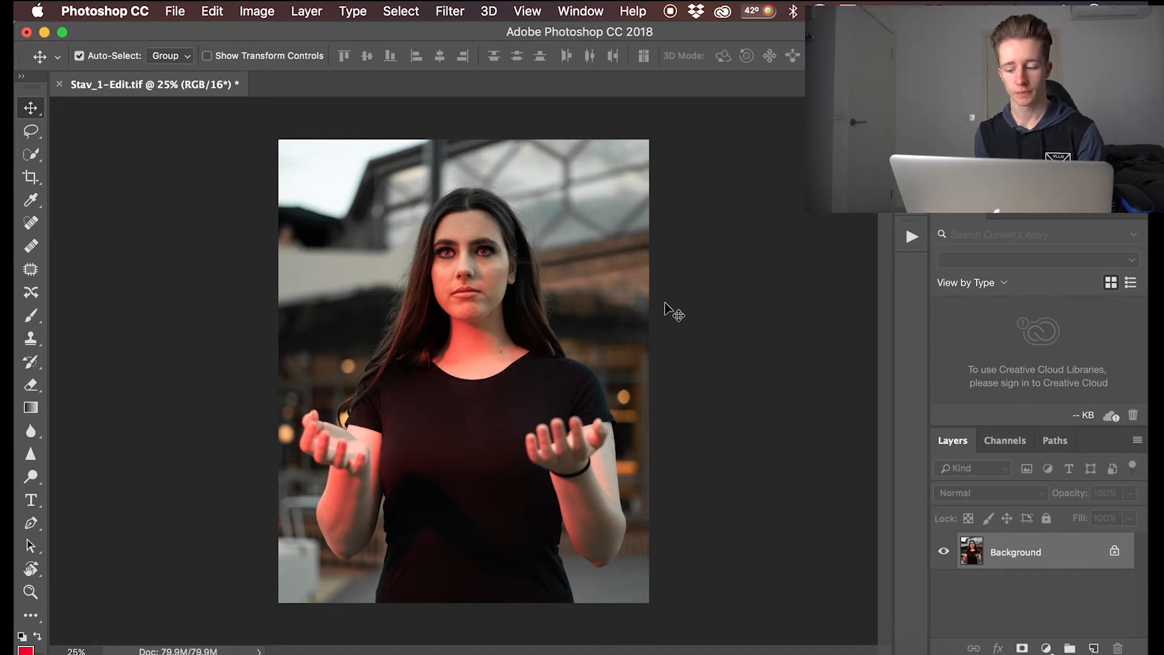
Restore the Frequency Separation group above the Background layer.
{"action": "key", "text": "super+z"}
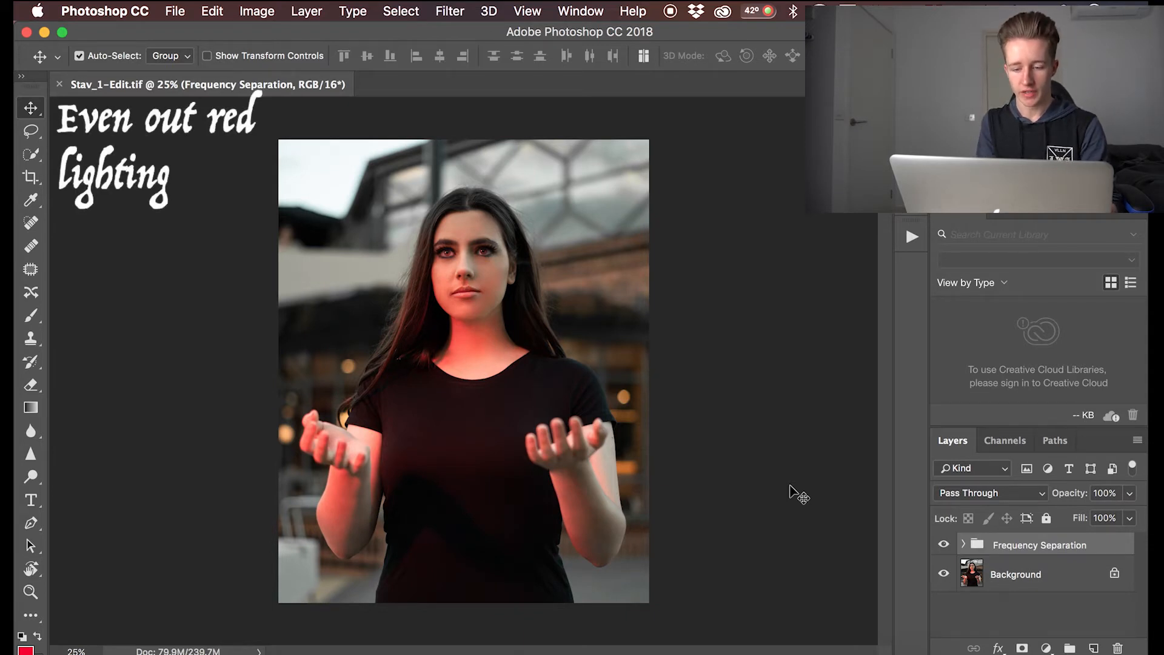
{"action": "key", "text": "super+equal"}
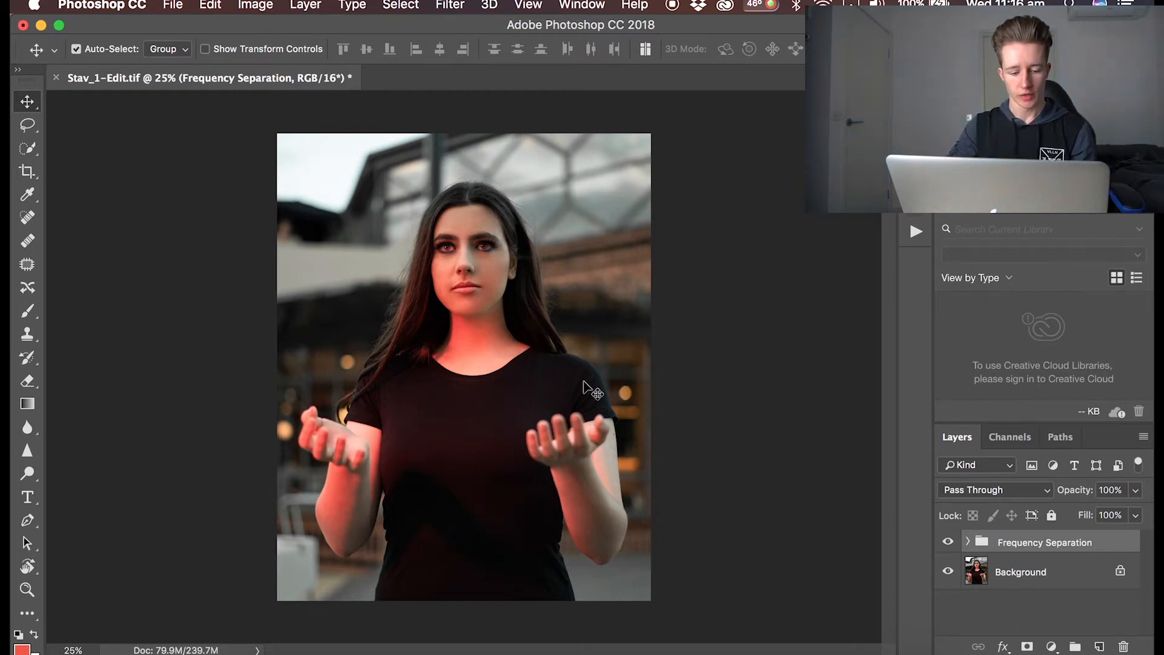
Set the foreground colour to a fully saturated bright red, ff4b00.
{"action": "left_click", "coordinate": [23, 649]}
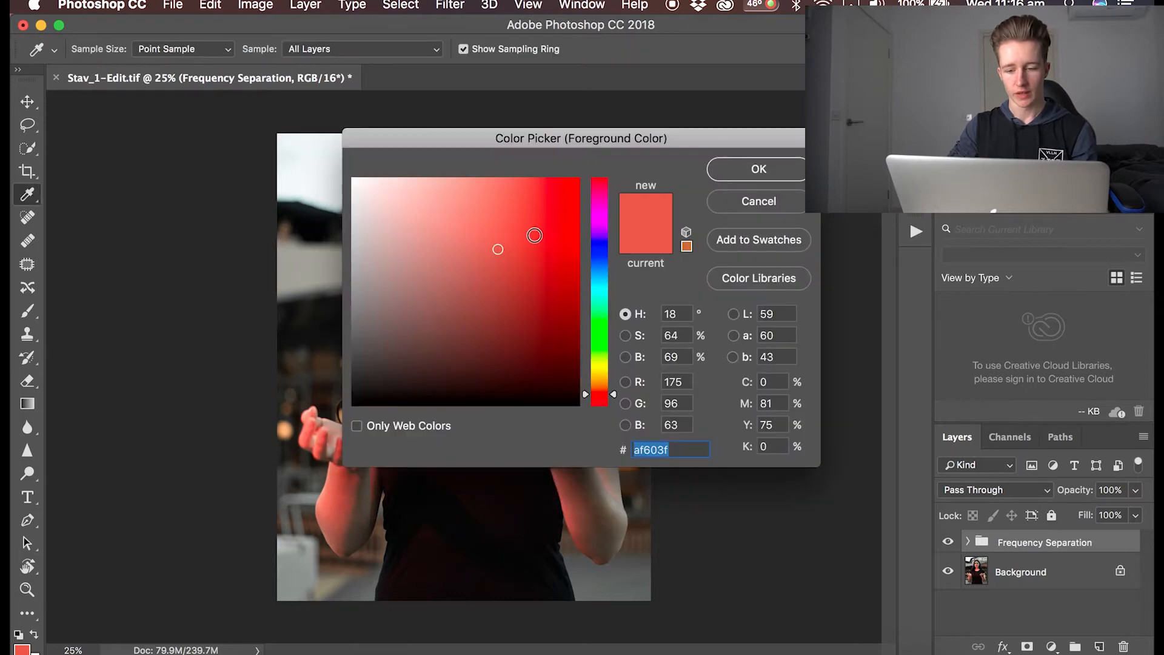
{"action": "left_click_drag", "start_coordinate": [494, 254], "coordinate": [580, 171]}
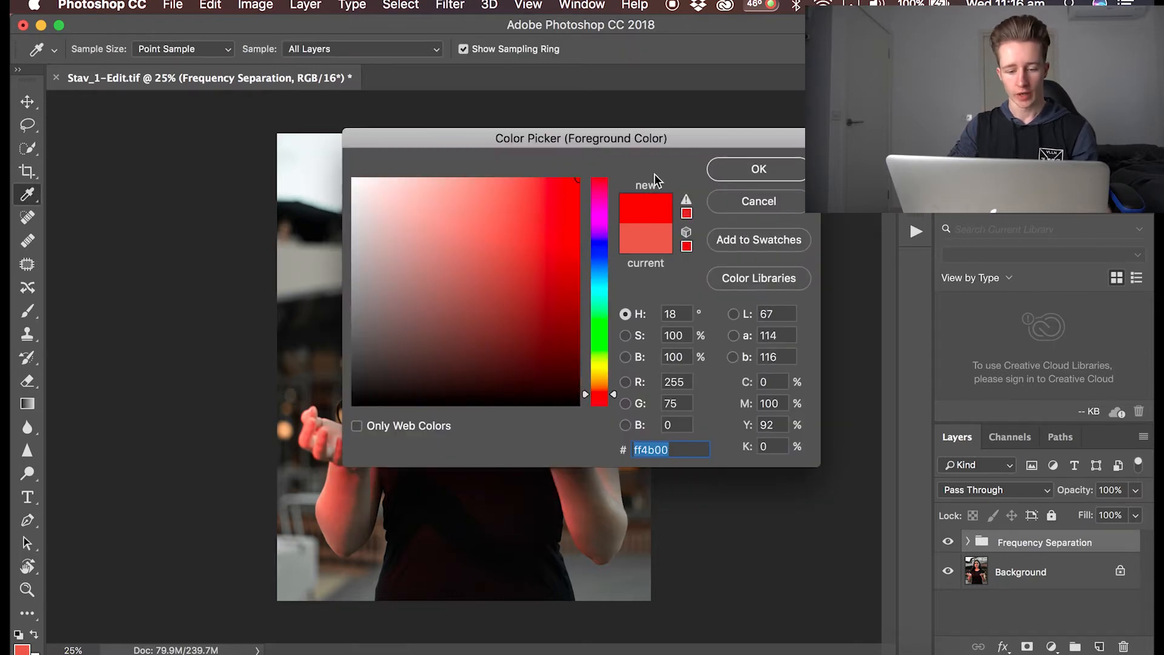
{"action": "key", "text": "Return"}
Create a new layer above the Frequency Separation group and enlarge the Brush to 150 px.
{"action": "left_click", "coordinate": [27, 310]}
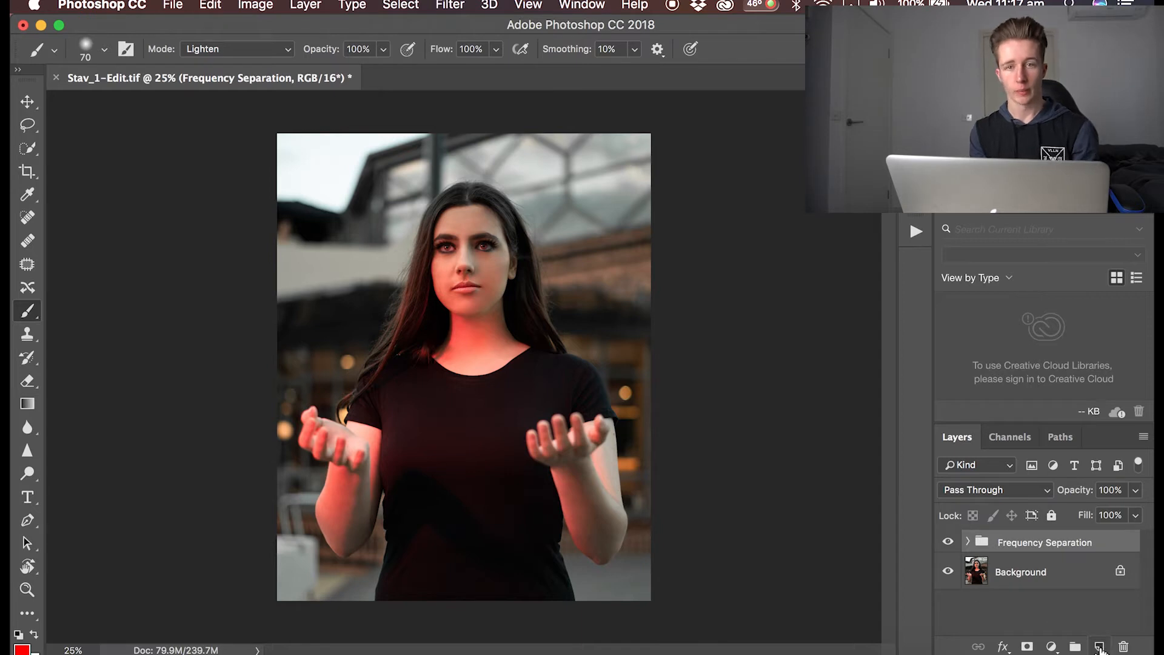
{"action": "left_click", "coordinate": [1099, 647]}
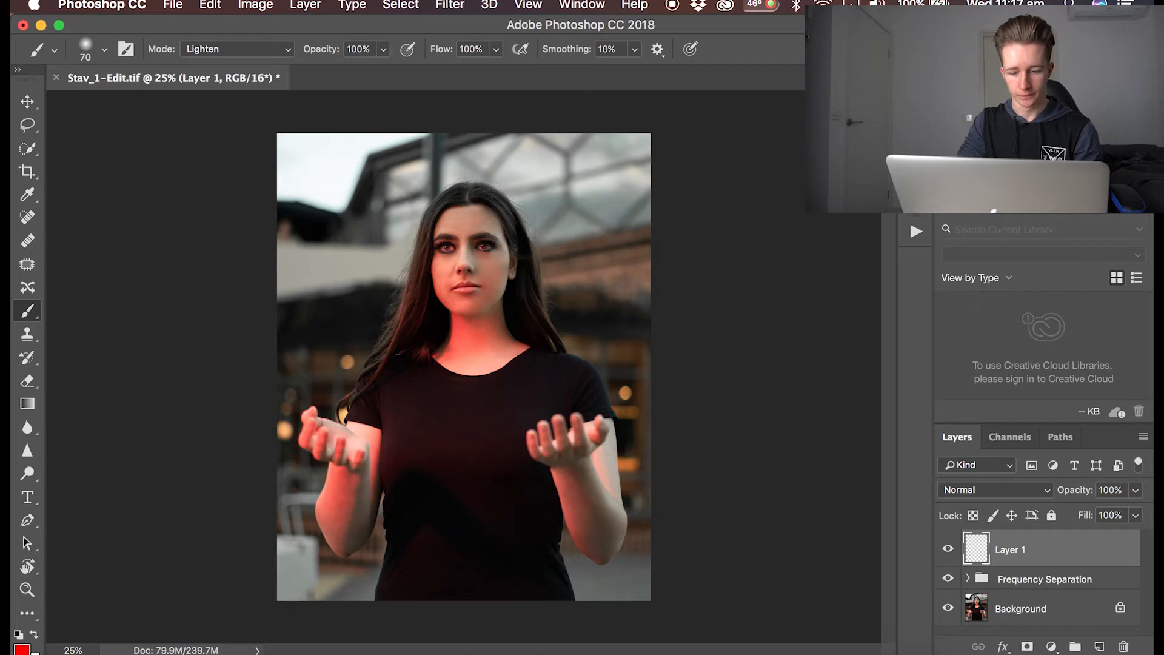
{"action": "key", "text": "bracketright"}
{"action": "key", "text": "bracketright"}
{"action": "key", "text": "bracketright"}
{"action": "key", "text": "bracketright"}
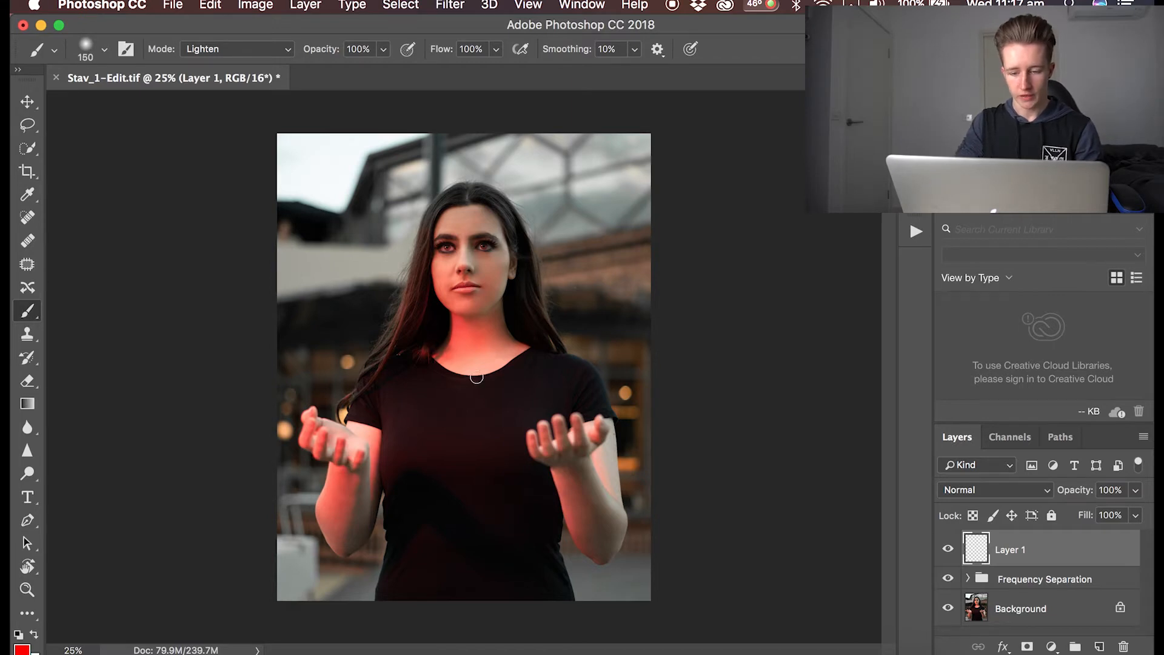
Paint solid red over the pale right side of the woman's neck, from the jaw to the shirt edge, with a progressively smaller brush.
{"action": "key", "text": "super+equal"}
{"action": "key", "text": "super+equal"}
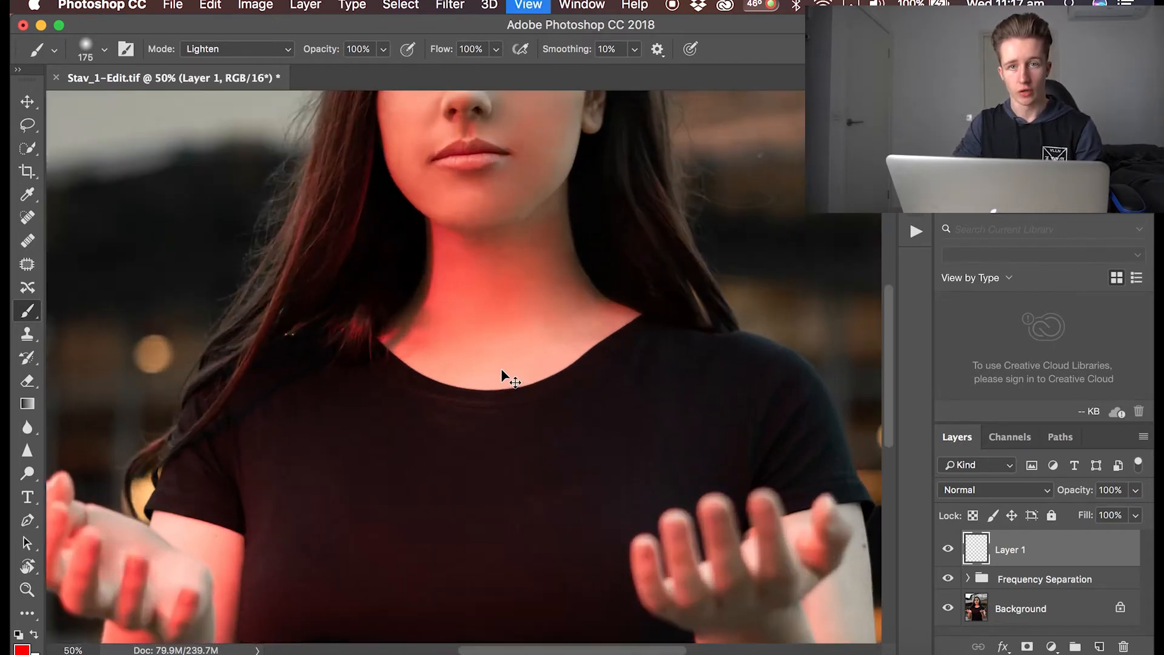
{"action": "key", "text": "bracketright"}
{"action": "key", "text": "bracketleft"}
{"action": "key", "text": "bracketleft"}
{"action": "key", "text": "bracketleft"}
{"action": "key", "text": "bracketleft"}
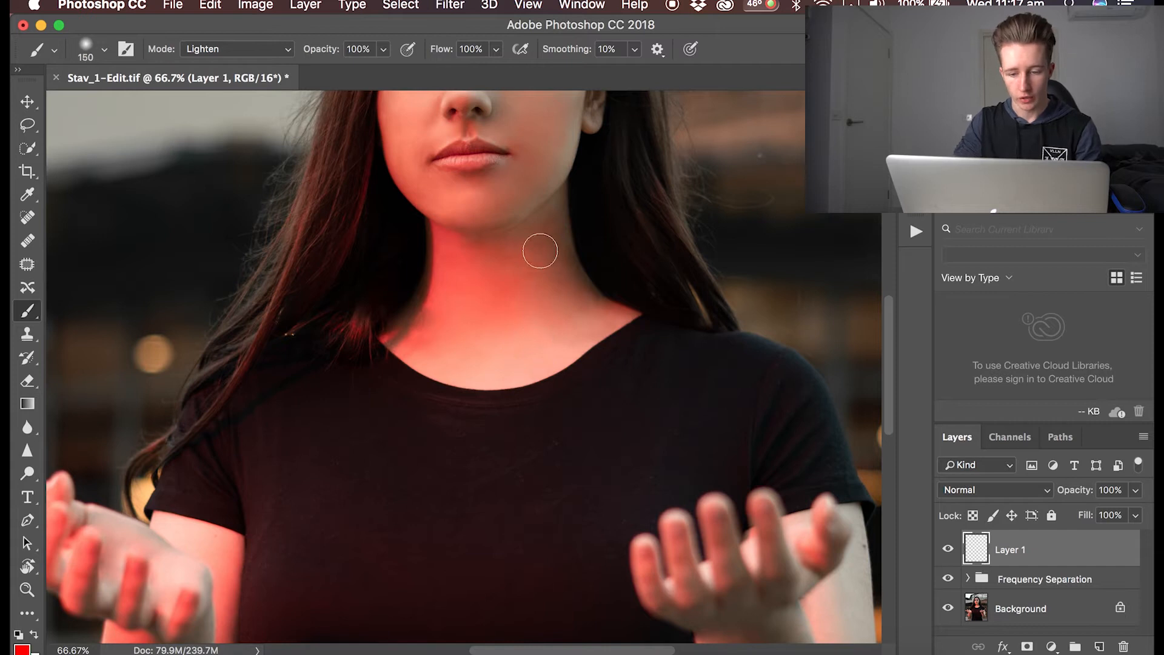
{"action": "key", "text": "super+equal"}
{"action": "key", "text": "bracketleft"}
{"action": "key", "text": "bracketleft"}
{"action": "key", "text": "bracketleft"}
{"action": "mouse_move", "coordinate": [506, 243]}
{"action": "left_mouse_down"}
{"action": "mouse_move", "coordinate": [475, 257]}
{"action": "mouse_move", "coordinate": [528, 219]}
{"action": "mouse_move", "coordinate": [531, 247]}
{"action": "mouse_move", "coordinate": [493, 281]}
{"action": "mouse_move", "coordinate": [567, 327]}
{"action": "mouse_move", "coordinate": [542, 272]}
{"action": "mouse_move", "coordinate": [583, 357]}
{"action": "mouse_move", "coordinate": [475, 305]}
{"action": "mouse_move", "coordinate": [469, 249]}
{"action": "mouse_move", "coordinate": [419, 254]}
{"action": "mouse_move", "coordinate": [502, 230]}
{"action": "mouse_move", "coordinate": [492, 235]}
{"action": "mouse_move", "coordinate": [546, 190]}
{"action": "mouse_move", "coordinate": [607, 347]}
{"action": "mouse_move", "coordinate": [596, 329]}
{"action": "mouse_move", "coordinate": [646, 362]}
{"action": "left_mouse_up"}
{"action": "key", "text": "bracketleft"}
{"action": "key", "text": "bracketleft"}
{"action": "key", "text": "bracketleft"}
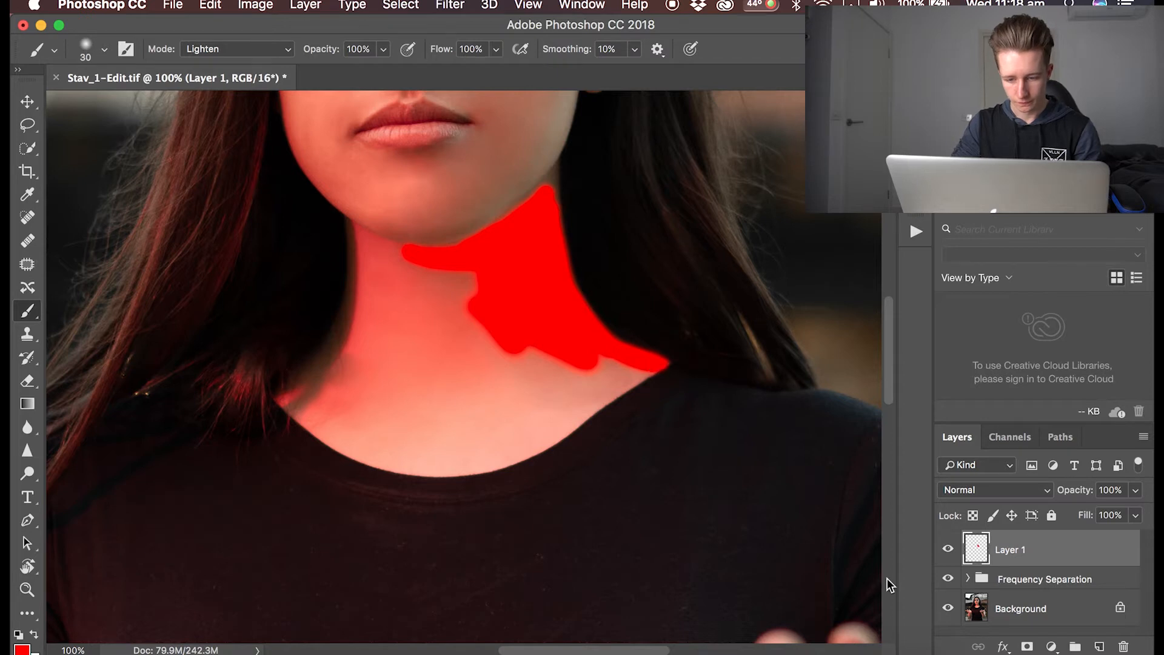
Lower Layer 1's opacity to 20% and extend the red paint across the upper neck beneath the chin.
{"action": "left_click", "coordinate": [1136, 491]}
{"action": "mouse_move", "coordinate": [1102, 512]}
{"action": "left_mouse_down"}
{"action": "mouse_move", "coordinate": [1058, 515]}
{"action": "mouse_move", "coordinate": [1091, 512]}
{"action": "mouse_move", "coordinate": [1070, 516]}
{"action": "left_mouse_up"}
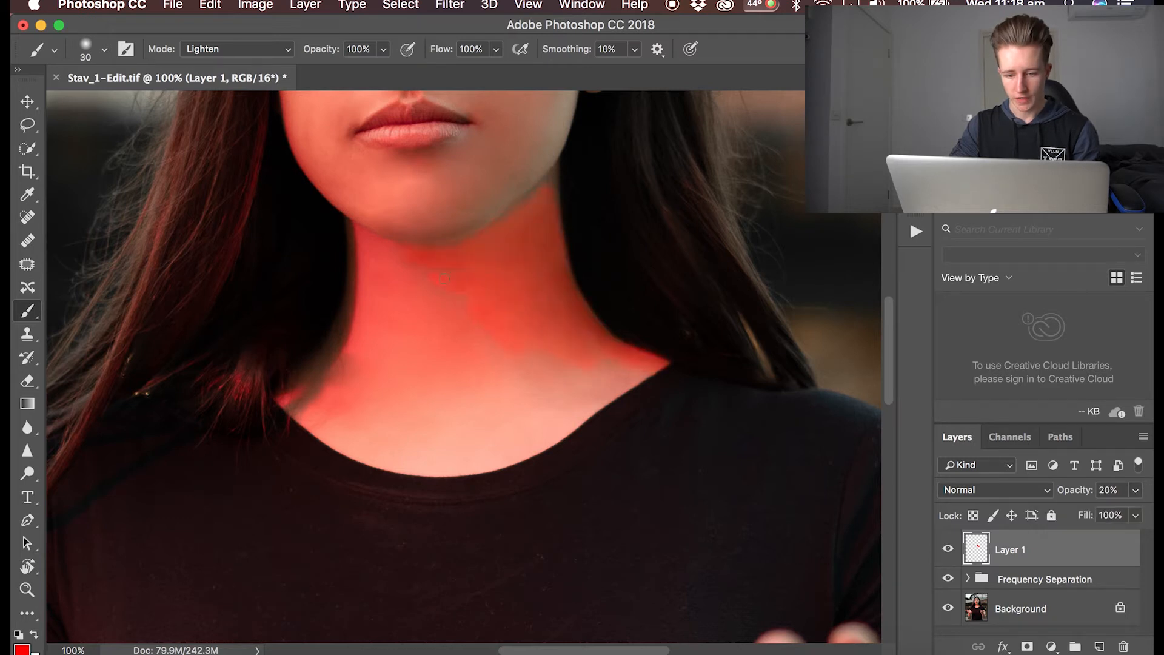
{"action": "mouse_move", "coordinate": [445, 283]}
{"action": "left_mouse_down"}
{"action": "mouse_move", "coordinate": [412, 271]}
{"action": "mouse_move", "coordinate": [387, 276]}
{"action": "left_mouse_up"}
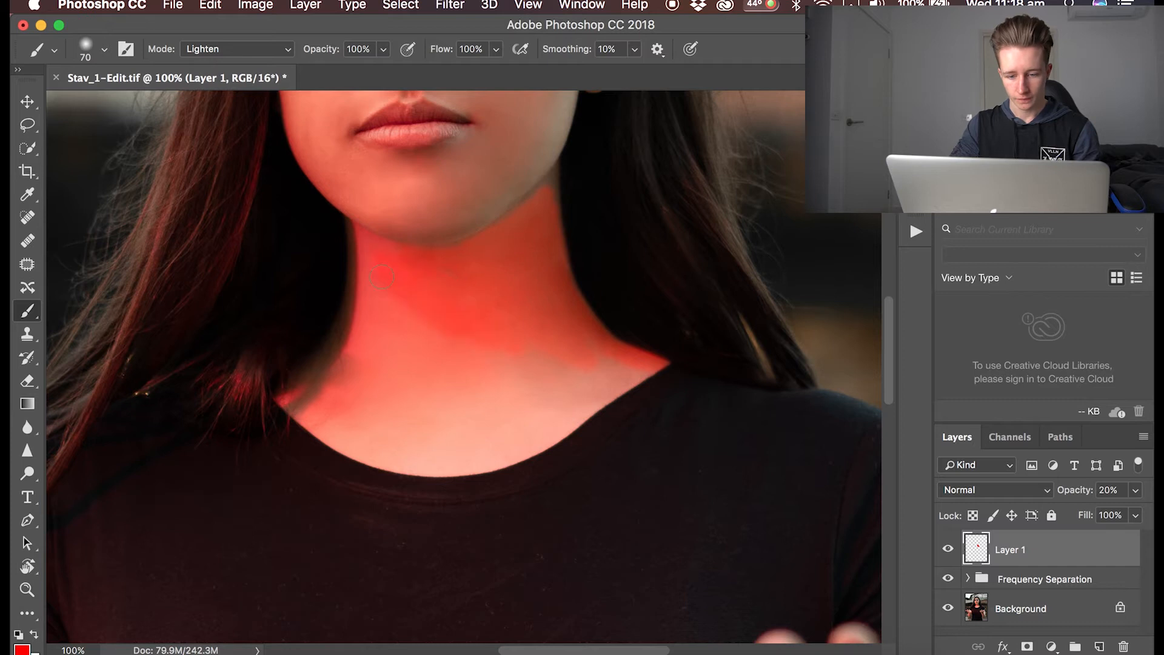
Refine the red paint along the jawline and the right edge of the neck with a 10 to 20 px brush.
{"action": "key", "text": "super+minus"}
{"action": "key", "text": "super+minus"}
{"action": "key", "text": "super+minus"}
{"action": "key", "text": "super+plus"}
{"action": "key", "text": "super+plus"}
{"action": "key", "text": "super+plus"}
{"action": "key", "text": "super+plus"}
{"action": "key", "text": "bracketleft"}
{"action": "key", "text": "bracketleft"}
{"action": "key", "text": "bracketleft"}
{"action": "key", "text": "bracketleft"}
{"action": "key", "text": "bracketleft"}
{"action": "key", "text": "super+minus"}
{"action": "key", "text": "bracketleft"}
{"action": "key", "text": "bracketleft"}
{"action": "key", "text": "bracketleft"}
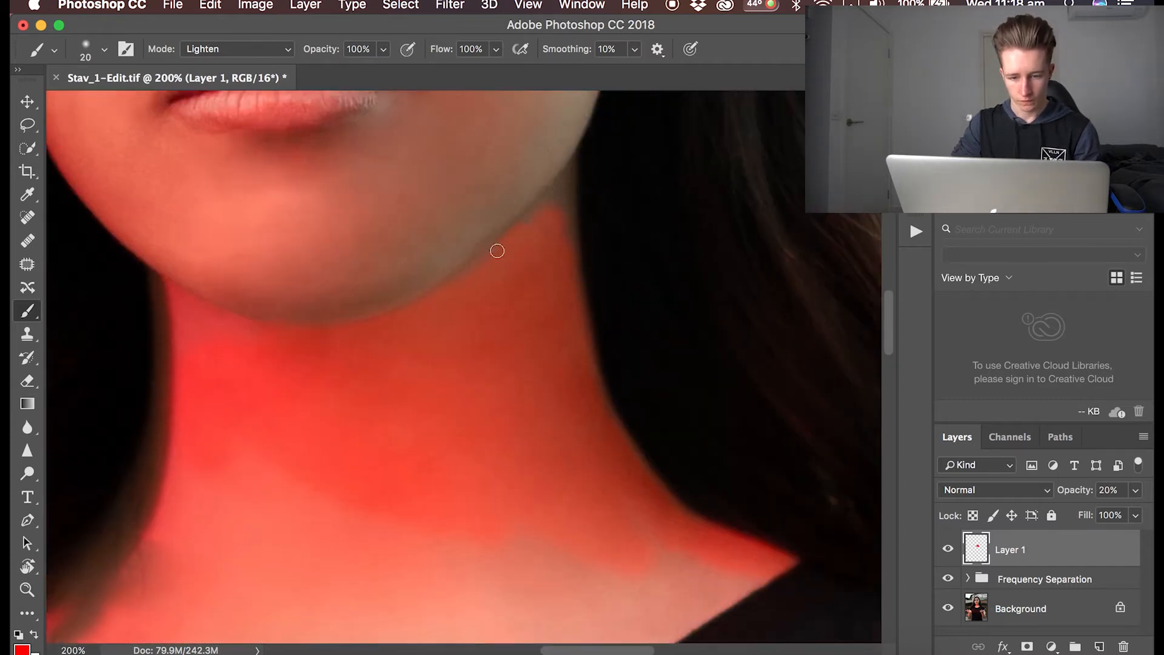
{"action": "key", "text": "super+minus"}
{"action": "key", "text": "super+minus"}
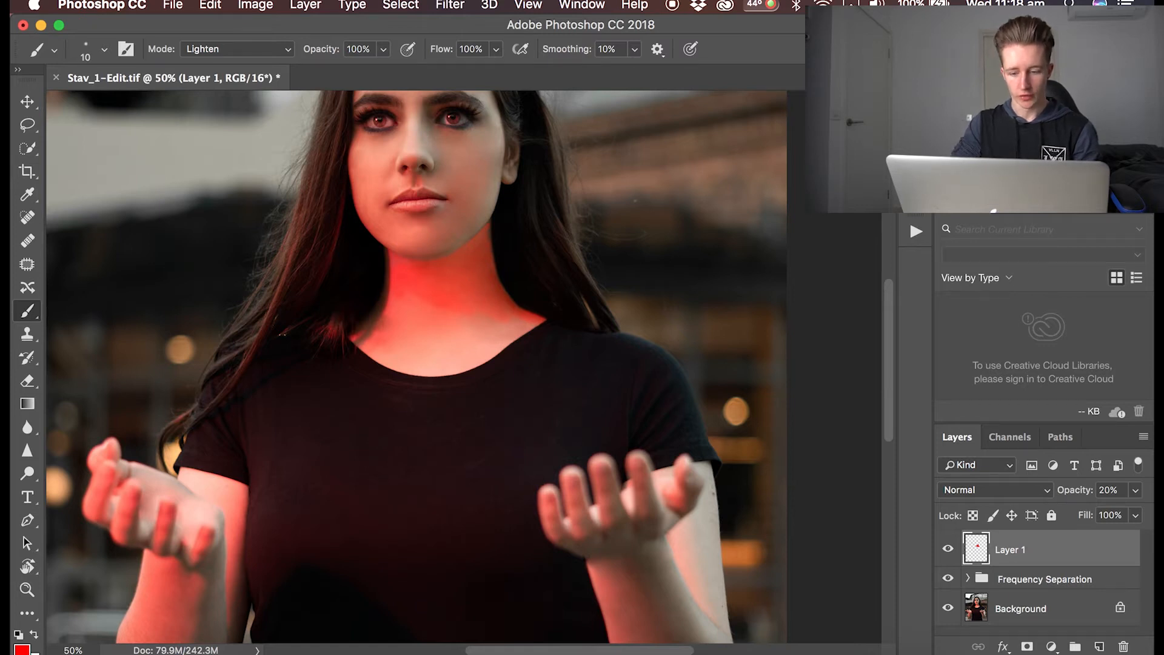
Paint red over the lower right of the neck with the brush enlarged up to 100 px.
{"action": "key", "text": "super+plus"}
{"action": "key", "text": "bracketright"}
{"action": "key", "text": "bracketright"}
{"action": "key", "text": "bracketright"}
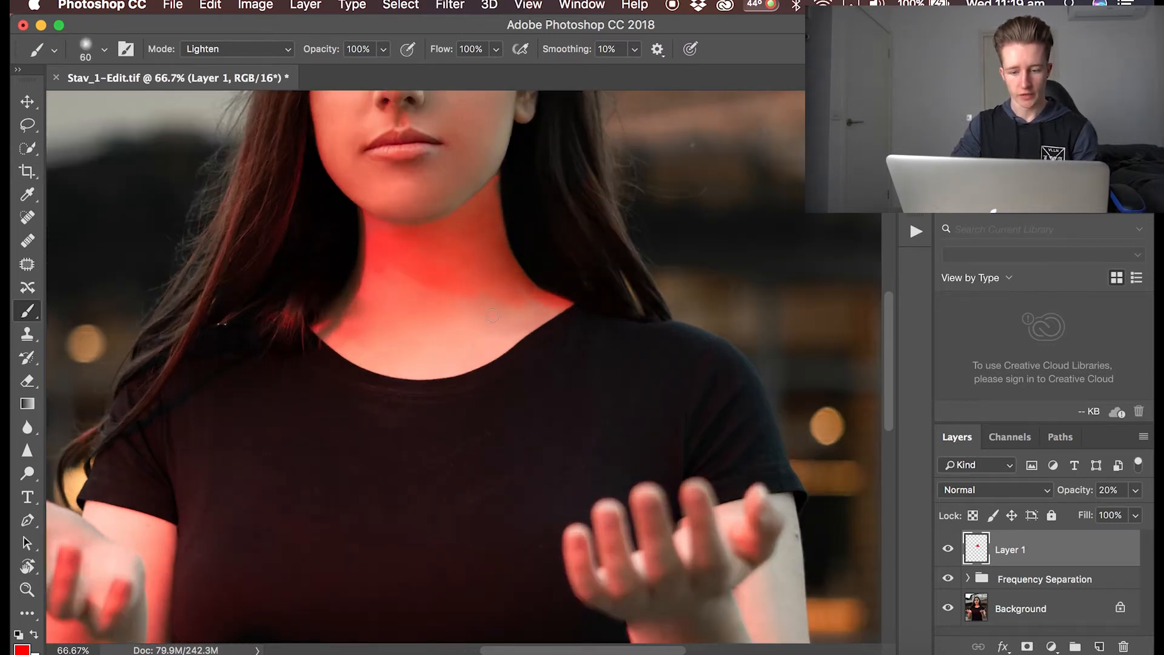
{"action": "key", "text": "super+plus"}
{"action": "key", "text": "bracketright"}
{"action": "key", "text": "bracketright"}
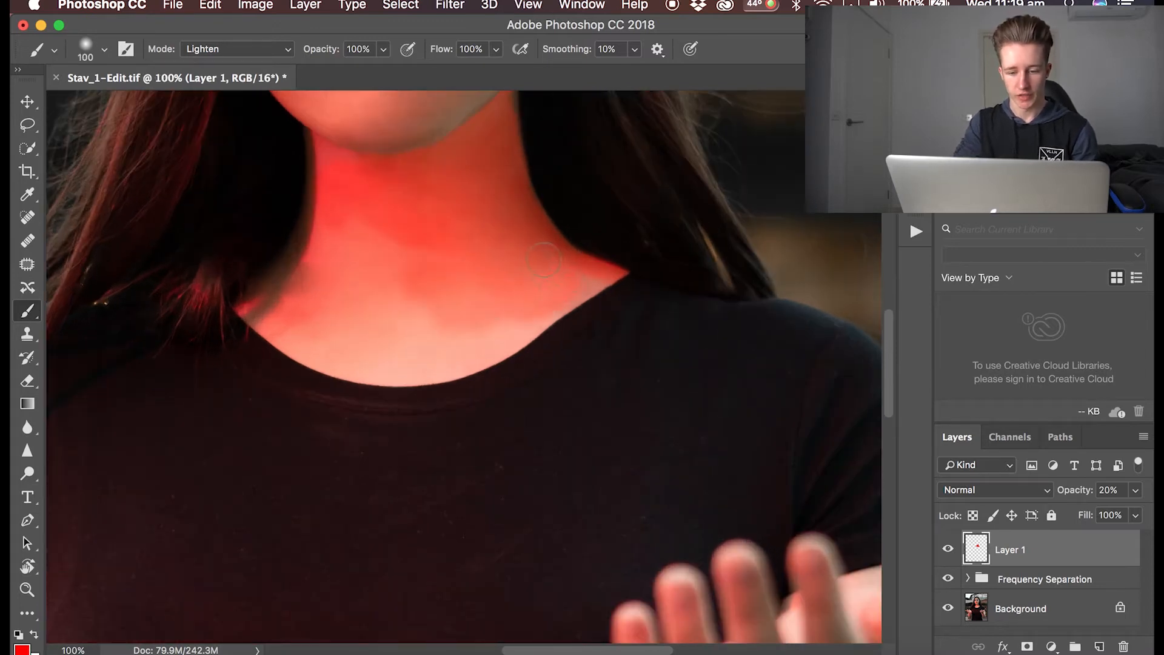
Fill the right half of the chest above the shirt's neckline with red using a smaller brush.
{"action": "key", "text": "bracketleft"}
{"action": "key", "text": "bracketleft"}
{"action": "key", "text": "bracketleft"}
{"action": "key", "text": "bracketleft"}
{"action": "key", "text": "bracketleft"}
{"action": "key", "text": "bracketleft"}
{"action": "key", "text": "bracketleft"}
{"action": "mouse_move", "coordinate": [544, 325]}
{"action": "left_mouse_down"}
{"action": "mouse_move", "coordinate": [453, 365]}
{"action": "mouse_move", "coordinate": [489, 330]}
{"action": "mouse_move", "coordinate": [404, 268]}
{"action": "left_mouse_up"}
{"action": "key", "text": "bracketleft"}
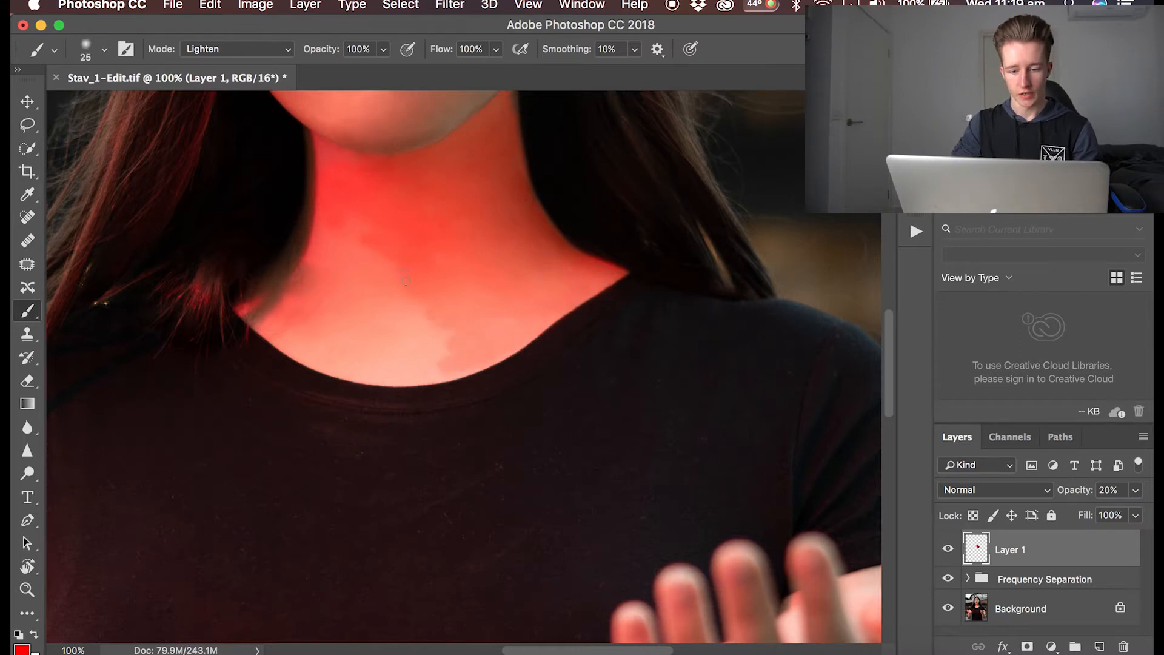
Extend the red paint across the left half of the chest, following the curve of the shirt's neckline.
{"action": "left_click_drag", "start_coordinate": [432, 315], "coordinate": [408, 356]}
{"action": "key", "text": "super+equal"}
{"action": "key", "text": "super+equal"}
{"action": "scroll", "coordinate": [472, 304], "scroll_direction": "right", "scroll_amount": 3}
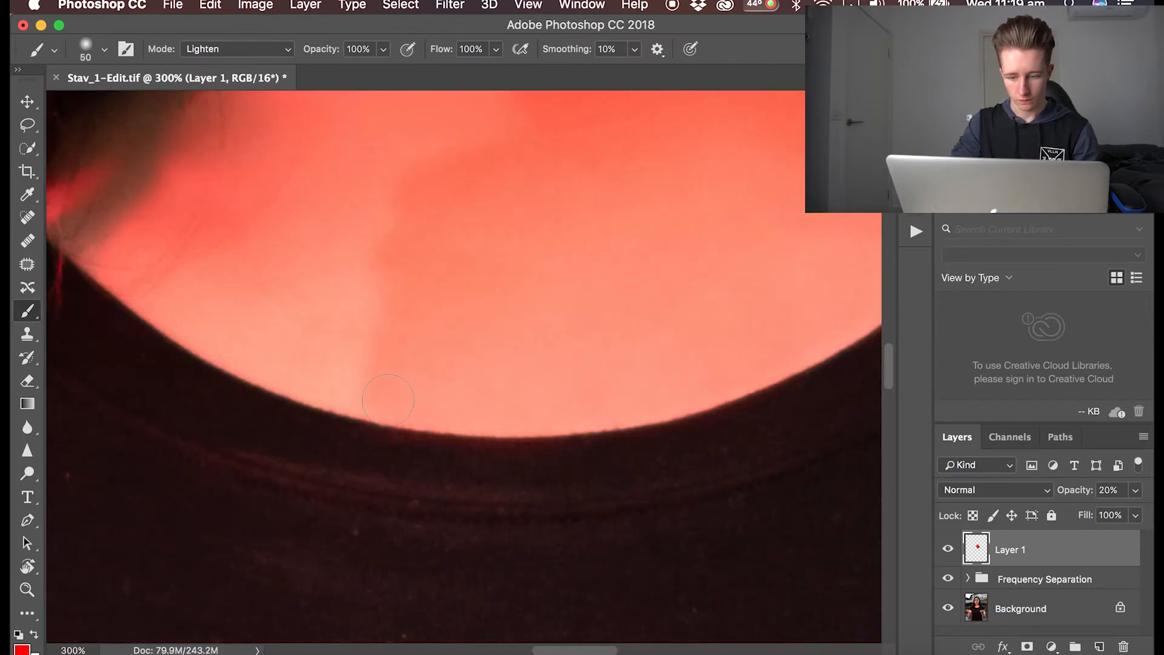
{"action": "left_click_drag", "start_coordinate": [364, 254], "coordinate": [243, 340]}
Even out the red paint along the left edge of the neck beside the hair with a small brush.
{"action": "scroll", "coordinate": [340, 327], "scroll_direction": "left", "scroll_amount": 3}
{"action": "scroll", "coordinate": [412, 424], "scroll_direction": "up", "scroll_amount": 6}
{"action": "key", "text": "super+minus"}
{"action": "key", "text": "bracketright"}
{"action": "key", "text": "bracketright"}
{"action": "key", "text": "bracketright"}
{"action": "key", "text": "bracketright"}
{"action": "key", "text": "bracketright"}
{"action": "key", "text": "bracketleft"}
{"action": "key", "text": "bracketleft"}
{"action": "key", "text": "bracketleft"}
{"action": "key", "text": "bracketleft"}
{"action": "key", "text": "bracketleft"}
{"action": "key", "text": "bracketleft"}
{"action": "key", "text": "bracketleft"}
{"action": "key", "text": "bracketleft"}
{"action": "key", "text": "bracketleft"}
{"action": "key", "text": "bracketleft"}
{"action": "key", "text": "bracketleft"}
{"action": "key", "text": "bracketleft"}
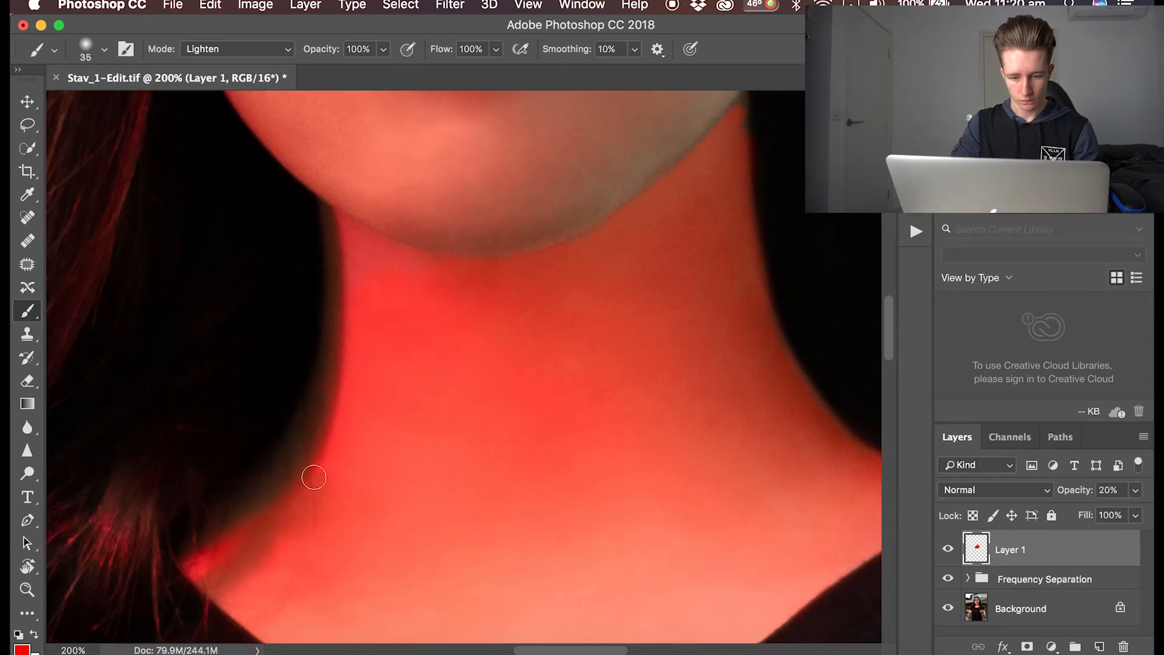
{"action": "key", "text": "super+equal"}
{"action": "scroll", "coordinate": [291, 400], "scroll_direction": "up", "scroll_amount": 3}
{"action": "left_click_drag", "start_coordinate": [291, 389], "coordinate": [306, 410]}
Touch up the narrow strip of neck between the right jawline and the hair with an 8 px brush.
{"action": "left_click_drag", "start_coordinate": [806, 267], "coordinate": [517, 262]}
{"action": "key", "text": "bracketright"}
{"action": "key", "text": "bracketright"}
{"action": "key", "text": "bracketright"}
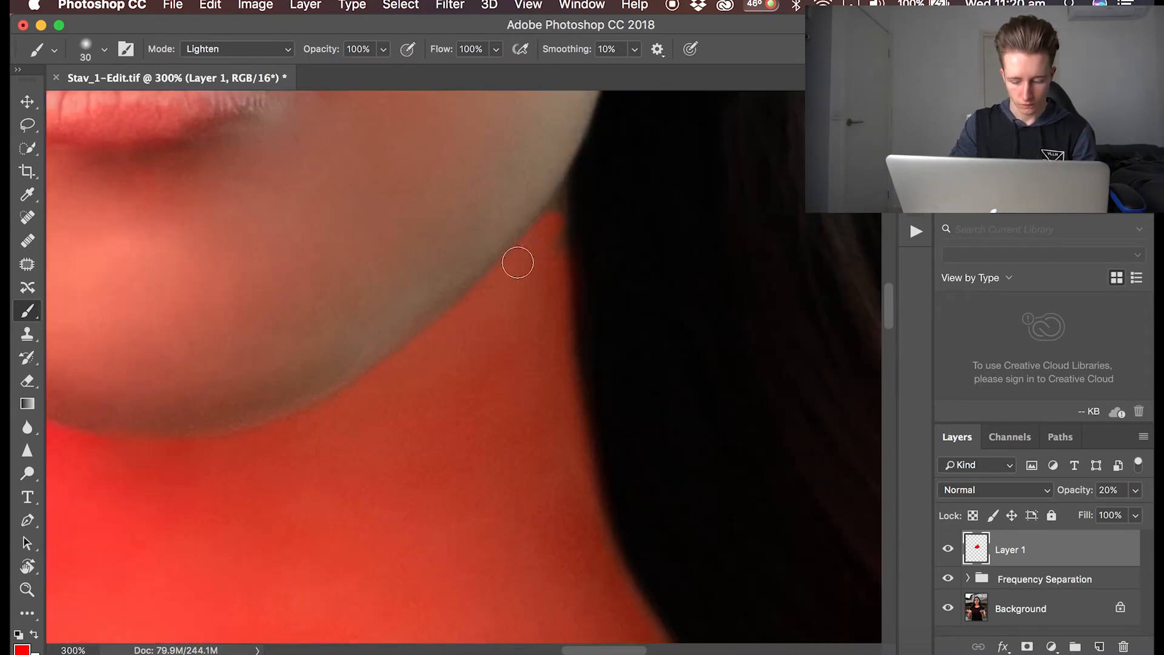
{"action": "key", "text": "bracketleft"}
{"action": "key", "text": "bracketleft"}
{"action": "key", "text": "bracketleft"}
{"action": "key", "text": "bracketleft"}
{"action": "key", "text": "bracketleft"}
{"action": "key", "text": "bracketleft"}
{"action": "left_click_drag", "start_coordinate": [562, 219], "coordinate": [563, 184]}
{"action": "key", "text": "super+minus"}
{"action": "key", "text": "super+minus"}
{"action": "key", "text": "super+minus"}
{"action": "left_click_drag", "start_coordinate": [440, 463], "coordinate": [538, 397]}
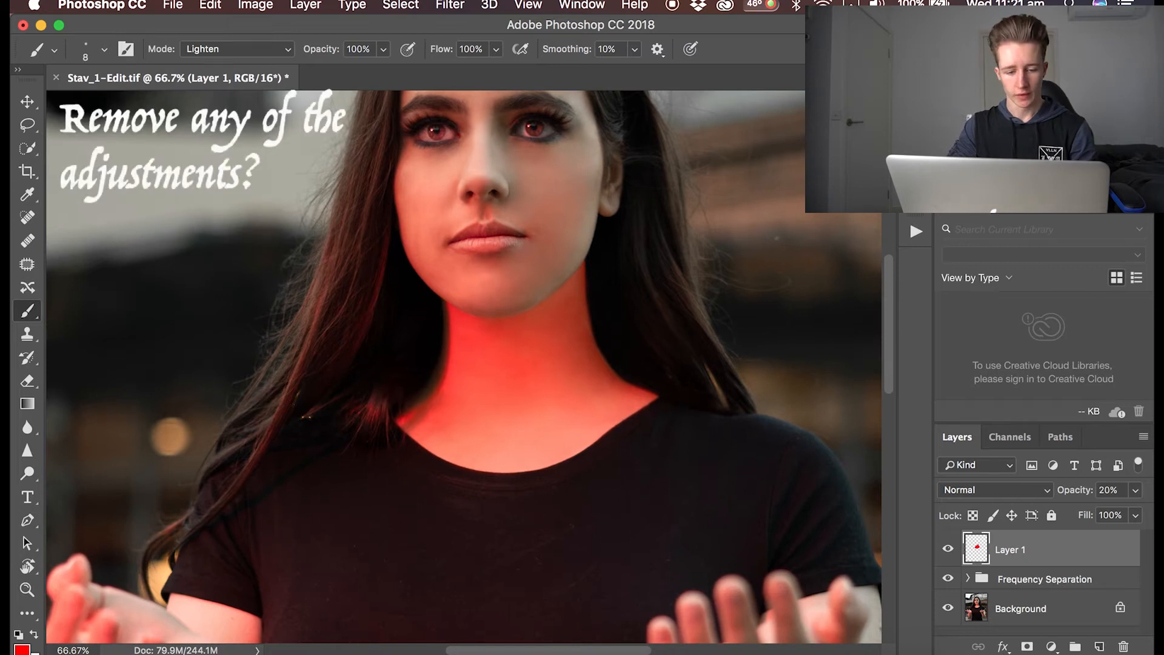
Try erasing the red paint from the neck with a 250 px Eraser and undo the erasing.
{"action": "key", "text": "e"}
{"action": "key", "text": "bracketright"}
{"action": "key", "text": "bracketright"}
{"action": "key", "text": "bracketright"}
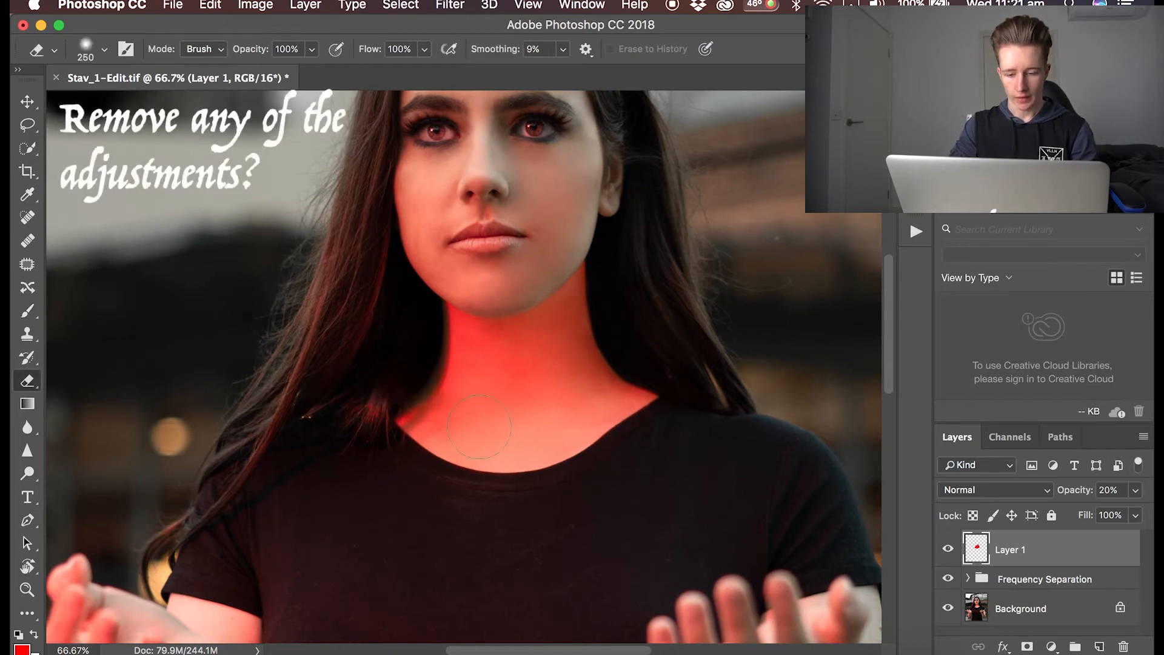
{"action": "left_click_drag", "start_coordinate": [476, 428], "coordinate": [547, 410]}
{"action": "mouse_move", "coordinate": [396, 418]}
{"action": "left_mouse_down"}
{"action": "mouse_move", "coordinate": [478, 337]}
{"action": "mouse_move", "coordinate": [591, 277]}
{"action": "left_mouse_up"}
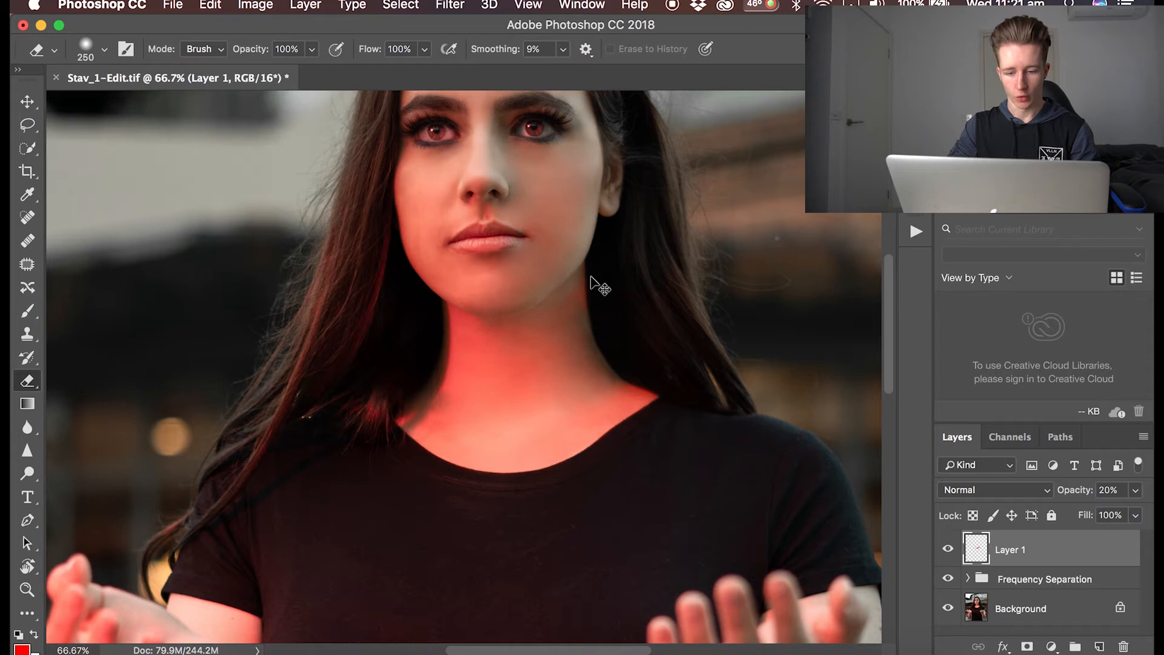
{"action": "key", "text": "super+z"}
Paint red with the Brush over the pale palm and finger areas of the hand on the image's left.
{"action": "left_click", "coordinate": [28, 312]}
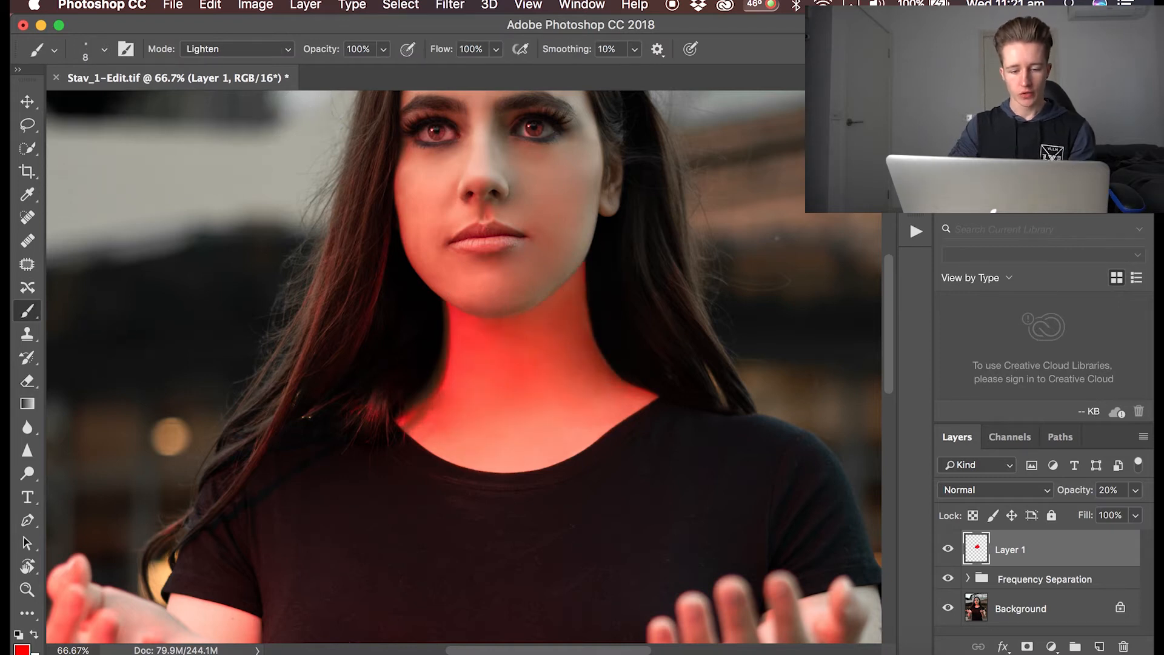
{"action": "key", "text": "space"}
{"action": "left_click_drag", "start_coordinate": [366, 519], "coordinate": [533, 304]}
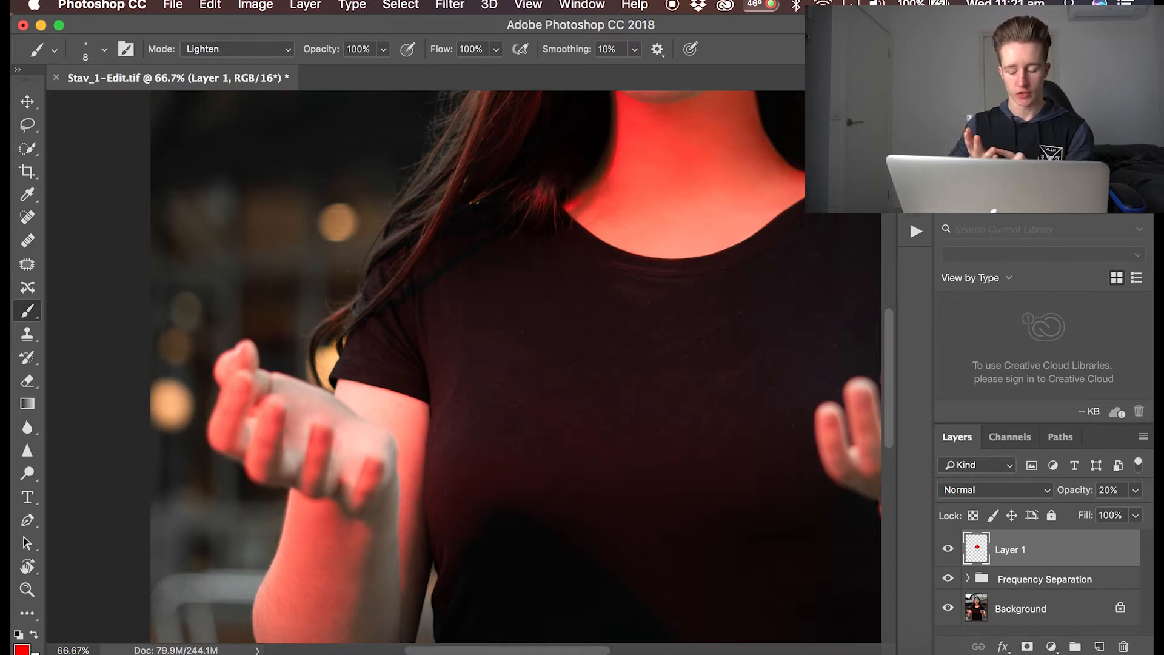
{"action": "key", "text": "bracketright"}
{"action": "key", "text": "bracketright"}
{"action": "key", "text": "bracketright"}
{"action": "key", "text": "bracketright"}
{"action": "key", "text": "bracketright"}
{"action": "scroll", "coordinate": [277, 465], "scroll_direction": "up", "scroll_amount": 1}
{"action": "left_click_drag", "start_coordinate": [277, 465], "coordinate": [281, 433]}
{"action": "key", "text": "bracketright"}
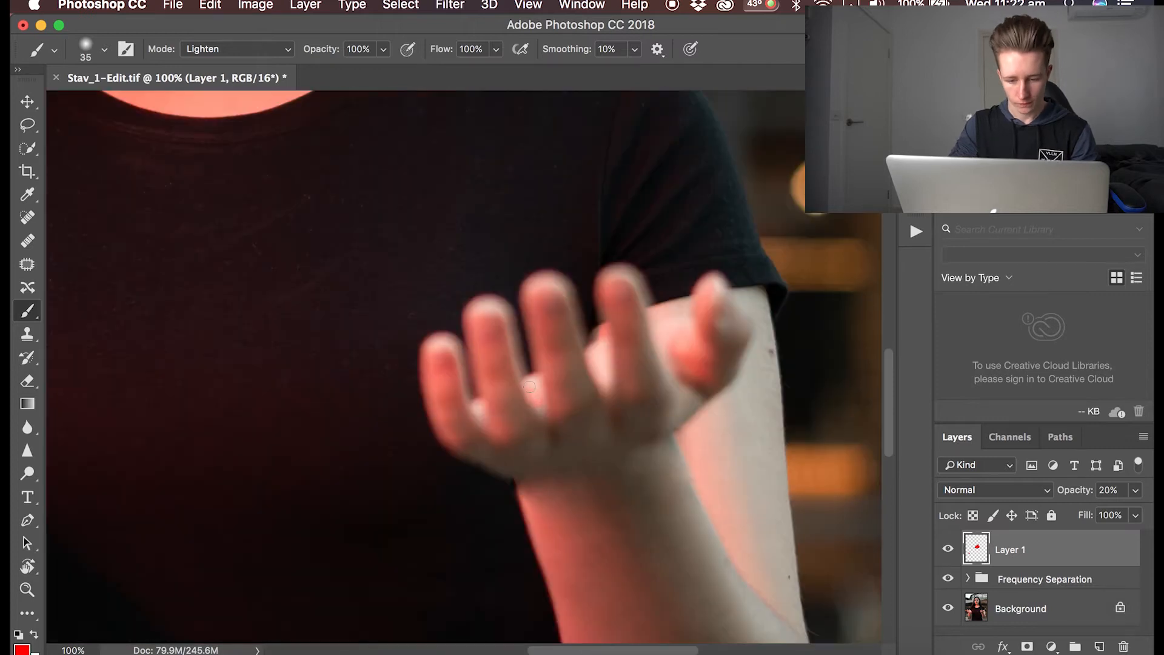
Paint red over the pale palm areas between the fingers of the hand on the image's right and enlarge the brush to 200 px.
{"action": "key", "text": "bracketleft"}
{"action": "key", "text": "bracketright"}
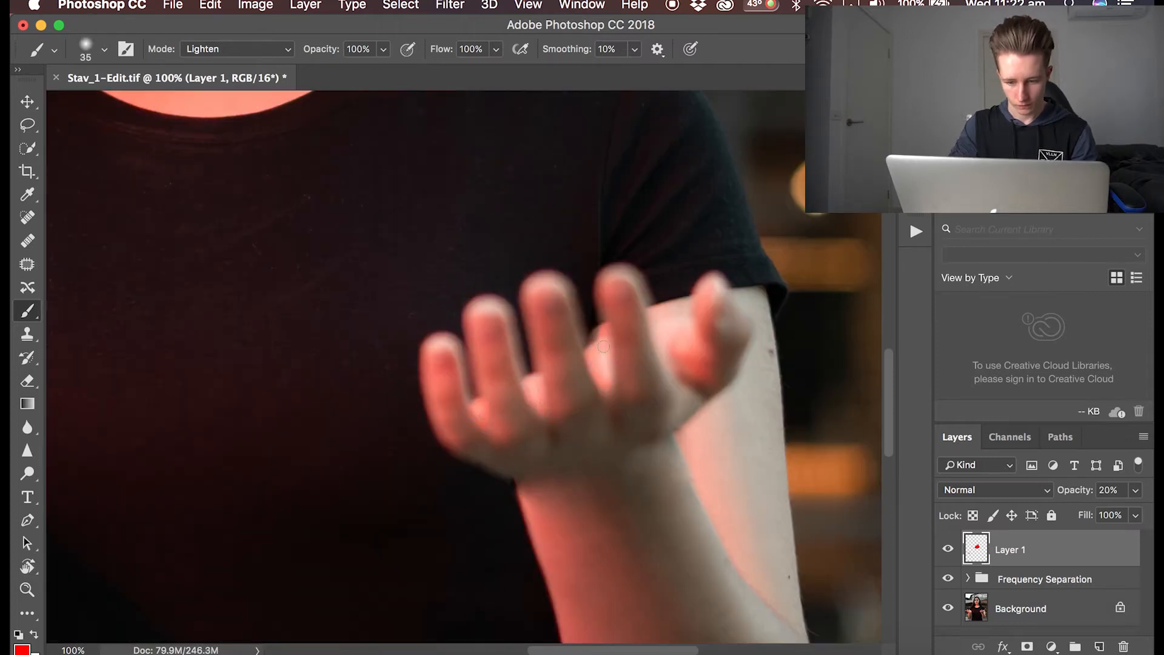
{"action": "left_click_drag", "start_coordinate": [686, 348], "coordinate": [663, 351]}
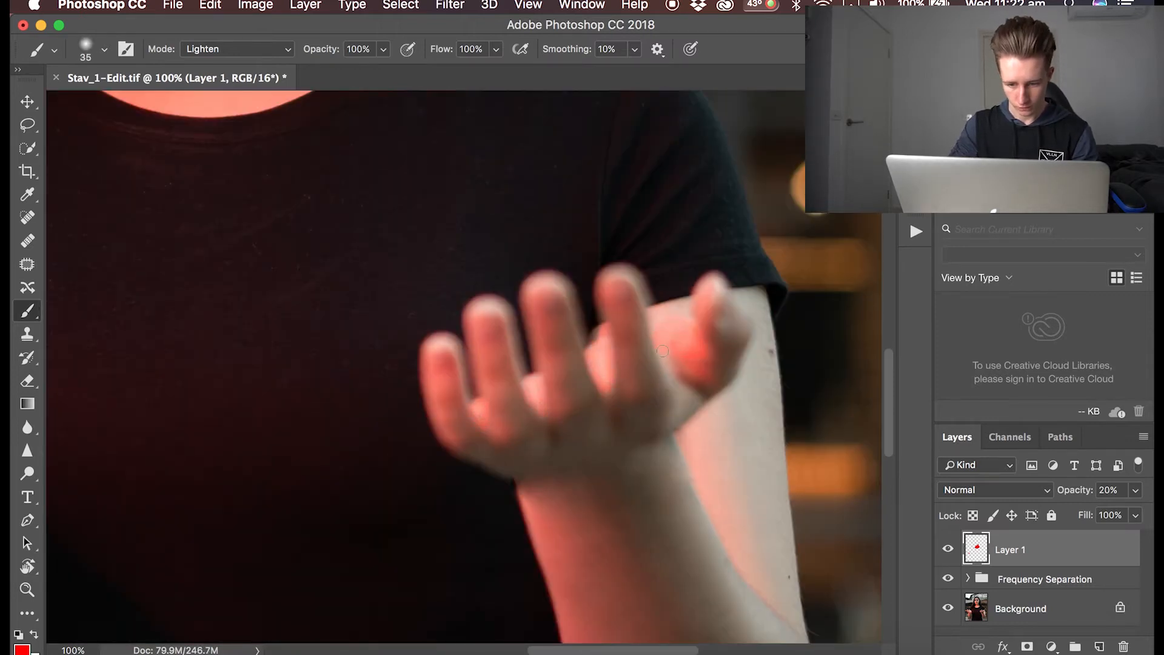
{"action": "key", "text": "super+minus"}
{"action": "key", "text": "bracketright"}
{"action": "key", "text": "bracketright"}
{"action": "key", "text": "bracketright"}
{"action": "key", "text": "bracketright"}
{"action": "key", "text": "bracketright"}
{"action": "key", "text": "bracketright"}
{"action": "key", "text": "bracketright"}
{"action": "key", "text": "bracketright"}
{"action": "key", "text": "bracketright"}
{"action": "key", "text": "bracketright"}
{"action": "key", "text": "bracketright"}
{"action": "key", "text": "bracketright"}
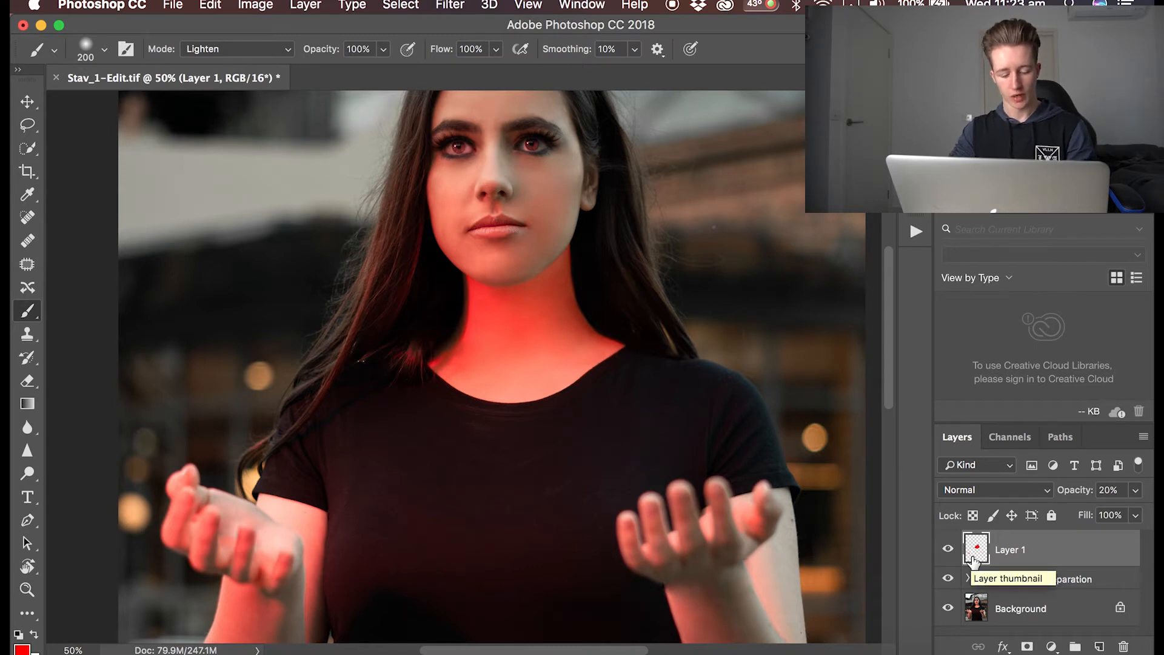
Stamp all visible layers into a new merged layer above Layer 1.
{"action": "left_click_drag", "start_coordinate": [972, 560], "coordinate": [973, 562]}
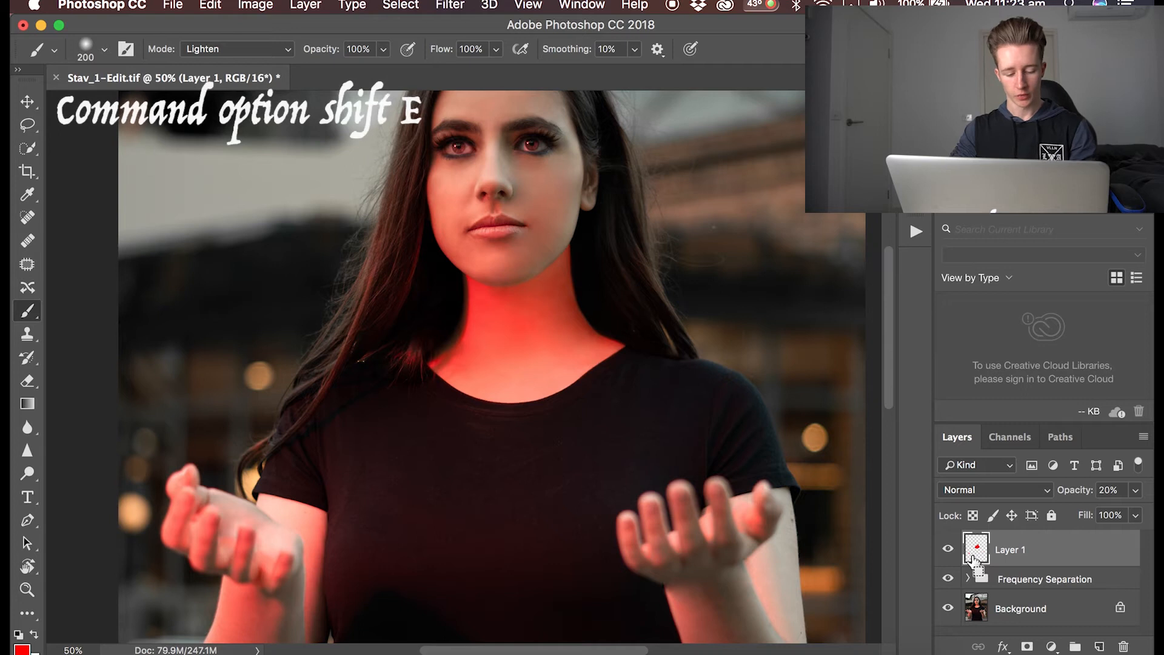
{"action": "left_click_drag", "start_coordinate": [972, 560], "coordinate": [970, 562]}
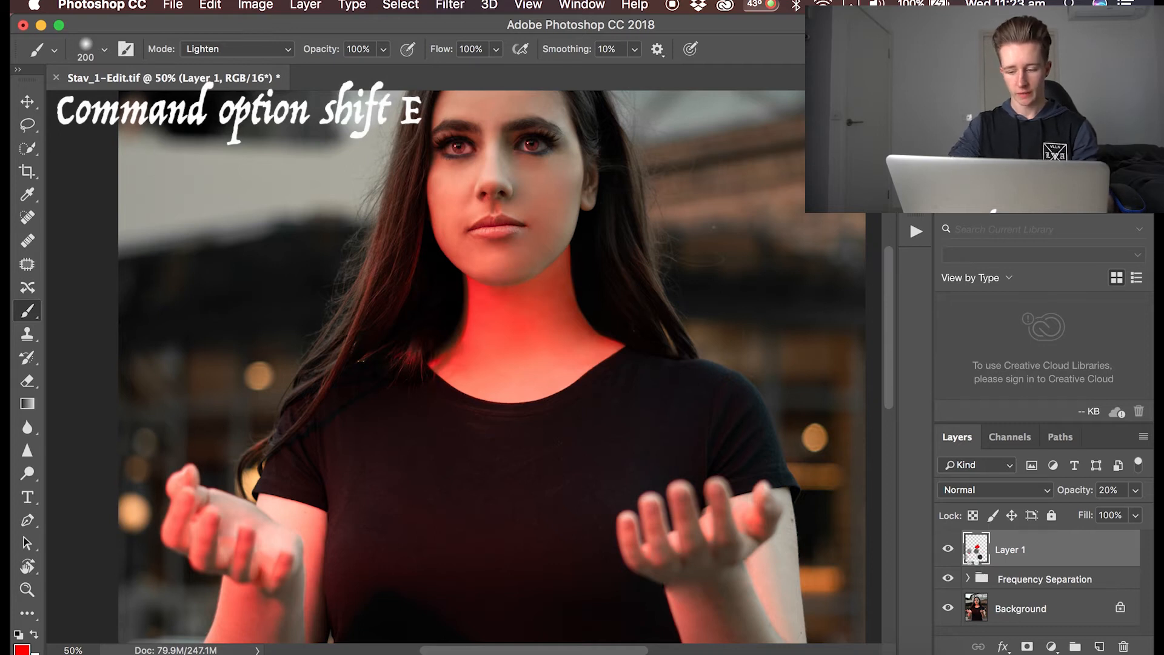
{"action": "key", "text": "super+alt+shift+e"}
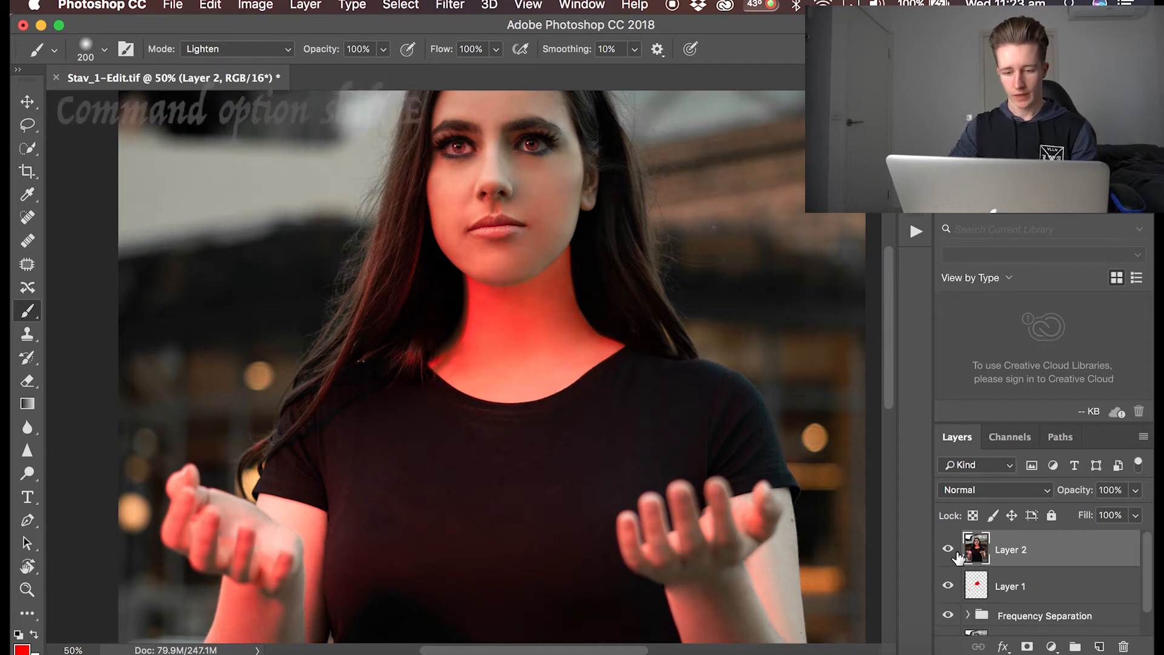
Open Layer 2 in the Camera Raw Filter and warm the white balance to a temperature of +20.
{"action": "left_click_drag", "start_coordinate": [685, 309], "coordinate": [672, 407]}
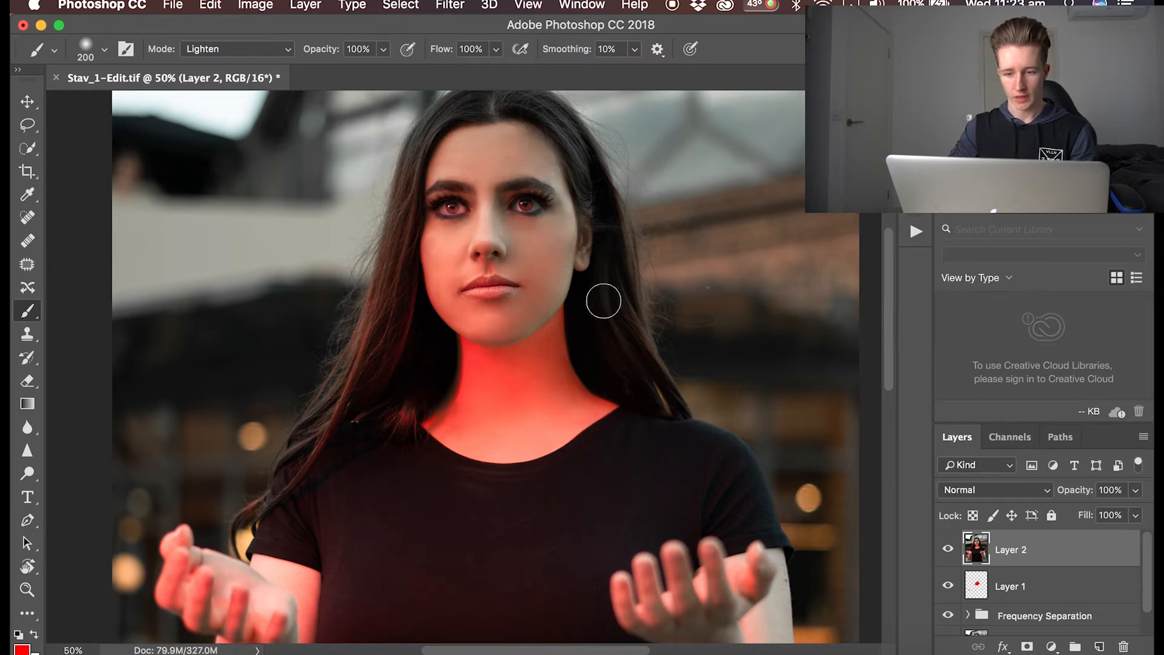
{"action": "left_click", "coordinate": [450, 6]}
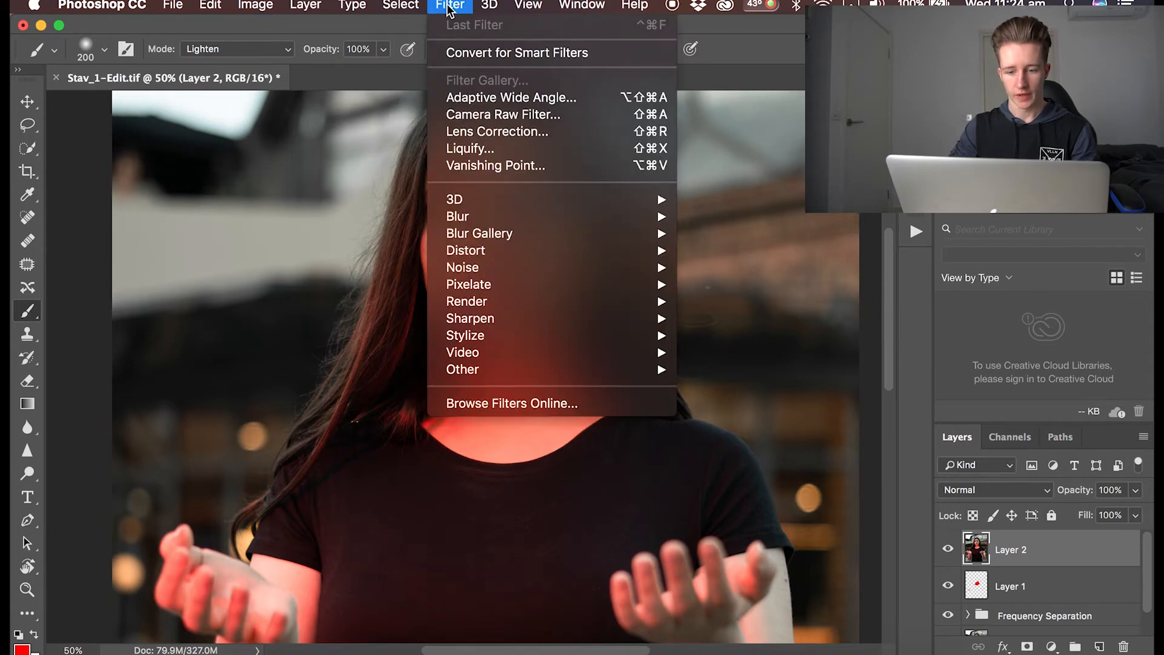
{"action": "left_click", "coordinate": [490, 112]}
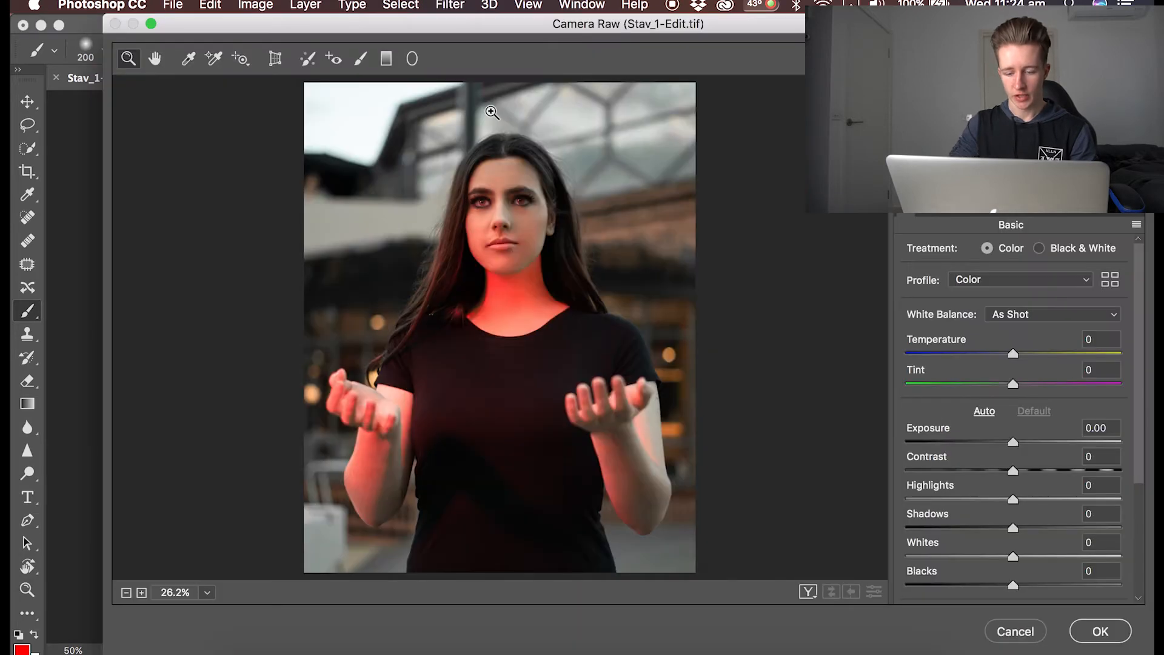
{"action": "left_click", "coordinate": [638, 295]}
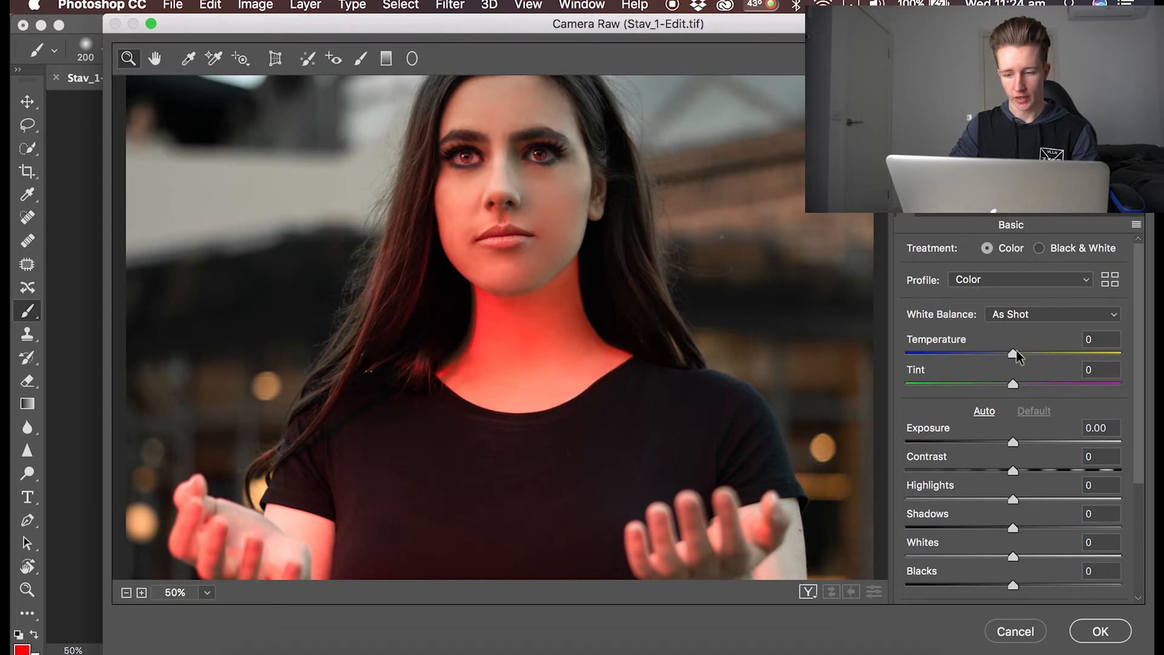
{"action": "left_click_drag", "start_coordinate": [1013, 354], "coordinate": [1036, 356]}
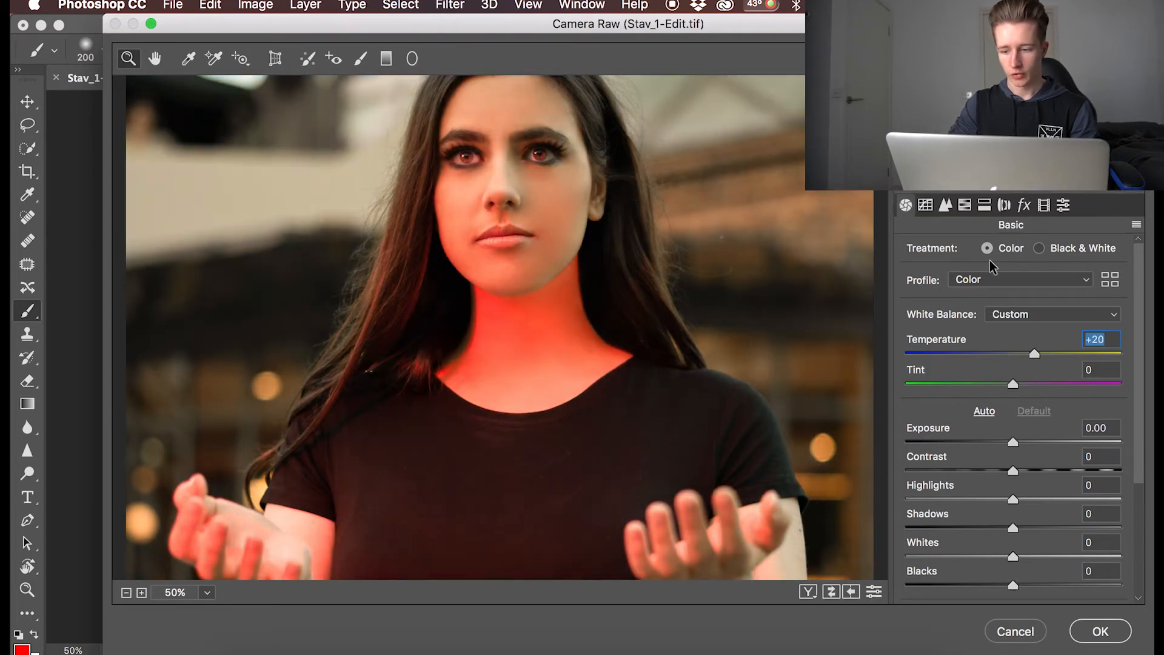
Shift the HSL hues of the reds toward magenta and the oranges toward red, fine-tune the white balance and apply the filter.
{"action": "left_click", "coordinate": [982, 205]}
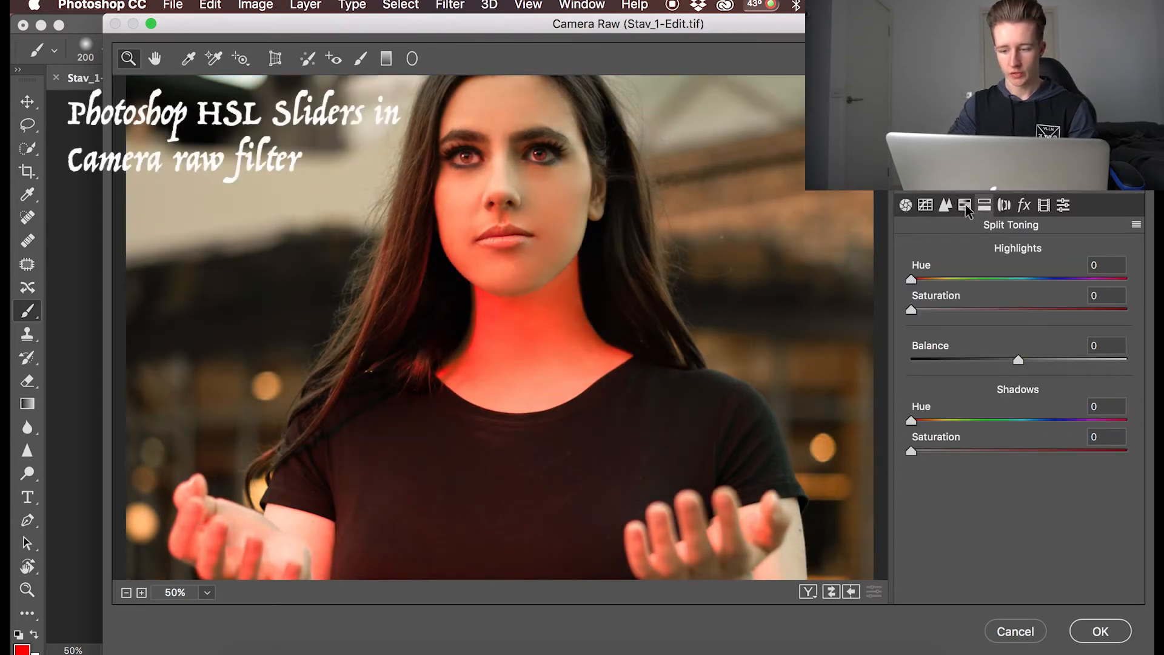
{"action": "left_click", "coordinate": [968, 205]}
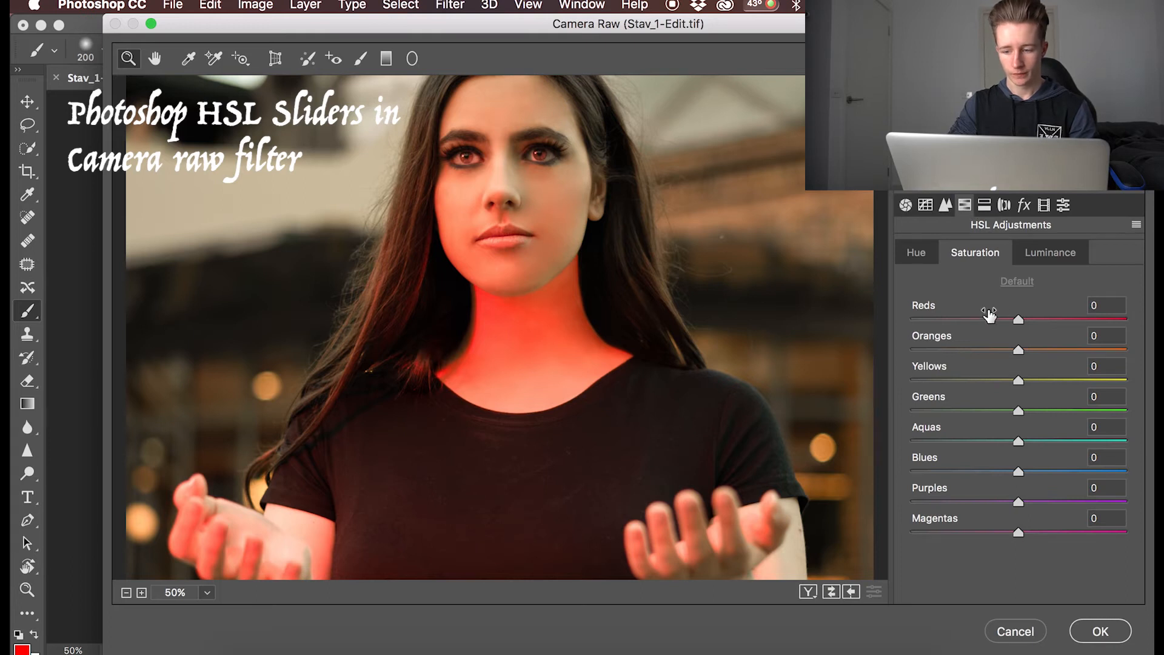
{"action": "left_click", "coordinate": [917, 254]}
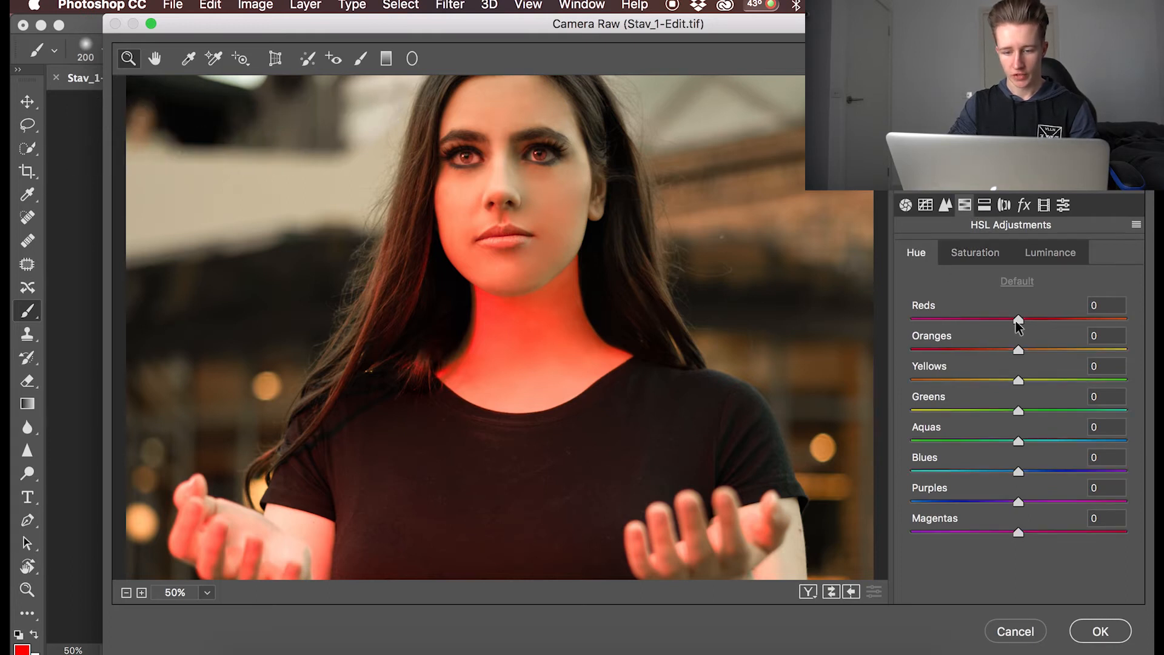
{"action": "left_click_drag", "start_coordinate": [1021, 323], "coordinate": [991, 350]}
{"action": "left_click", "coordinate": [995, 350]}
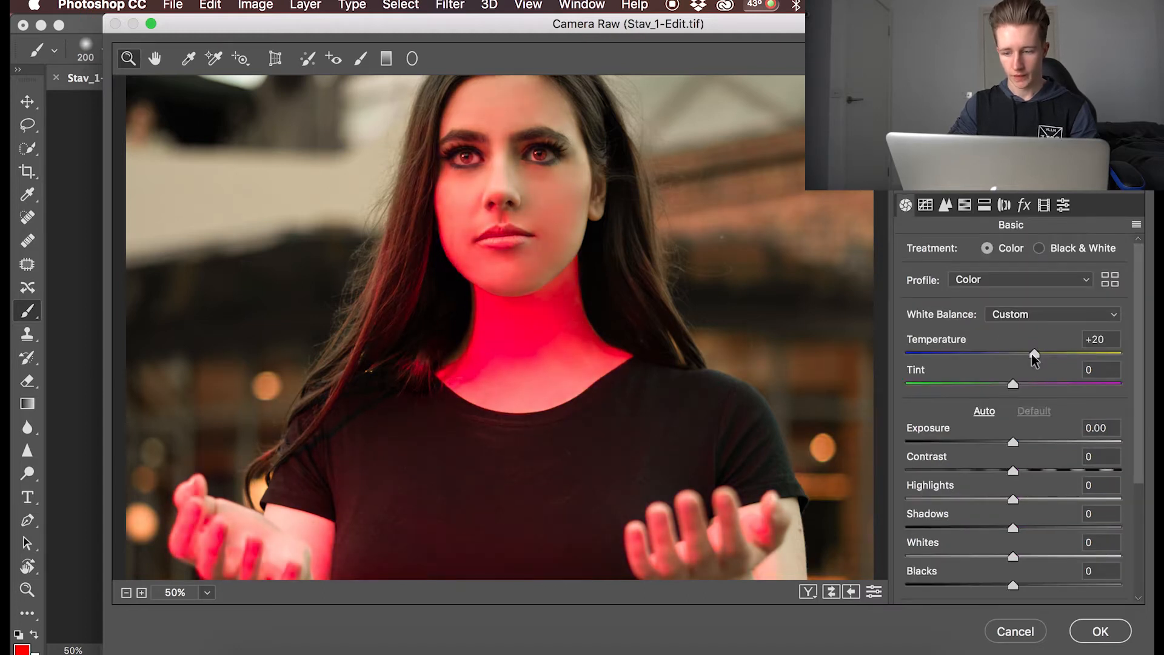
{"action": "left_click_drag", "start_coordinate": [1032, 354], "coordinate": [1022, 386]}
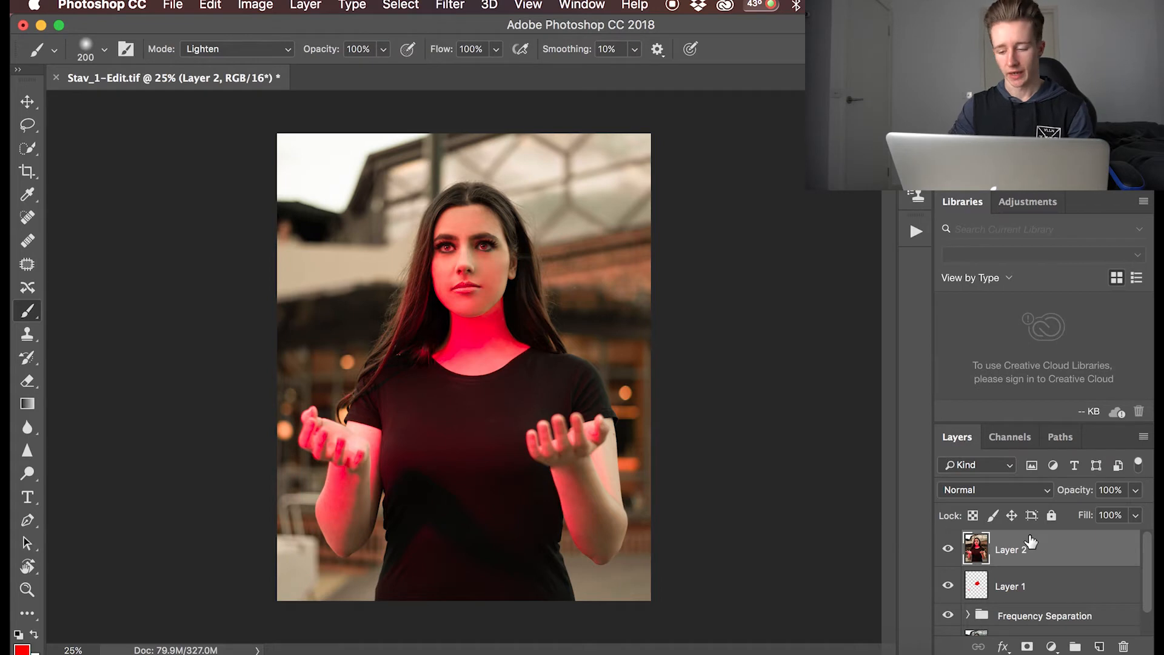
Add a black mask to Layer 2 and paint it white over the hair beside the neck, using 400 px and 175 px brushes.
{"action": "left_click", "coordinate": [1026, 647], "text": "alt"}
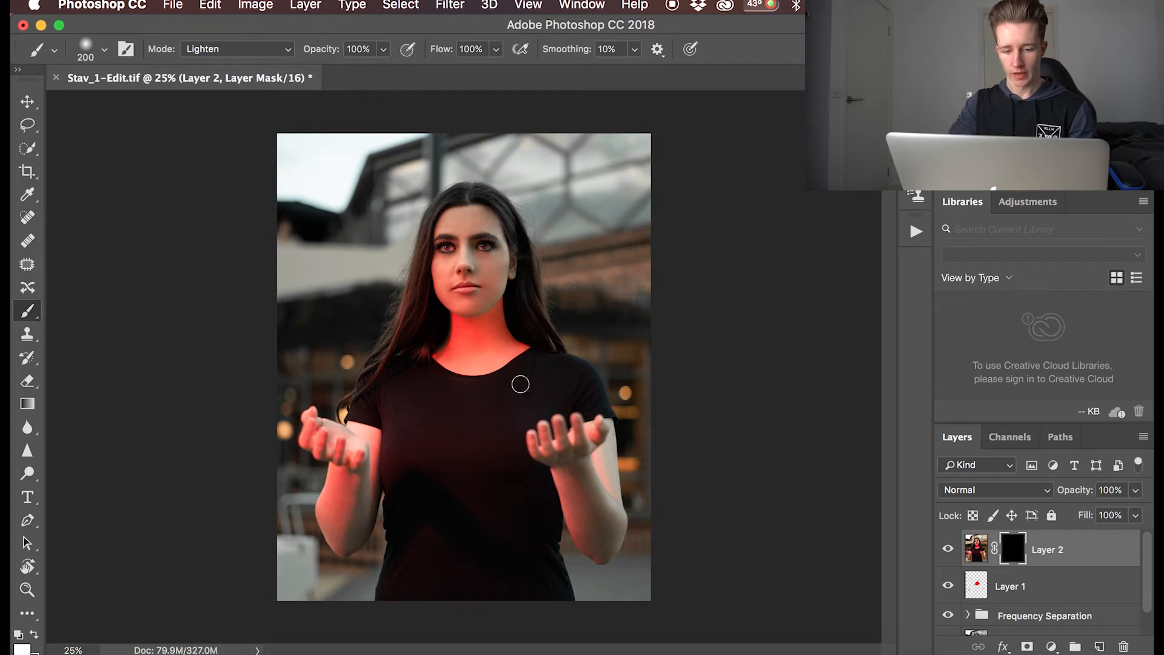
{"action": "key", "text": "super+plus"}
{"action": "key", "text": "super+plus"}
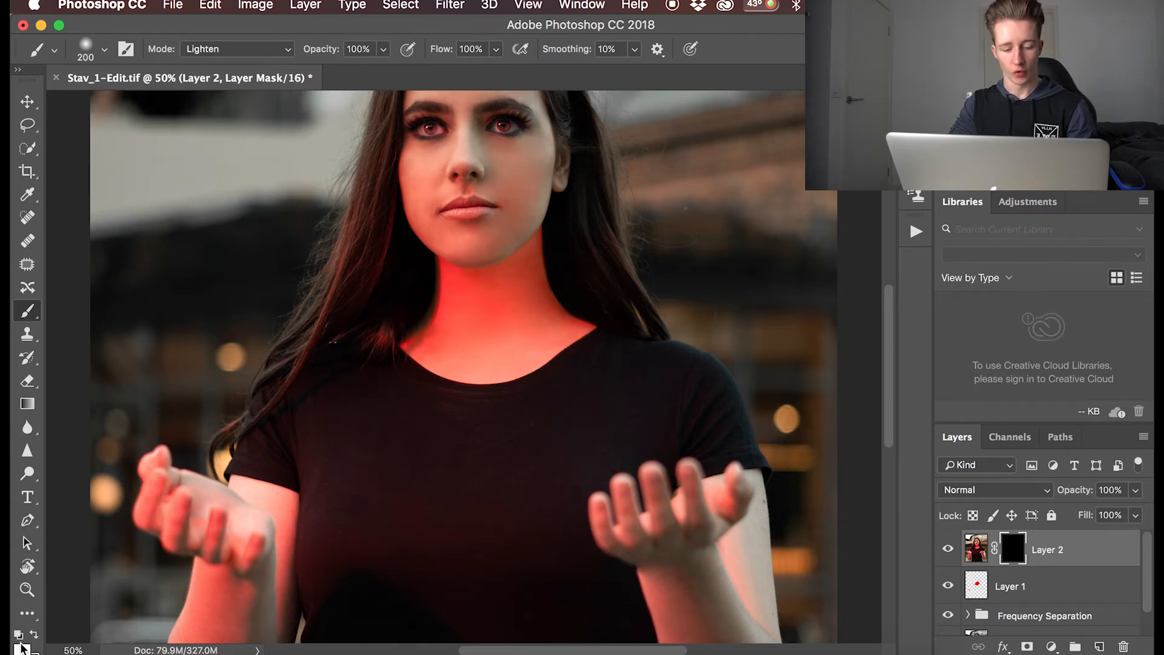
{"action": "key", "text": "bracketright"}
{"action": "key", "text": "bracketright"}
{"action": "key", "text": "bracketright"}
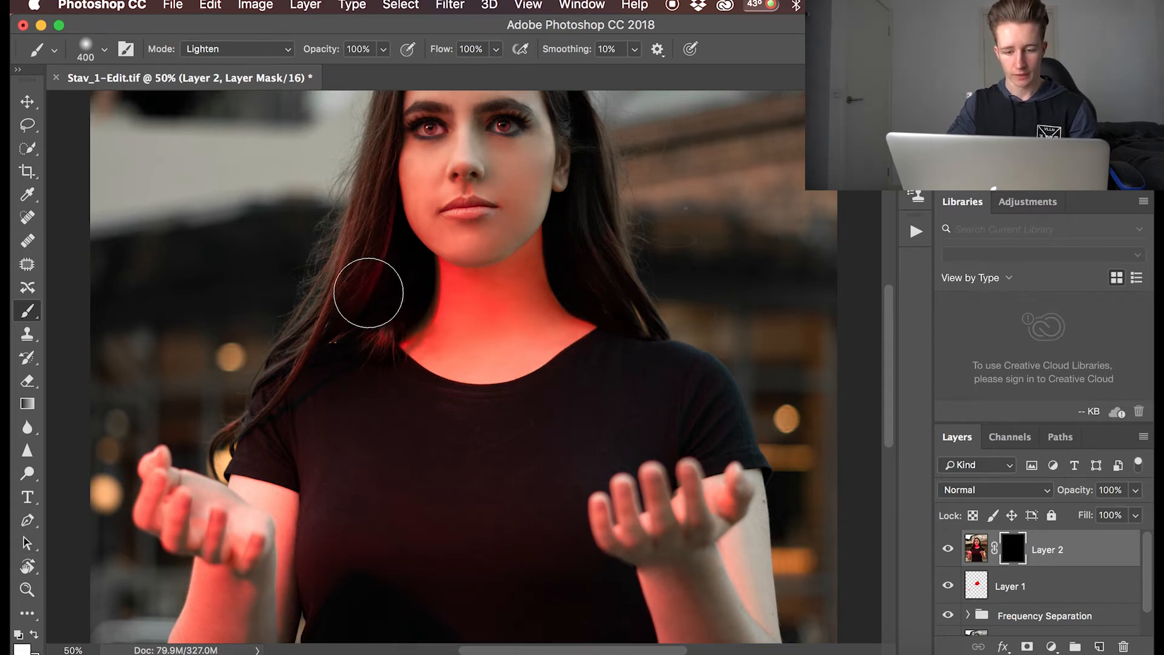
{"action": "mouse_move", "coordinate": [368, 293]}
{"action": "left_mouse_down"}
{"action": "mouse_move", "coordinate": [374, 259]}
{"action": "mouse_move", "coordinate": [351, 305]}
{"action": "mouse_move", "coordinate": [381, 265]}
{"action": "mouse_move", "coordinate": [382, 294]}
{"action": "left_mouse_up"}
{"action": "key", "text": "bracketleft"}
{"action": "key", "text": "bracketleft"}
{"action": "key", "text": "bracketleft"}
{"action": "key", "text": "bracketleft"}
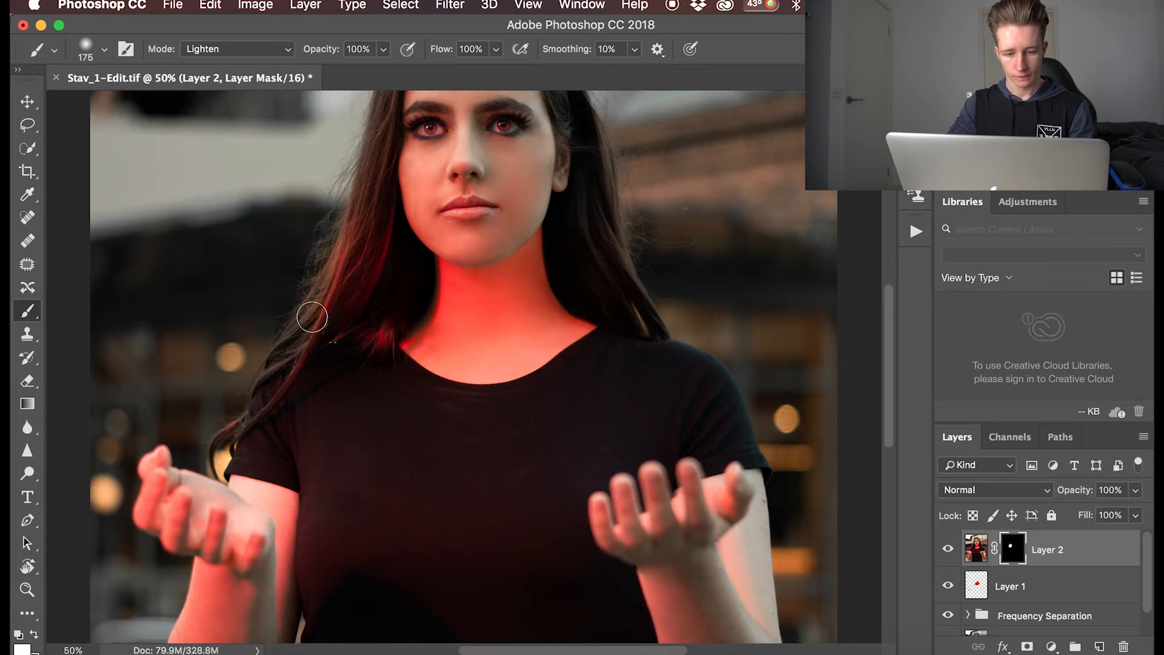
{"action": "key", "text": "super+z"}
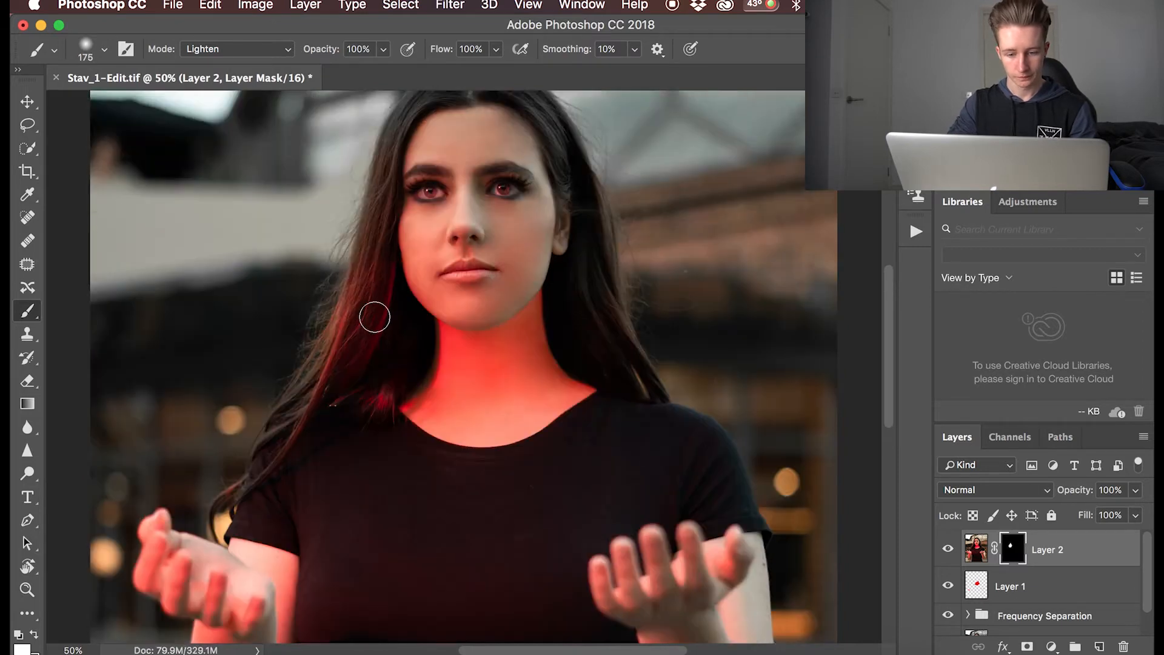
Paint white on the mask between the fingers of the hand on the image's left with a brush of about 70 to 80 px.
{"action": "left_click_drag", "start_coordinate": [362, 461], "coordinate": [585, 172]}
{"action": "key", "text": "super+plus"}
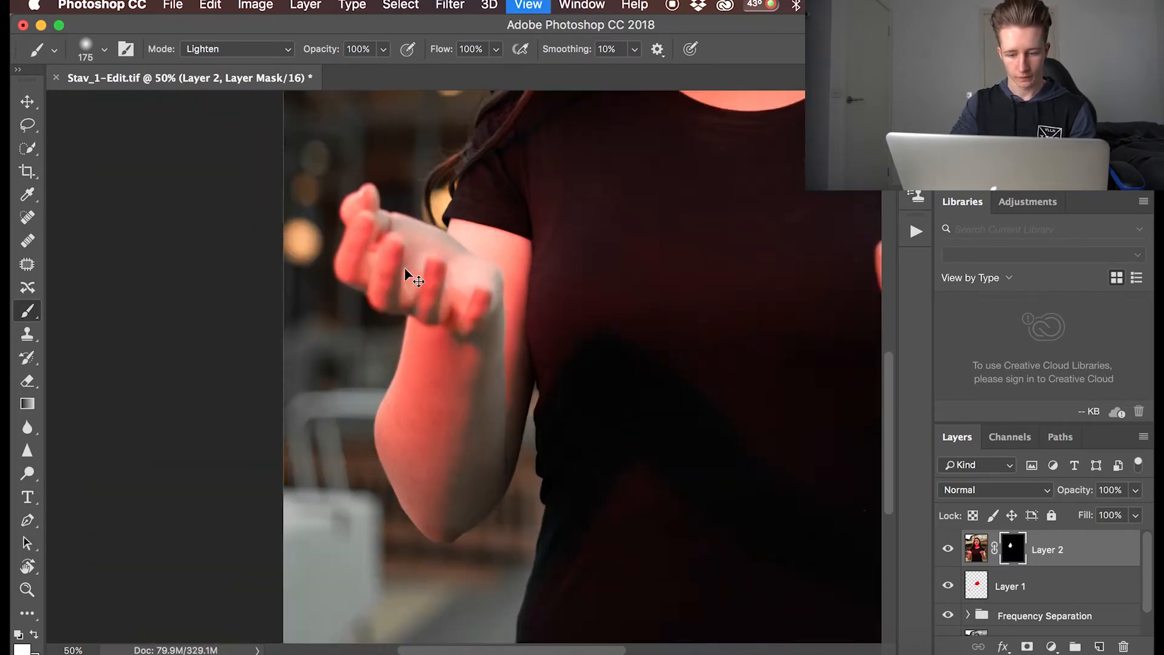
{"action": "key", "text": "super+plus"}
{"action": "key", "text": "bracketleft"}
{"action": "key", "text": "bracketleft"}
{"action": "key", "text": "bracketleft"}
{"action": "key", "text": "bracketleft"}
{"action": "key", "text": "bracketleft"}
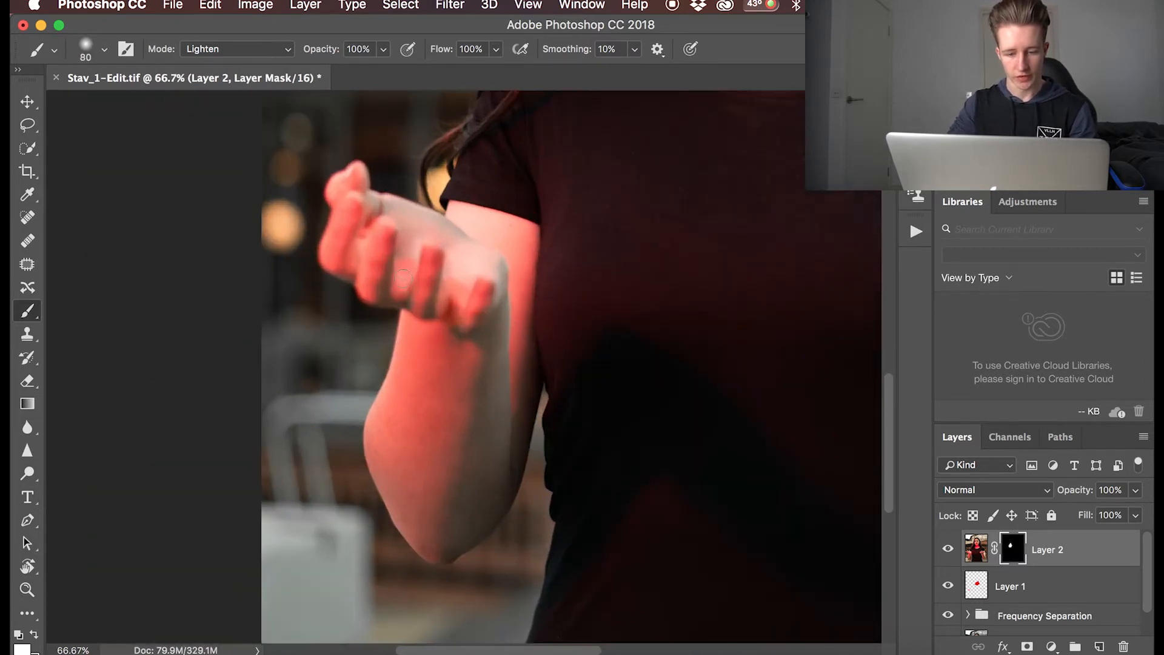
{"action": "mouse_move", "coordinate": [407, 272]}
{"action": "left_mouse_down"}
{"action": "mouse_move", "coordinate": [452, 307]}
{"action": "mouse_move", "coordinate": [447, 299]}
{"action": "mouse_move", "coordinate": [465, 299]}
{"action": "left_mouse_up"}
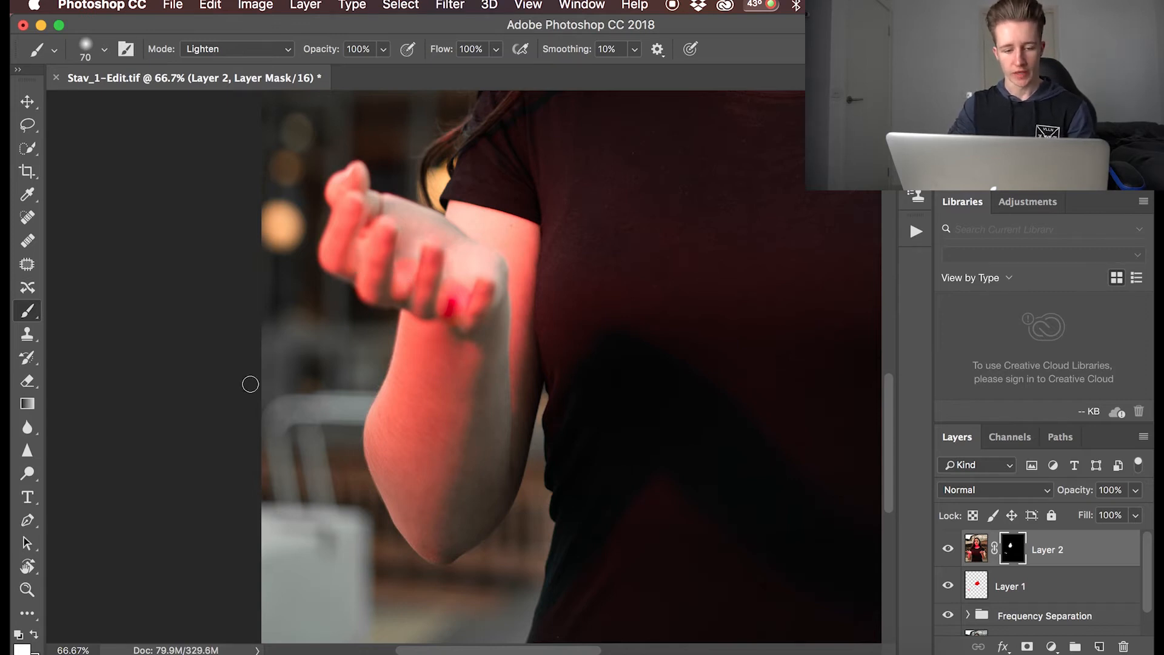
Erase excess mask paint around the fingers on the image's left, and paint the palm on the image's right with a 45 px brush.
{"action": "left_click", "coordinate": [28, 380]}
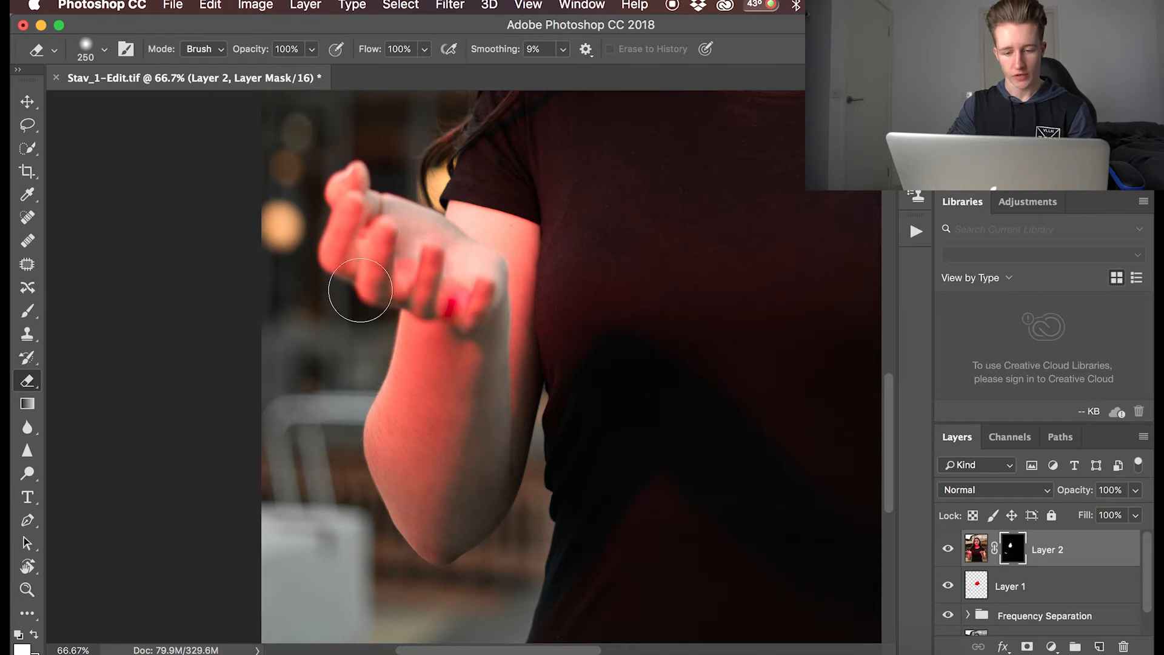
{"action": "left_click_drag", "start_coordinate": [356, 291], "coordinate": [397, 282]}
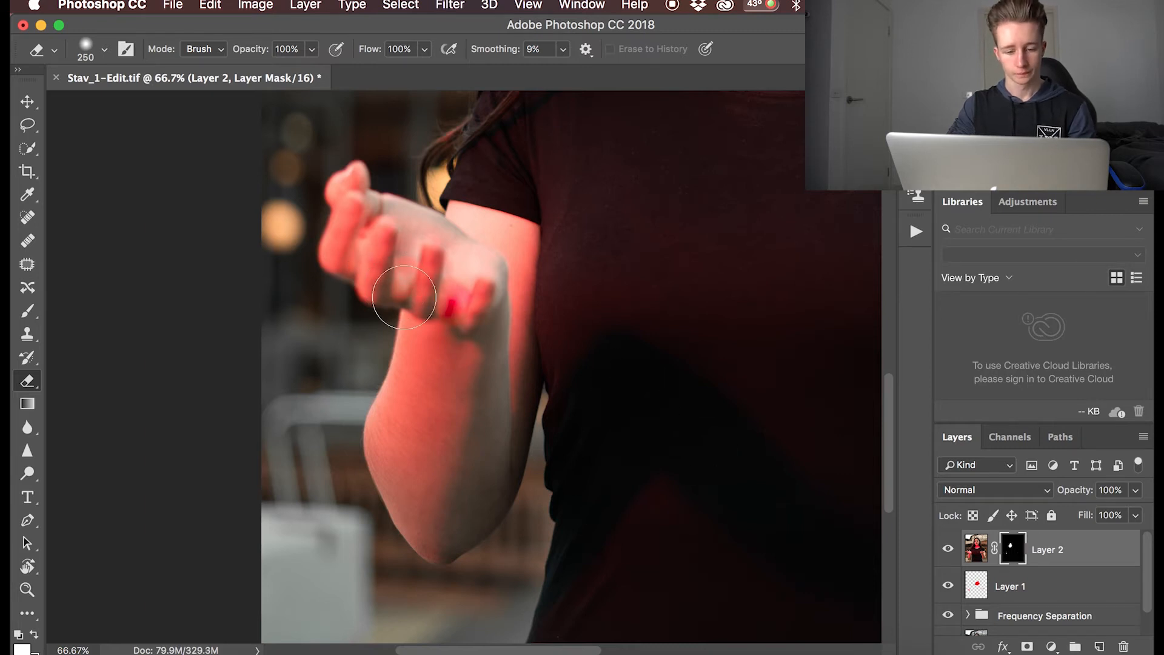
{"action": "key", "text": "b"}
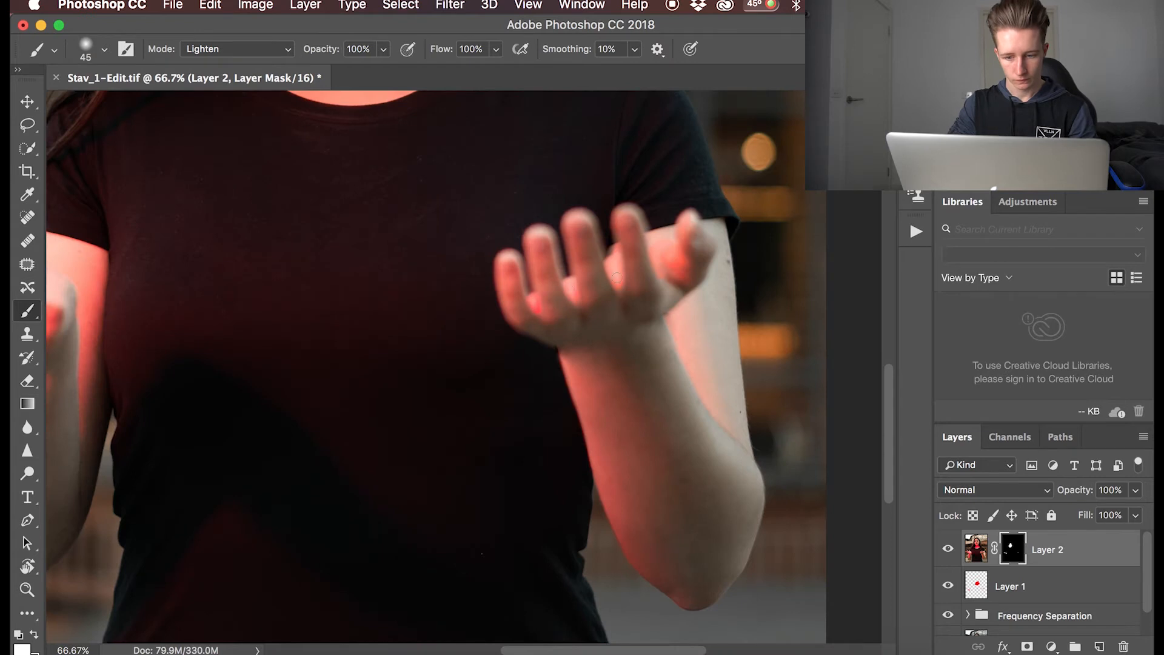
Erase the leftover pink patch near the fingertips of the hand on the image's left with a 250 px Eraser and save the document.
{"action": "key", "text": "super+minus"}
{"action": "key", "text": "super+minus"}
{"action": "scroll", "coordinate": [608, 242], "scroll_direction": "up", "scroll_amount": 1}
{"action": "key", "text": "e"}
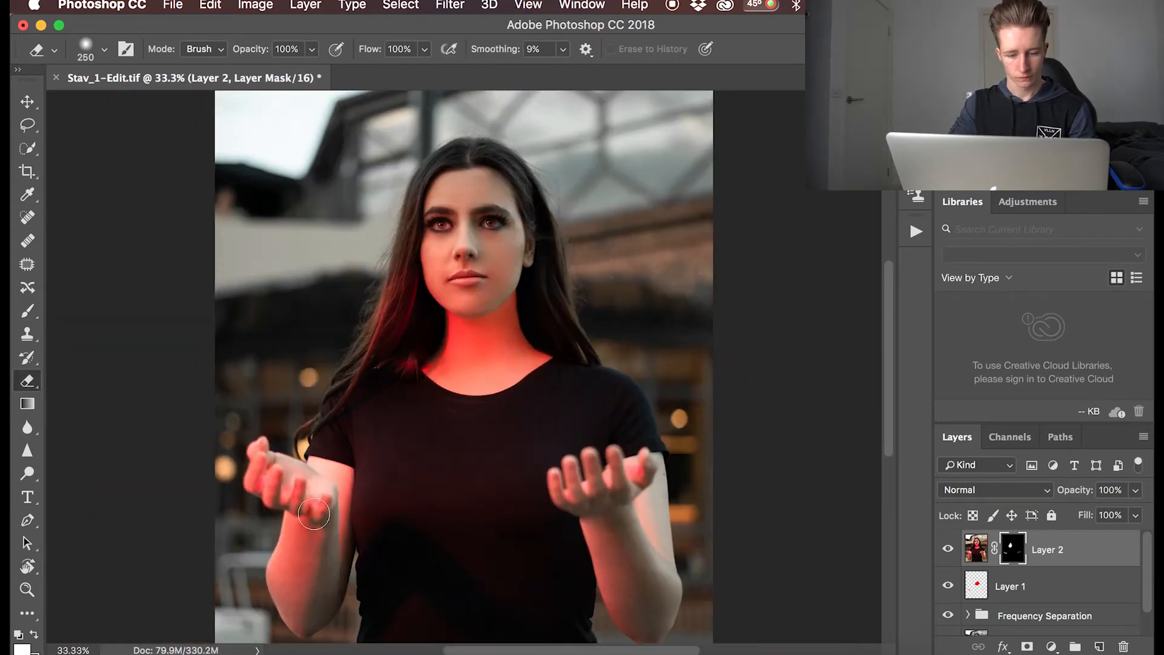
{"action": "left_click", "coordinate": [27, 101]}
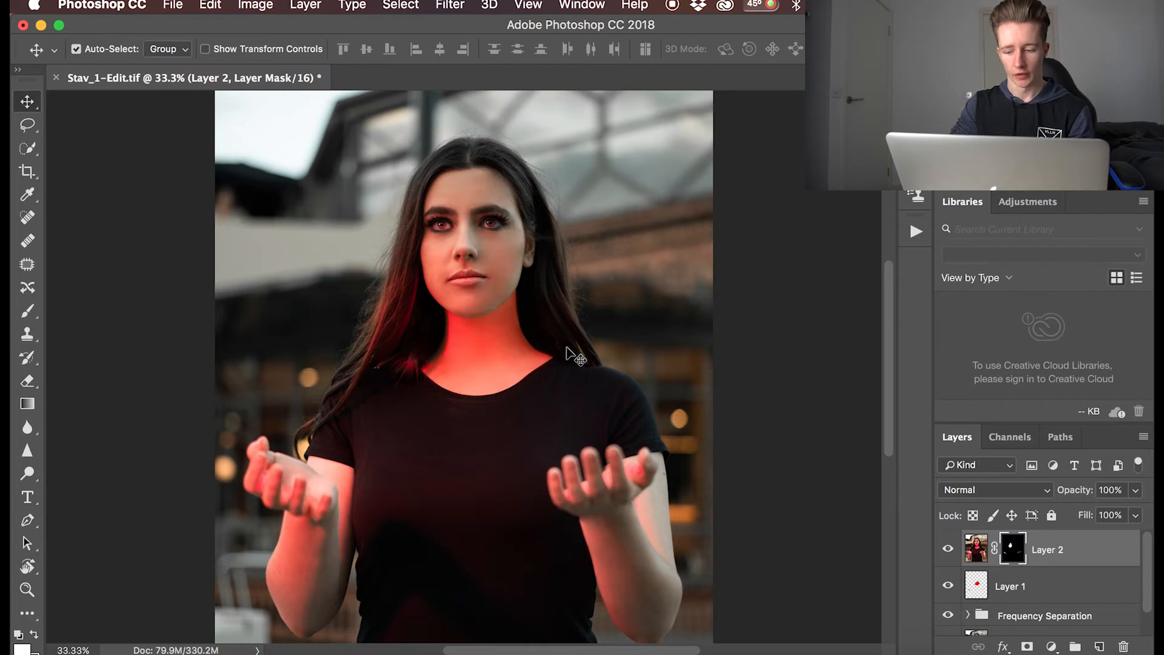
{"action": "key", "text": "super+s"}
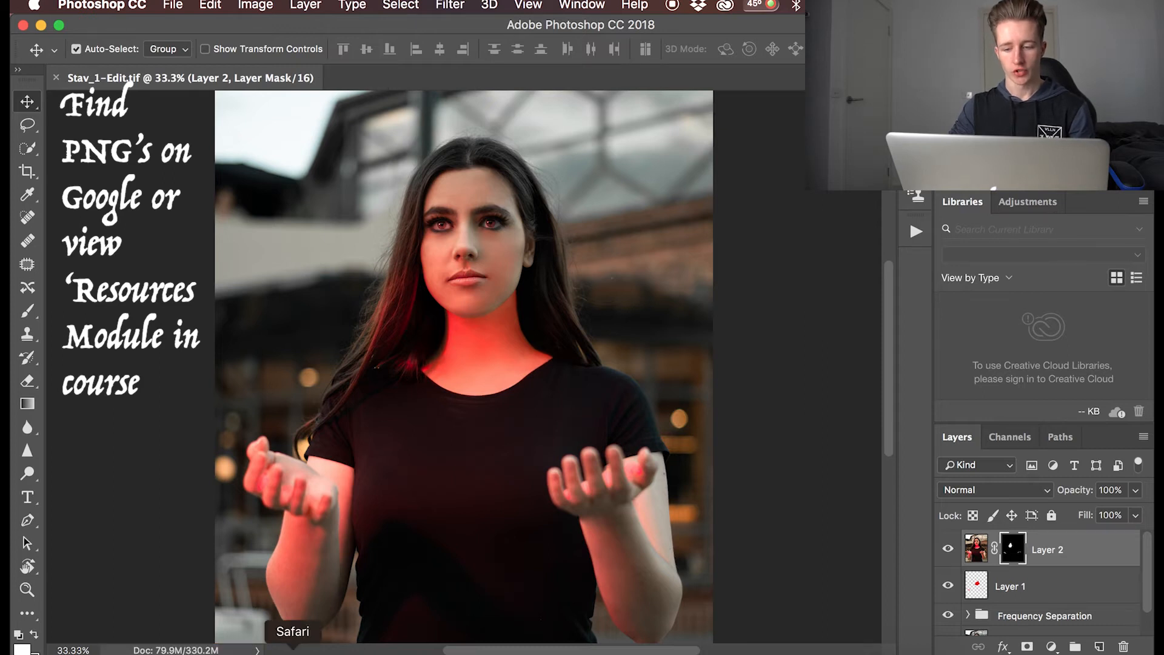
Switch to Safari and search Google Images for "fire png".
{"action": "left_click", "coordinate": [293, 649]}
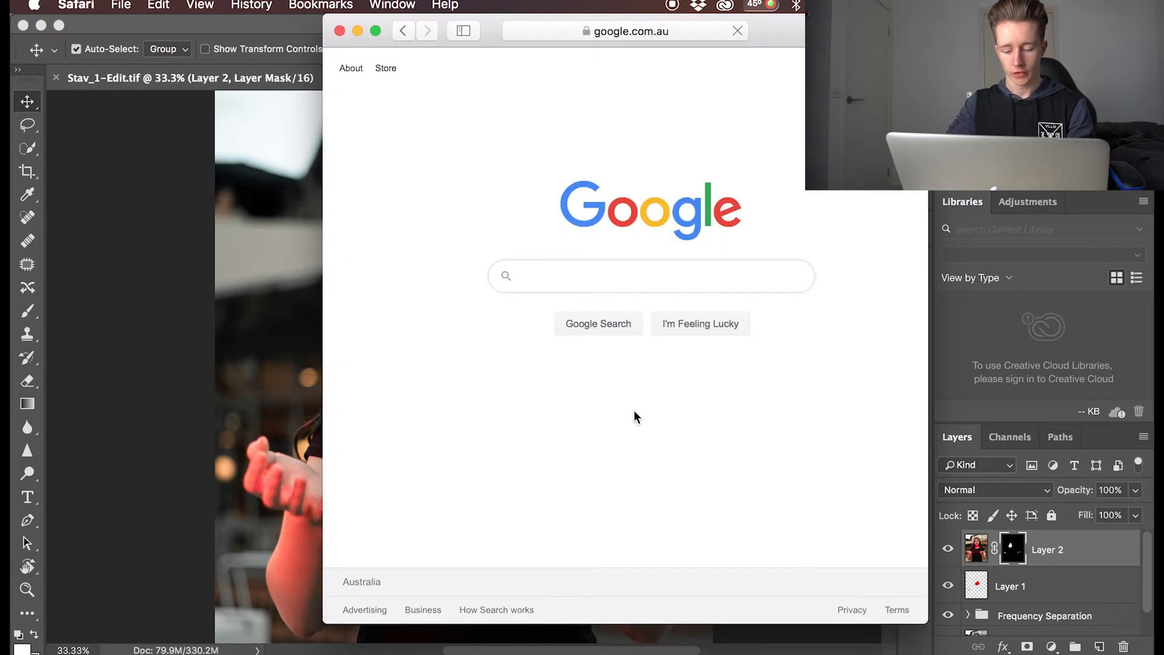
{"action": "type", "text": "fire"}
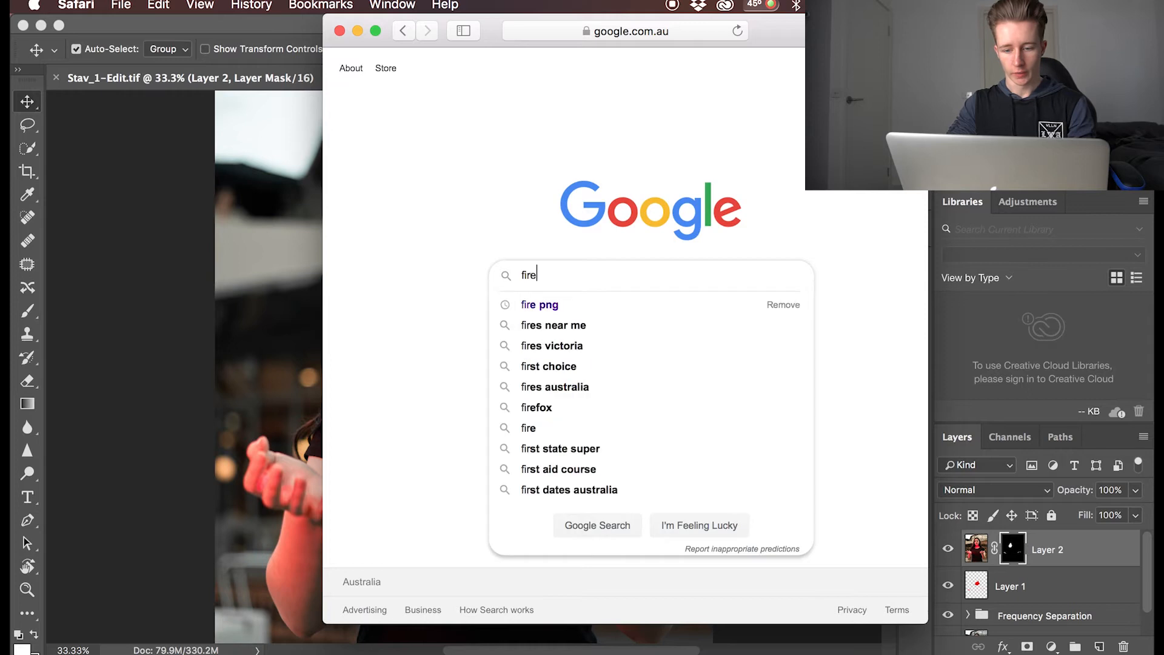
{"action": "type", "text": " png"}
{"action": "key", "text": "Return"}
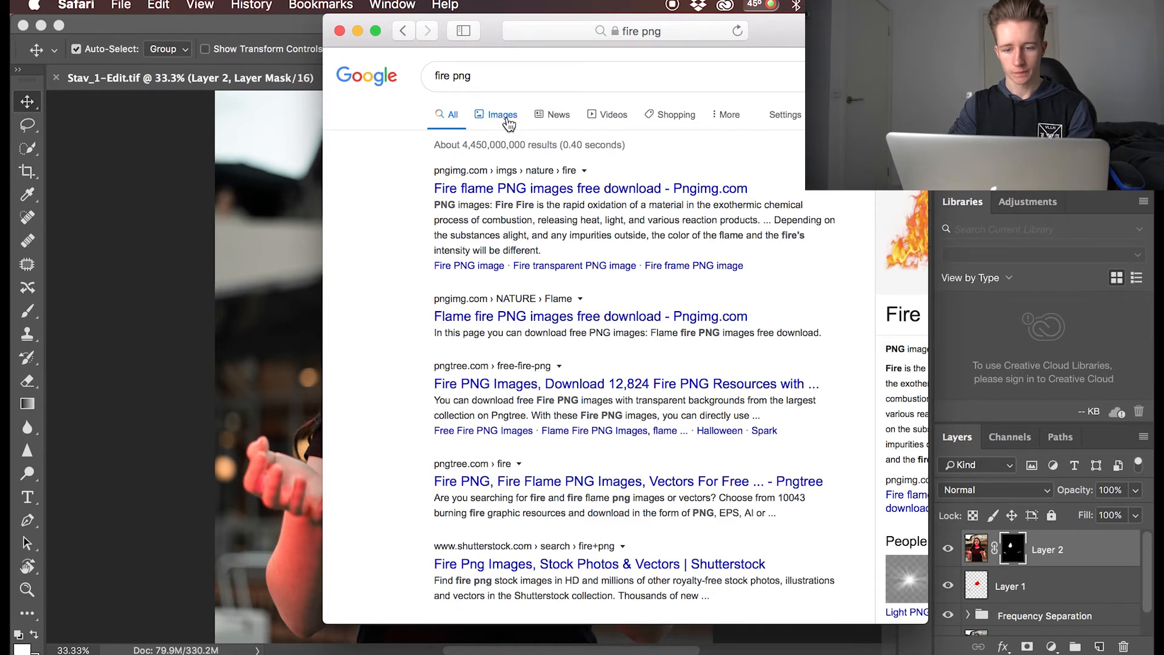
{"action": "left_click", "coordinate": [496, 114]}
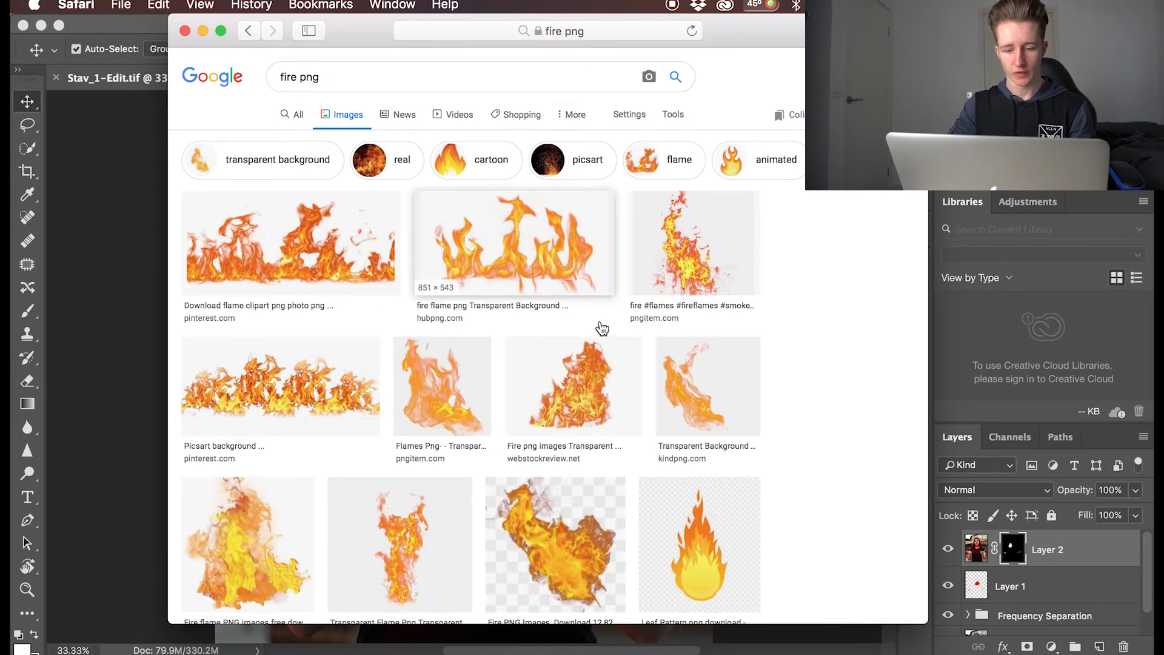
Browse the fire PNG image results and preview the flame pictures to find a suitable one.
{"action": "scroll", "coordinate": [602, 328], "scroll_direction": "down", "scroll_amount": 5}
{"action": "left_click", "coordinate": [602, 328]}
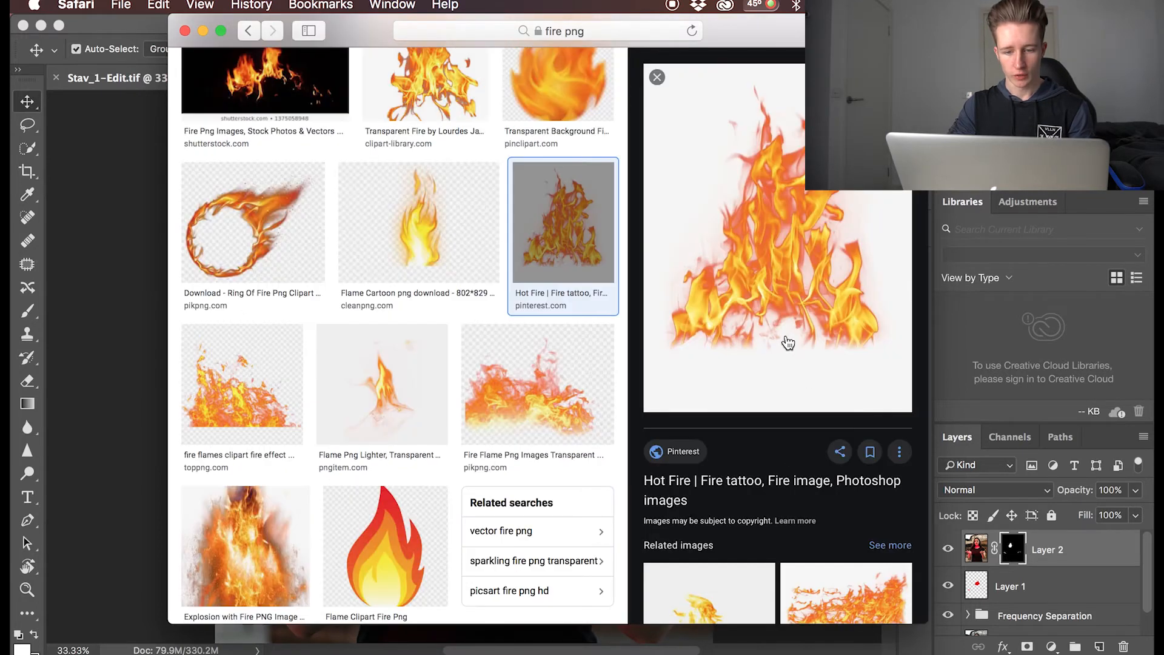
{"action": "scroll", "coordinate": [481, 343], "scroll_direction": "up", "scroll_amount": 10}
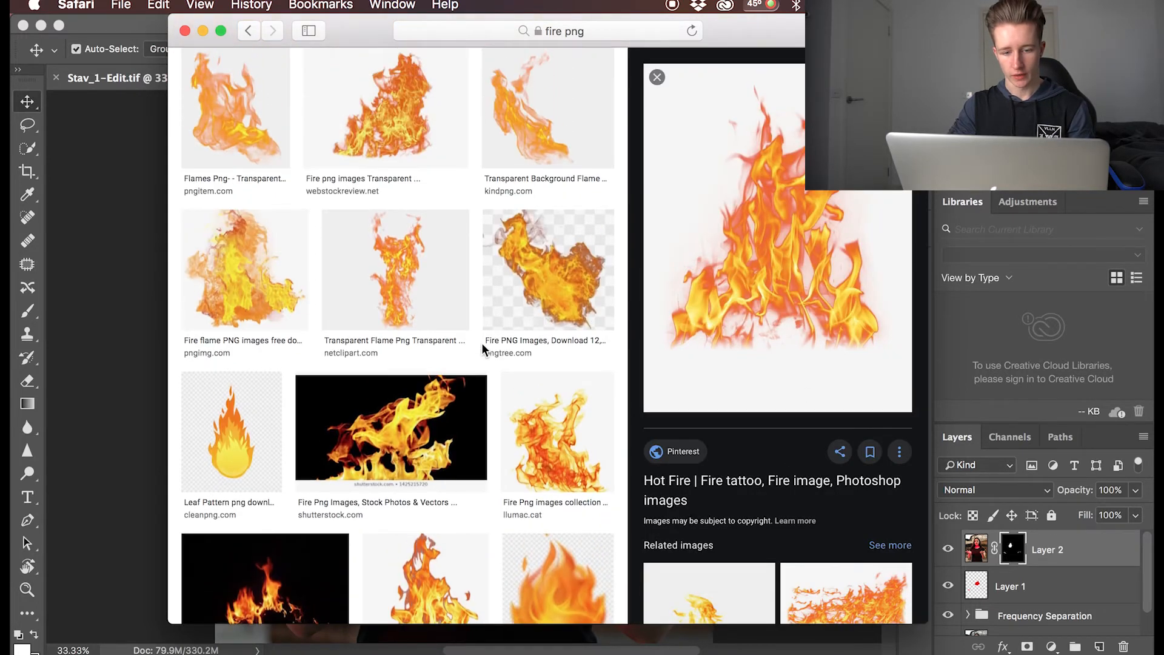
{"action": "scroll", "coordinate": [482, 343], "scroll_direction": "up", "scroll_amount": 3}
{"action": "scroll", "coordinate": [440, 380], "scroll_direction": "up", "scroll_amount": 3}
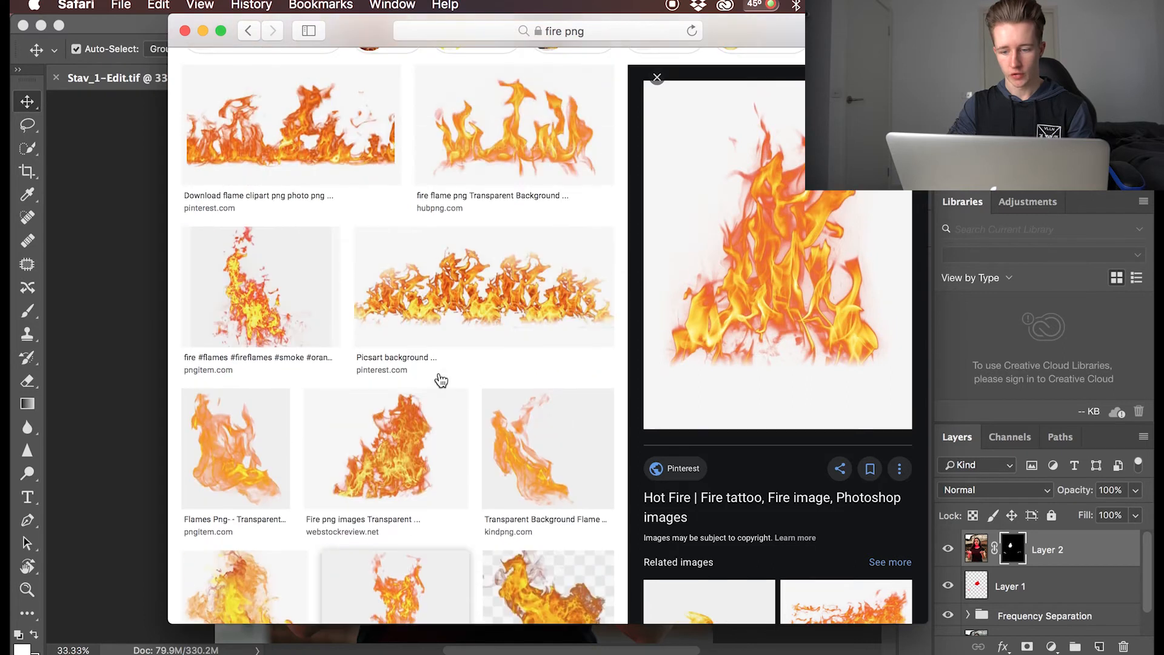
{"action": "scroll", "coordinate": [441, 380], "scroll_direction": "down", "scroll_amount": 3}
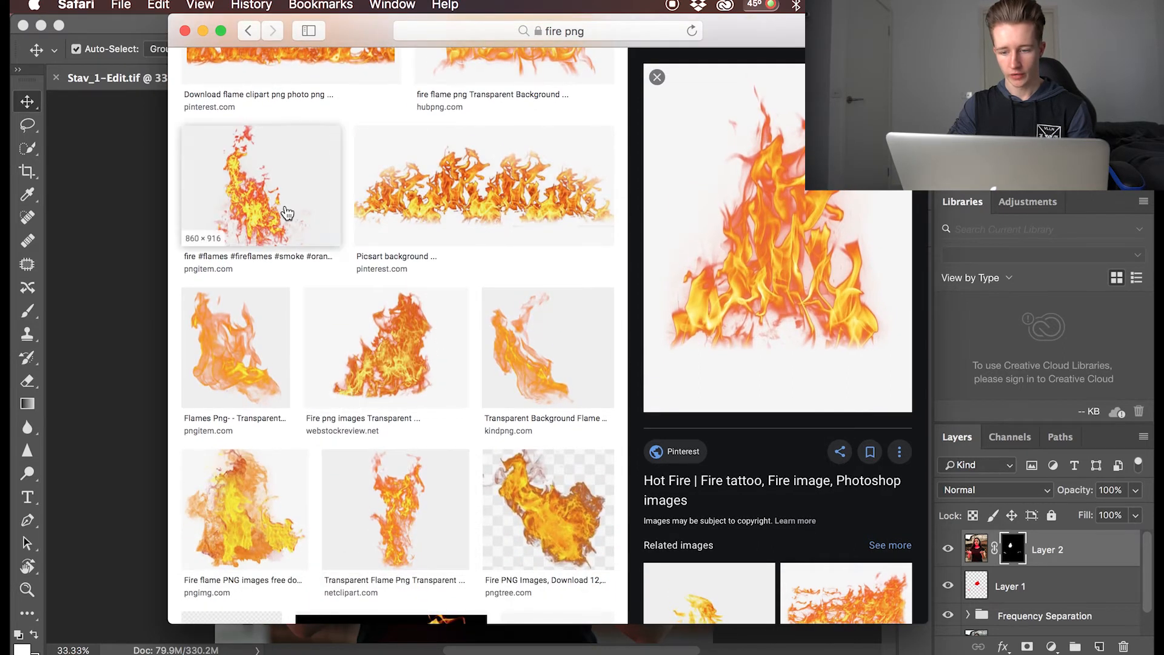
{"action": "left_click", "coordinate": [287, 212]}
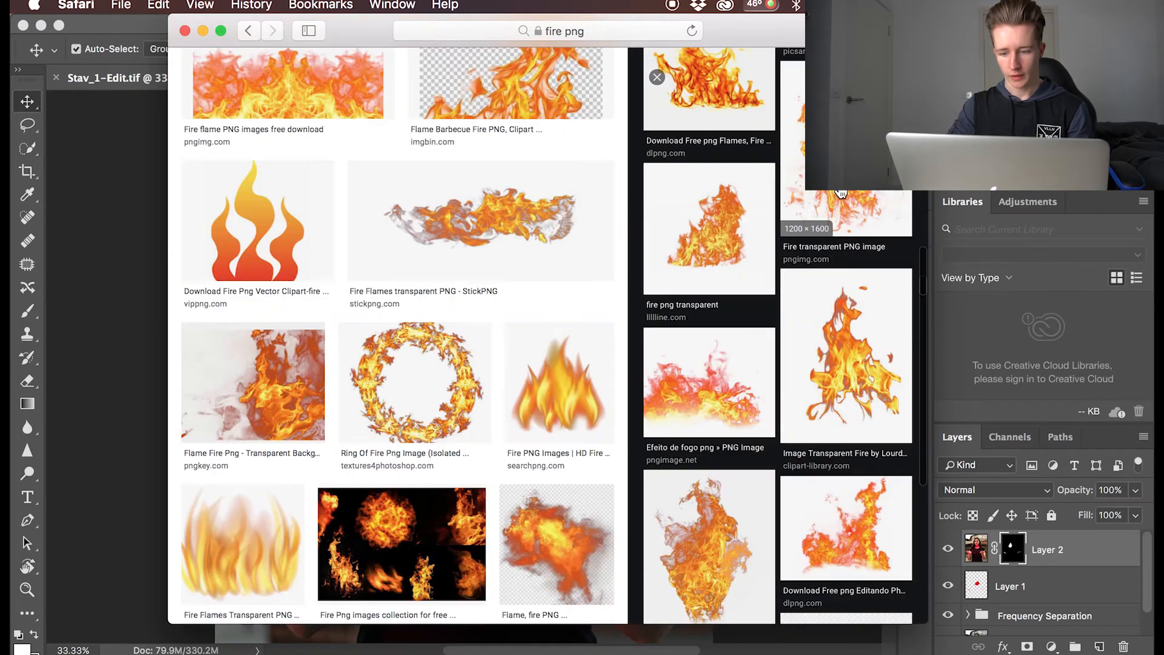
Open the 1200 × 1600 "Fire transparent PNG image" from pngimg.com and save it to Downloads.
{"action": "left_click", "coordinate": [841, 195]}
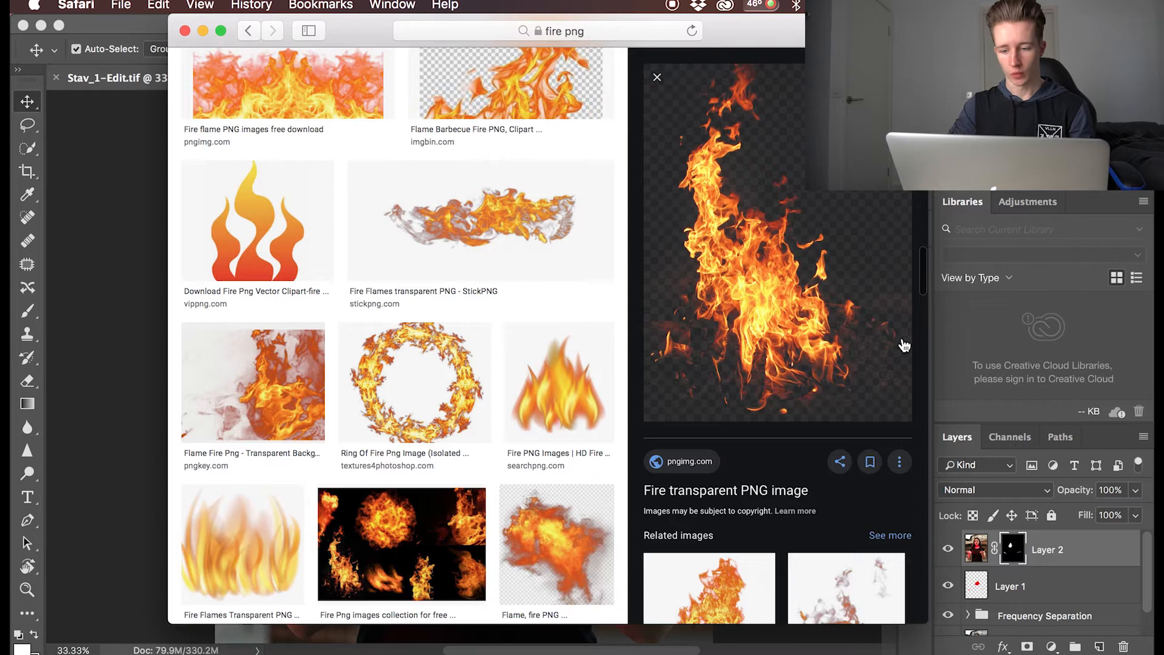
{"action": "right_click", "coordinate": [775, 292]}
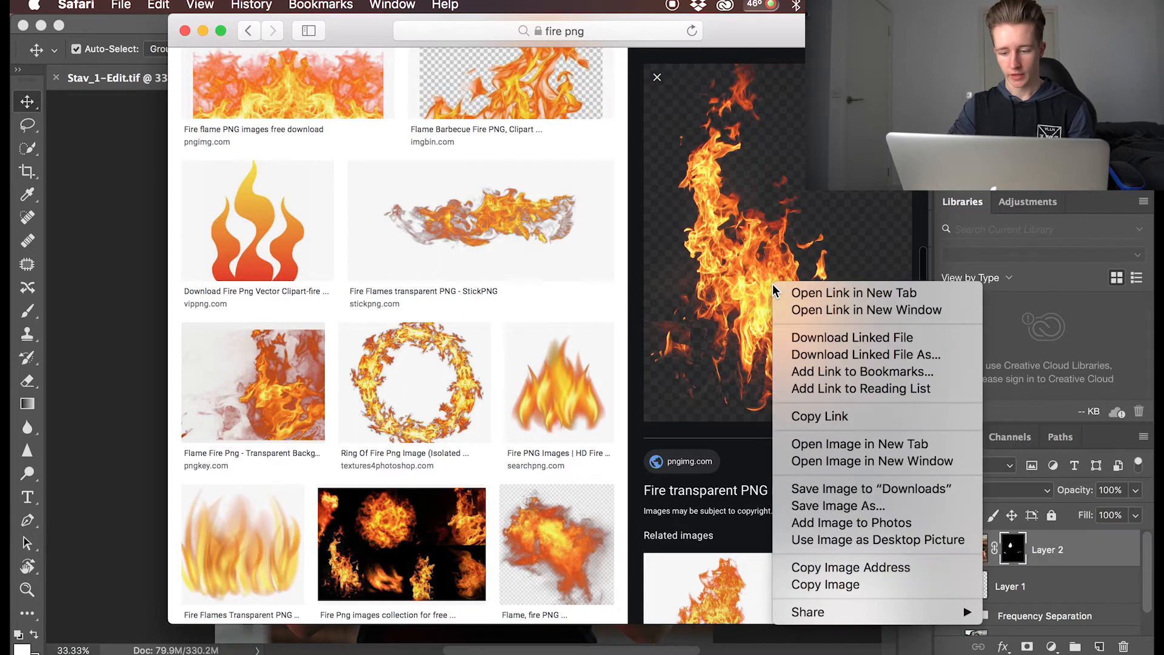
{"action": "left_click", "coordinate": [841, 491]}
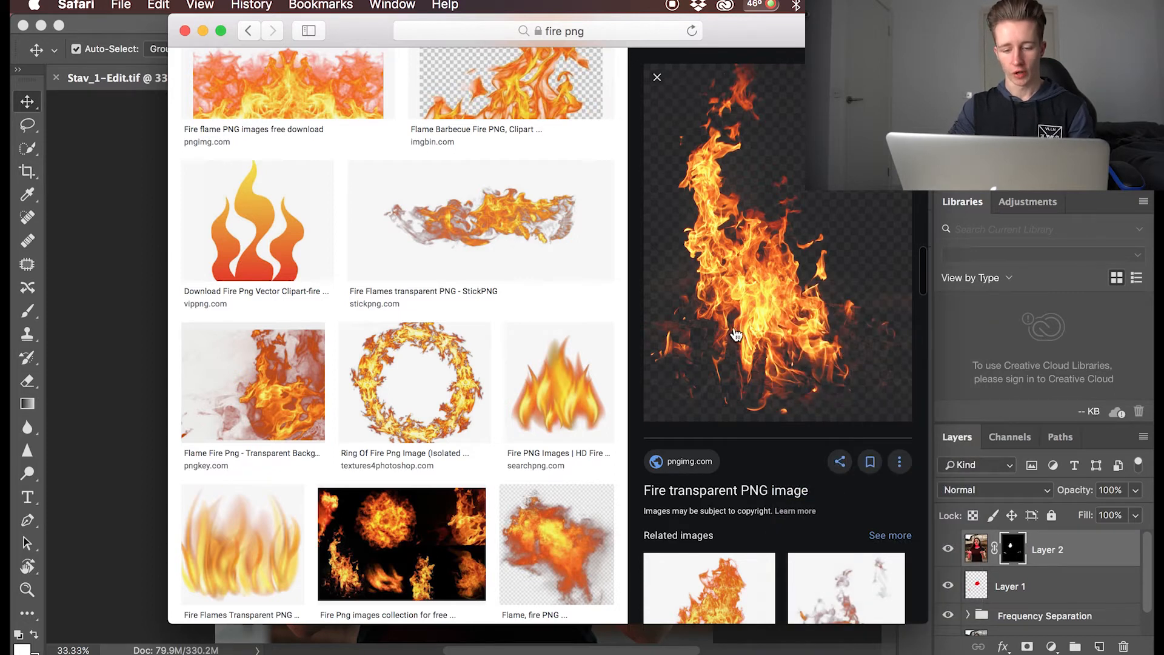
Switch to Finder and look through the Downloads folder for flame PNG files, previewing PngItem_451018.png.
{"action": "scroll", "coordinate": [573, 344], "scroll_direction": "down", "scroll_amount": 2}
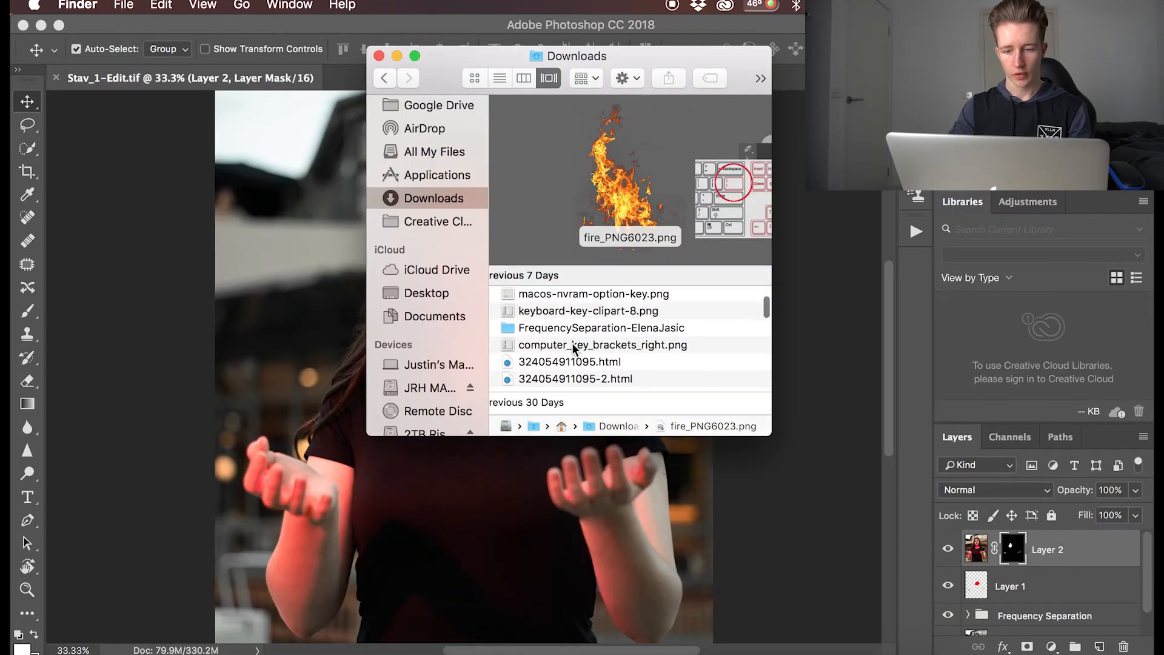
{"action": "scroll", "coordinate": [573, 346], "scroll_direction": "down", "scroll_amount": 6}
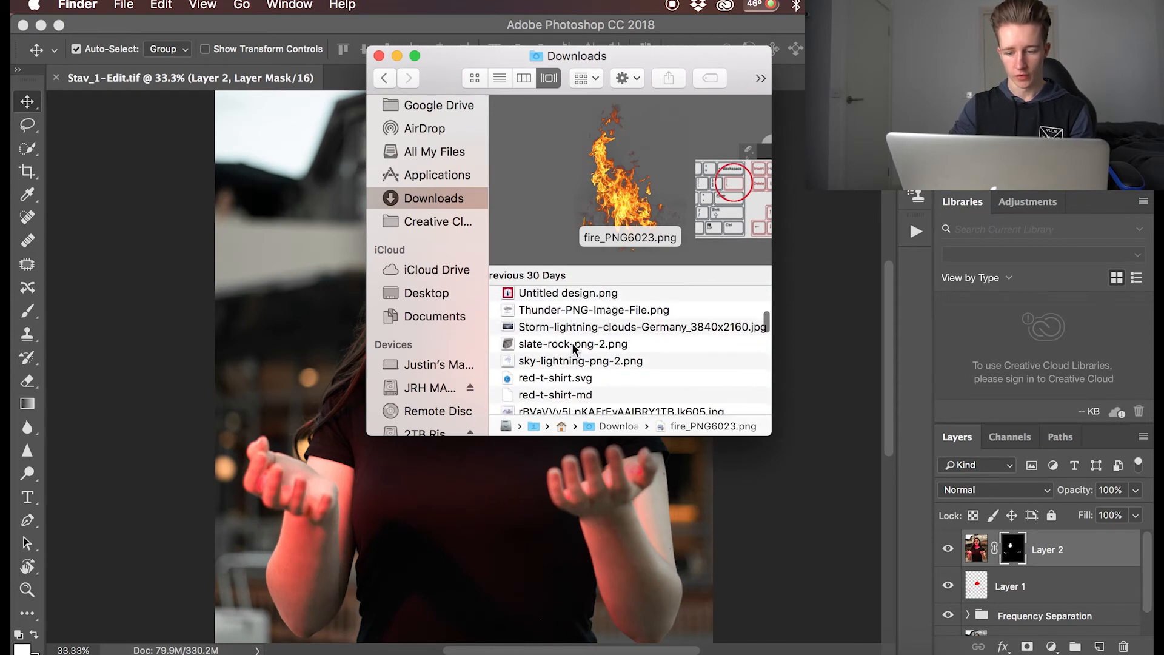
{"action": "scroll", "coordinate": [573, 347], "scroll_direction": "down", "scroll_amount": 8}
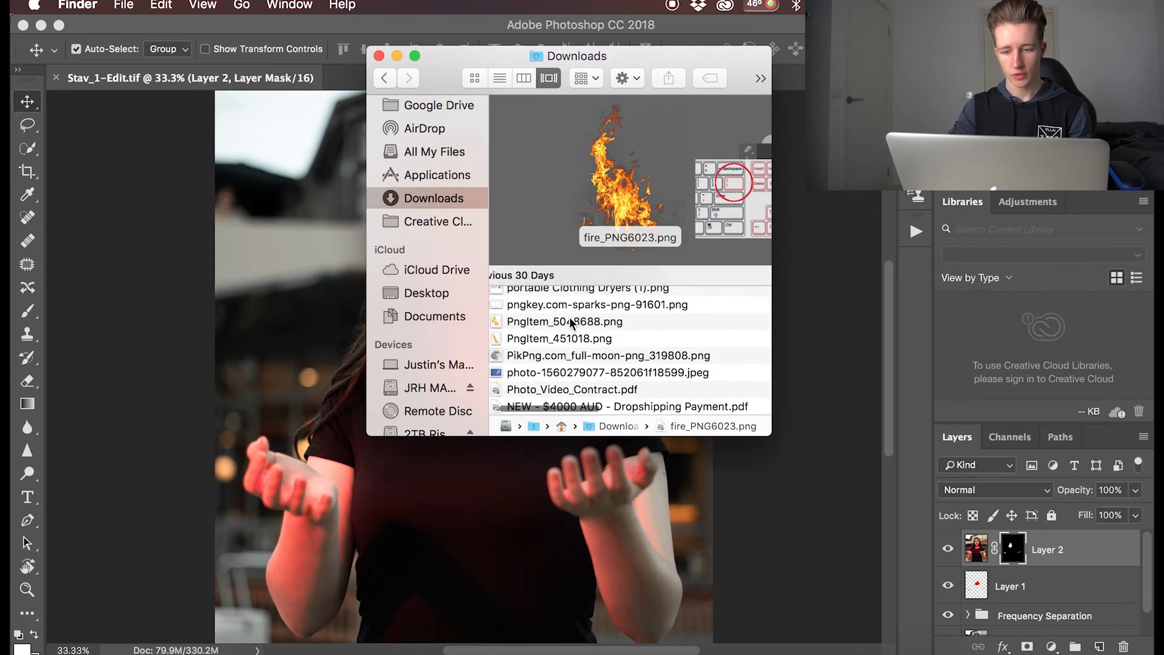
{"action": "left_click", "coordinate": [570, 338]}
{"action": "left_click_drag", "start_coordinate": [518, 57], "coordinate": [418, 120]}
{"action": "scroll", "coordinate": [451, 449], "scroll_direction": "down", "scroll_amount": 3}
{"action": "scroll", "coordinate": [451, 447], "scroll_direction": "down", "scroll_amount": 5}
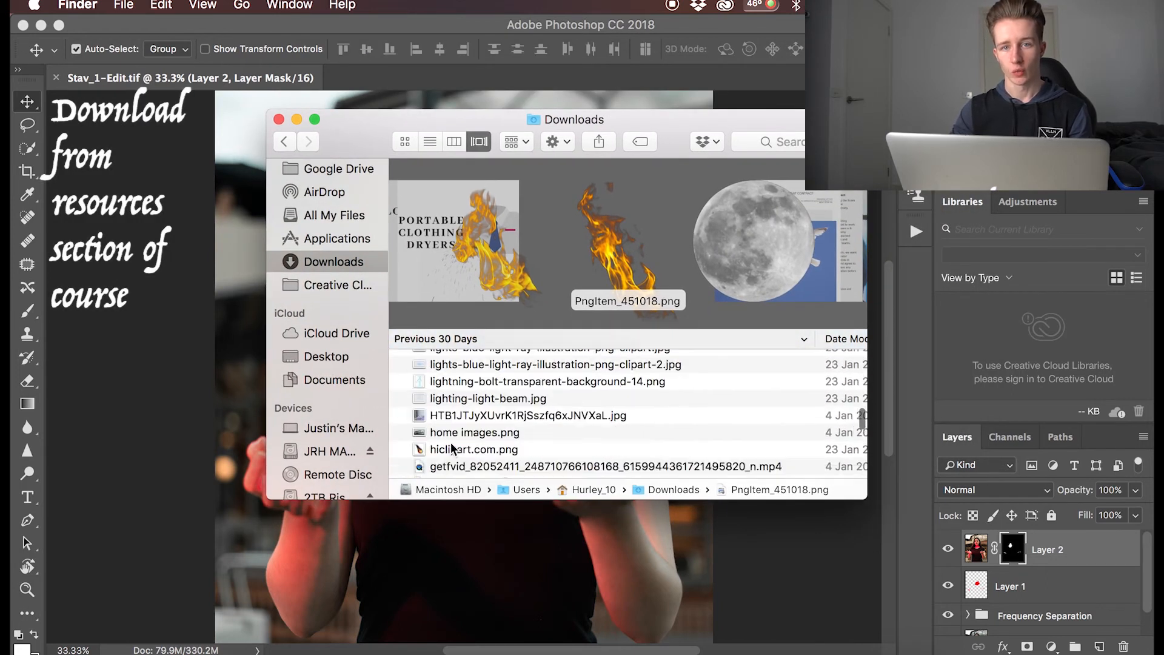
Compare the flame PNGs in Downloads and place fire-transparent-png-image--fire-transparent-png-image-6.png into the portrait document in Photoshop.
{"action": "left_click", "coordinate": [453, 417]}
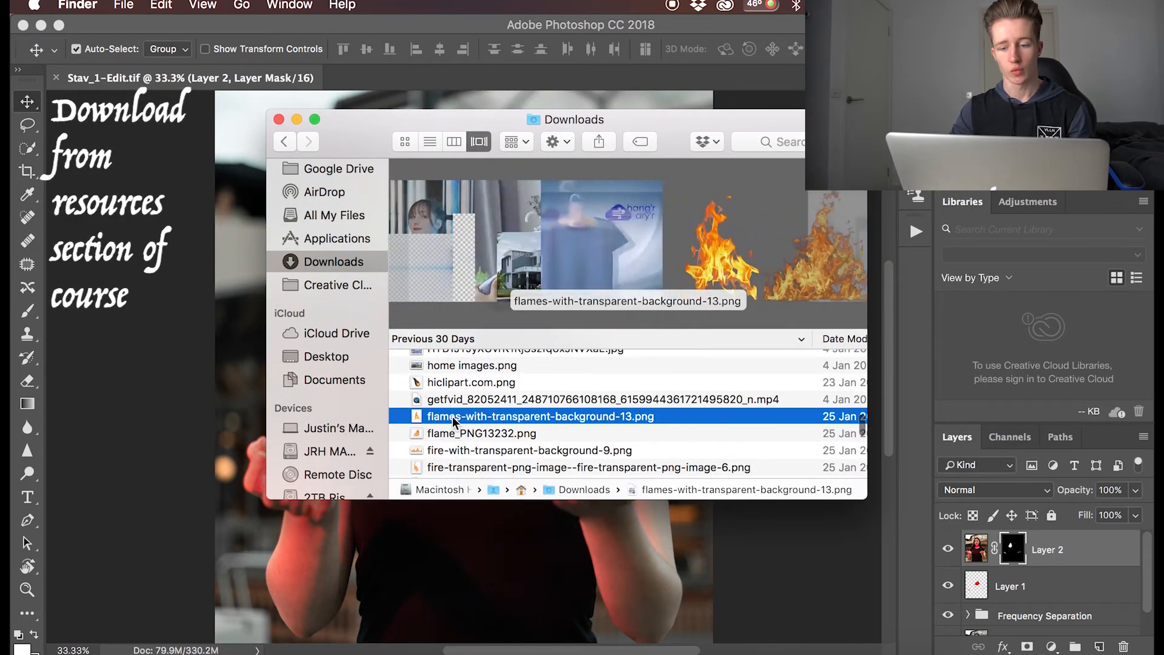
{"action": "key", "text": "Down"}
{"action": "key", "text": "Down"}
{"action": "key", "text": "Down"}
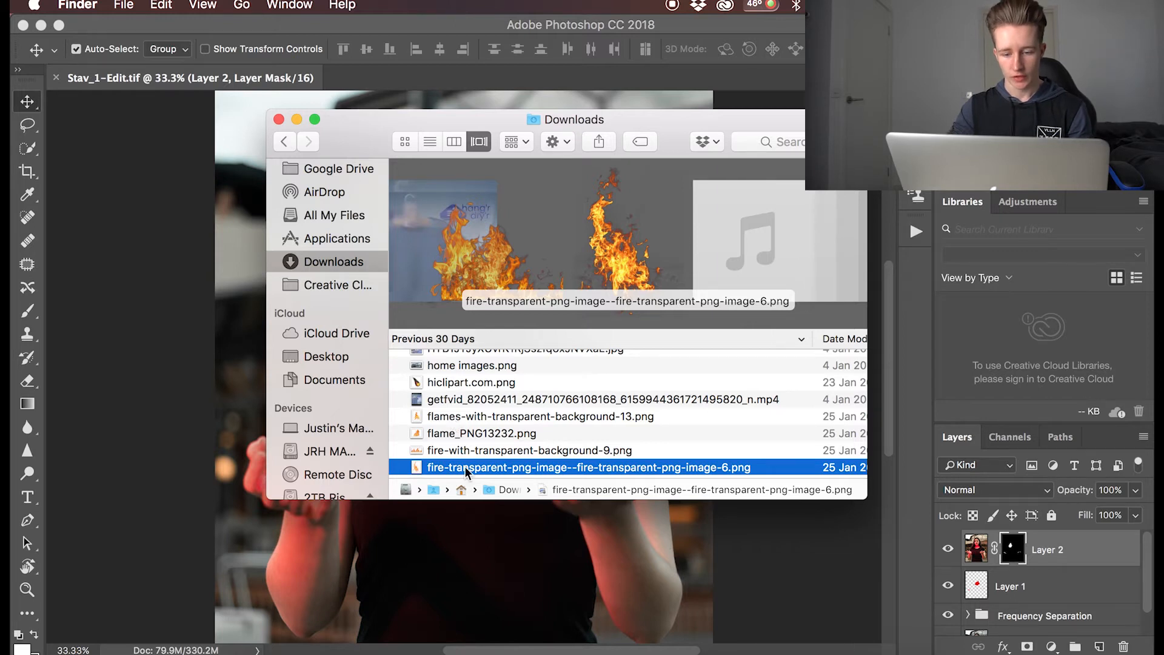
{"action": "left_click_drag", "start_coordinate": [465, 467], "coordinate": [224, 434]}
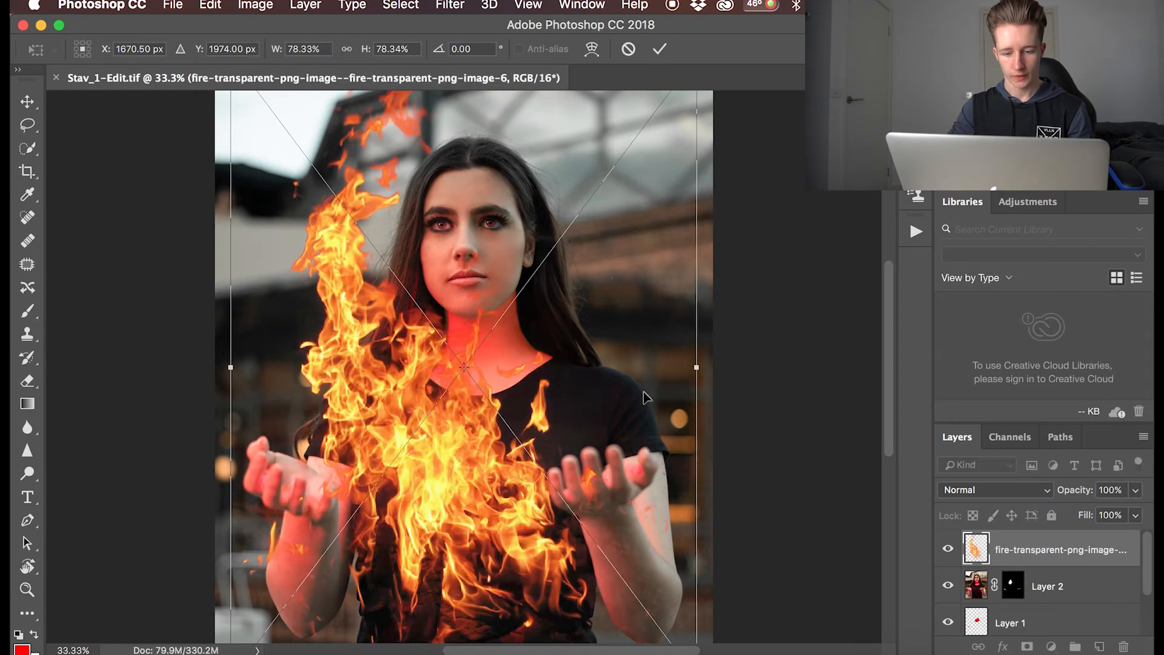
Scale the placed fire proportionally to about 34.5% and position it over the hand on the image's left.
{"action": "key", "text": "super+minus"}
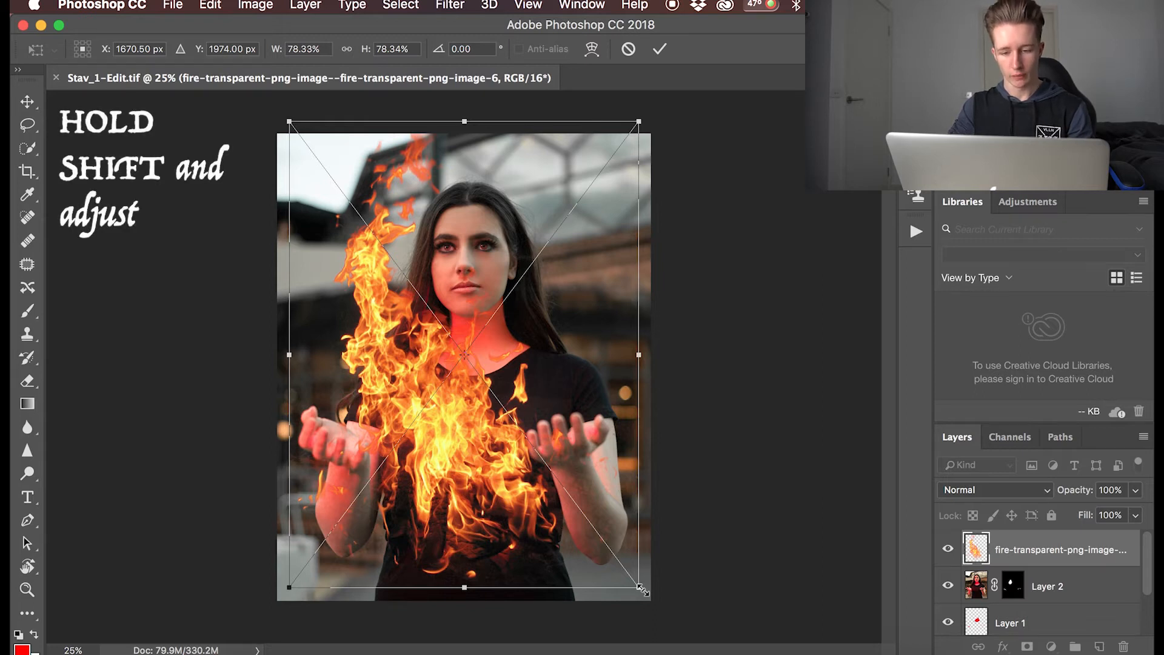
{"action": "left_click_drag", "start_coordinate": [643, 590], "coordinate": [403, 358]}
{"action": "left_click_drag", "start_coordinate": [380, 276], "coordinate": [358, 426]}
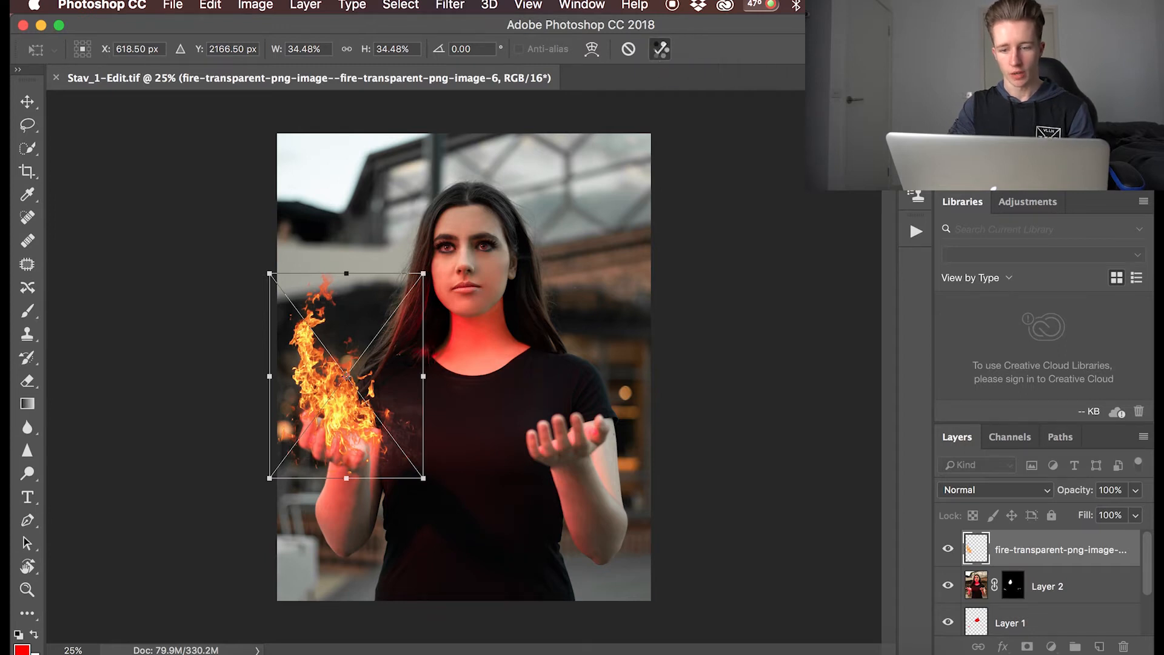
{"action": "left_click", "coordinate": [661, 51]}
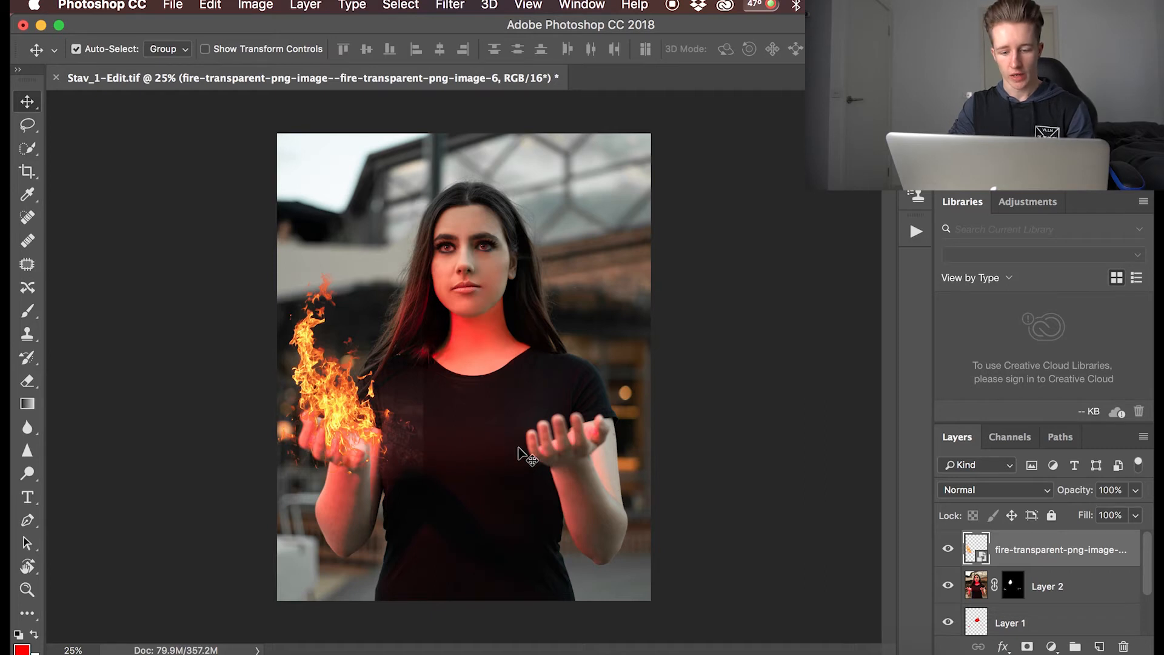
Flip the fire layer horizontally using the Flip Horizontal transform.
{"action": "left_click", "coordinate": [632, 5]}
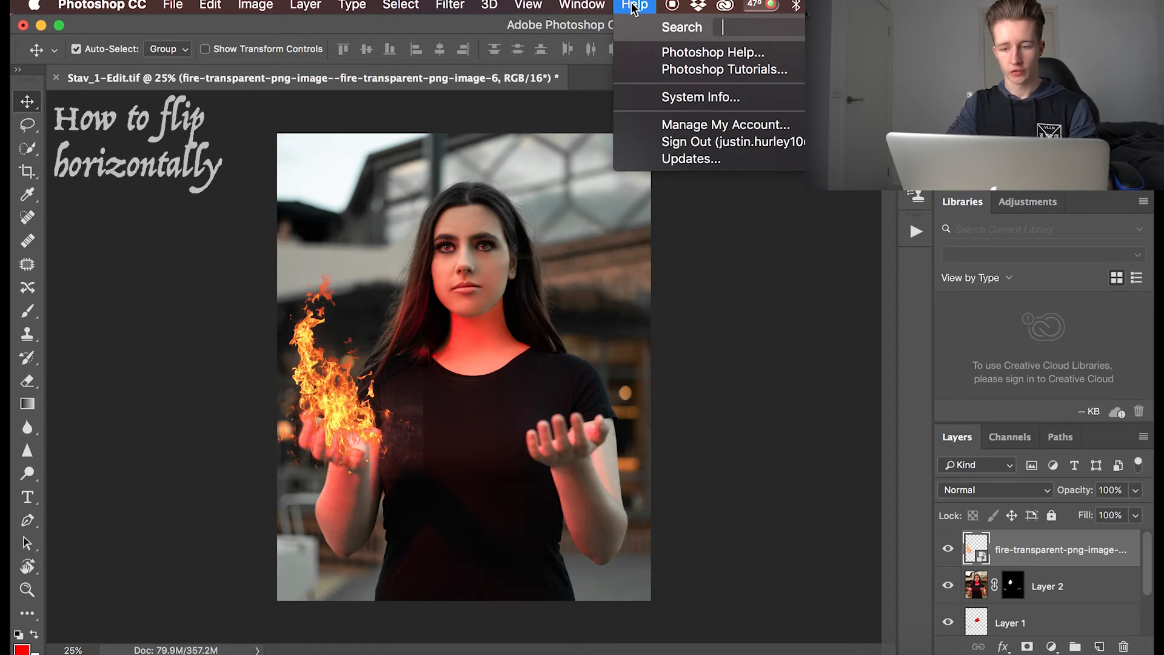
{"action": "type", "text": "flip"}
{"action": "mouse_move", "coordinate": [770, 56]}
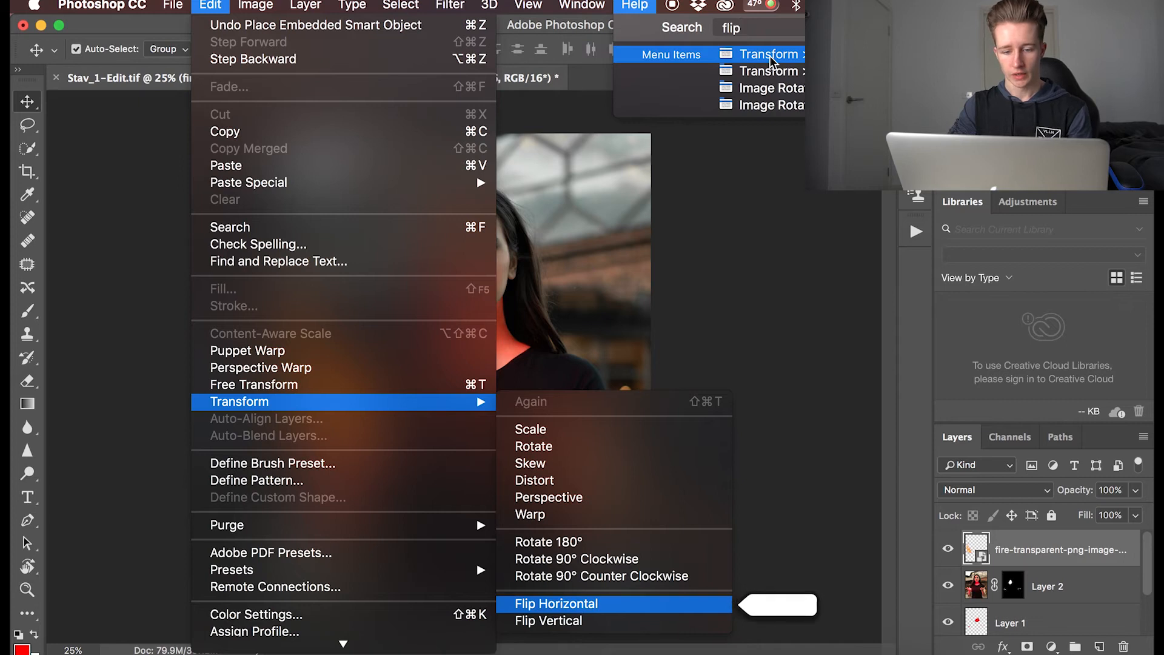
{"action": "left_click", "coordinate": [770, 55]}
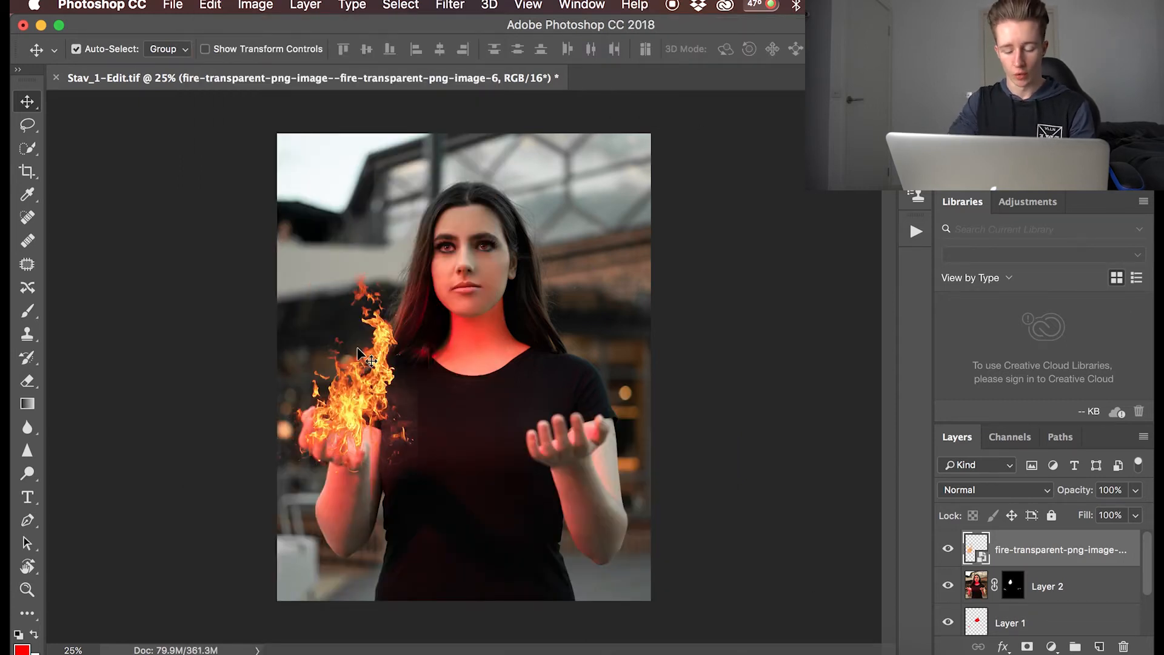
Move the flipped flames slightly up and toward the body so their base sits in the palm on the image's left.
{"action": "key", "text": "super+equal"}
{"action": "key", "text": "super+equal"}
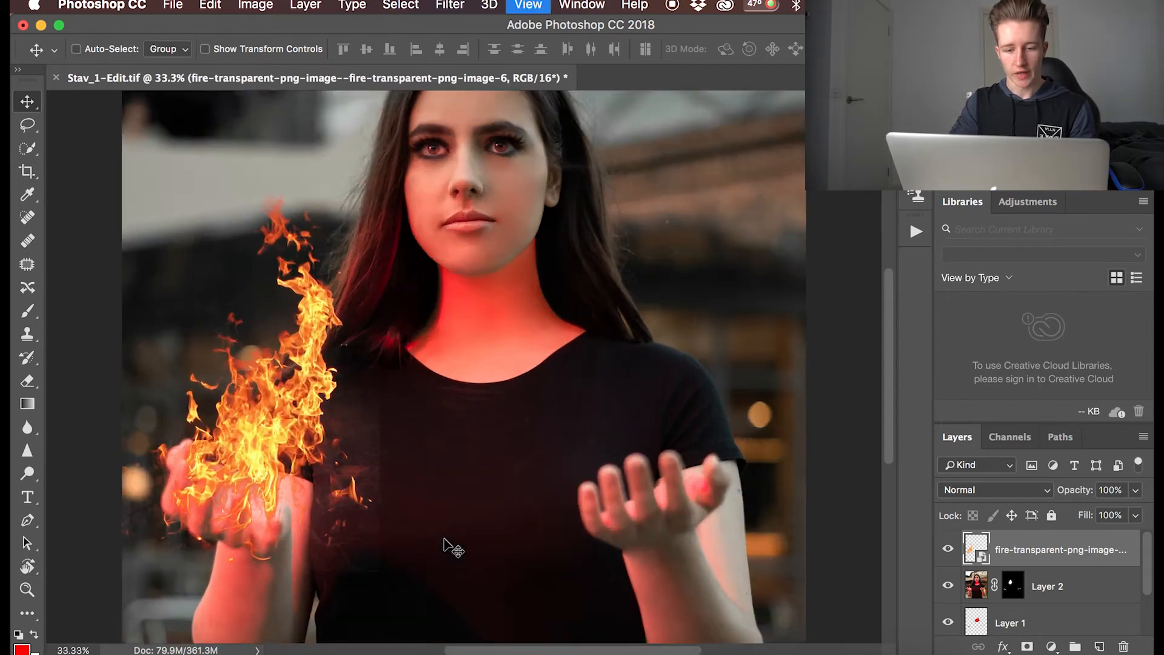
{"action": "key", "text": "super+equal"}
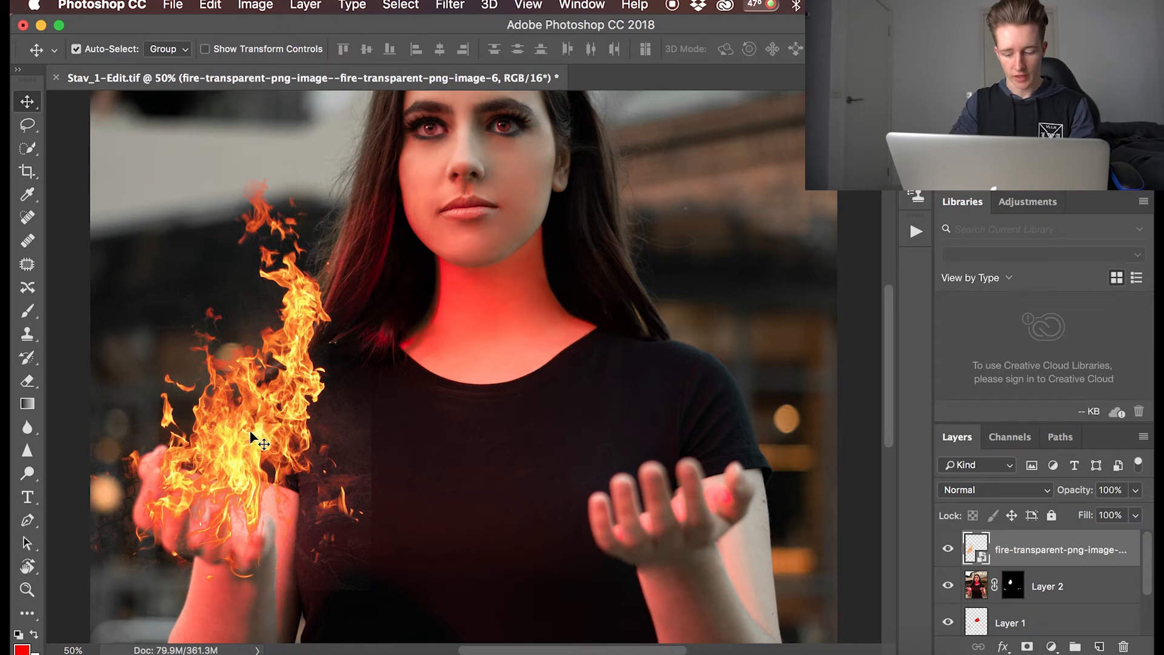
{"action": "left_click_drag", "start_coordinate": [255, 433], "coordinate": [276, 420]}
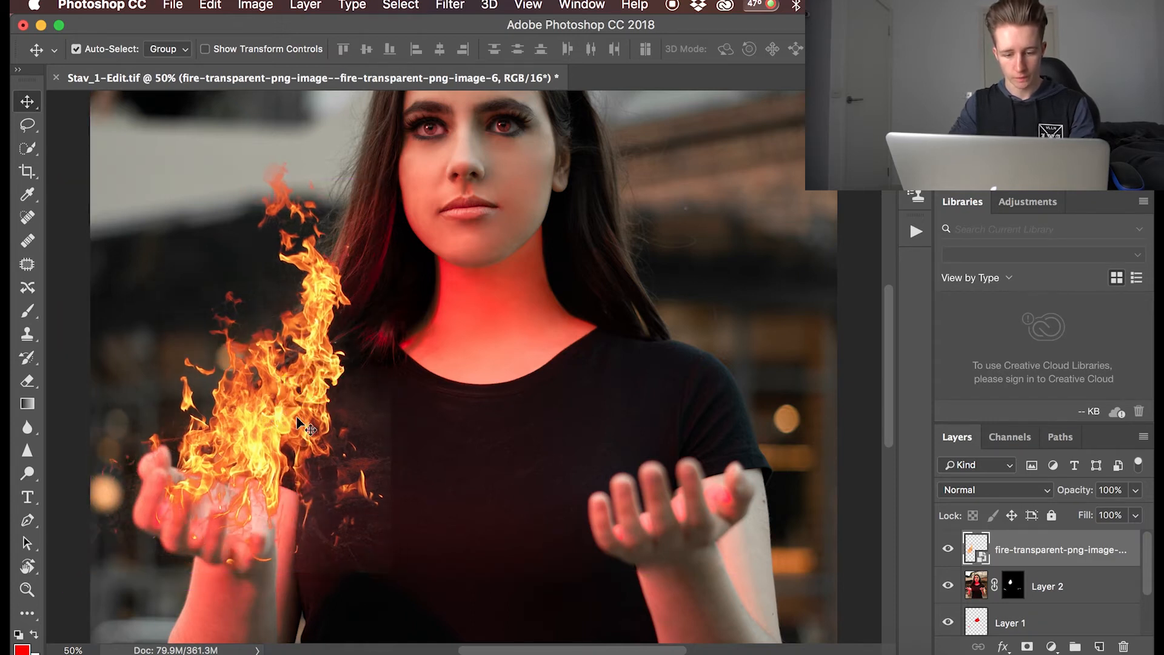
Free-transform the fire layer, enlarging it slightly and rotating it by about 1° to fit the palm on the image's left.
{"action": "key", "text": "super+minus"}
{"action": "key", "text": "super+t"}
{"action": "left_click_drag", "start_coordinate": [210, 503], "coordinate": [203, 515]}
{"action": "left_click_drag", "start_coordinate": [448, 377], "coordinate": [448, 379]}
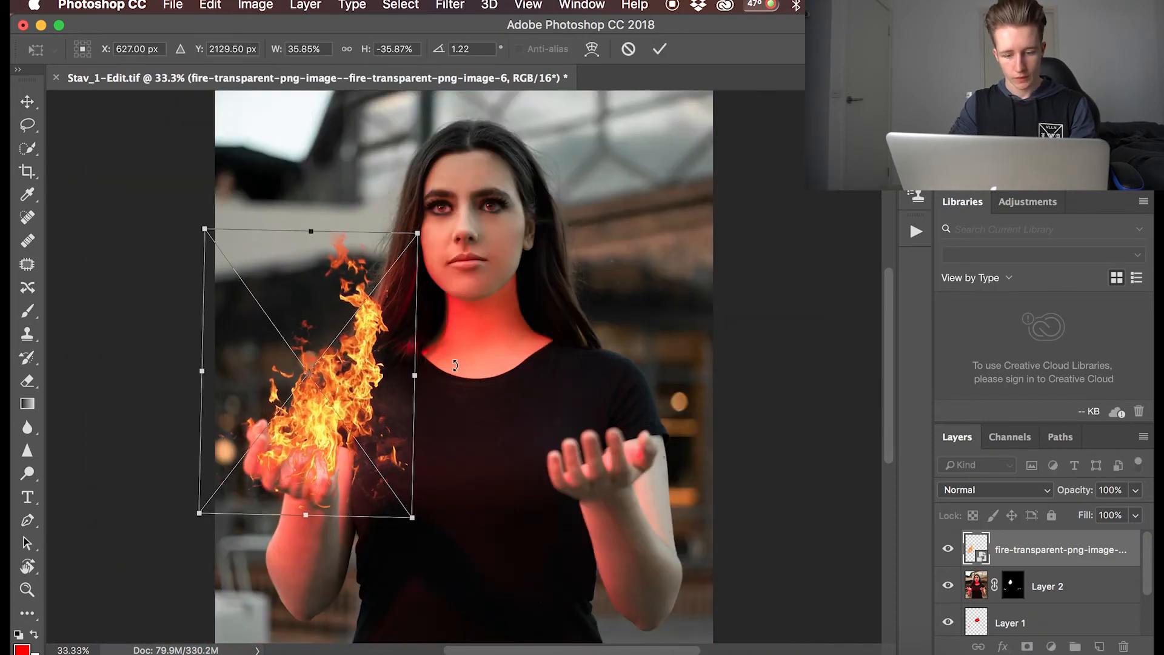
{"action": "left_click_drag", "start_coordinate": [417, 234], "coordinate": [414, 219]}
{"action": "left_click_drag", "start_coordinate": [293, 467], "coordinate": [292, 470]}
{"action": "key", "text": "Return"}
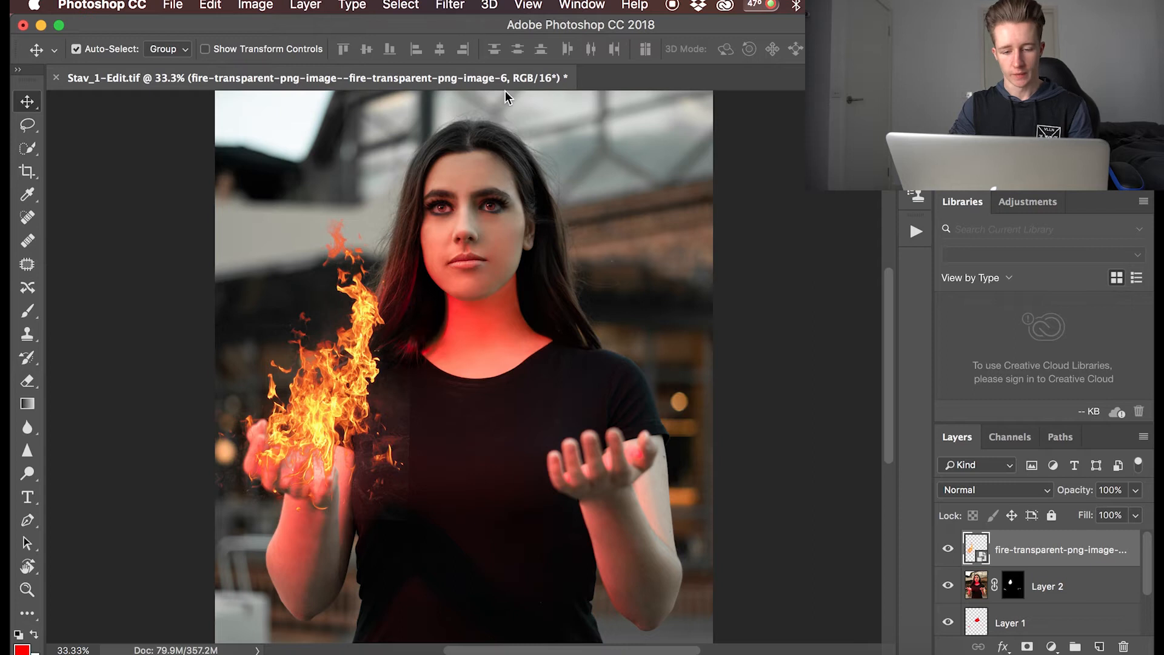
Apply the Camera Raw Filter to the fire layer with HSL hues of Reds -51 and Yellows -41, and Oranges shifted strongly toward red.
{"action": "left_click", "coordinate": [461, 5]}
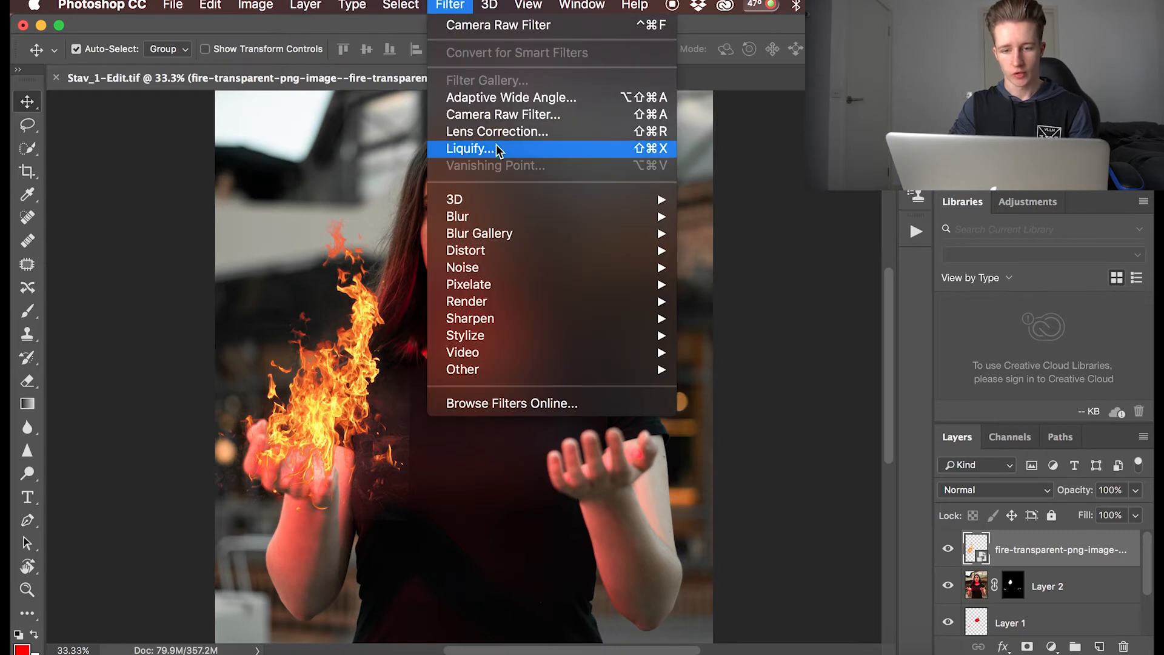
{"action": "left_click", "coordinate": [493, 117]}
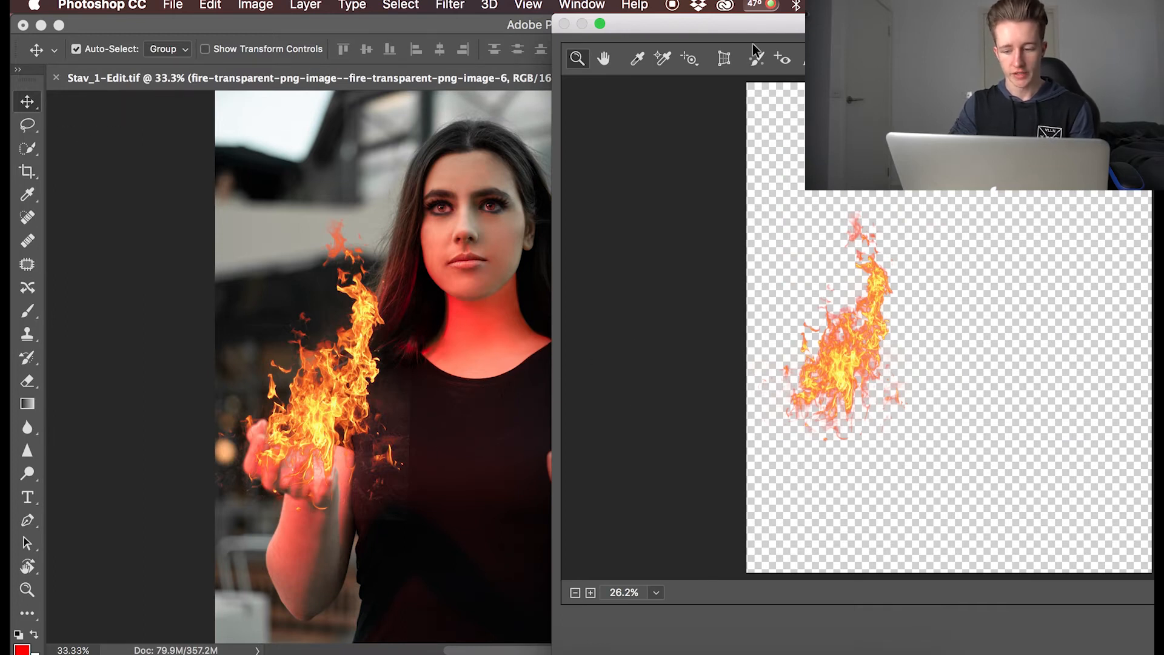
{"action": "left_click_drag", "start_coordinate": [844, 23], "coordinate": [348, 4]}
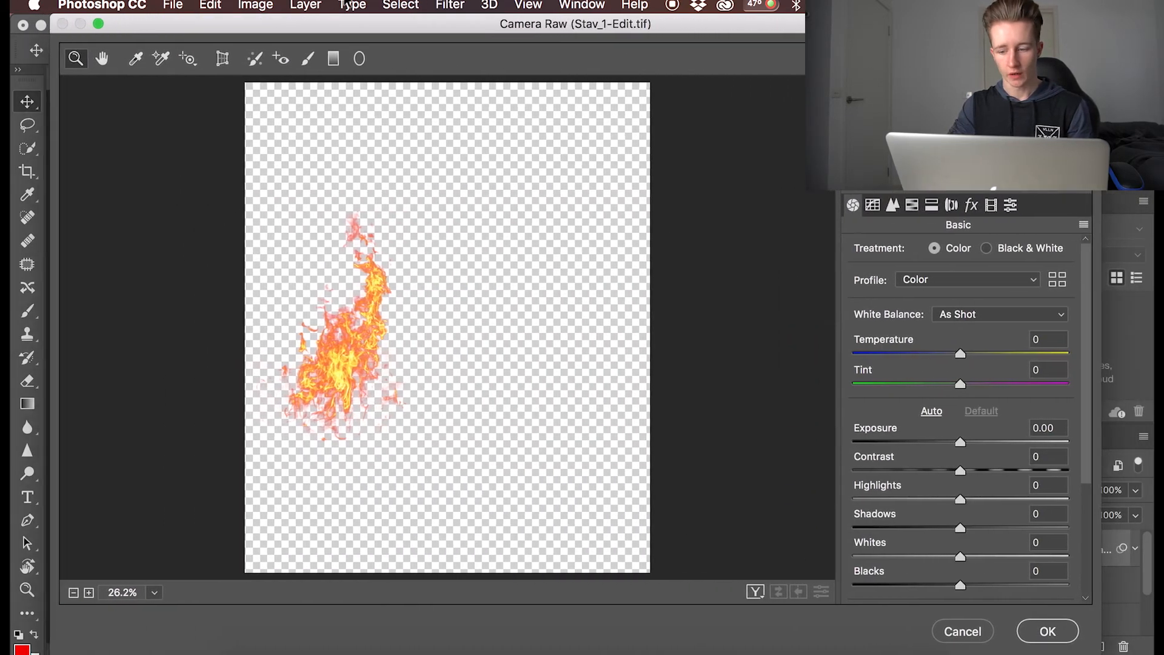
{"action": "left_click", "coordinate": [918, 204]}
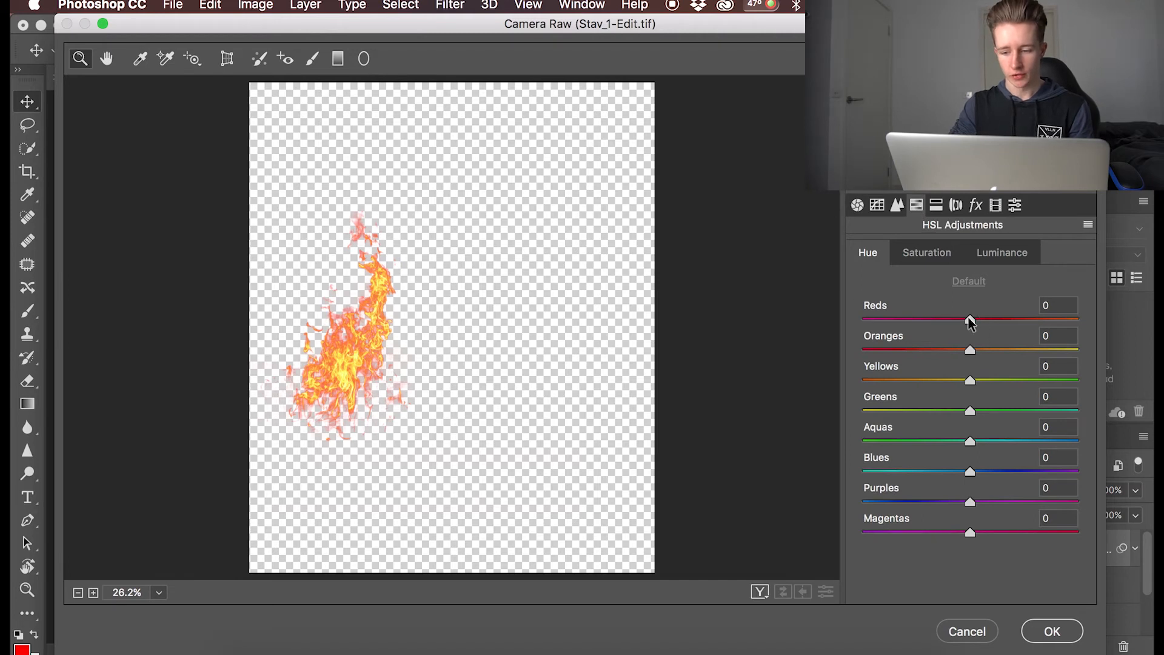
{"action": "left_click_drag", "start_coordinate": [970, 352], "coordinate": [924, 385]}
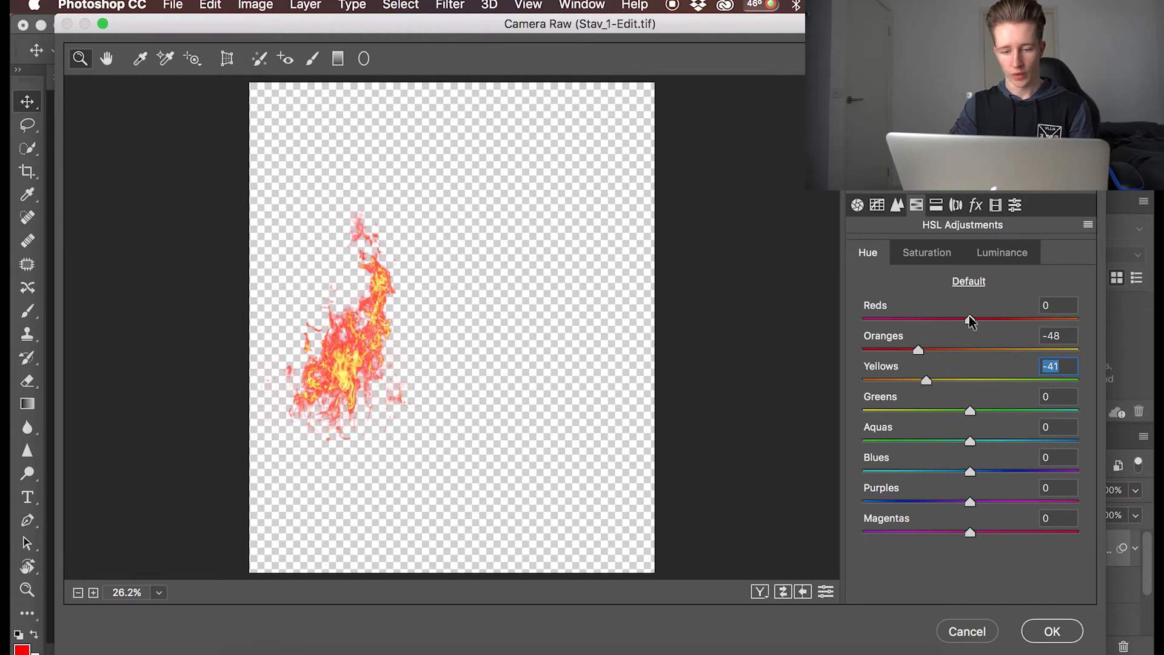
{"action": "left_click_drag", "start_coordinate": [969, 316], "coordinate": [915, 319]}
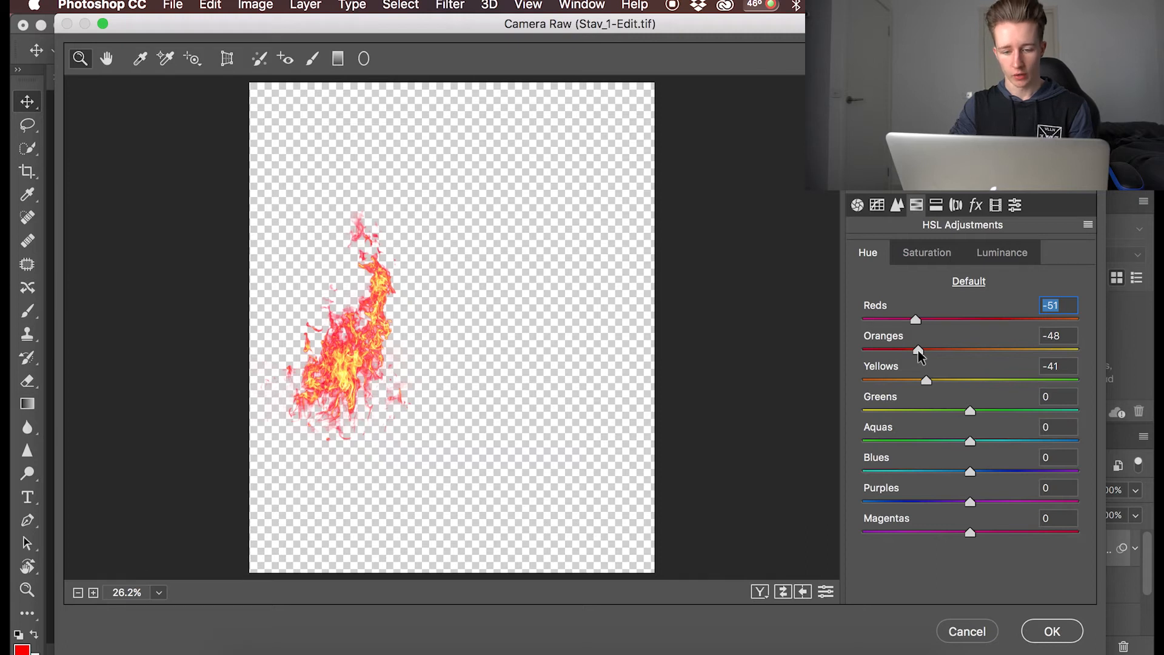
{"action": "left_click_drag", "start_coordinate": [918, 351], "coordinate": [891, 352]}
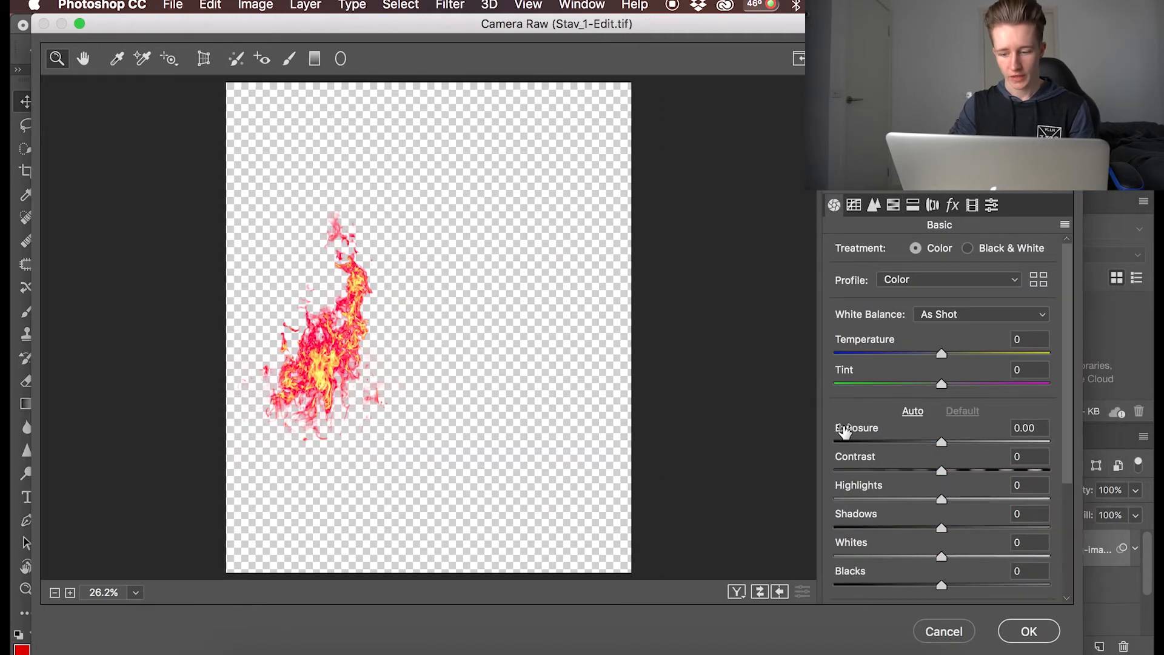
Raise the fire's Clarity to about +13 in Camera Raw, refine the Hue values to Reds -36 and Yellows -69, and apply the filter.
{"action": "scroll", "coordinate": [915, 431], "scroll_direction": "down", "scroll_amount": 3}
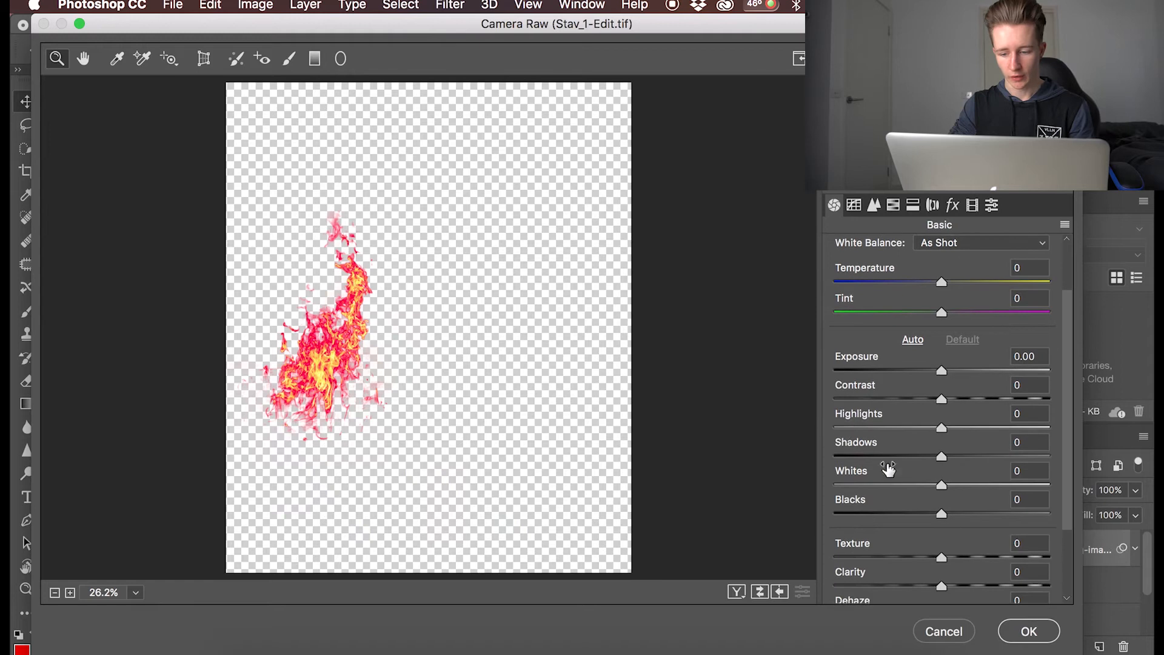
{"action": "left_click_drag", "start_coordinate": [941, 585], "coordinate": [954, 584]}
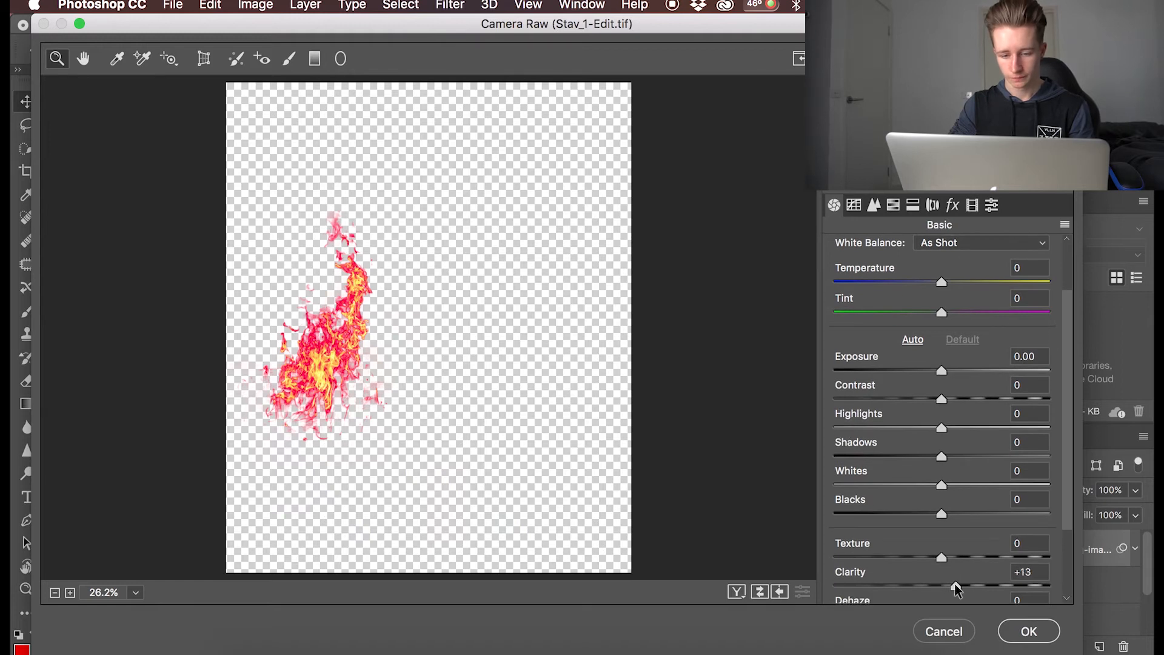
{"action": "left_click_drag", "start_coordinate": [892, 319], "coordinate": [907, 319]}
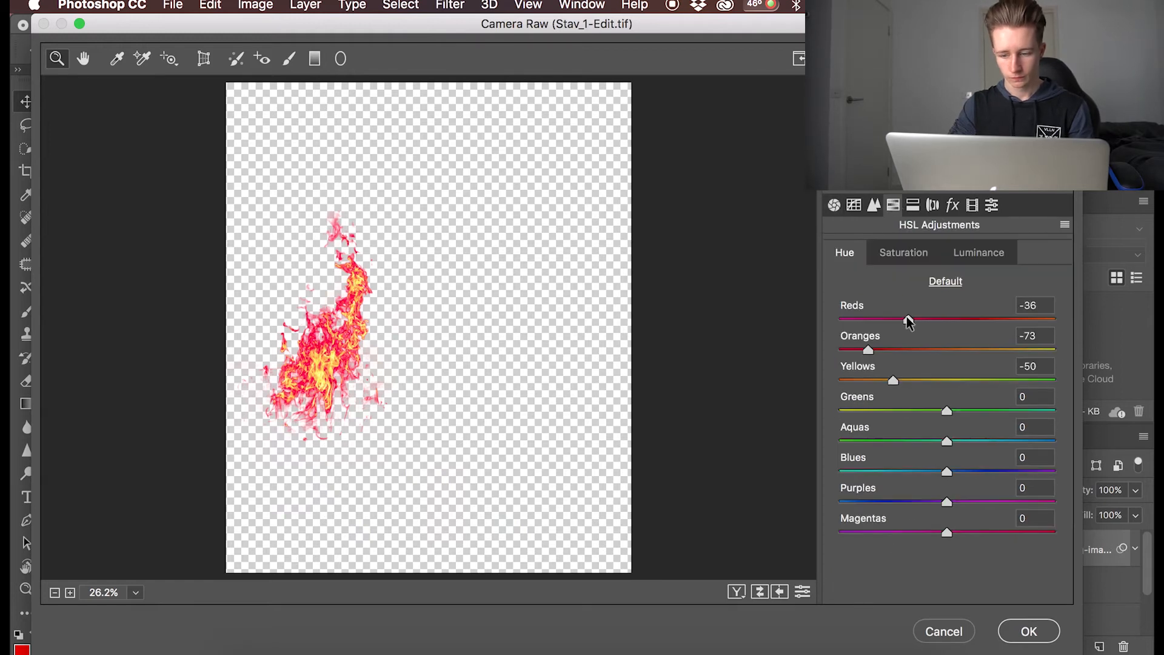
{"action": "left_click_drag", "start_coordinate": [886, 380], "coordinate": [873, 381]}
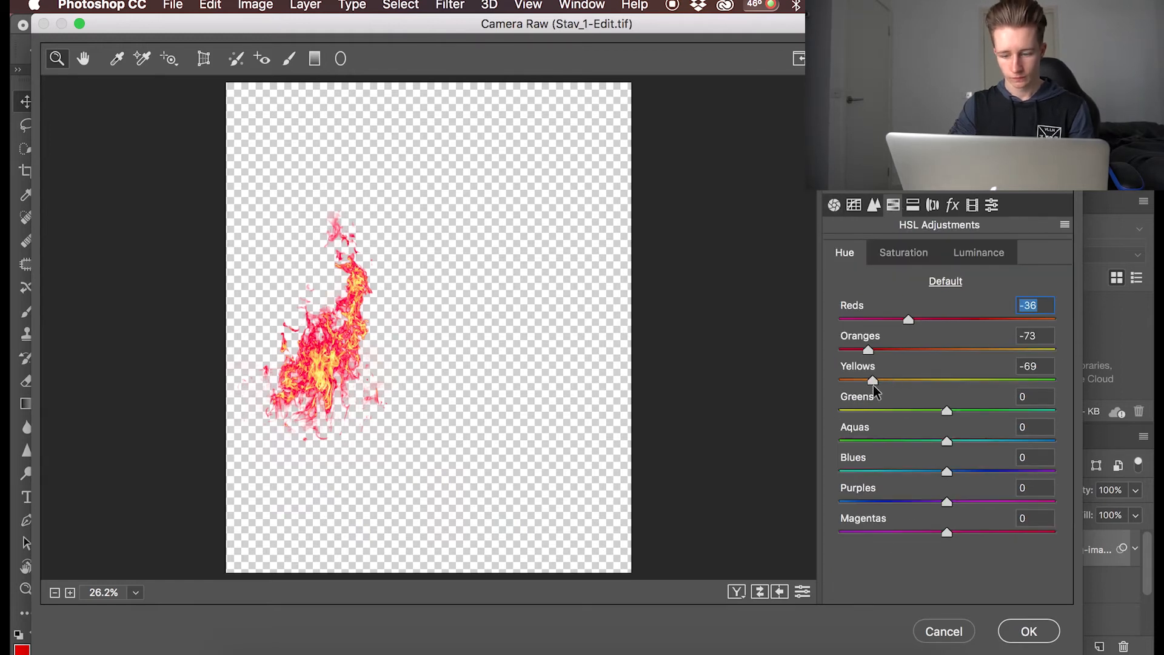
{"action": "left_click", "coordinate": [1038, 634]}
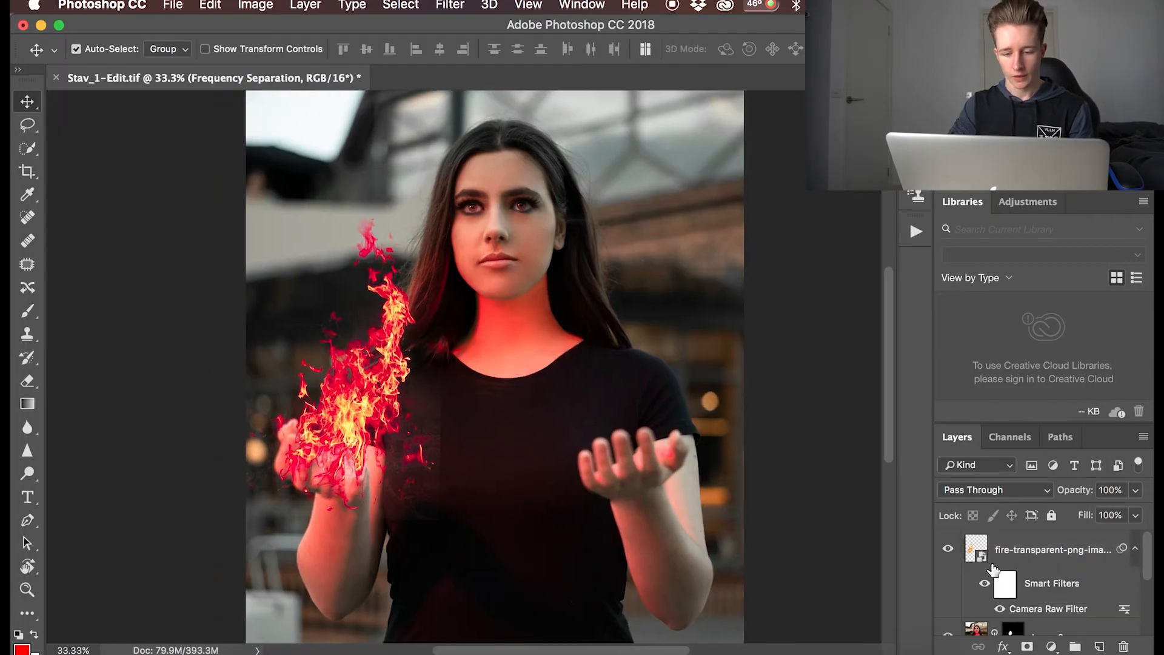
Add a layer mask to the fire layer.
{"action": "left_click", "coordinate": [975, 544]}
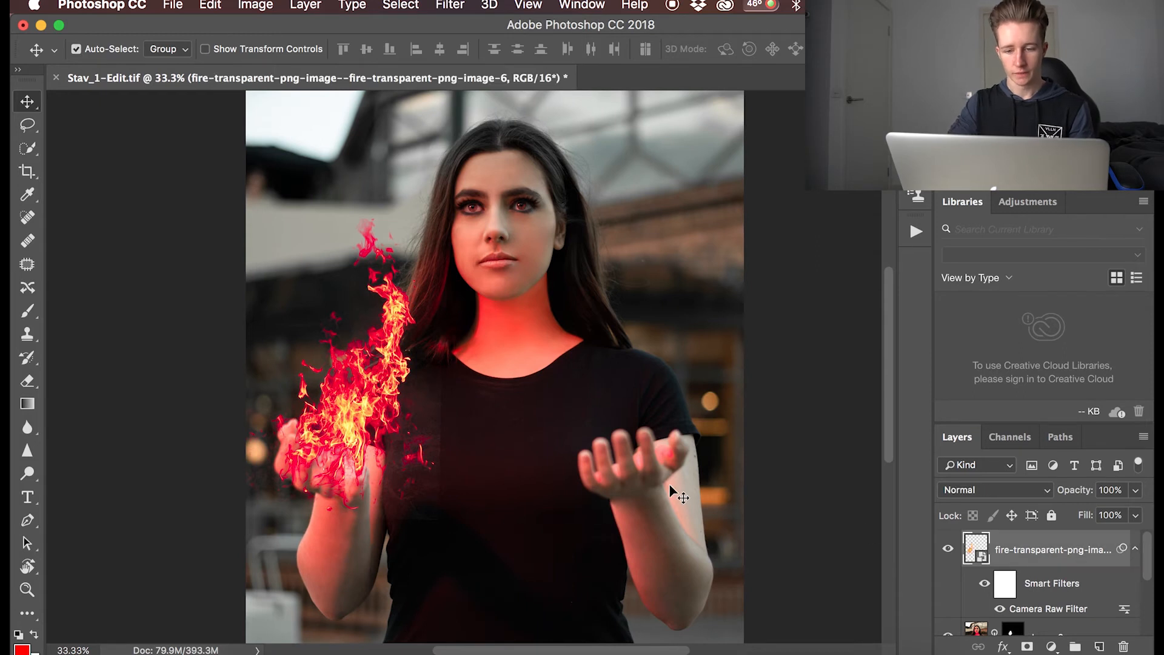
{"action": "key", "text": "super+plus"}
{"action": "scroll", "coordinate": [550, 466], "scroll_direction": "down", "scroll_amount": 2}
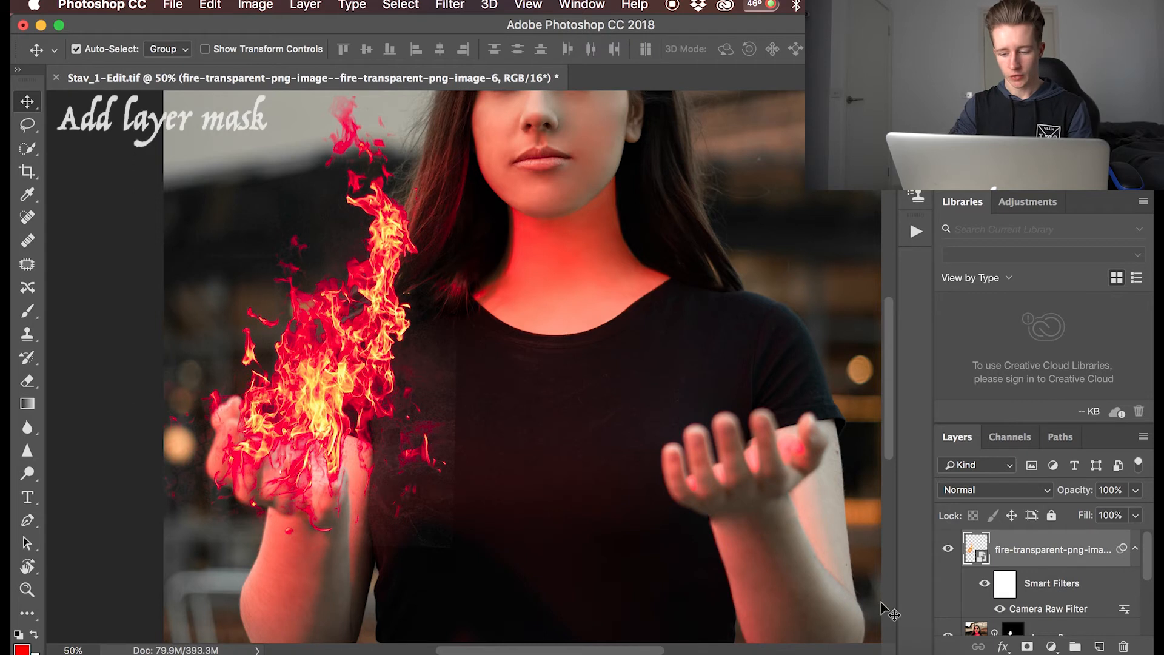
{"action": "left_click", "coordinate": [1028, 647]}
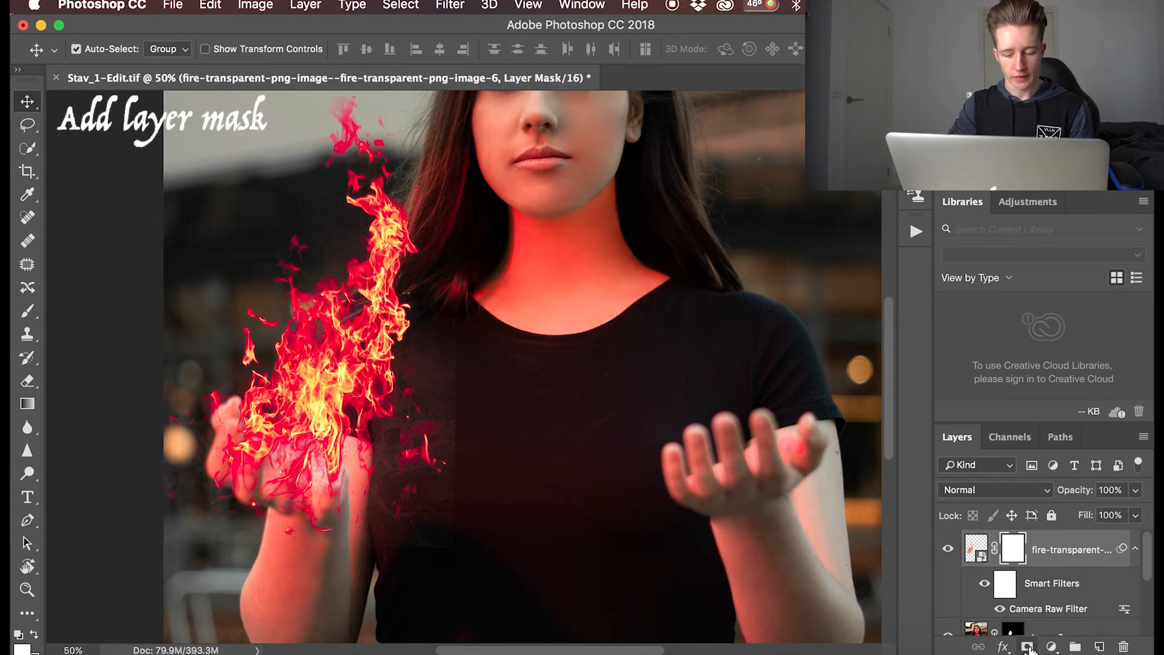
Erase the stray flames over the shirt beside the burning hand on the fire layer's mask, using a larger soft Eraser.
{"action": "left_click", "coordinate": [27, 380]}
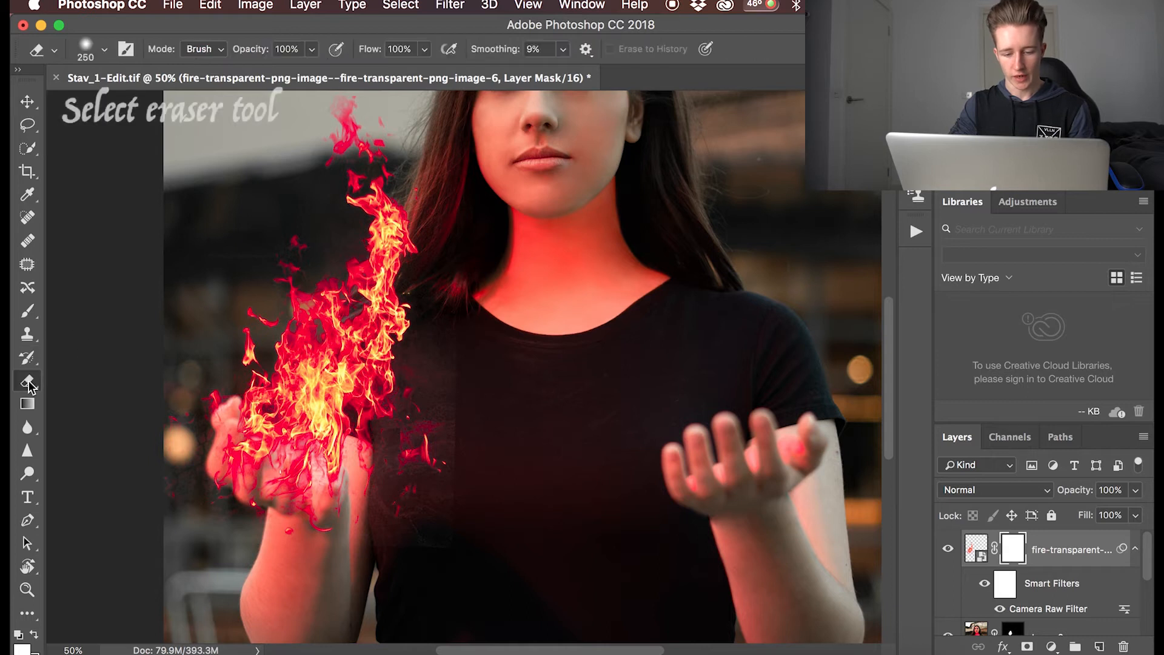
{"action": "mouse_move", "coordinate": [326, 527]}
{"action": "left_mouse_down"}
{"action": "mouse_move", "coordinate": [312, 411]}
{"action": "mouse_move", "coordinate": [350, 477]}
{"action": "mouse_move", "coordinate": [259, 498]}
{"action": "left_mouse_up"}
{"action": "key", "text": "super+z"}
{"action": "key", "text": "]"}
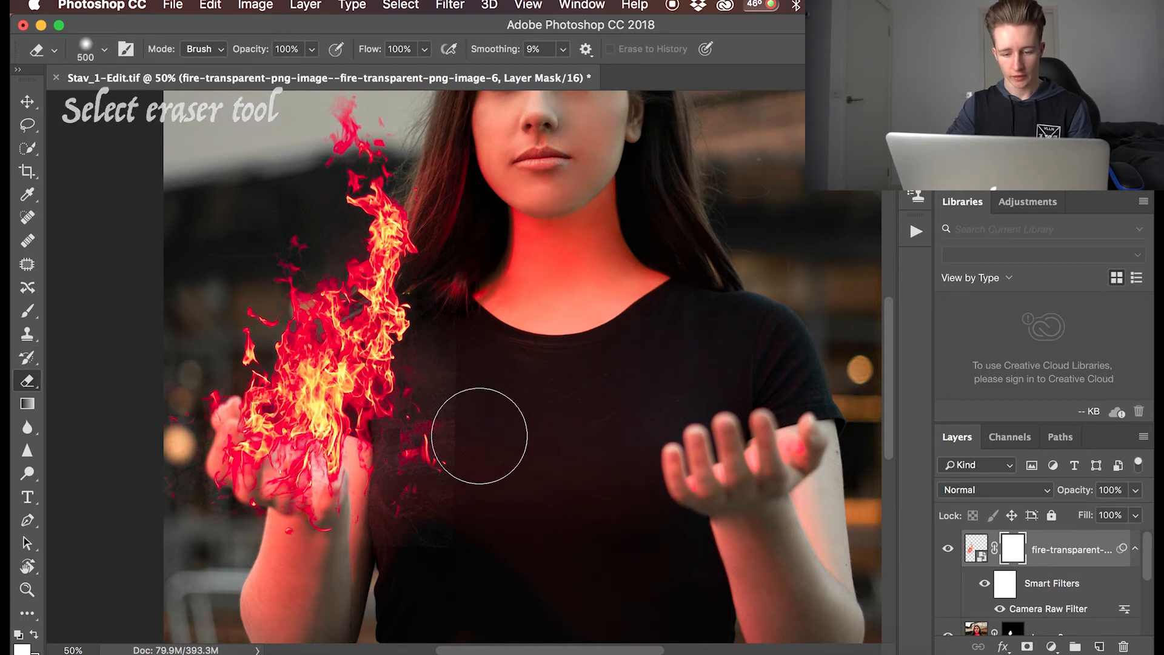
{"action": "mouse_move", "coordinate": [461, 444]}
{"action": "left_mouse_down"}
{"action": "mouse_move", "coordinate": [438, 495]}
{"action": "mouse_move", "coordinate": [454, 407]}
{"action": "mouse_move", "coordinate": [445, 376]}
{"action": "mouse_move", "coordinate": [412, 488]}
{"action": "left_mouse_up"}
Mask out the stray flames around the uppermost fingertip of the burning hand with a 125-pixel Eraser.
{"action": "key", "text": "super+="}
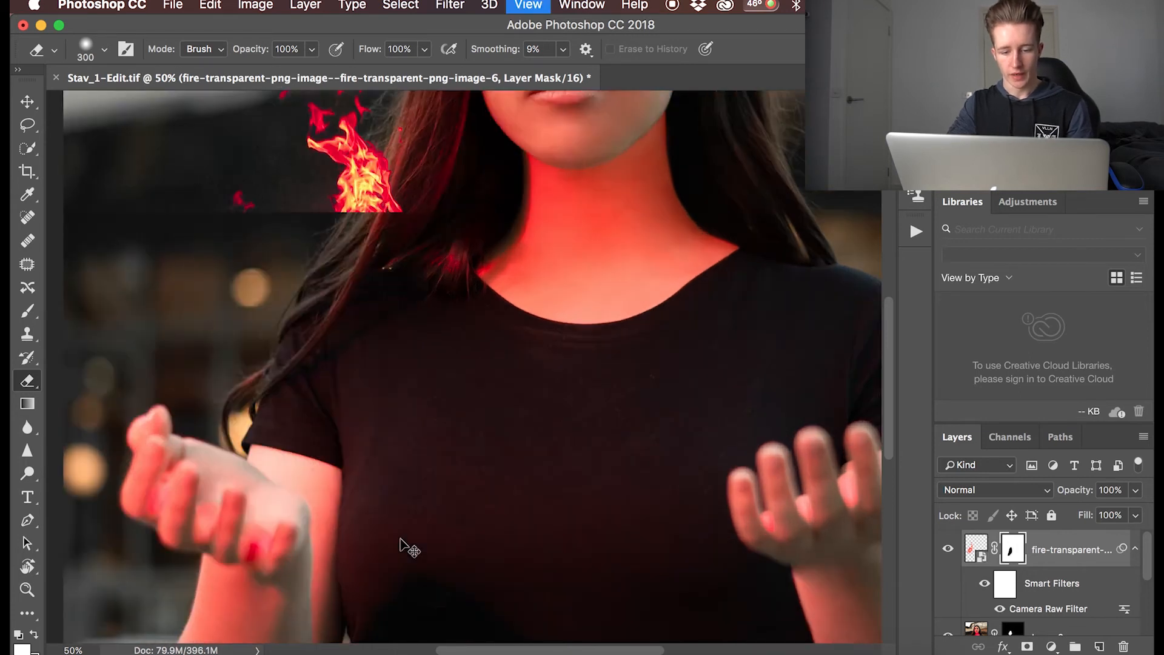
{"action": "key", "text": "super+="}
{"action": "mouse_move", "coordinate": [252, 498]}
{"action": "left_mouse_down"}
{"action": "mouse_move", "coordinate": [302, 490]}
{"action": "mouse_move", "coordinate": [504, 337]}
{"action": "left_mouse_up"}
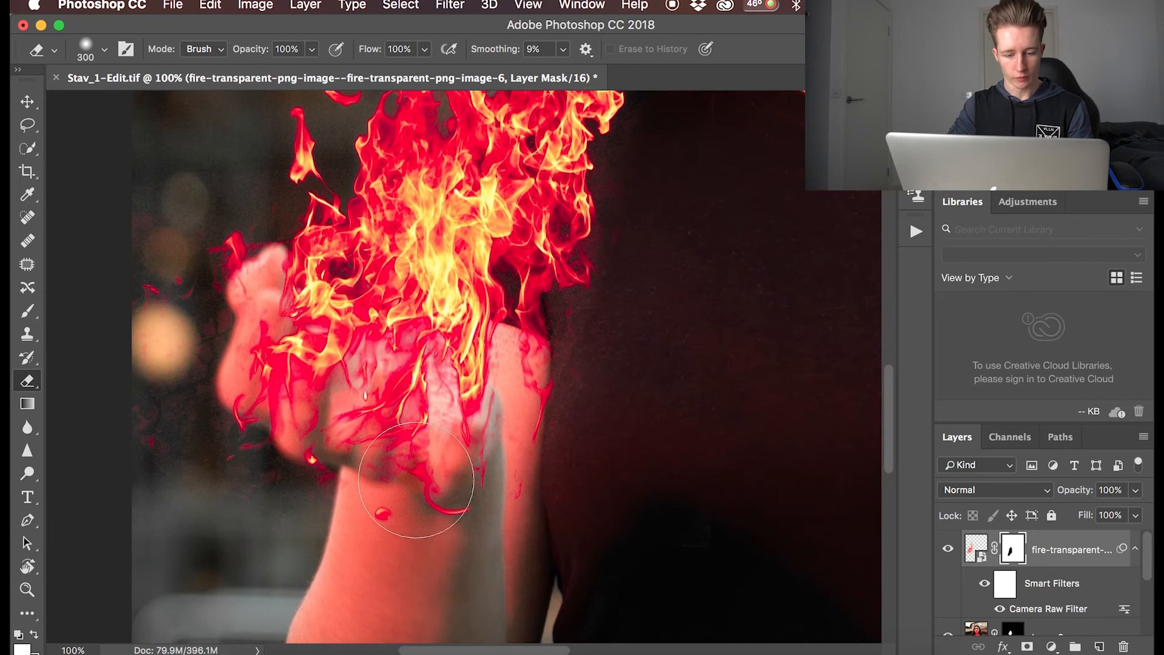
{"action": "key", "text": "bracketleft"}
{"action": "key", "text": "bracketleft"}
{"action": "key", "text": "bracketleft"}
{"action": "key", "text": "bracketleft"}
{"action": "key", "text": "bracketleft"}
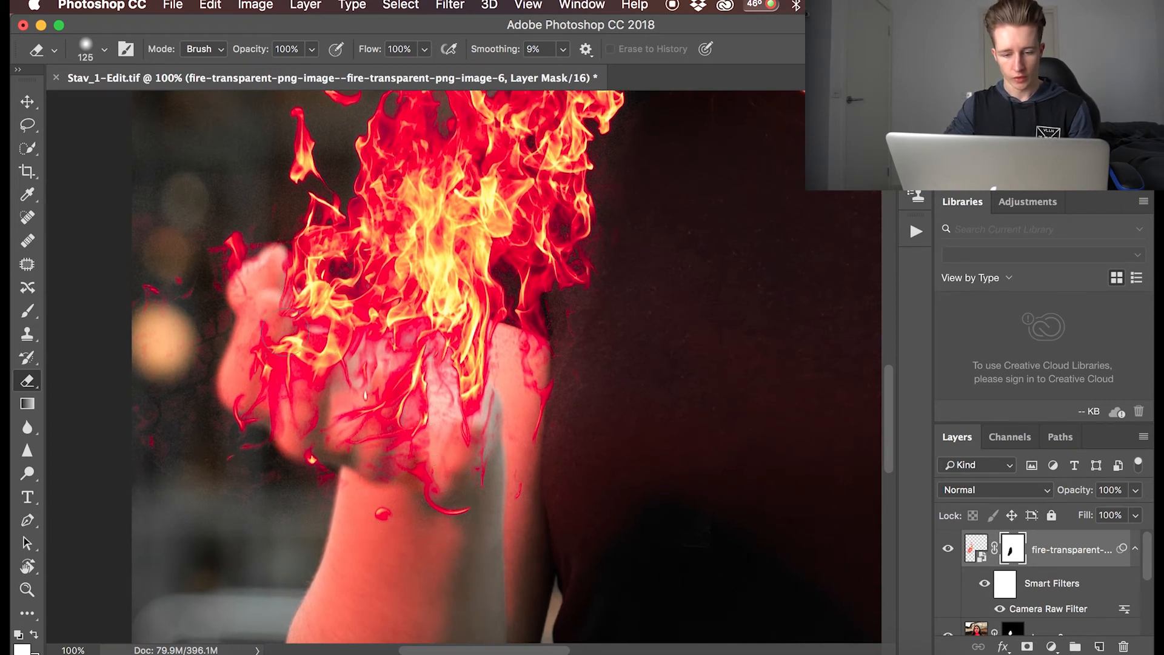
{"action": "left_click_drag", "start_coordinate": [251, 248], "coordinate": [243, 306]}
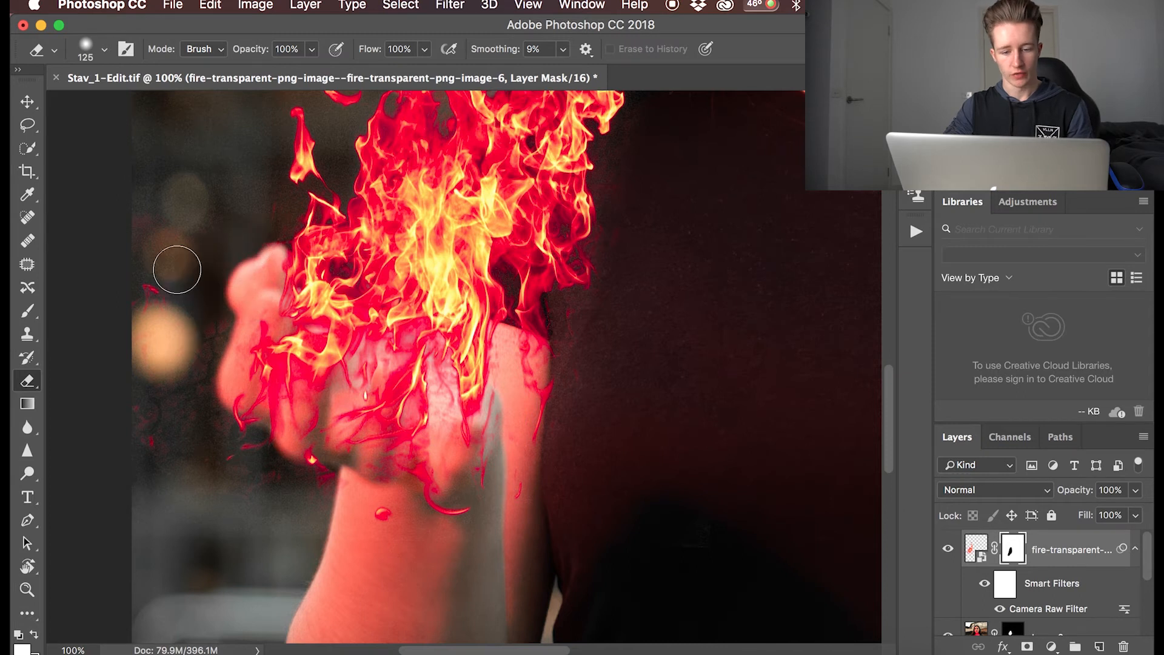
Mask out the flames covering the fingers, palm and wrist of the burning hand with a 250-pixel Eraser.
{"action": "key", "text": "bracketright"}
{"action": "key", "text": "bracketright"}
{"action": "key", "text": "bracketright"}
{"action": "key", "text": "bracketright"}
{"action": "mouse_move", "coordinate": [268, 424]}
{"action": "left_mouse_down"}
{"action": "mouse_move", "coordinate": [260, 339]}
{"action": "mouse_move", "coordinate": [364, 364]}
{"action": "mouse_move", "coordinate": [237, 316]}
{"action": "mouse_move", "coordinate": [458, 436]}
{"action": "mouse_move", "coordinate": [425, 485]}
{"action": "mouse_move", "coordinate": [338, 481]}
{"action": "mouse_move", "coordinate": [506, 481]}
{"action": "mouse_move", "coordinate": [555, 450]}
{"action": "left_mouse_up"}
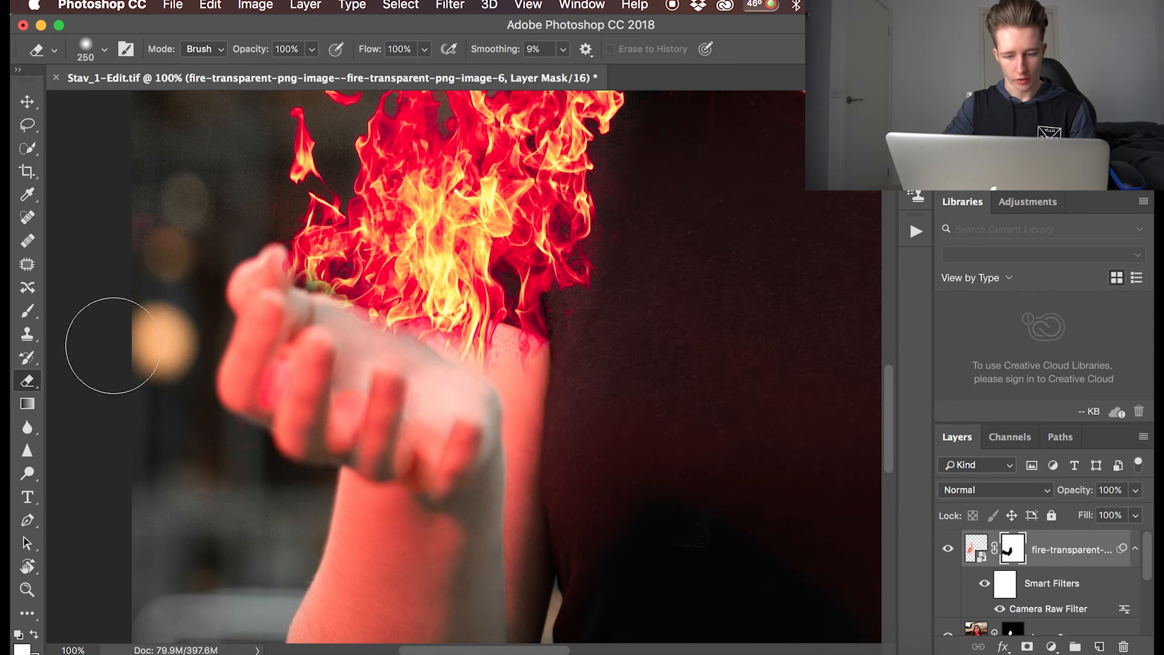
Paint white on the fire mask with the Brush tool to restore the flames across the palm behind the fingers.
{"action": "left_click", "coordinate": [30, 311]}
{"action": "key", "text": "super+equal"}
{"action": "key", "text": "bracketright"}
{"action": "key", "text": "bracketright"}
{"action": "key", "text": "bracketright"}
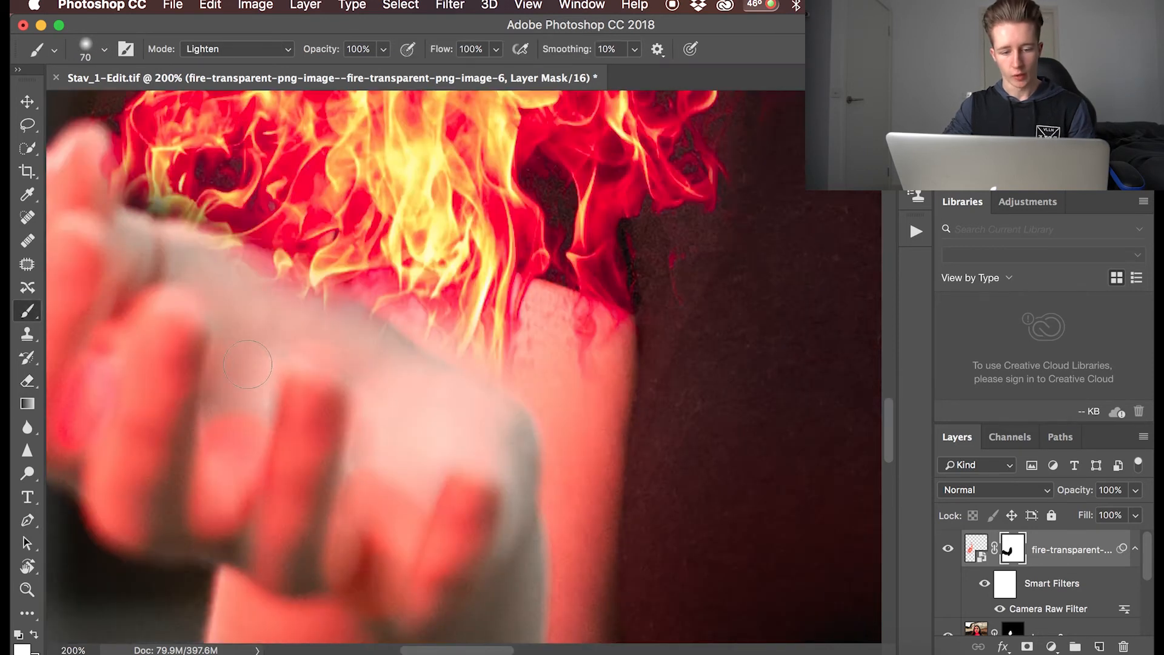
{"action": "key", "text": "bracketleft"}
{"action": "key", "text": "bracketleft"}
{"action": "key", "text": "bracketleft"}
{"action": "mouse_move", "coordinate": [249, 364]}
{"action": "left_mouse_down"}
{"action": "mouse_move", "coordinate": [235, 379]}
{"action": "mouse_move", "coordinate": [225, 331]}
{"action": "mouse_move", "coordinate": [261, 425]}
{"action": "mouse_move", "coordinate": [331, 342]}
{"action": "mouse_move", "coordinate": [277, 358]}
{"action": "mouse_move", "coordinate": [331, 337]}
{"action": "mouse_move", "coordinate": [364, 461]}
{"action": "mouse_move", "coordinate": [369, 546]}
{"action": "mouse_move", "coordinate": [492, 459]}
{"action": "mouse_move", "coordinate": [470, 474]}
{"action": "left_mouse_up"}
{"action": "left_click_drag", "start_coordinate": [405, 525], "coordinate": [492, 555]}
{"action": "mouse_move", "coordinate": [291, 355]}
{"action": "left_mouse_down"}
{"action": "mouse_move", "coordinate": [388, 321]}
{"action": "mouse_move", "coordinate": [249, 255]}
{"action": "left_mouse_up"}
Restore the flames in the gap between the upper two fingers on the mask, using brush sizes of 25 and 45 pixels.
{"action": "key", "text": "bracketleft"}
{"action": "key", "text": "bracketleft"}
{"action": "key", "text": "bracketleft"}
{"action": "key", "text": "bracketleft"}
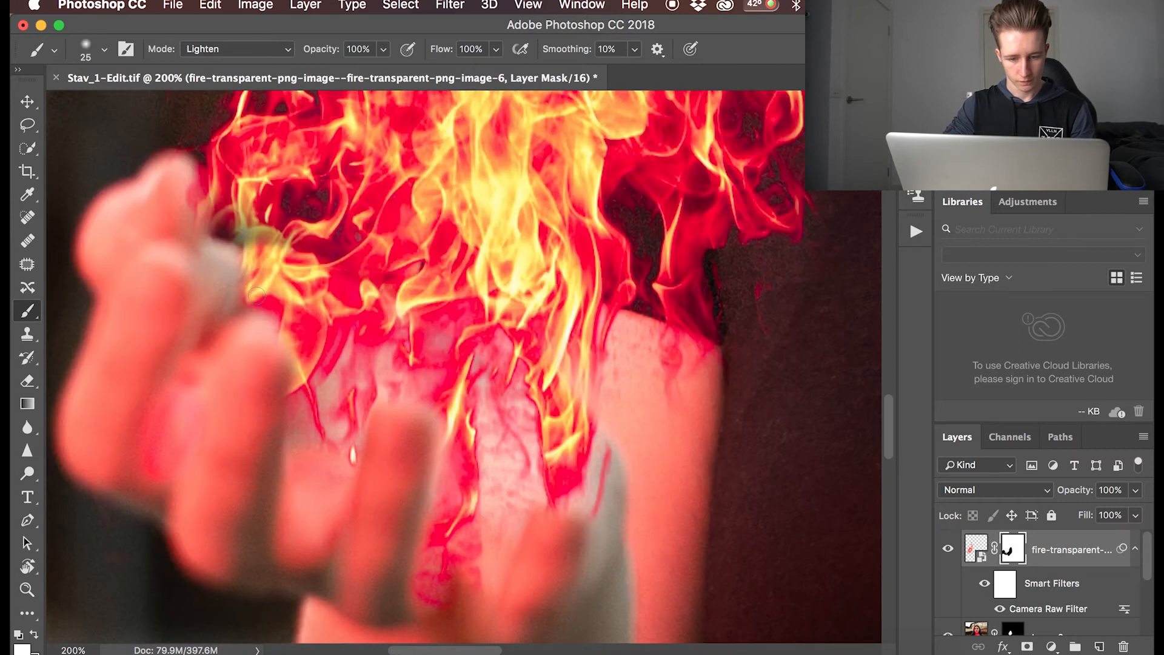
{"action": "mouse_move", "coordinate": [249, 306]}
{"action": "left_mouse_down"}
{"action": "mouse_move", "coordinate": [210, 330]}
{"action": "mouse_move", "coordinate": [182, 482]}
{"action": "left_mouse_up"}
{"action": "key", "text": "bracketright"}
{"action": "key", "text": "bracketright"}
{"action": "left_click_drag", "start_coordinate": [158, 419], "coordinate": [191, 345]}
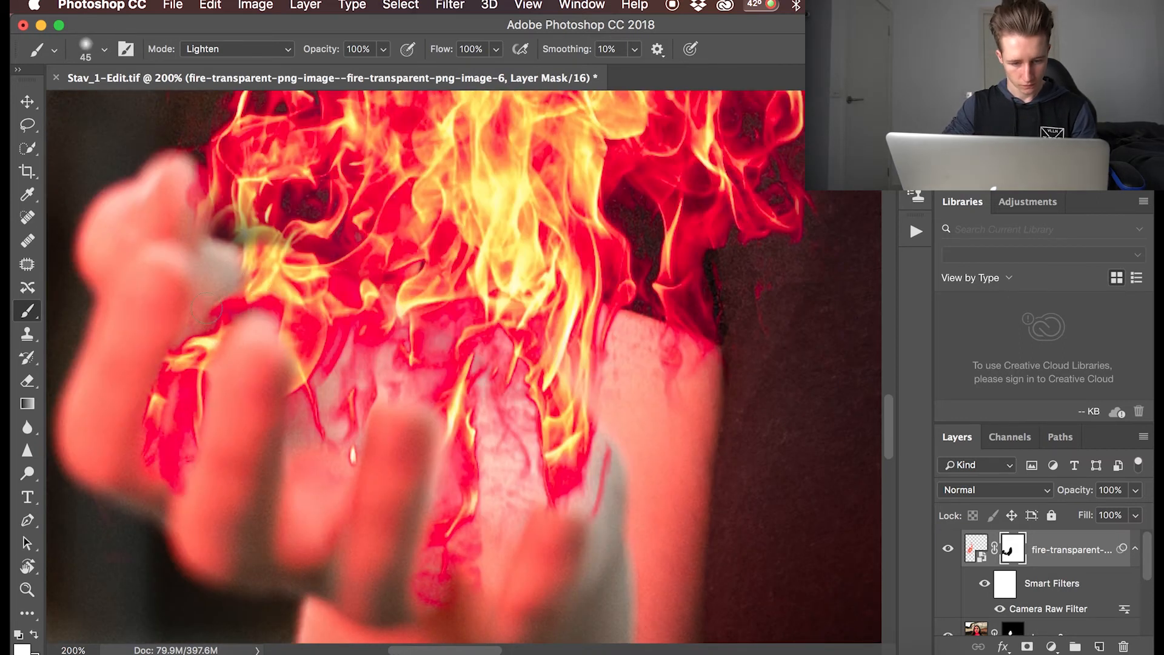
Restore the flames beside the uppermost fingertip on the mask so the fire meets the inside of the hand.
{"action": "left_click_drag", "start_coordinate": [209, 303], "coordinate": [224, 249]}
{"action": "key", "text": "bracketleft"}
{"action": "left_click_drag", "start_coordinate": [197, 266], "coordinate": [181, 251]}
{"action": "key", "text": "bracketright"}
{"action": "key", "text": "bracketright"}
{"action": "key", "text": "bracketright"}
{"action": "key", "text": "bracketright"}
{"action": "key", "text": "bracketright"}
{"action": "key", "text": "bracketright"}
{"action": "key", "text": "super+minus"}
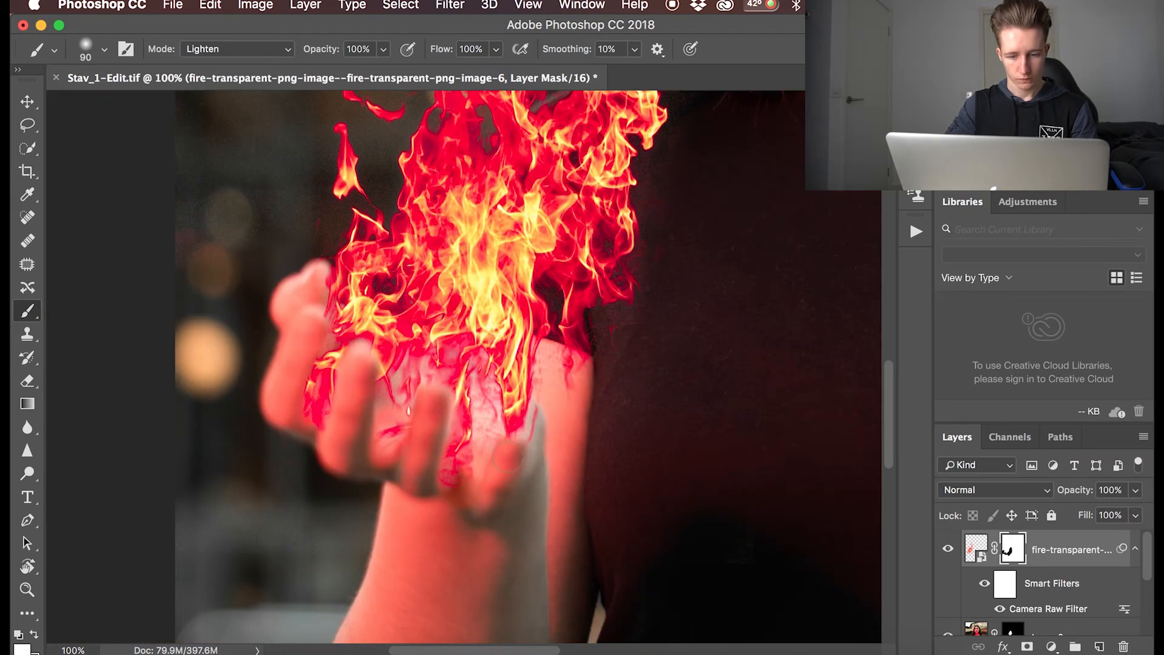
{"action": "key", "text": "super+minus"}
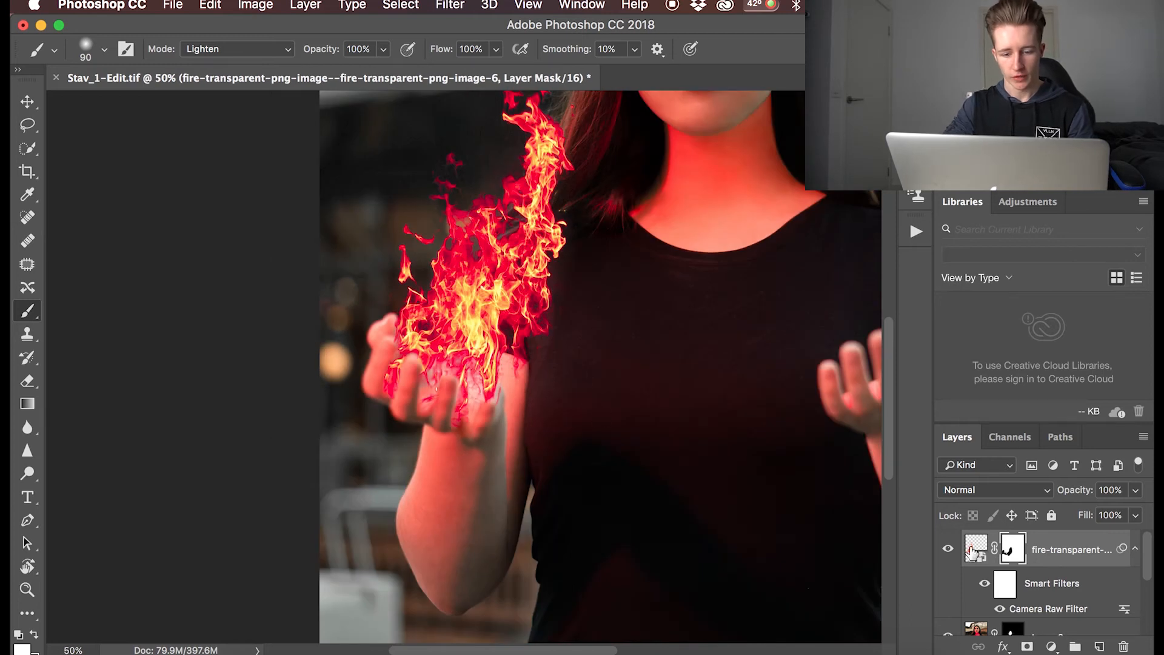
Unlink the fire layer from its mask, then move and free-transform the flames to fill the cupped palm.
{"action": "left_click", "coordinate": [974, 549]}
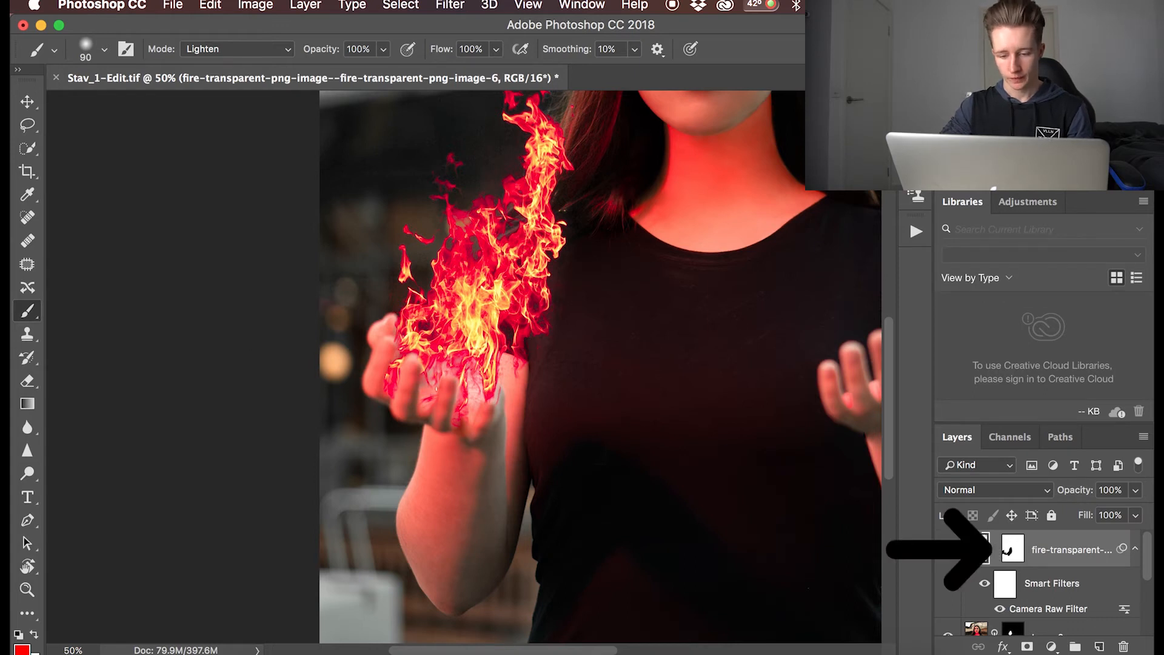
{"action": "left_click", "coordinate": [38, 101]}
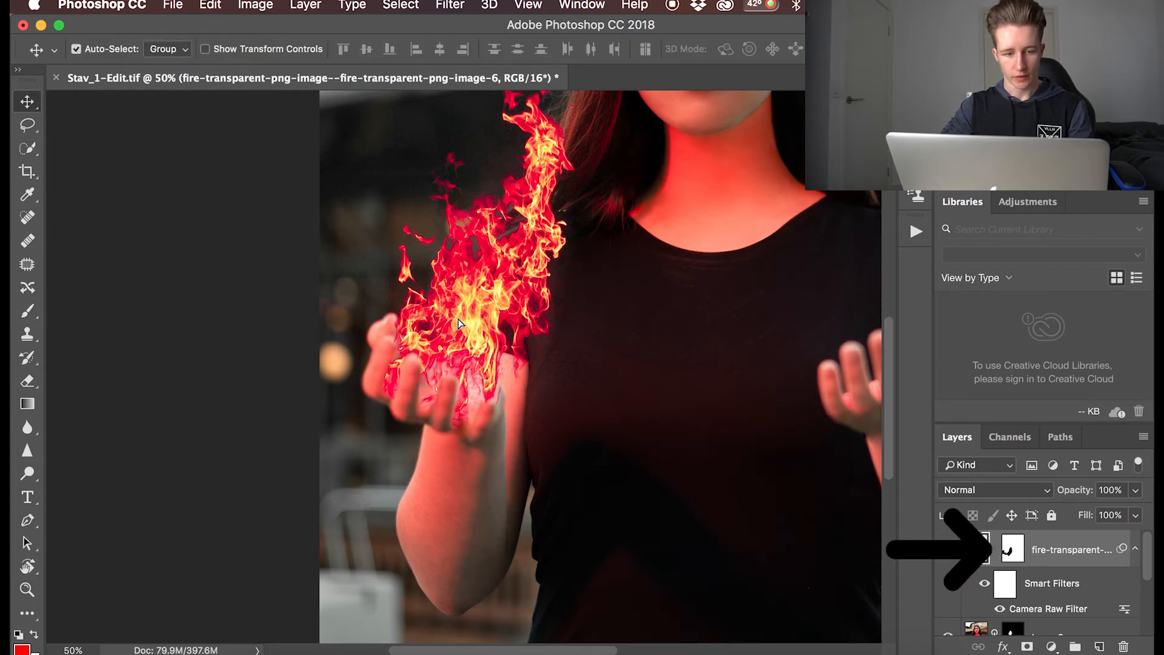
{"action": "mouse_move", "coordinate": [457, 323]}
{"action": "left_mouse_down"}
{"action": "mouse_move", "coordinate": [440, 315]}
{"action": "mouse_move", "coordinate": [489, 312]}
{"action": "mouse_move", "coordinate": [473, 334]}
{"action": "left_mouse_up"}
{"action": "key", "text": "super+minus"}
{"action": "key", "text": "super+t"}
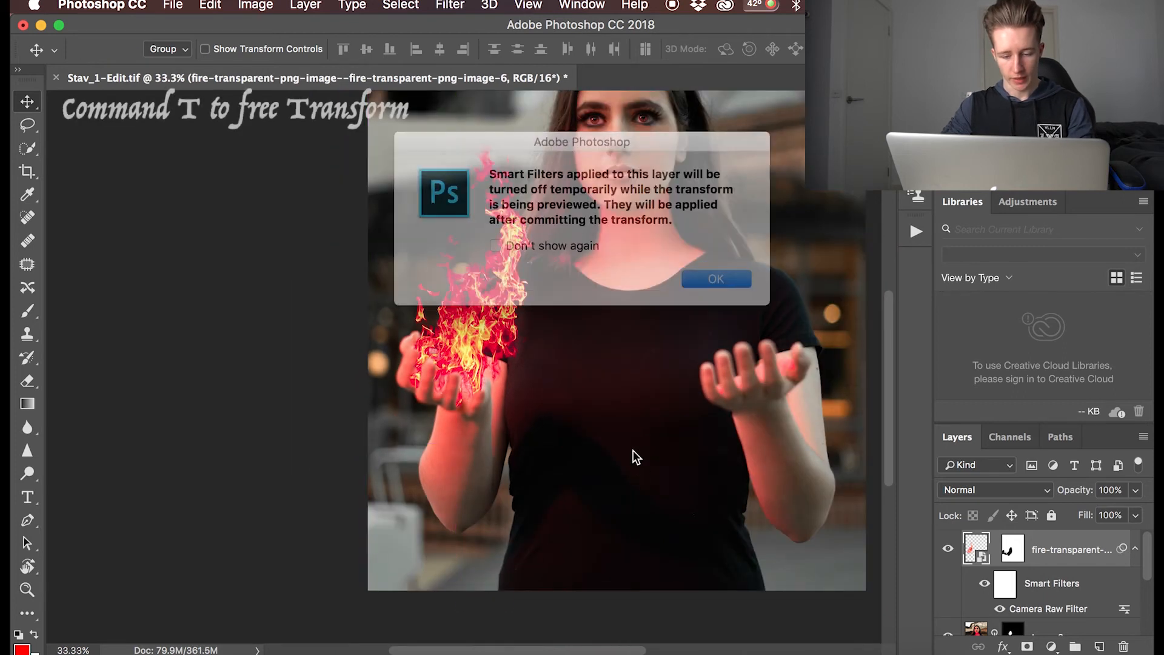
{"action": "left_click", "coordinate": [709, 278]}
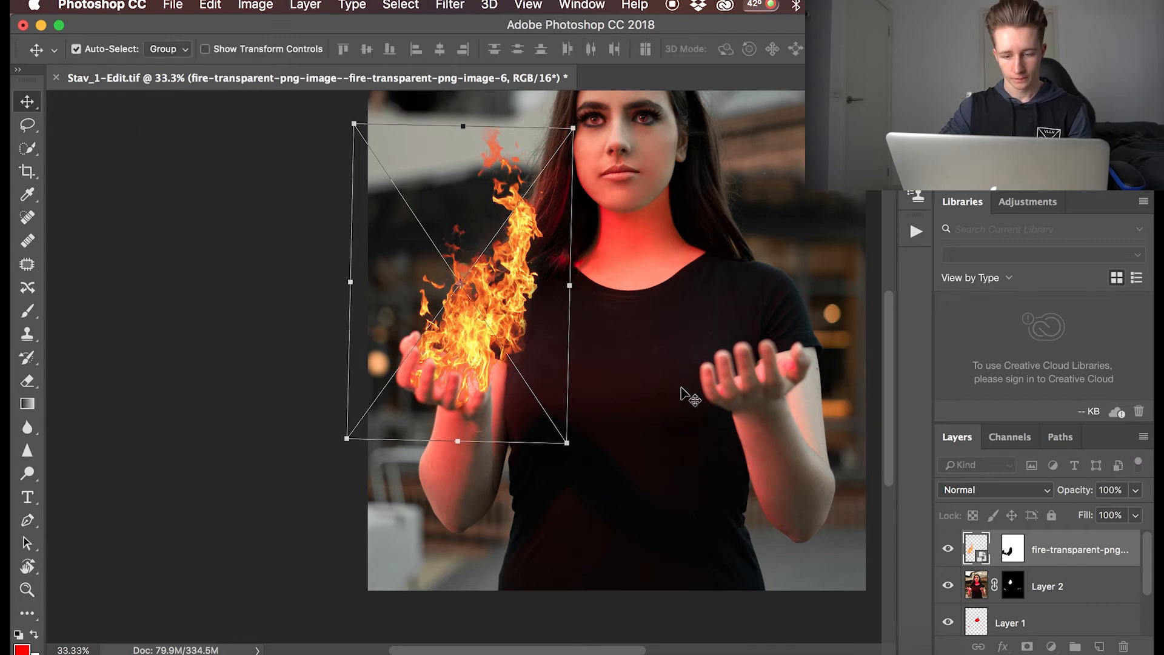
{"action": "key", "text": "super+plus"}
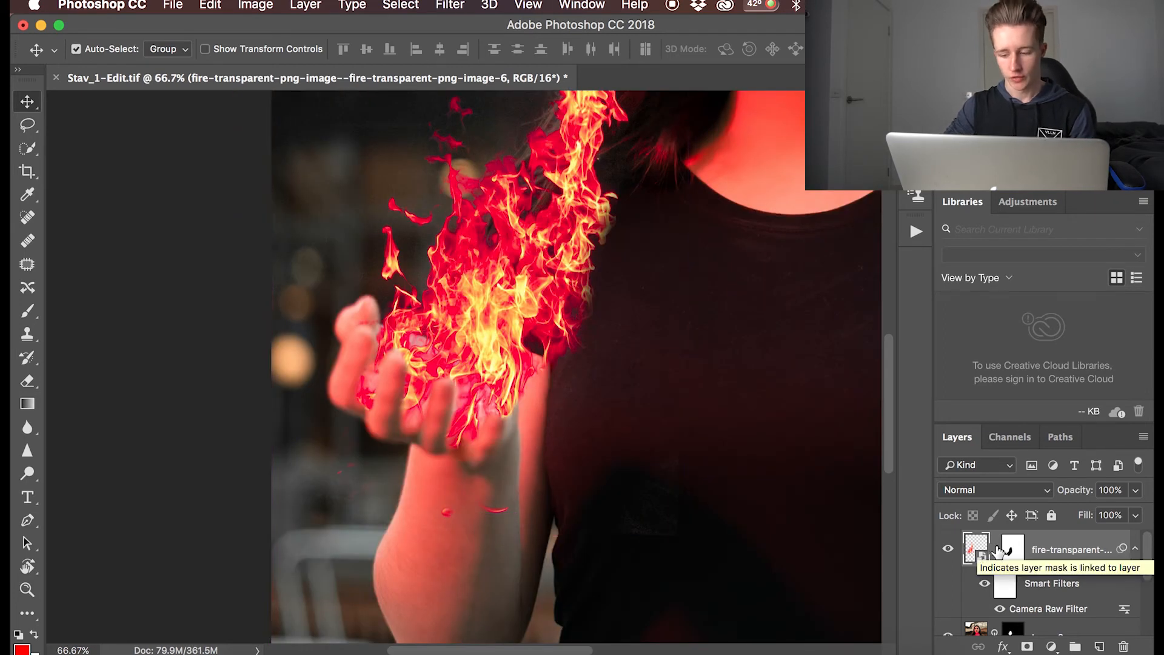
Relink the fire layer with its mask and erase the stray flame remnants over the forearm with a 250-pixel Eraser.
{"action": "left_click", "coordinate": [995, 550]}
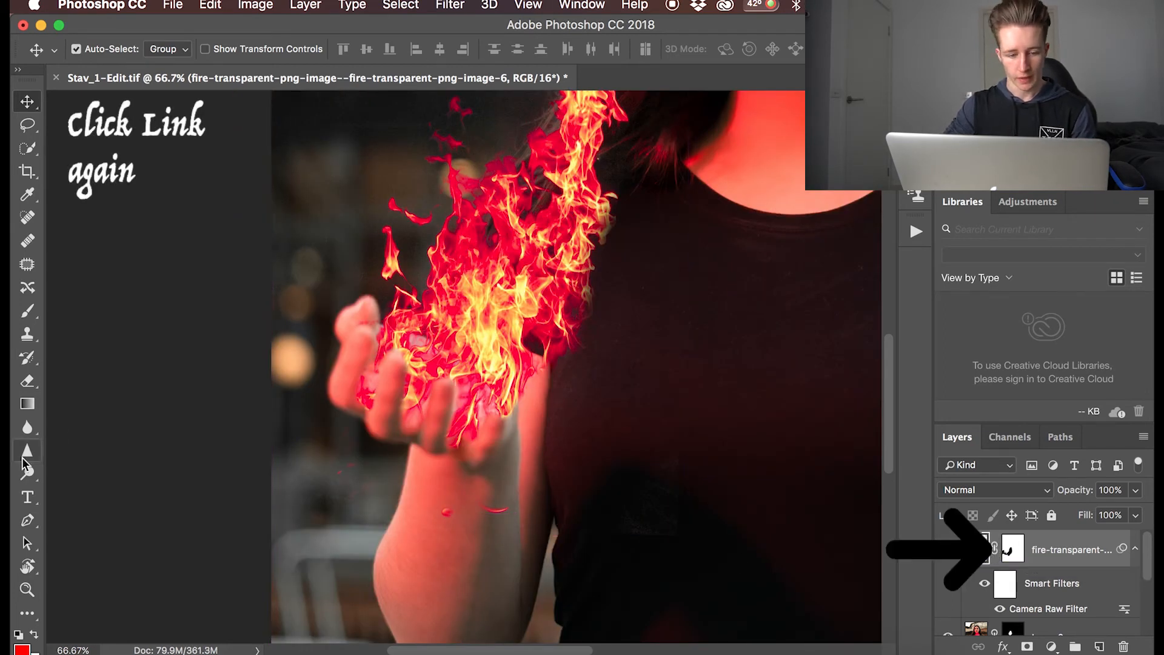
{"action": "left_click", "coordinate": [28, 384]}
{"action": "left_click", "coordinate": [1009, 549]}
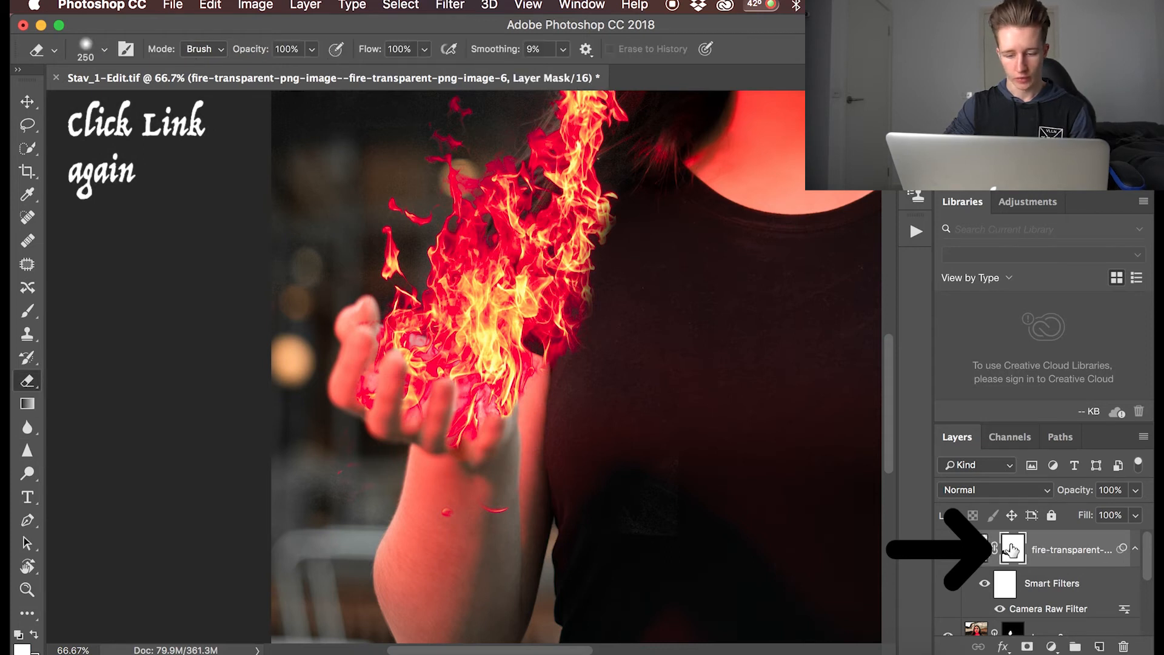
{"action": "left_click_drag", "start_coordinate": [540, 538], "coordinate": [380, 511]}
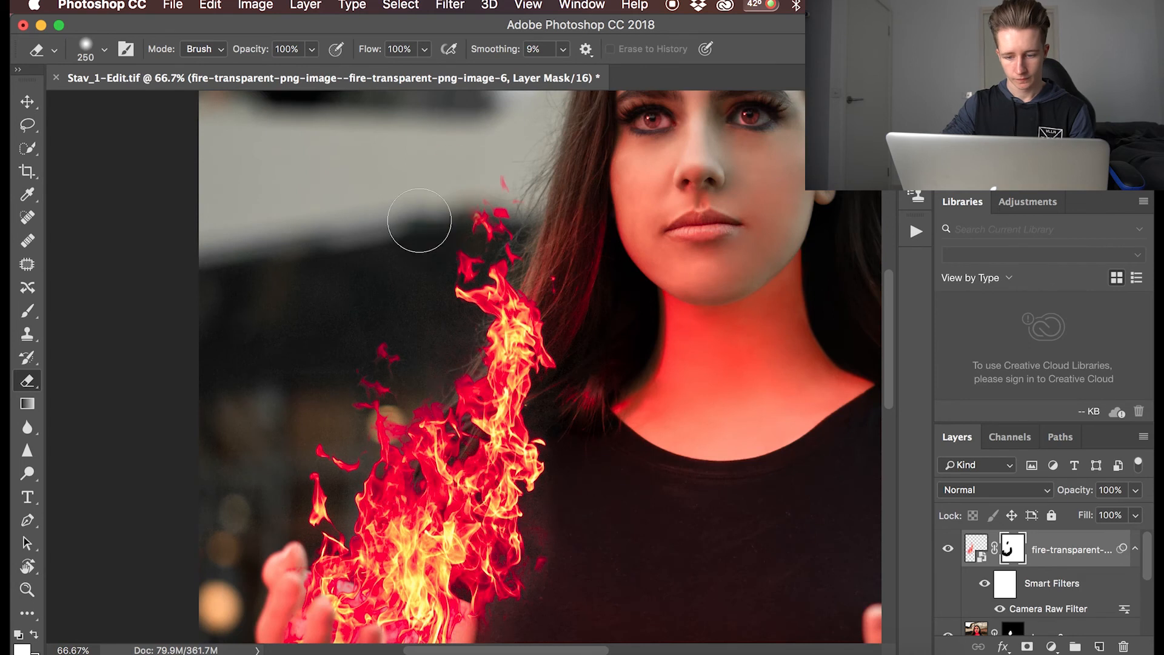
Touch up the fire mask with a small white brush, restoring the flames in the gaps between the lower fingers.
{"action": "key", "text": "bracketleft"}
{"action": "key", "text": "bracketleft"}
{"action": "key", "text": "bracketleft"}
{"action": "key", "text": "bracketleft"}
{"action": "key", "text": "super+0"}
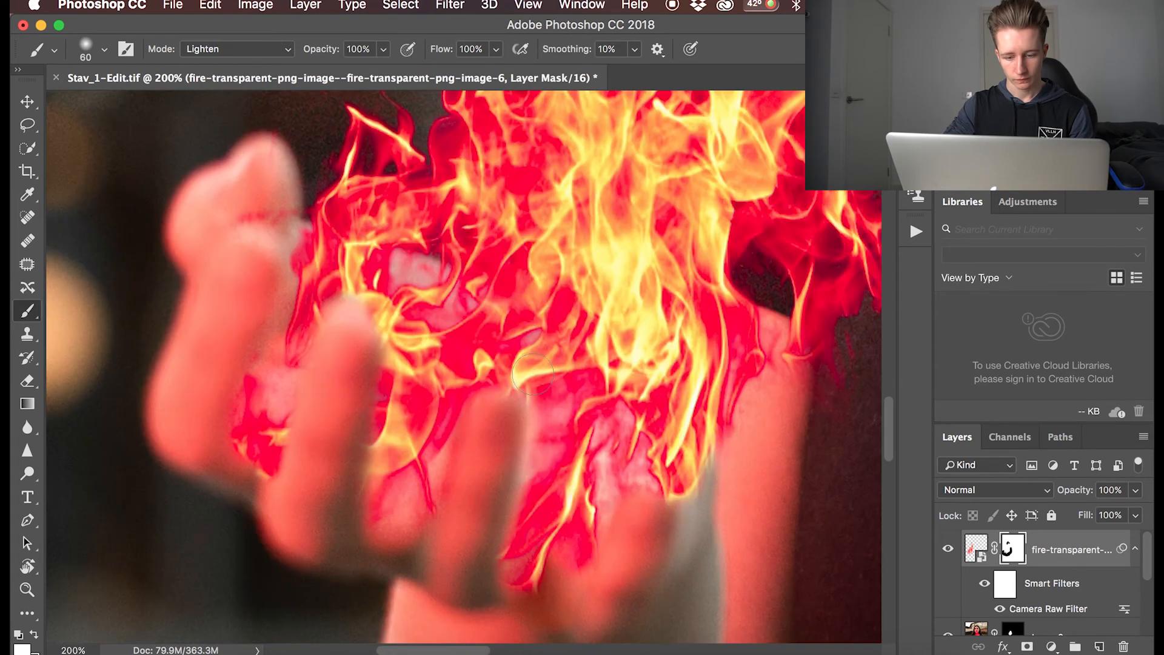
{"action": "mouse_move", "coordinate": [532, 374]}
{"action": "left_mouse_down"}
{"action": "mouse_move", "coordinate": [533, 518]}
{"action": "mouse_move", "coordinate": [533, 606]}
{"action": "left_mouse_up"}
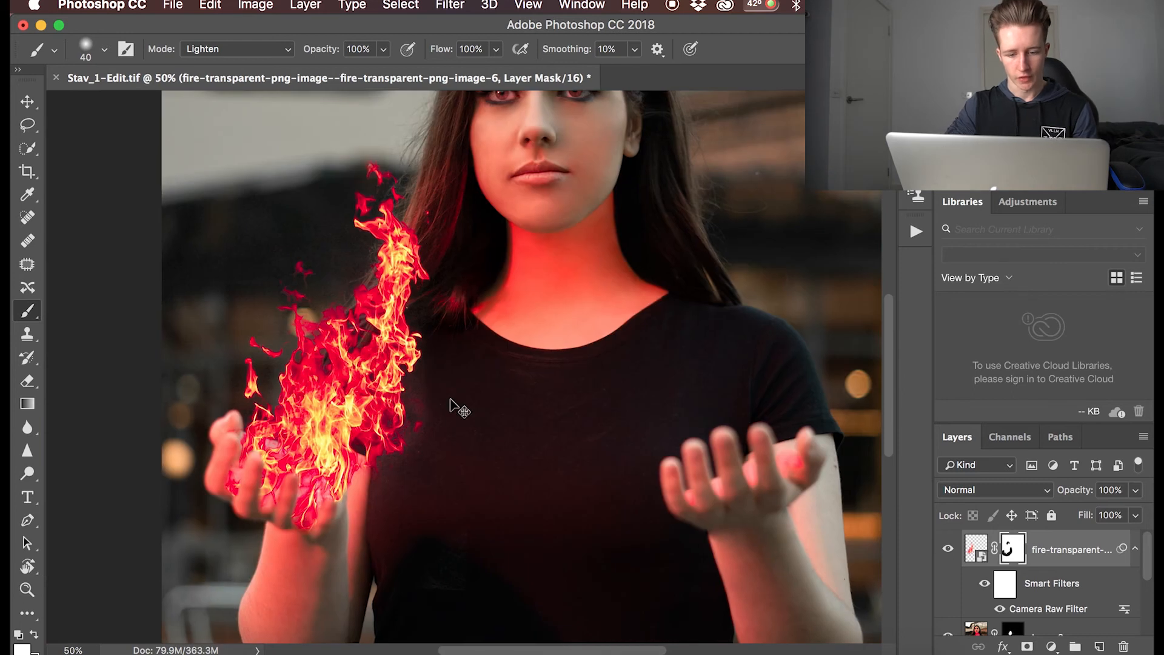
Apply a Gaussian Blur with a 3.0-pixel radius to the fire layer's image, matching its softness to the hand.
{"action": "left_click", "coordinate": [970, 553]}
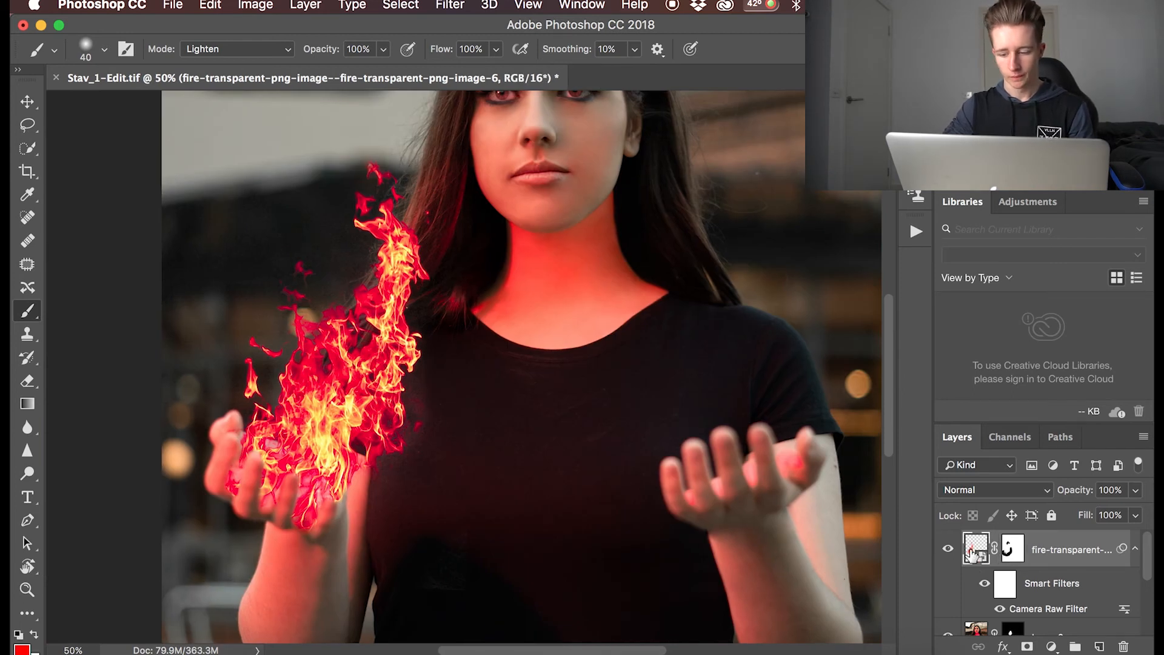
{"action": "left_click", "coordinate": [448, 9]}
{"action": "mouse_move", "coordinate": [505, 216]}
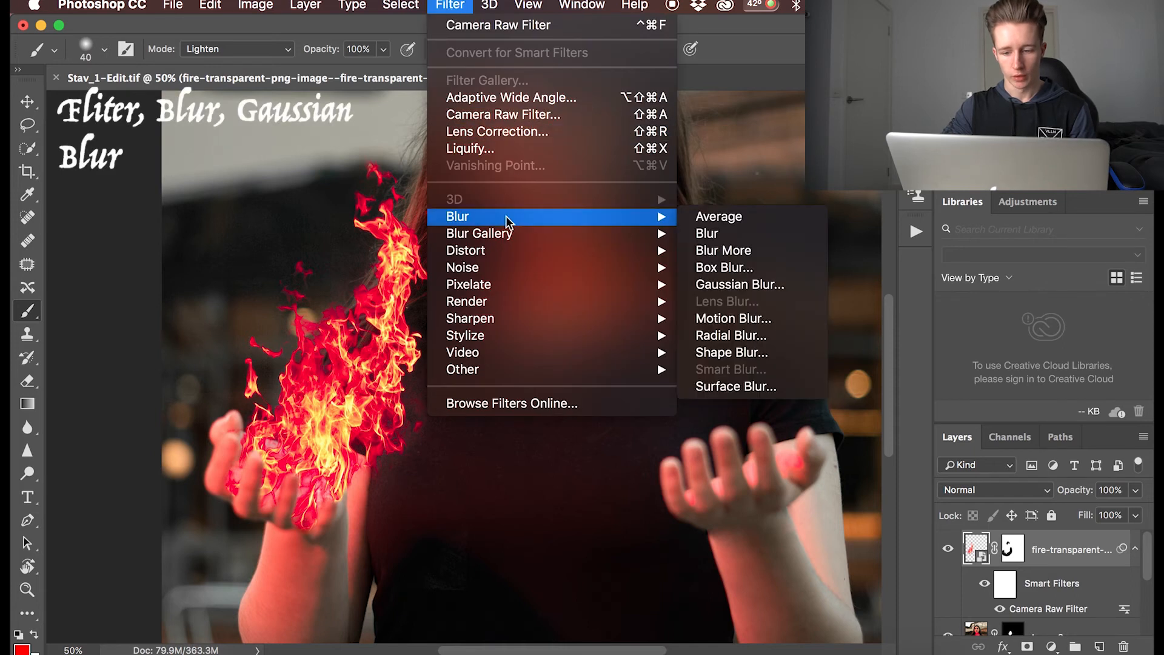
{"action": "left_click", "coordinate": [786, 286]}
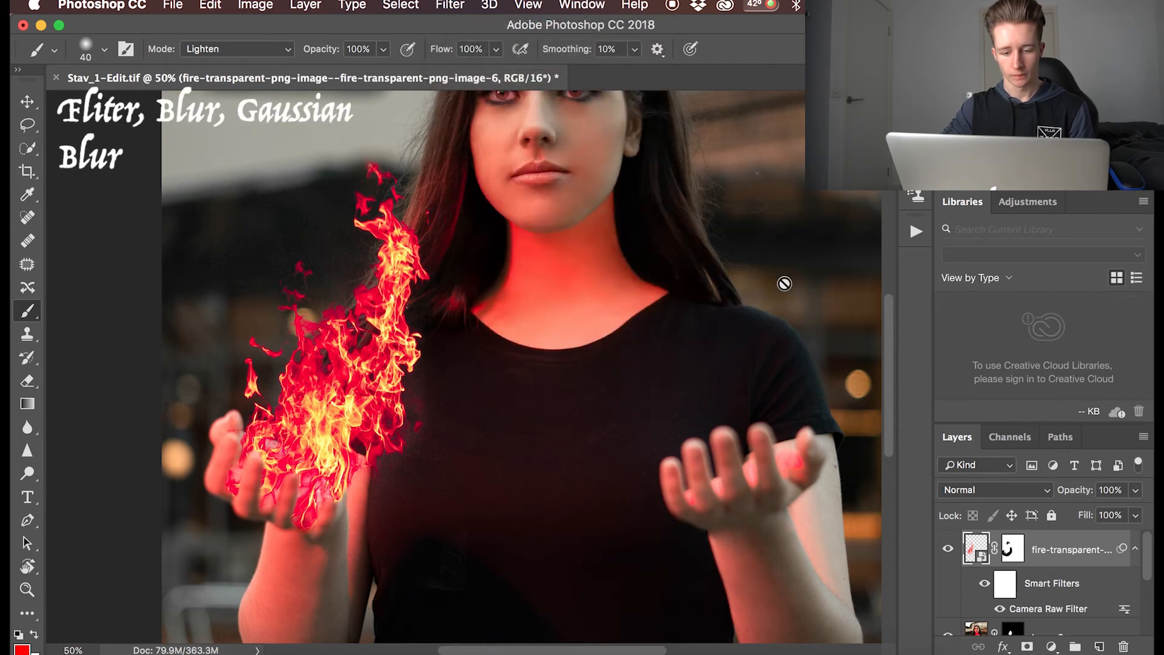
{"action": "key", "text": "super+plus"}
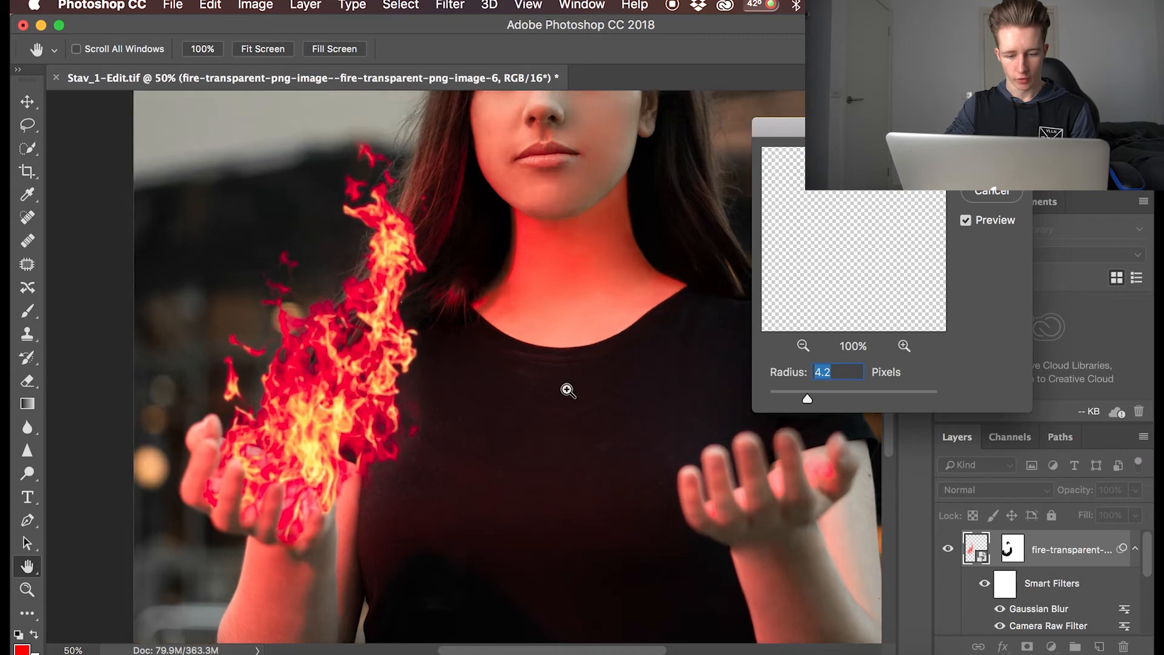
{"action": "key", "text": "super+plus"}
{"action": "left_click_drag", "start_coordinate": [385, 499], "coordinate": [560, 297]}
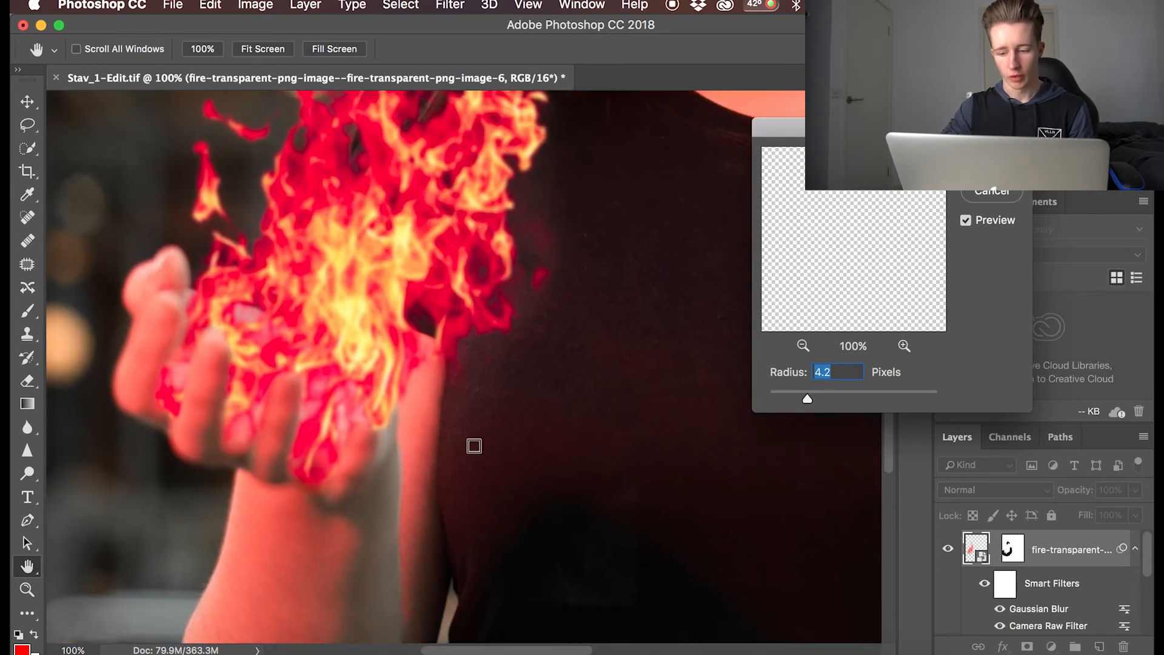
{"action": "left_click_drag", "start_coordinate": [806, 395], "coordinate": [711, 401]}
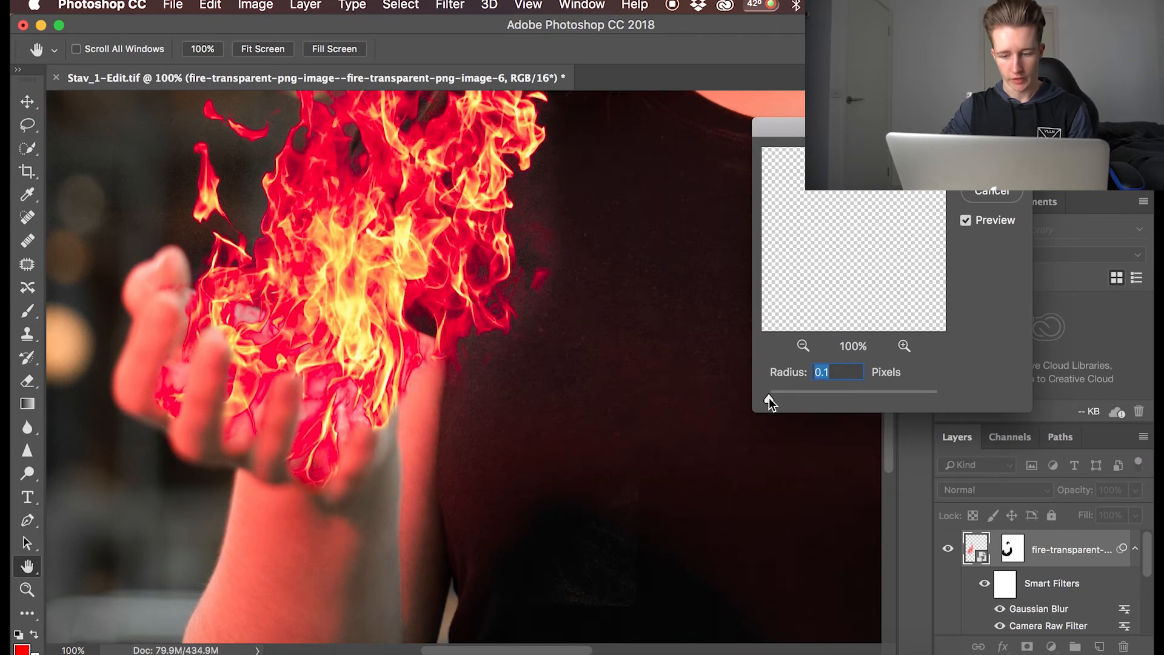
{"action": "left_click_drag", "start_coordinate": [769, 398], "coordinate": [798, 397]}
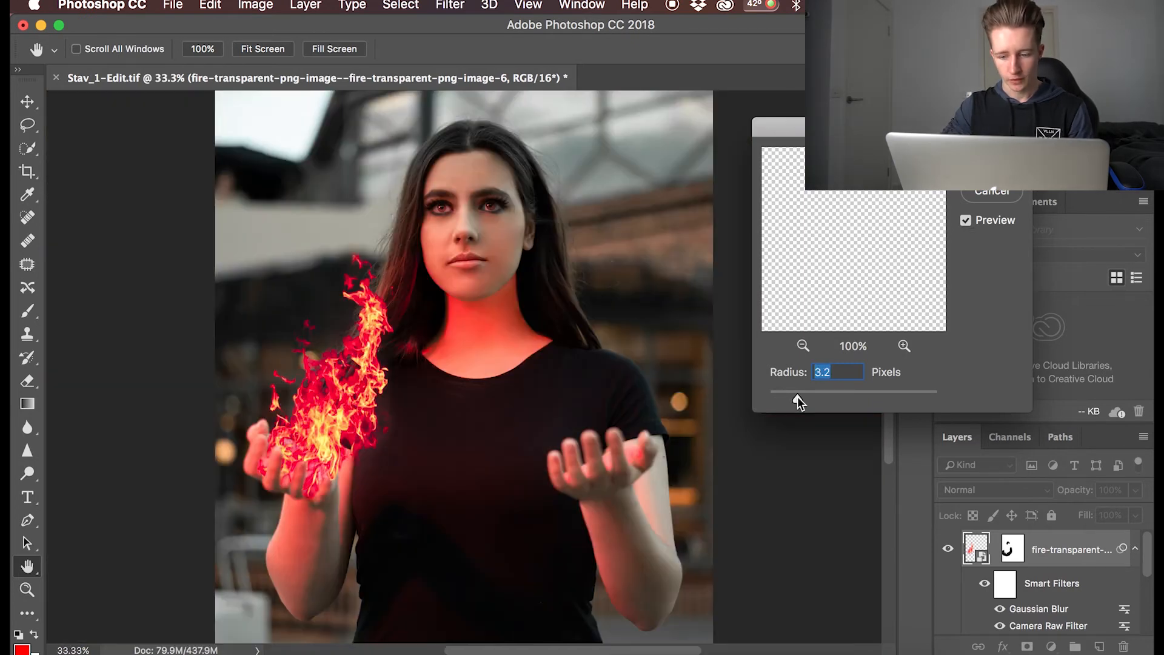
{"action": "key", "text": "super+plus"}
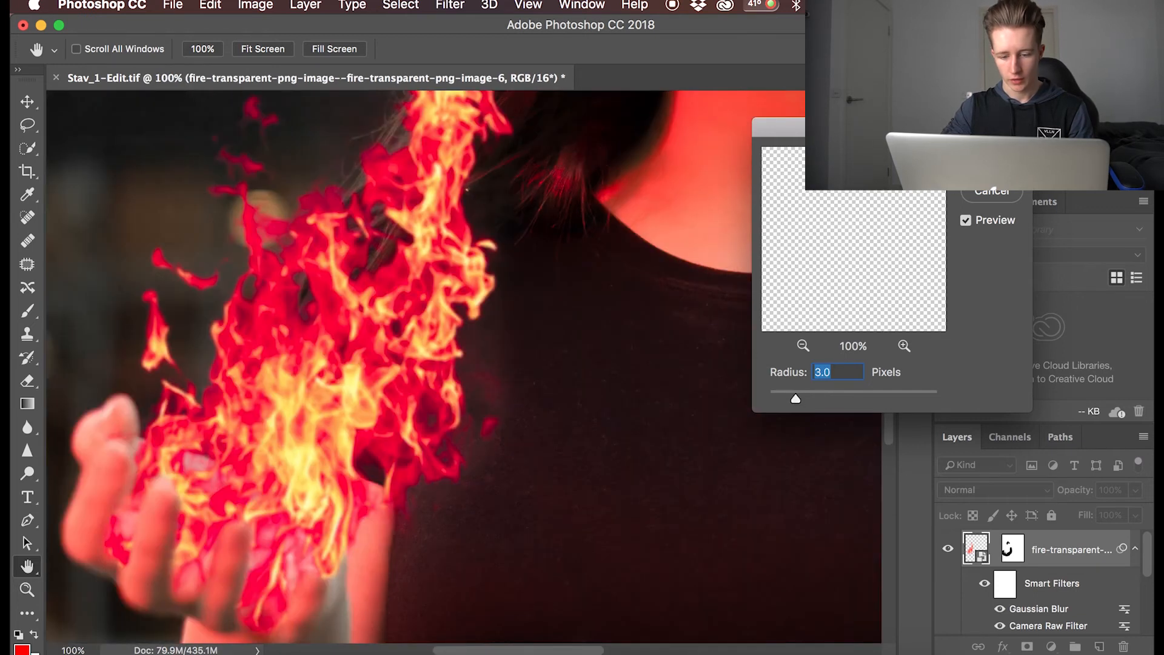
{"action": "key", "text": "Return"}
{"action": "key", "text": "b"}
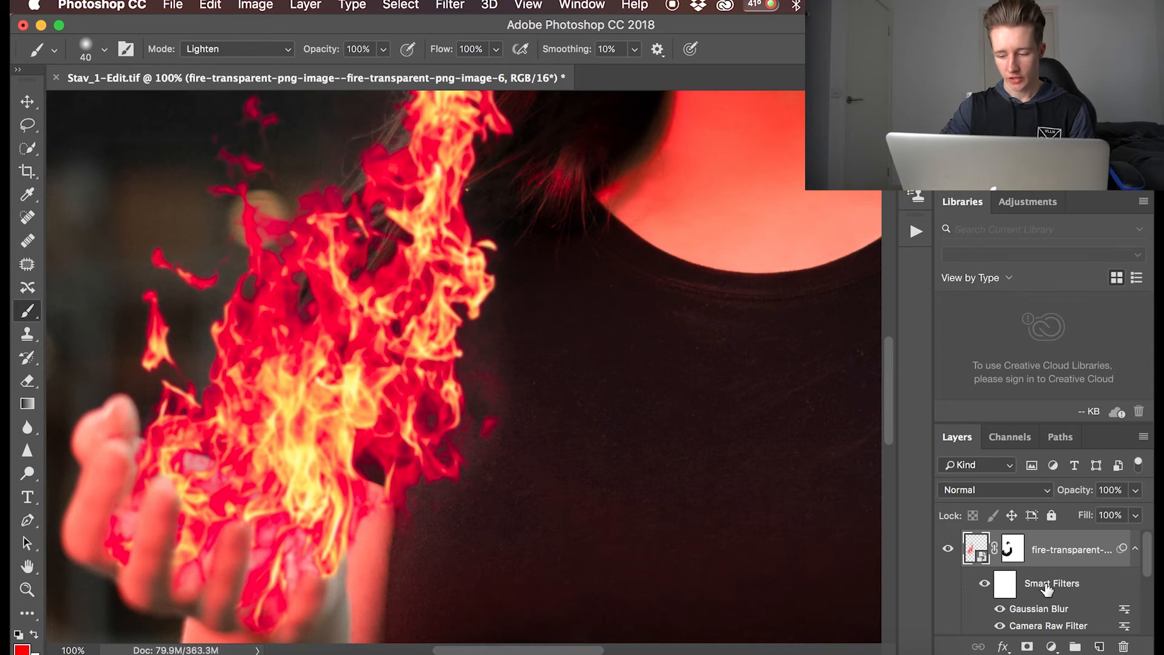
Check the fire layer's Gaussian Blur smart filter and review the HSL adjustments in its Camera Raw Filter.
{"action": "scroll", "coordinate": [1046, 587], "scroll_direction": "down", "scroll_amount": 1}
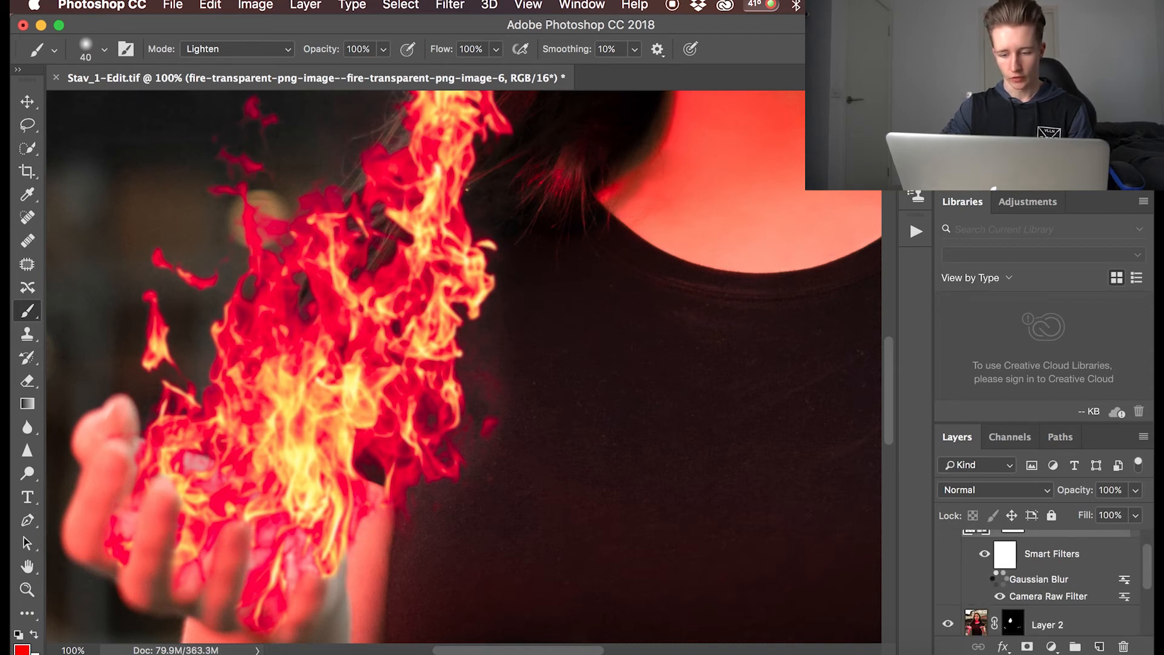
{"action": "left_click", "coordinate": [1000, 580]}
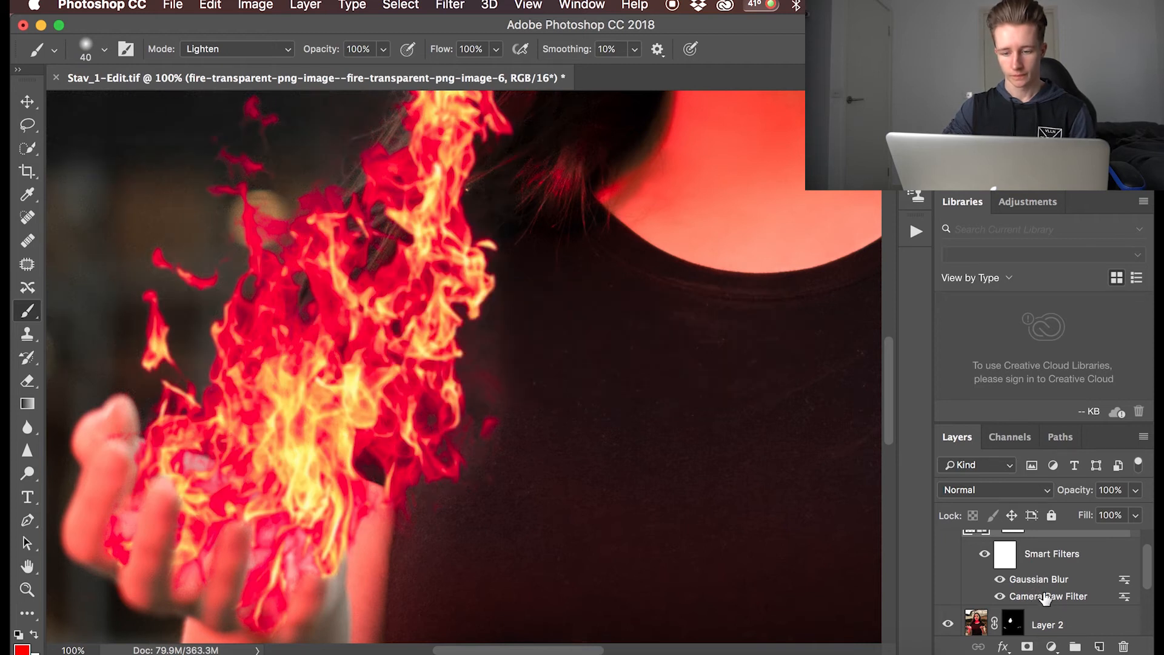
{"action": "double_click", "coordinate": [1044, 597]}
{"action": "left_click", "coordinate": [727, 285]}
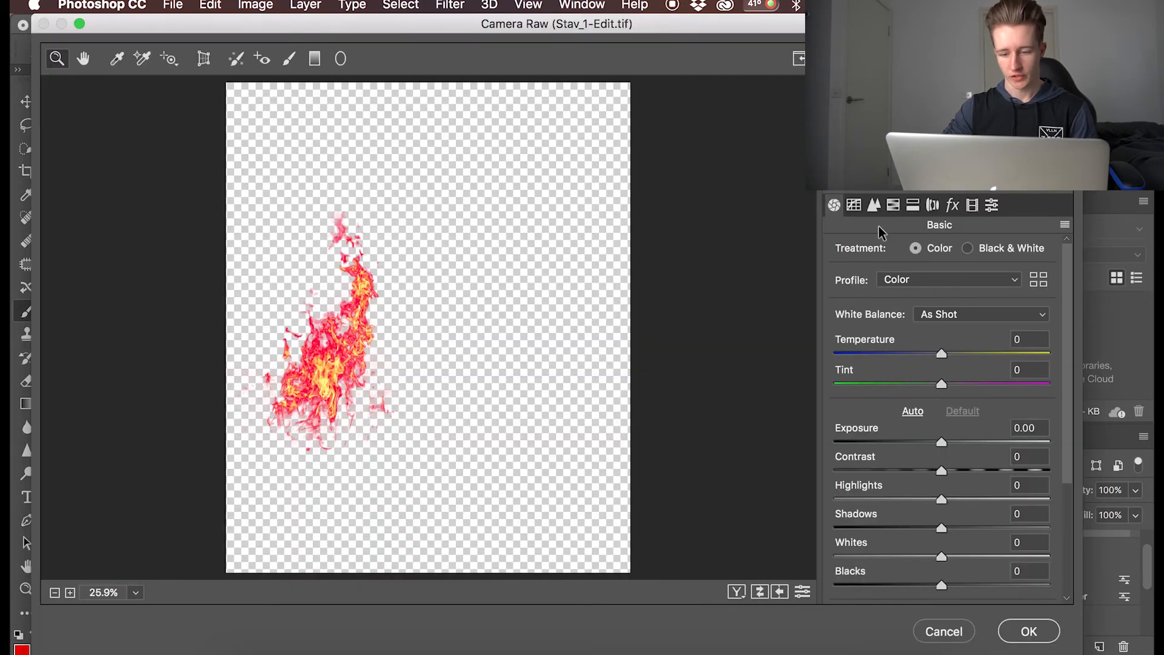
{"action": "left_click", "coordinate": [895, 206]}
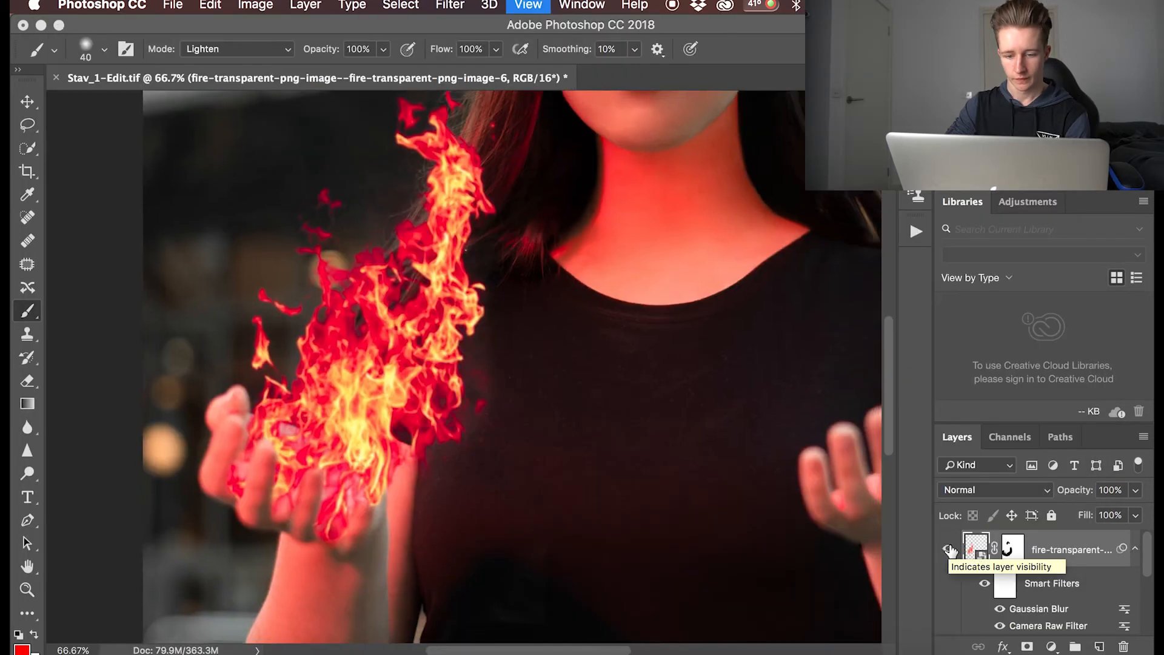
Switch to Finder and place flame_PNG13232.png from the Downloads folder into the portrait document.
{"action": "key", "text": "super+minus"}
{"action": "key", "text": "super+minus"}
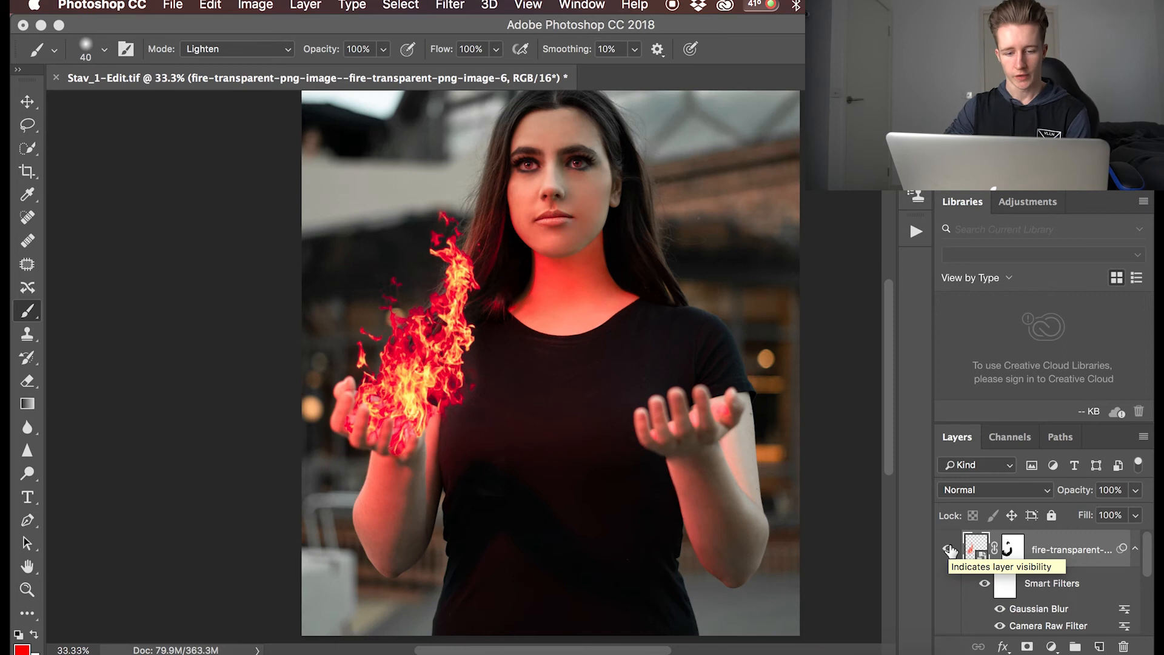
{"action": "key", "text": "super+minus"}
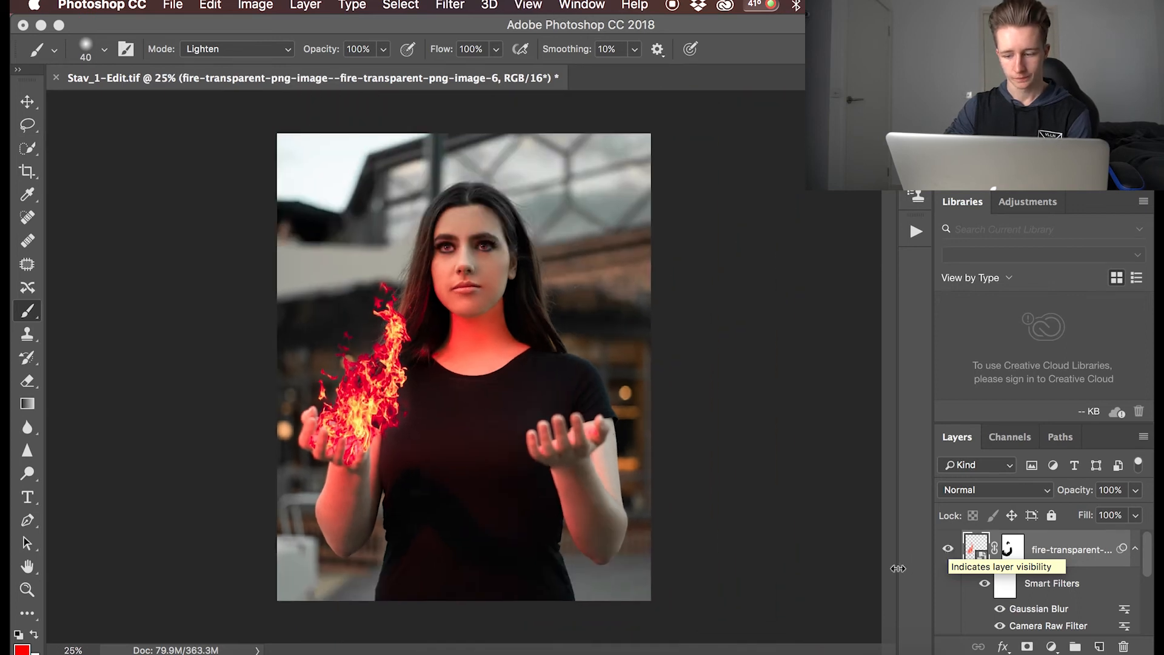
{"action": "key", "text": "v"}
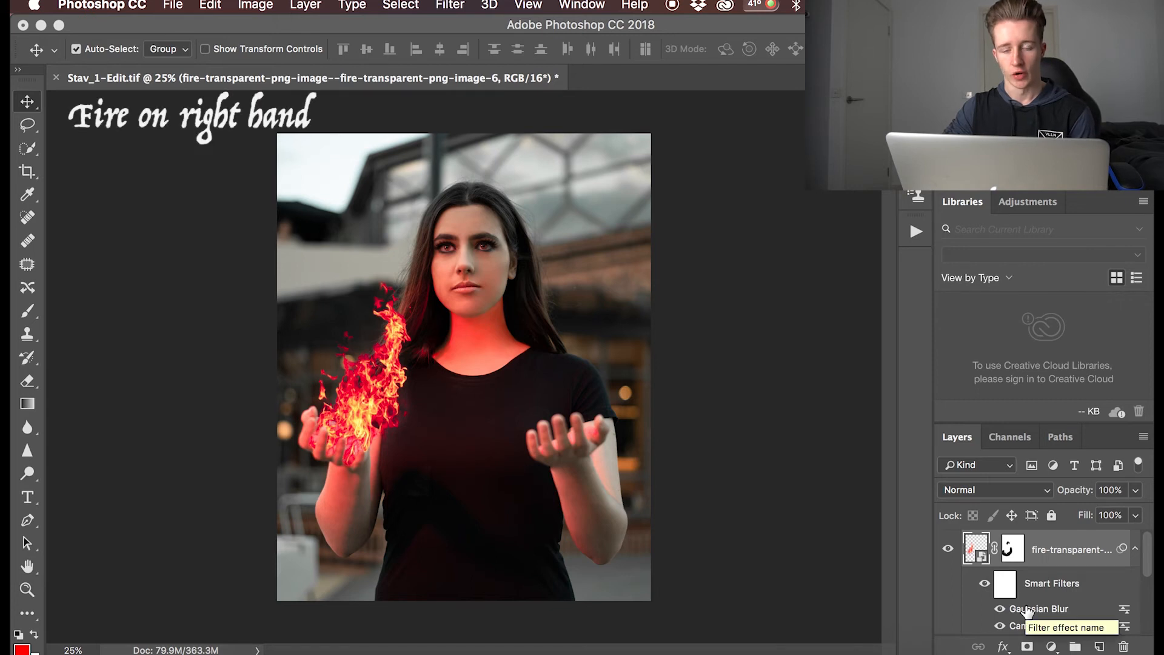
{"action": "key", "text": "super+plus"}
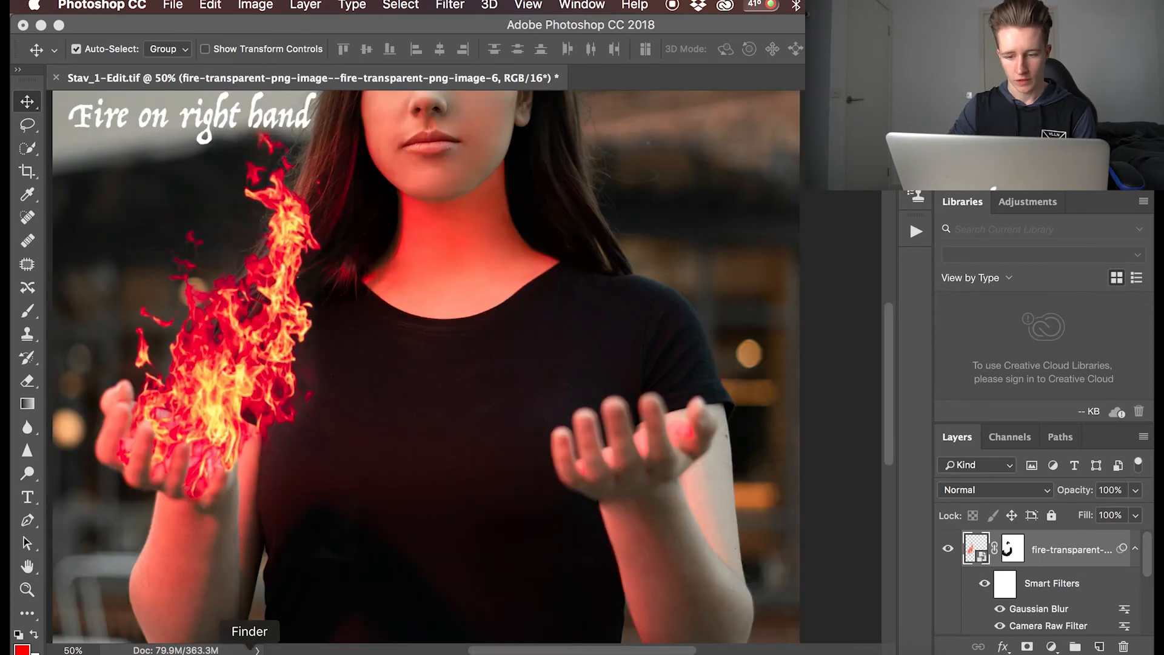
{"action": "left_click", "coordinate": [249, 650]}
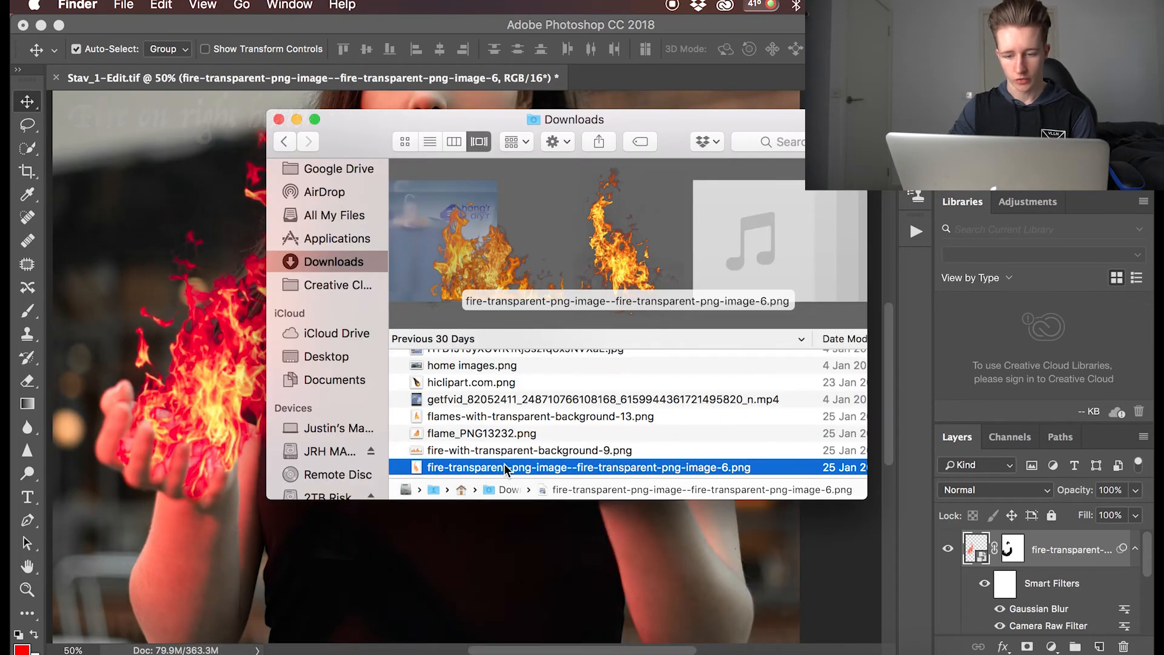
{"action": "key", "text": "Up"}
{"action": "key", "text": "Up"}
{"action": "key", "text": "Up"}
{"action": "key", "text": "Down"}
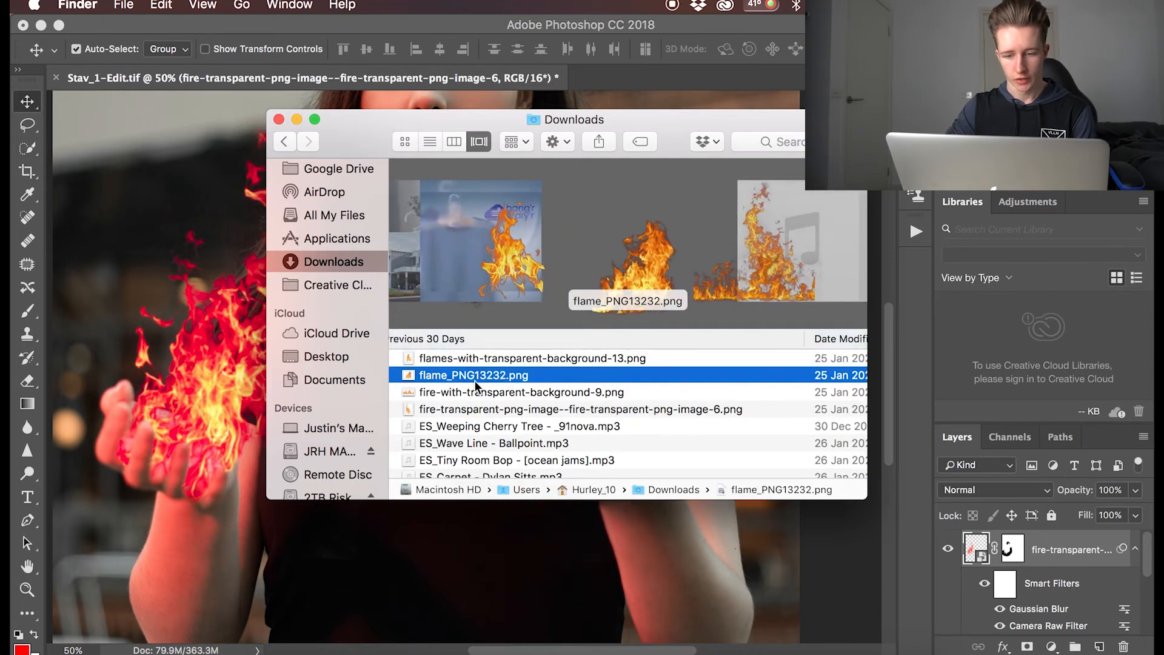
{"action": "left_click_drag", "start_coordinate": [466, 376], "coordinate": [194, 553]}
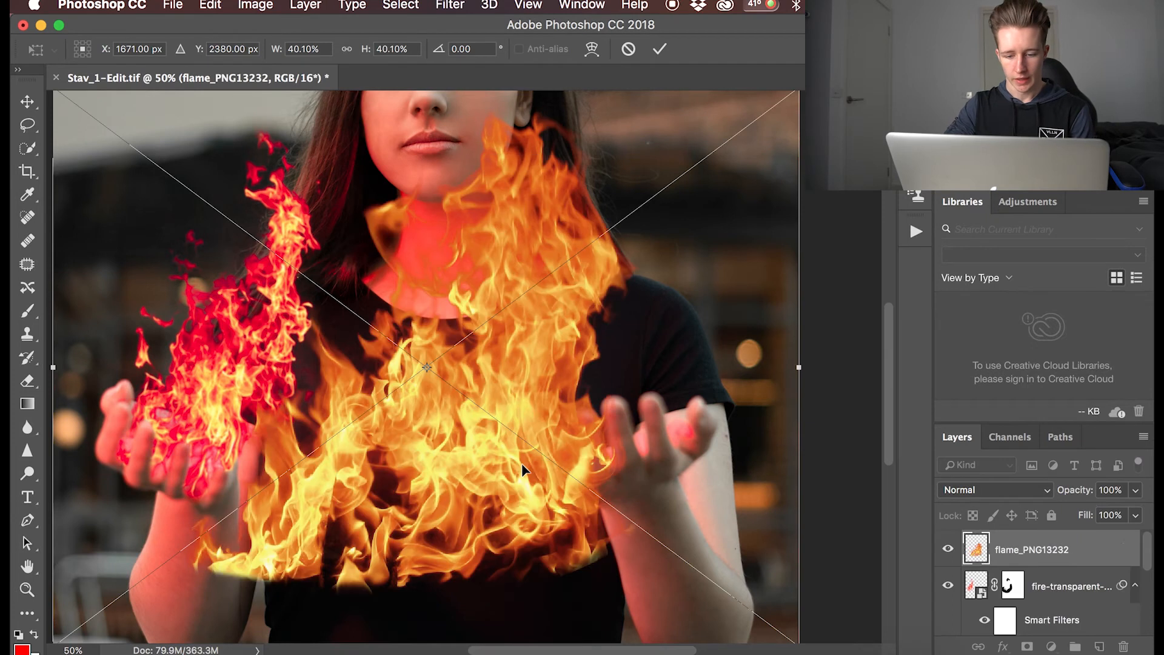
Scale the placed flame down to about 21.6% and move it over the empty hand.
{"action": "key", "text": "super+minus"}
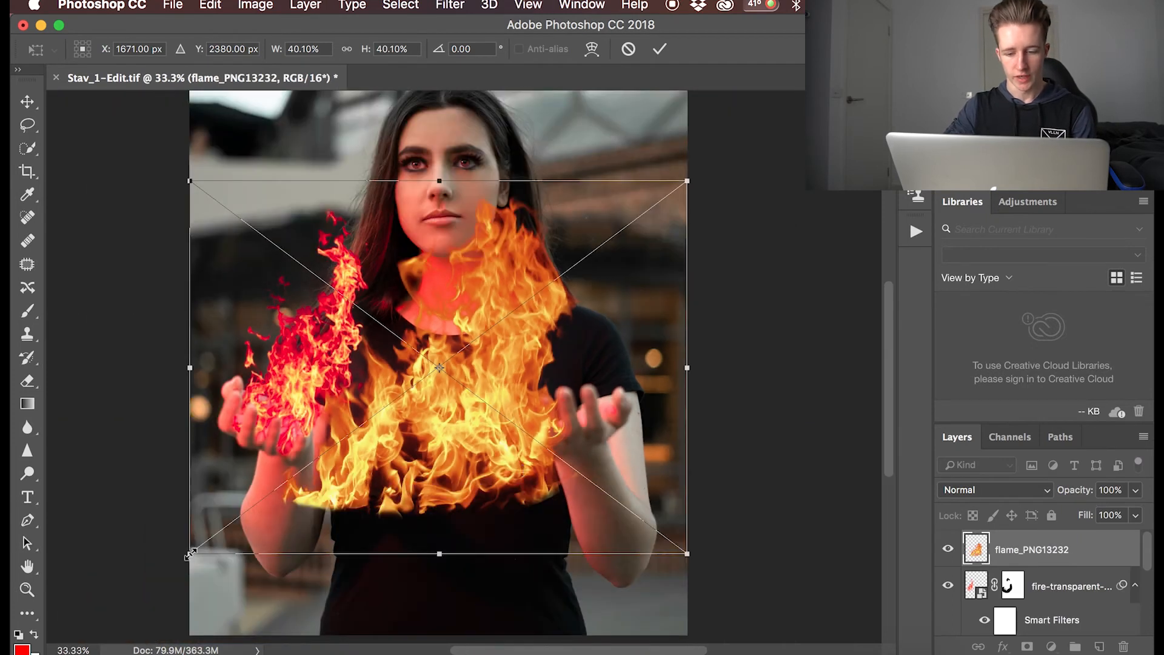
{"action": "left_click_drag", "start_coordinate": [187, 556], "coordinate": [432, 373]}
{"action": "left_click_drag", "start_coordinate": [531, 255], "coordinate": [550, 336]}
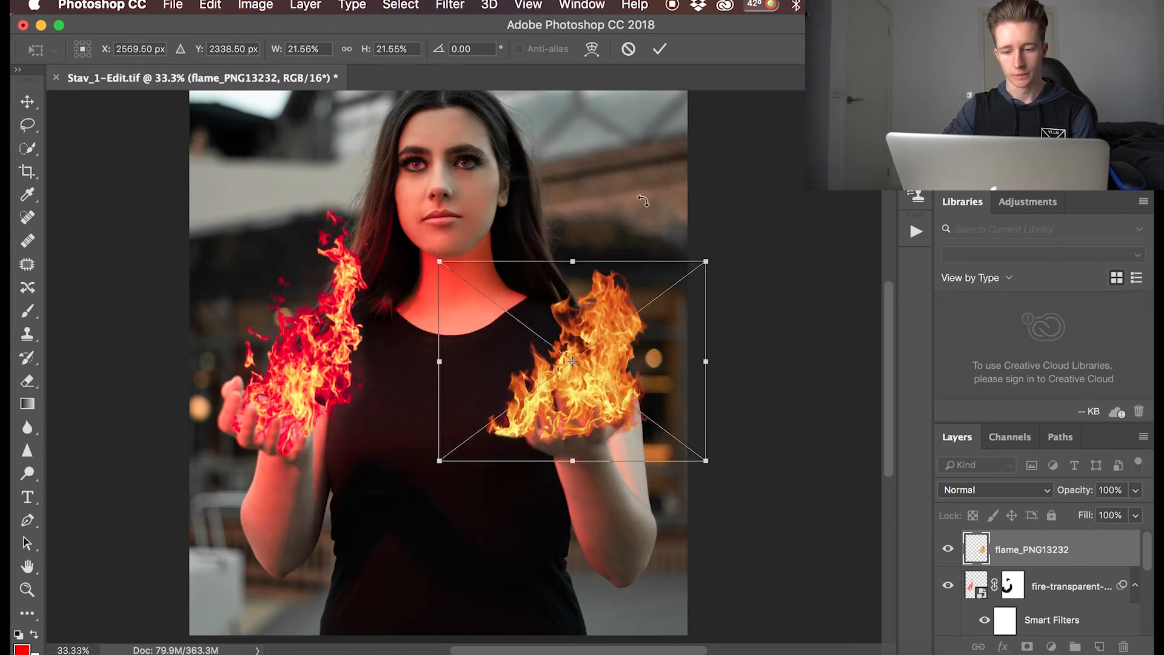
Search the application's commands for "flip" and flip the new flame horizontally.
{"action": "left_click", "coordinate": [634, 5]}
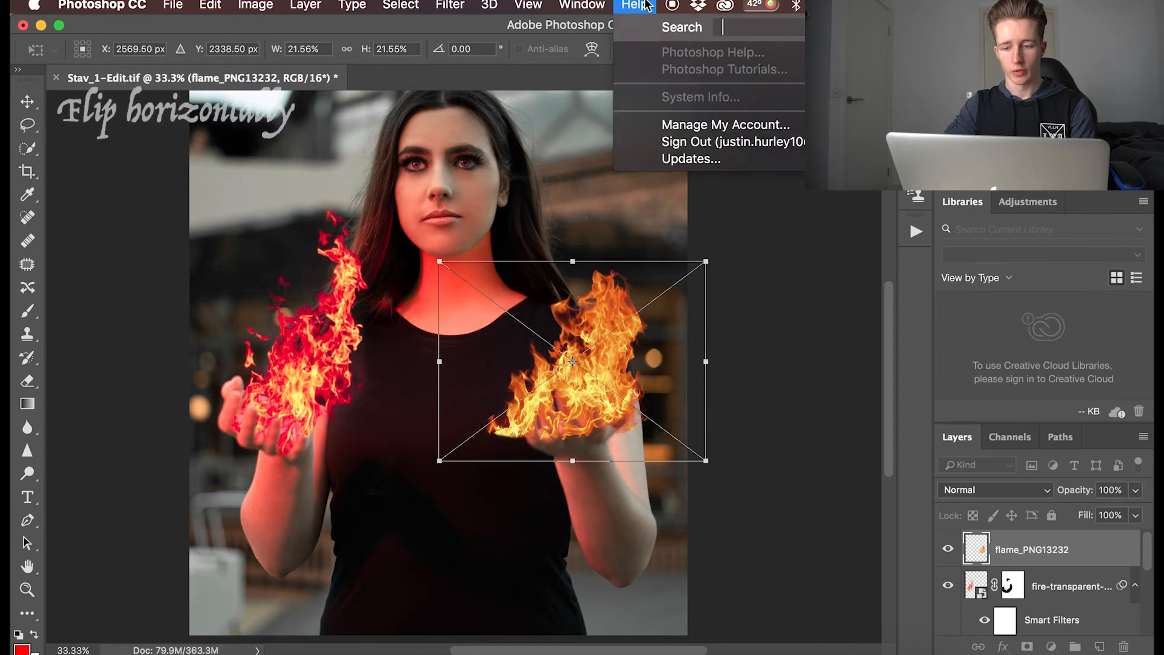
{"action": "type", "text": "flip"}
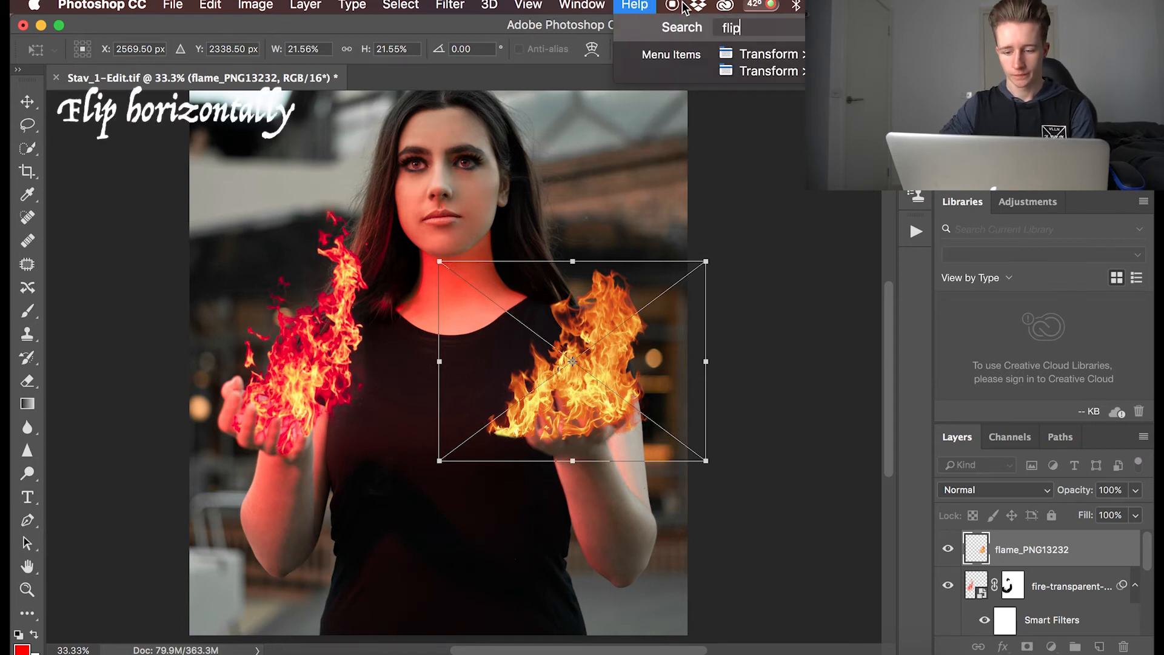
{"action": "left_click", "coordinate": [744, 56]}
Fit the flipped flame into the empty palm at about 19.6% width and 21.8% height, tilt it about 1 degree, and apply the transform.
{"action": "key", "text": "super+plus"}
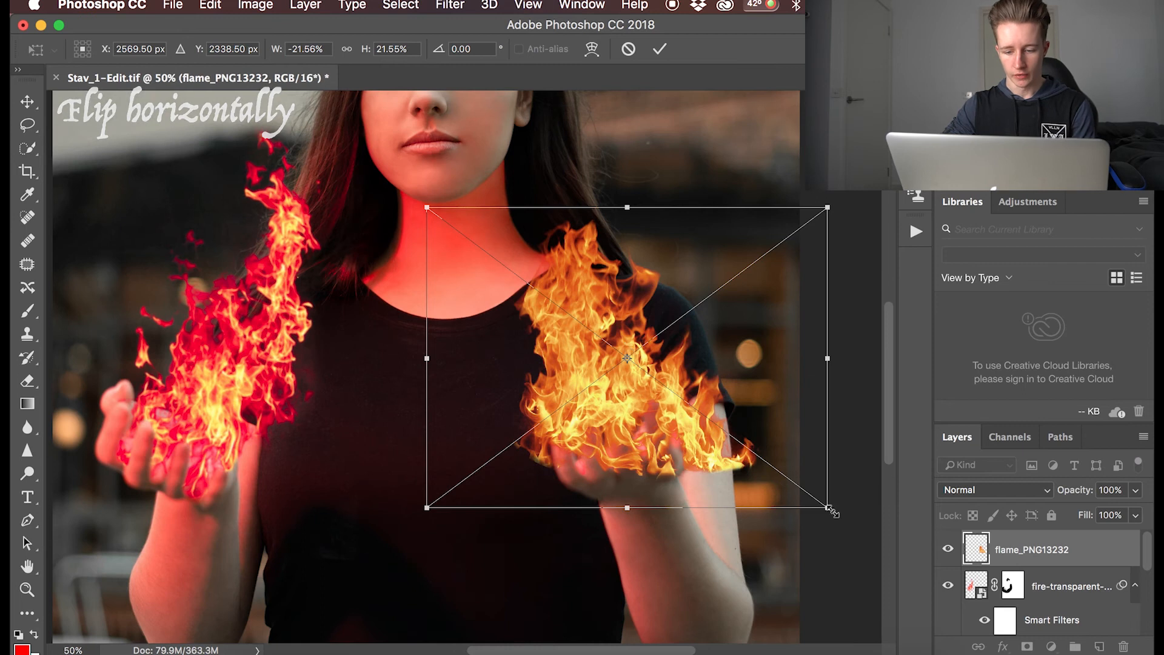
{"action": "left_click_drag", "start_coordinate": [827, 508], "coordinate": [806, 507]}
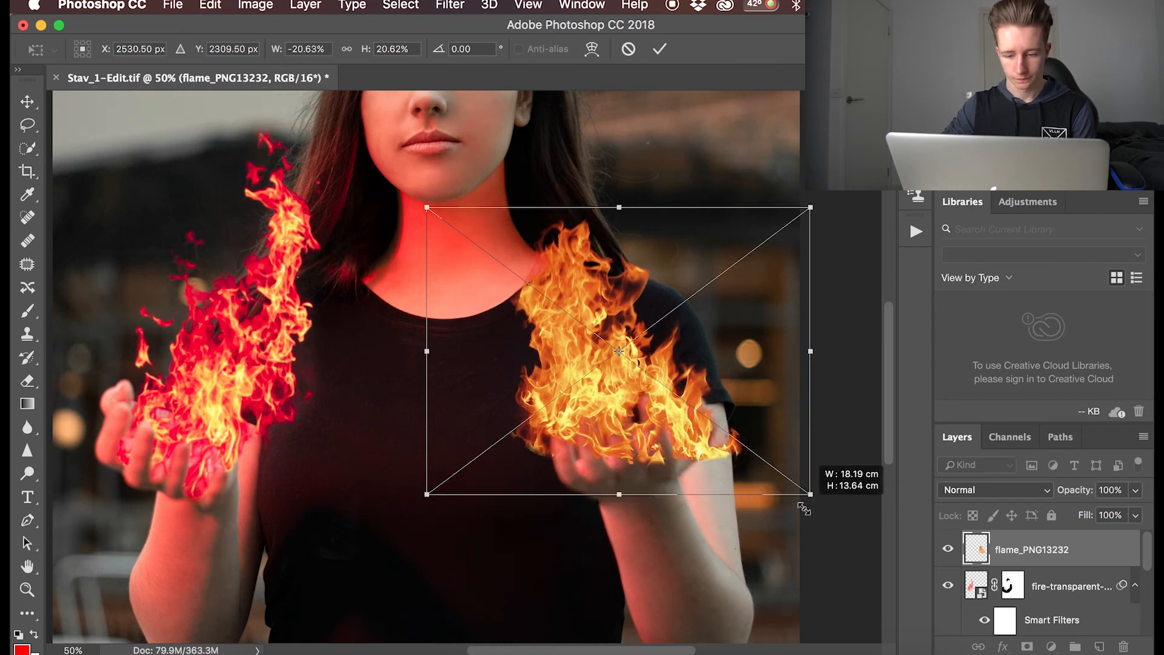
{"action": "left_click_drag", "start_coordinate": [618, 382], "coordinate": [621, 395]}
{"action": "left_click_drag", "start_coordinate": [427, 219], "coordinate": [445, 205]}
{"action": "left_click_drag", "start_coordinate": [811, 508], "coordinate": [817, 519]}
{"action": "left_click_drag", "start_coordinate": [841, 387], "coordinate": [842, 382]}
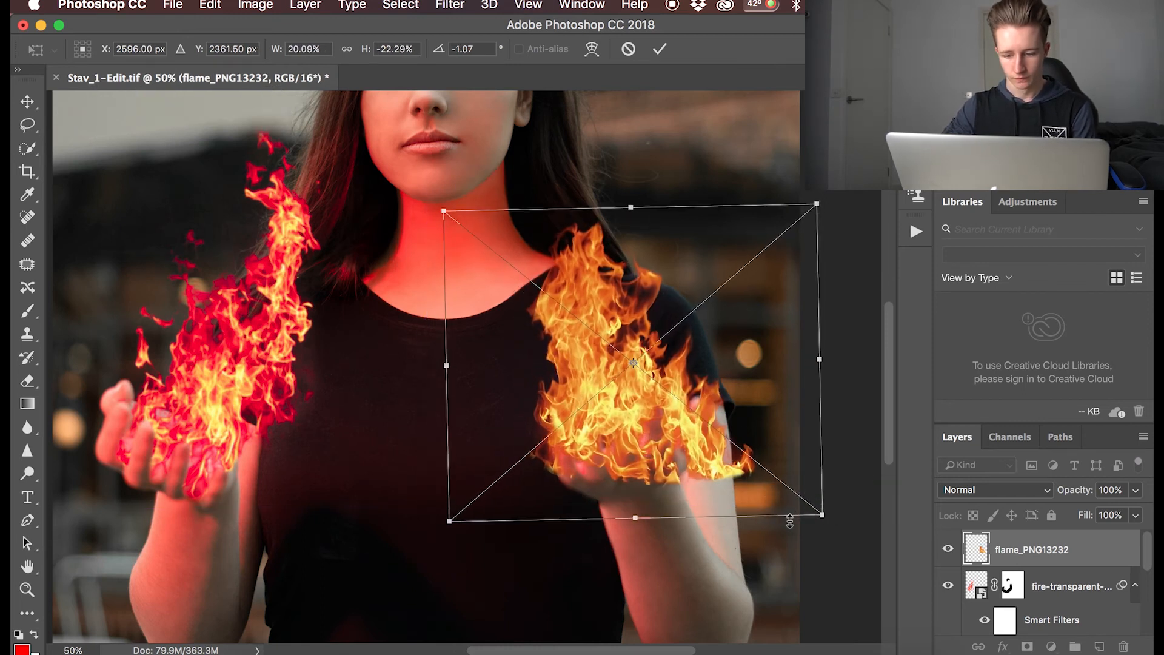
{"action": "left_click_drag", "start_coordinate": [822, 514], "coordinate": [812, 507]}
{"action": "key", "text": "super+minus"}
{"action": "left_click_drag", "start_coordinate": [627, 421], "coordinate": [618, 420]}
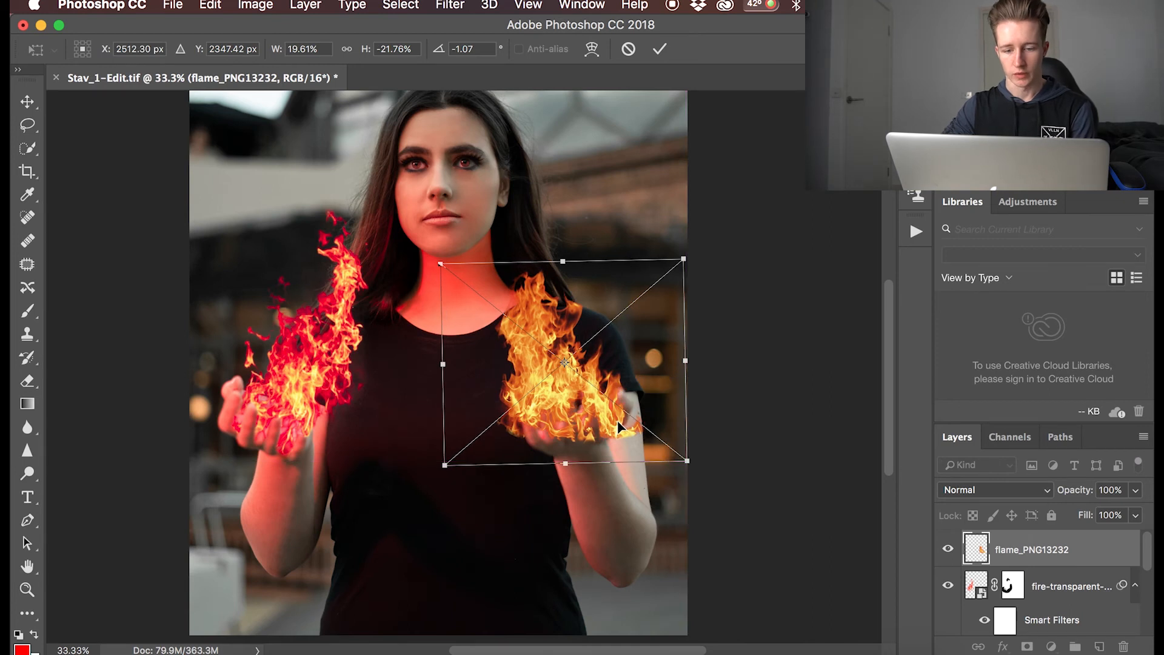
{"action": "left_click", "coordinate": [667, 50]}
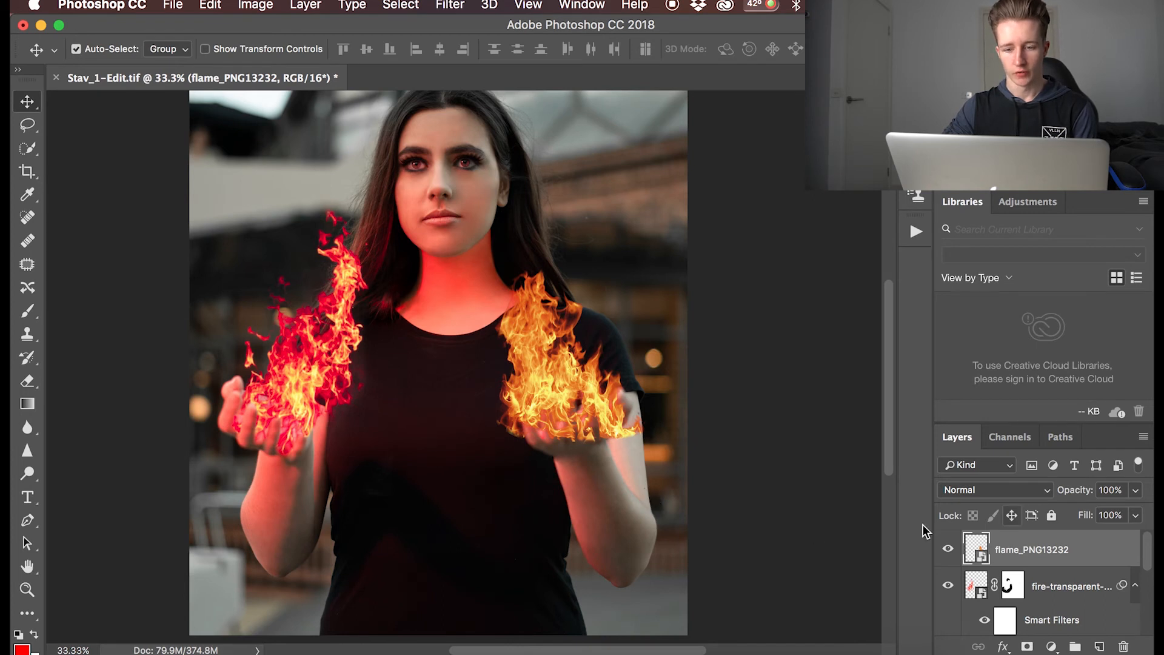
Open the Camera Raw Filter on the flame_PNG13232 layer, set the Reds hue to -53, and shift the Oranges and Yellows hues toward red.
{"action": "left_click", "coordinate": [456, 7]}
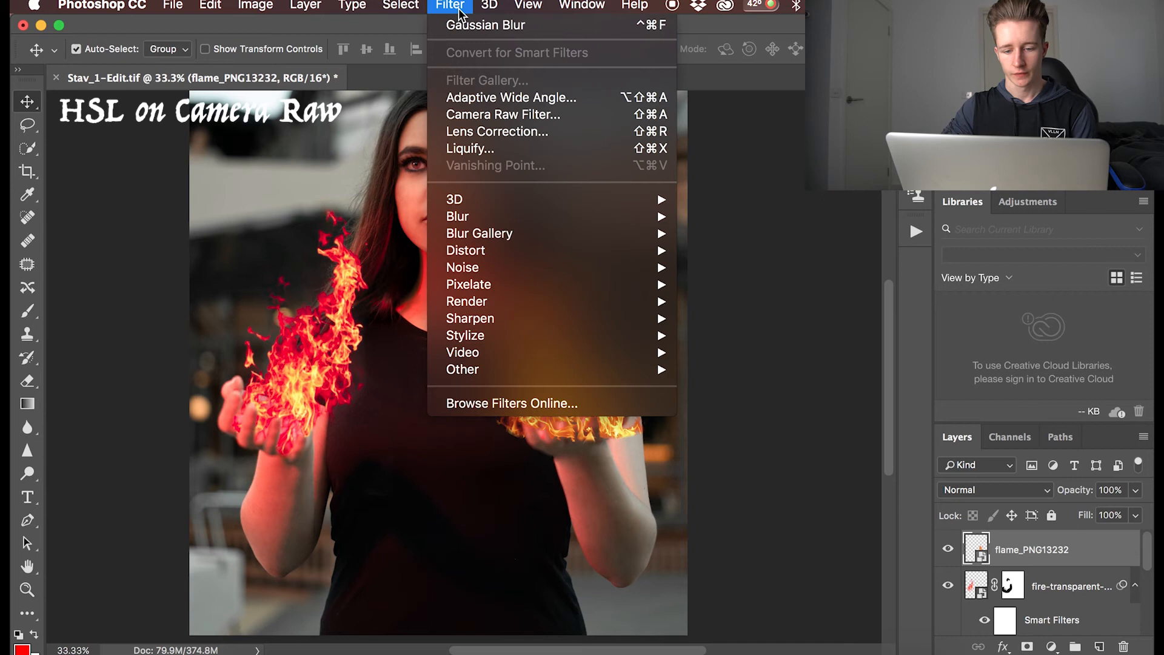
{"action": "left_click", "coordinate": [498, 117]}
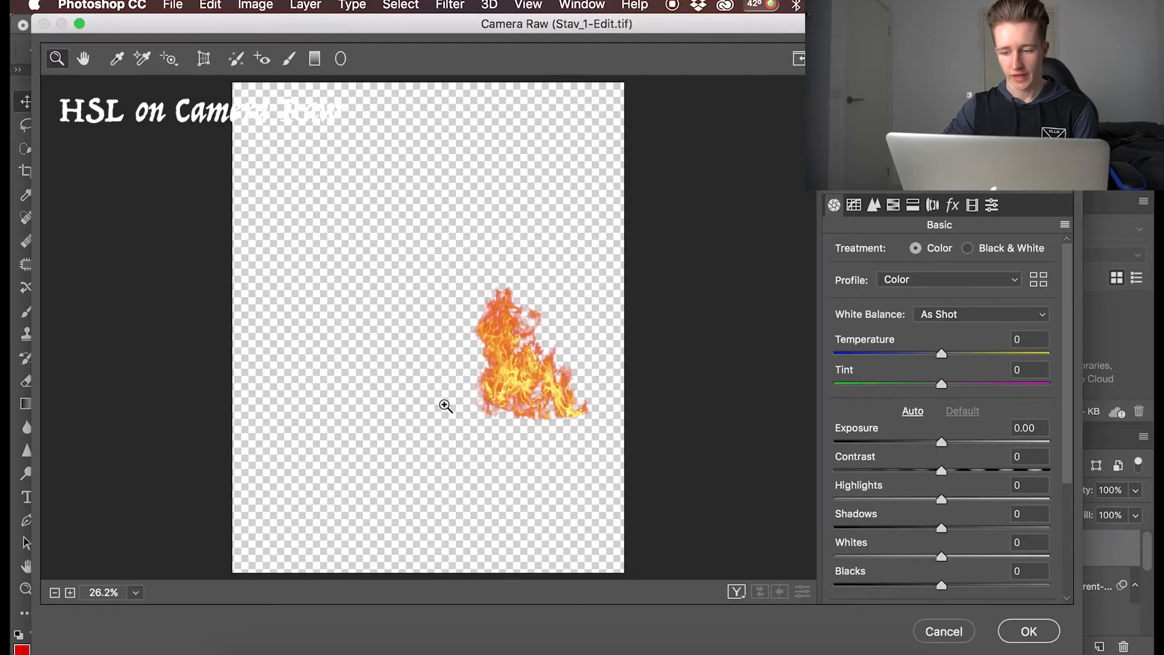
{"action": "left_click", "coordinate": [894, 205]}
{"action": "left_click_drag", "start_coordinate": [947, 319], "coordinate": [890, 320]}
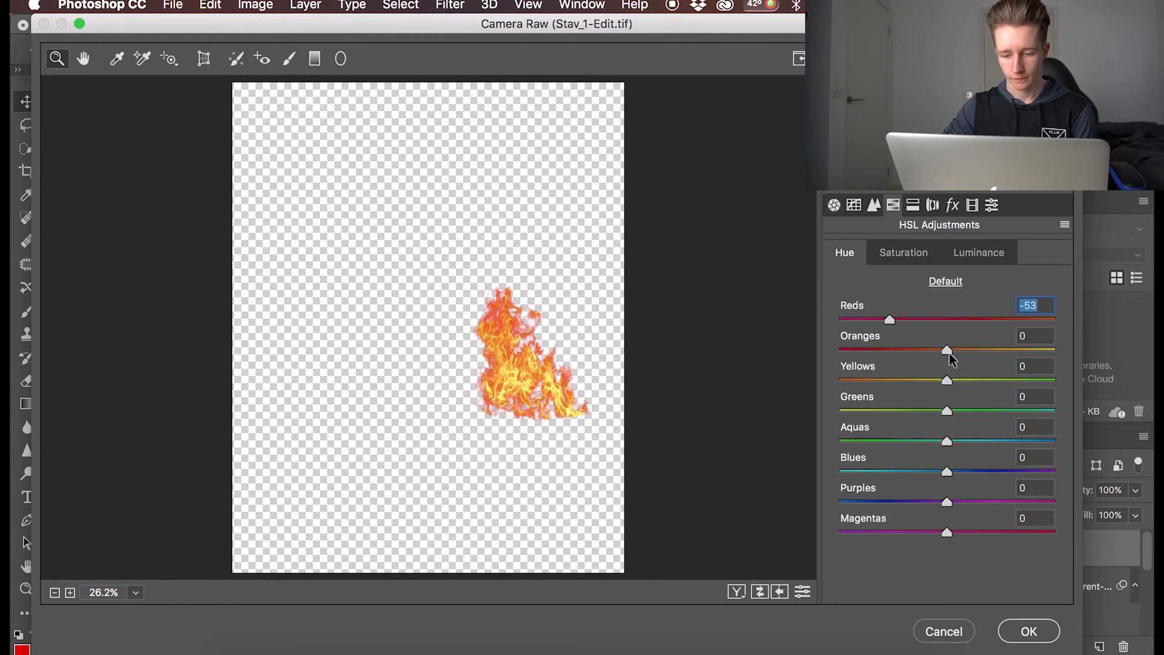
{"action": "left_click_drag", "start_coordinate": [947, 355], "coordinate": [894, 357]}
{"action": "left_click_drag", "start_coordinate": [947, 384], "coordinate": [897, 385]}
Set the flame's Clarity to +25 in the Camera Raw basic adjustments.
{"action": "left_click", "coordinate": [833, 205]}
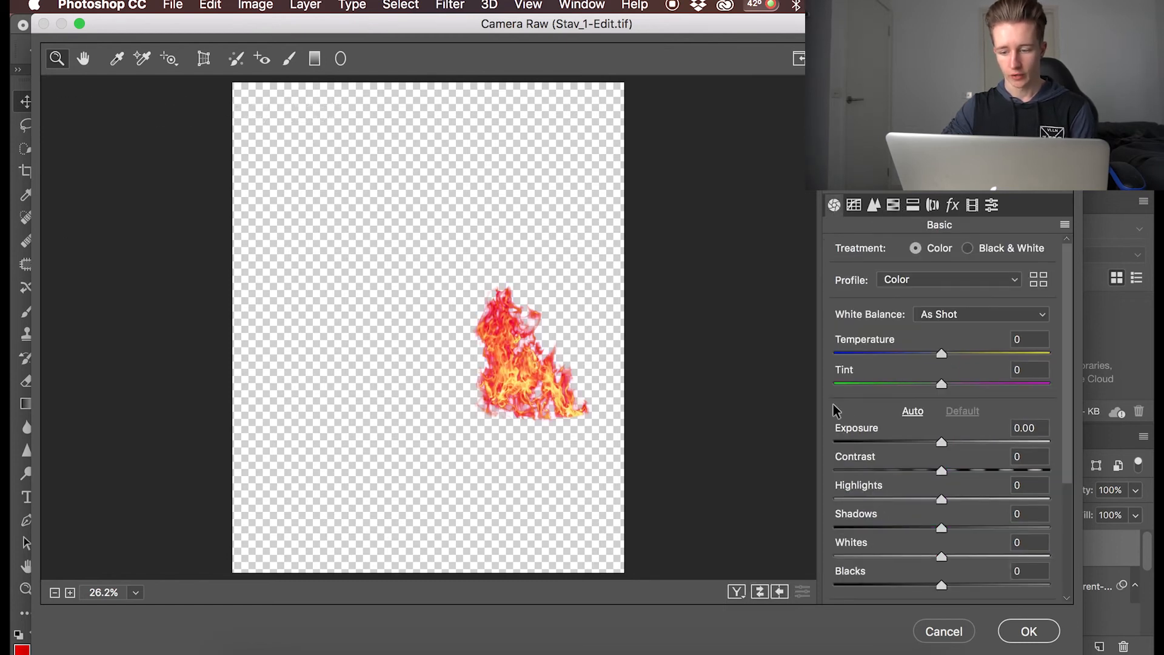
{"action": "scroll", "coordinate": [836, 411], "scroll_direction": "down", "scroll_amount": 5}
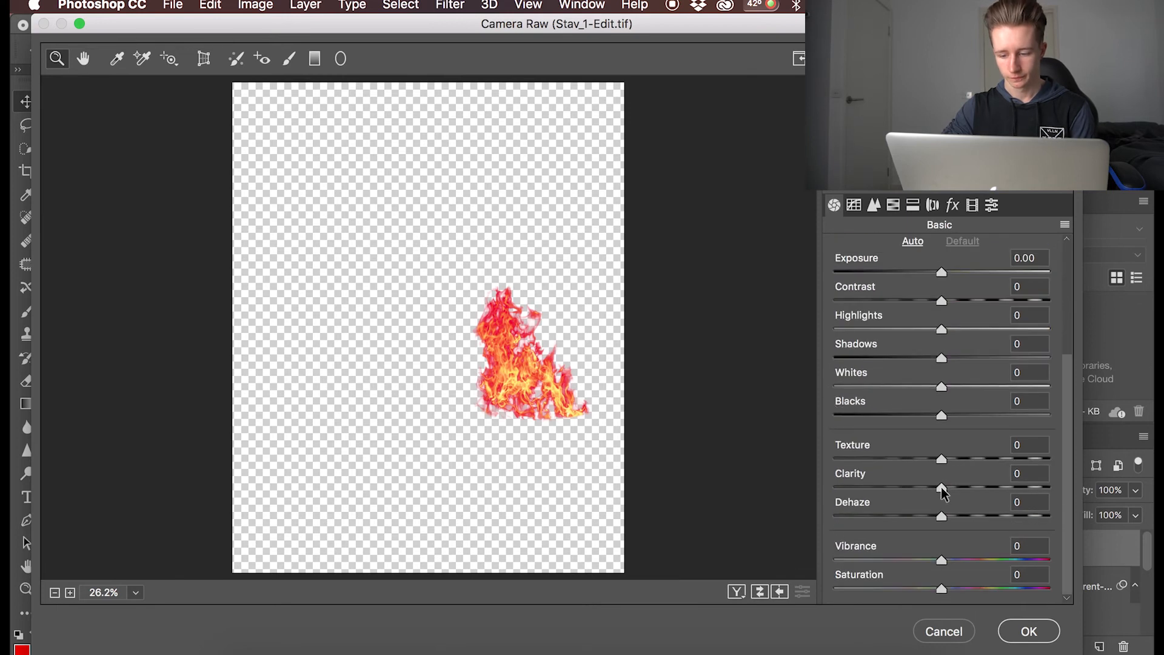
{"action": "left_click_drag", "start_coordinate": [942, 487], "coordinate": [969, 490]}
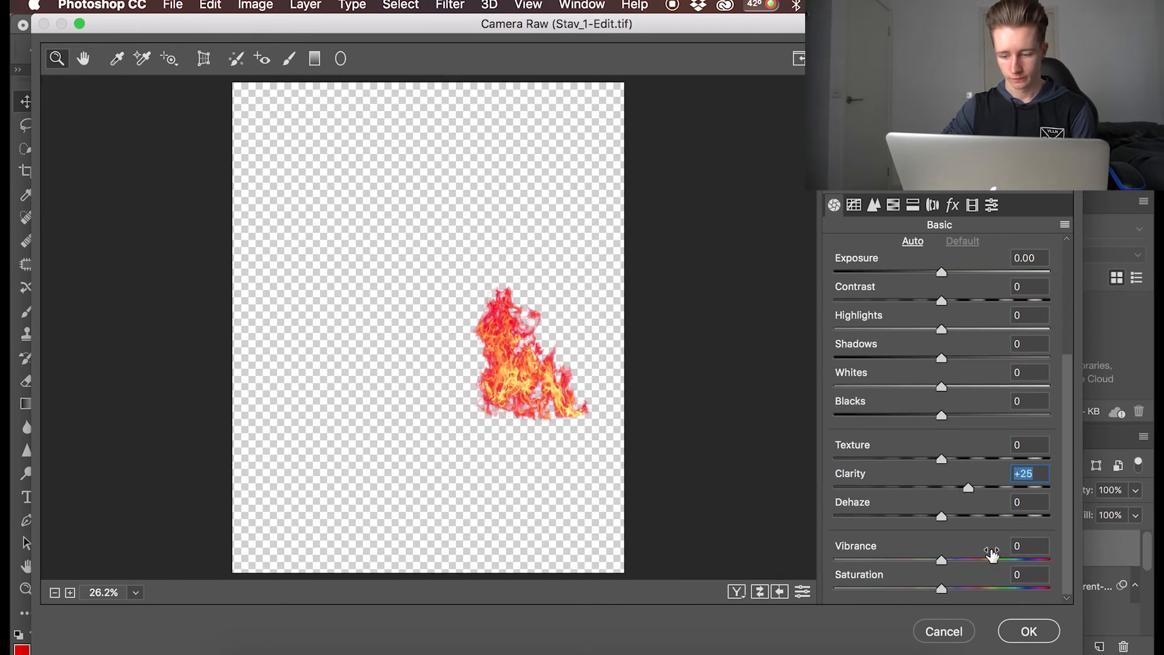
Apply the Camera Raw adjustments and add a layer mask to the flame_PNG13232 layer.
{"action": "left_click", "coordinate": [1029, 632]}
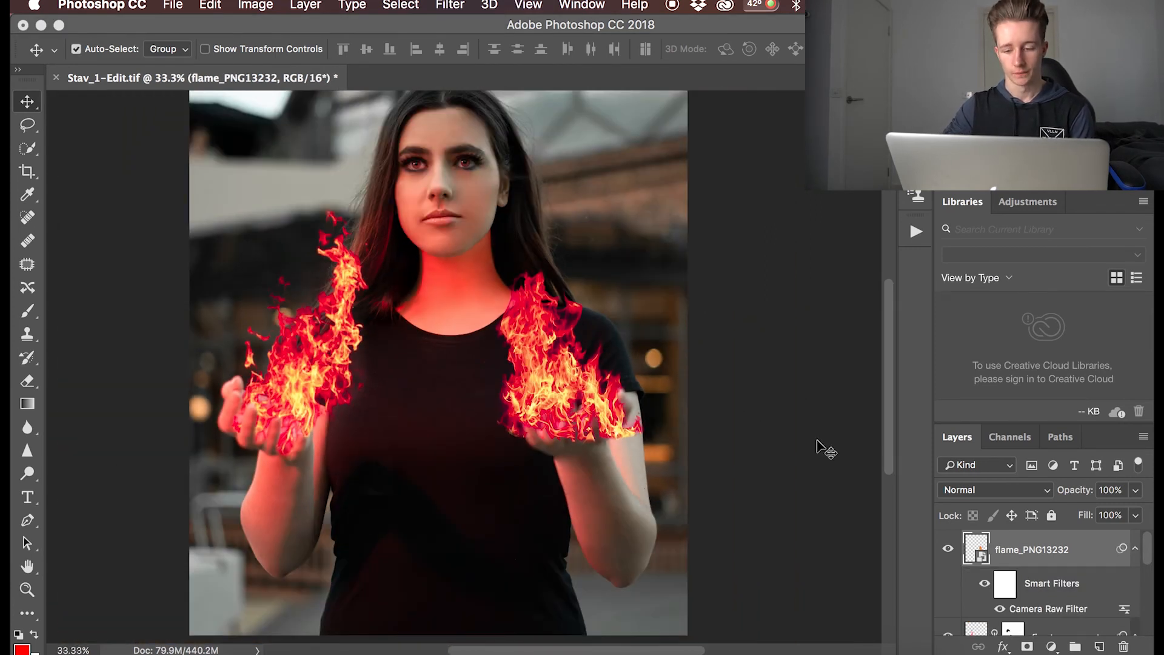
{"action": "key", "text": "super+equal"}
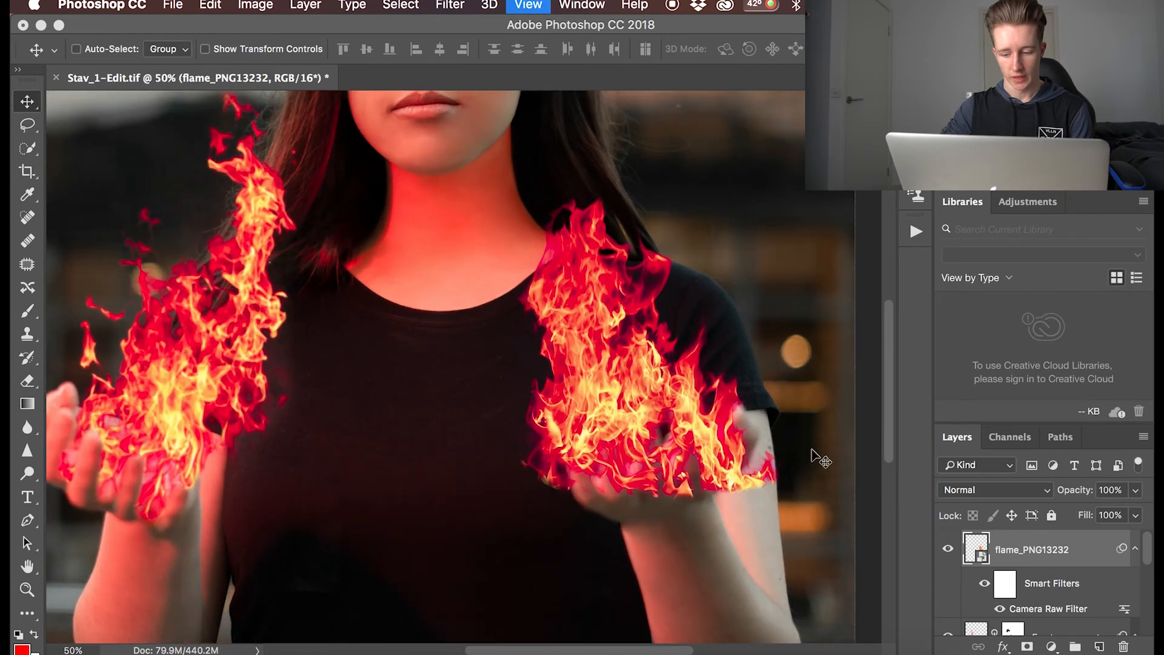
{"action": "key", "text": "super+equal"}
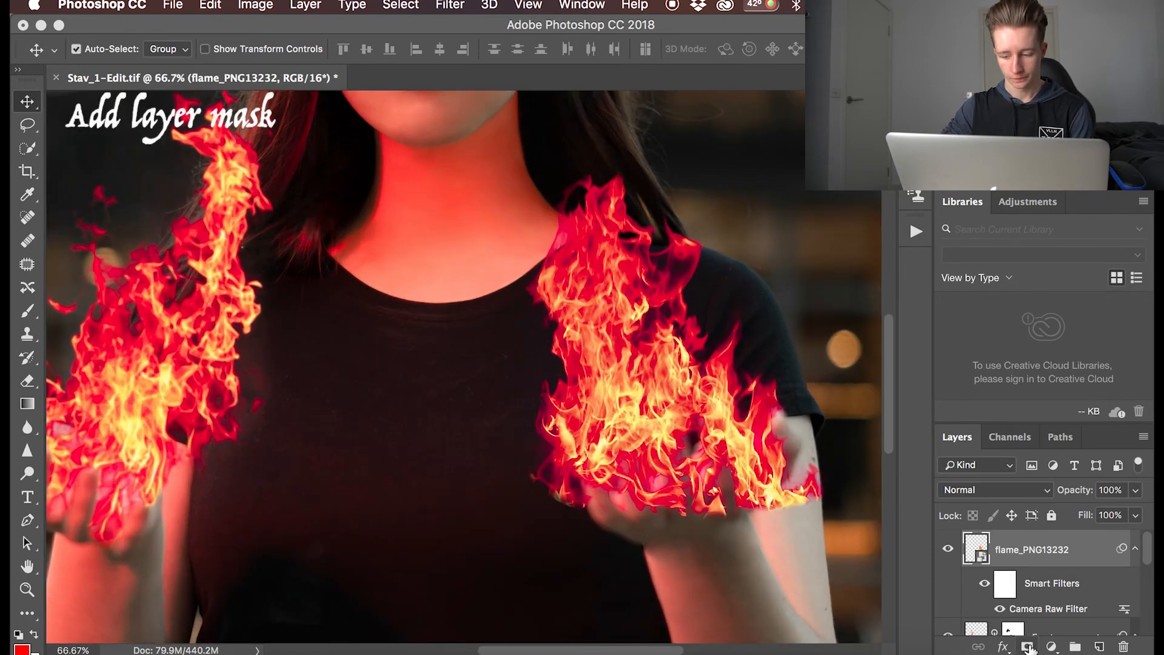
{"action": "left_click", "coordinate": [1027, 646]}
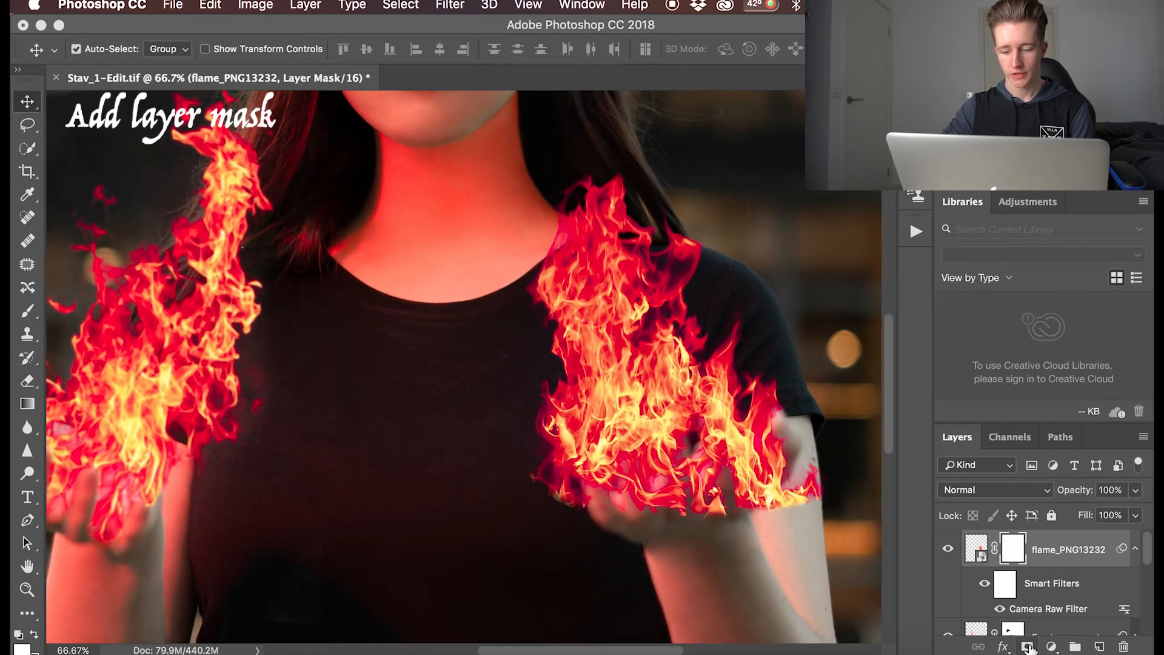
Erase the new flame over the fingers and thumb on its layer mask with an enlarged soft eraser.
{"action": "left_click", "coordinate": [29, 383]}
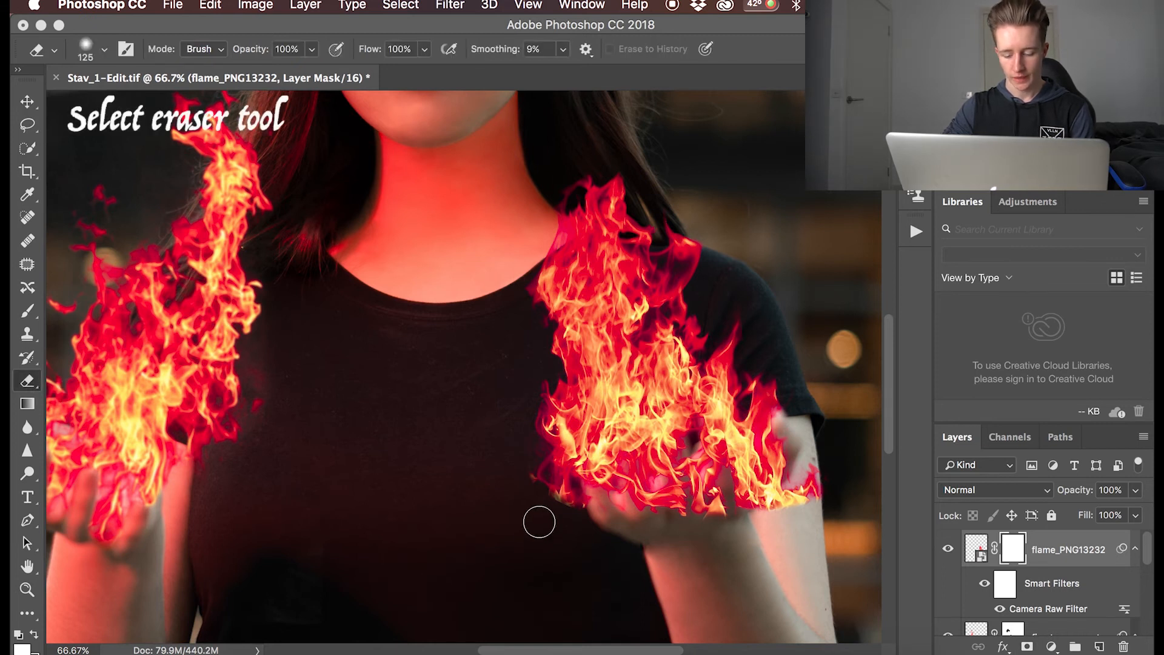
{"action": "key", "text": "bracketright"}
{"action": "key", "text": "bracketright"}
{"action": "key", "text": "bracketright"}
{"action": "mouse_move", "coordinate": [591, 505]}
{"action": "left_mouse_down"}
{"action": "mouse_move", "coordinate": [663, 468]}
{"action": "mouse_move", "coordinate": [664, 426]}
{"action": "mouse_move", "coordinate": [724, 456]}
{"action": "mouse_move", "coordinate": [716, 498]}
{"action": "mouse_move", "coordinate": [748, 498]}
{"action": "mouse_move", "coordinate": [799, 429]}
{"action": "left_mouse_up"}
Paint the flame back in between the fingers on the layer mask with a small soft brush.
{"action": "key", "text": "super+1"}
{"action": "left_click", "coordinate": [27, 312]}
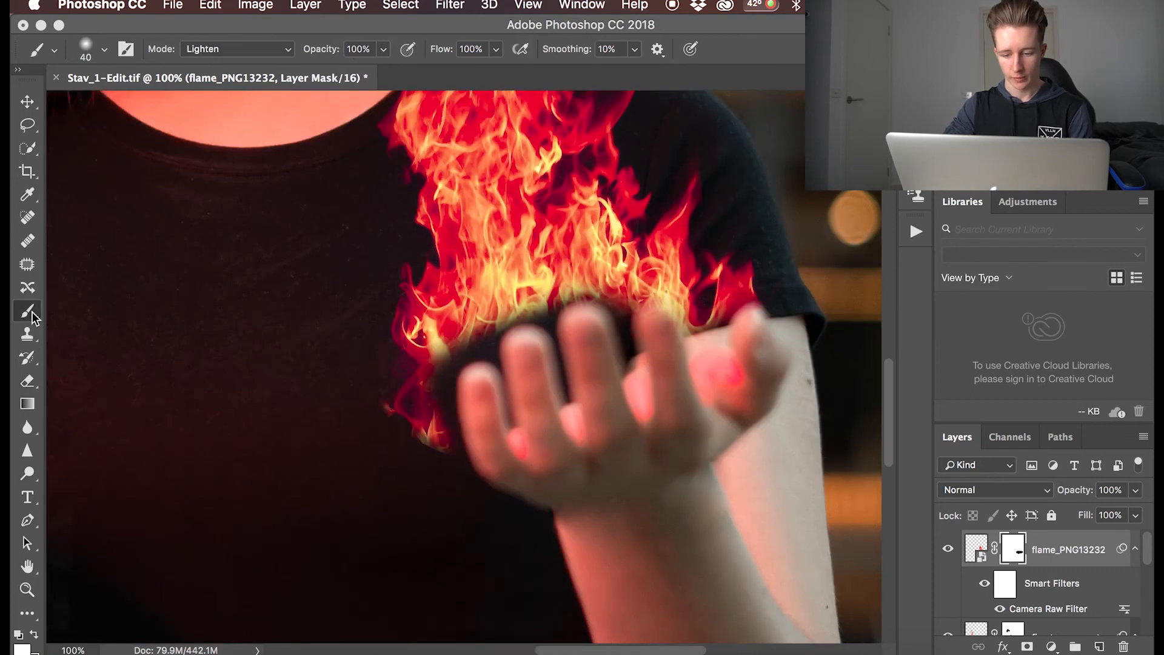
{"action": "key", "text": "super+equal"}
{"action": "key", "text": "bracketleft"}
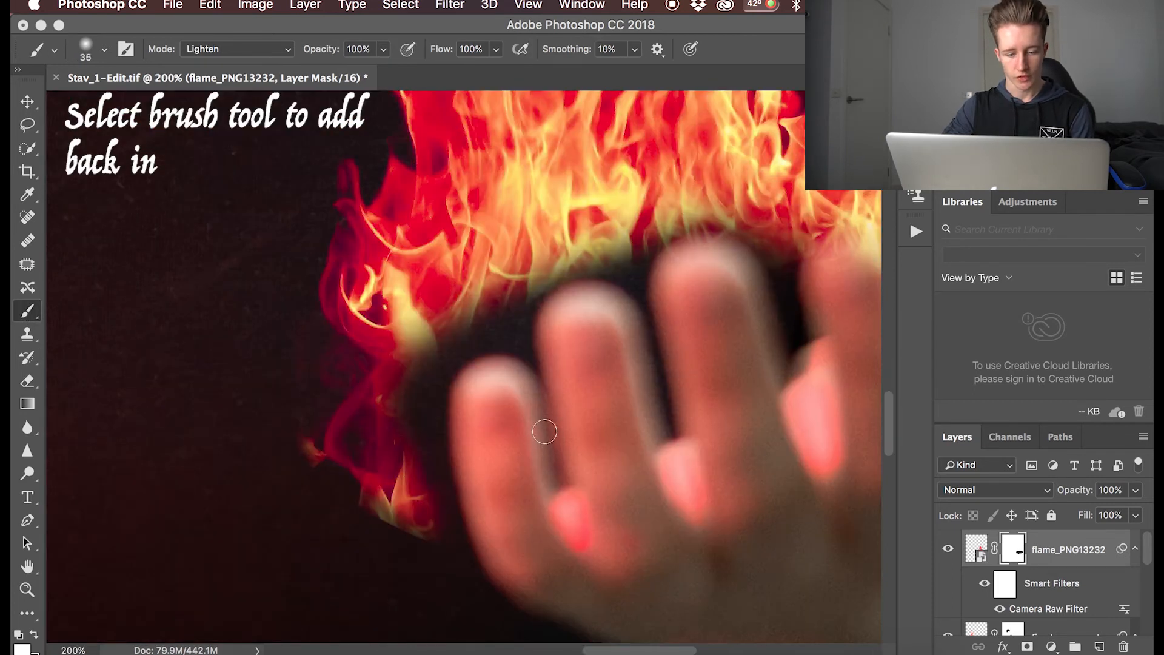
{"action": "key", "text": "bracketleft"}
{"action": "mouse_move", "coordinate": [542, 432]}
{"action": "left_mouse_down"}
{"action": "mouse_move", "coordinate": [536, 409]}
{"action": "mouse_move", "coordinate": [555, 494]}
{"action": "mouse_move", "coordinate": [527, 352]}
{"action": "mouse_move", "coordinate": [468, 383]}
{"action": "mouse_move", "coordinate": [606, 285]}
{"action": "mouse_move", "coordinate": [636, 363]}
{"action": "mouse_move", "coordinate": [655, 363]}
{"action": "mouse_move", "coordinate": [640, 242]}
{"action": "mouse_move", "coordinate": [661, 304]}
{"action": "mouse_move", "coordinate": [788, 273]}
{"action": "mouse_move", "coordinate": [819, 424]}
{"action": "mouse_move", "coordinate": [824, 339]}
{"action": "left_mouse_up"}
Restore the flame beside the little finger and around the other fingertips on the mask, using soft brushes of 45 and 70 pixels.
{"action": "key", "text": "bracketright"}
{"action": "key", "text": "bracketright"}
{"action": "key", "text": "bracketright"}
{"action": "key", "text": "bracketright"}
{"action": "key", "text": "bracketright"}
{"action": "key", "text": "bracketright"}
{"action": "key", "text": "bracketright"}
{"action": "key", "text": "bracketleft"}
{"action": "key", "text": "bracketleft"}
{"action": "key", "text": "bracketleft"}
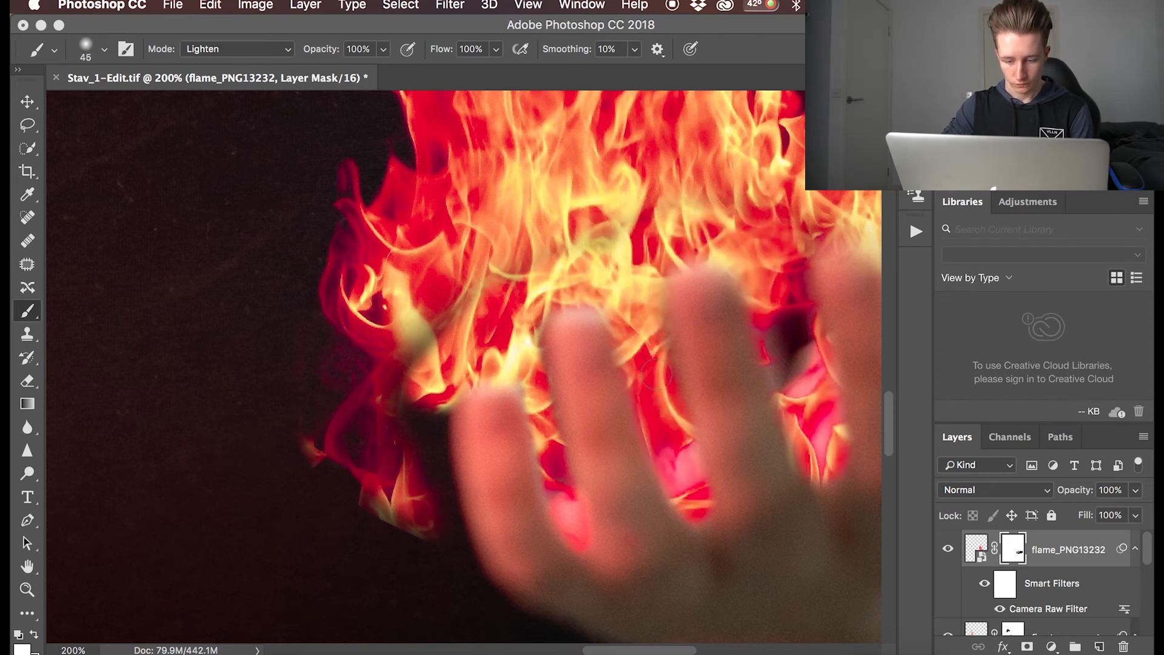
{"action": "mouse_move", "coordinate": [656, 374]}
{"action": "left_mouse_down"}
{"action": "mouse_move", "coordinate": [543, 364]}
{"action": "mouse_move", "coordinate": [436, 465]}
{"action": "left_mouse_up"}
{"action": "scroll", "coordinate": [436, 465], "scroll_direction": "right", "scroll_amount": 5}
{"action": "key", "text": "bracketright"}
{"action": "key", "text": "bracketright"}
{"action": "key", "text": "bracketright"}
{"action": "mouse_move", "coordinate": [710, 339]}
{"action": "left_mouse_down"}
{"action": "mouse_move", "coordinate": [650, 260]}
{"action": "mouse_move", "coordinate": [731, 439]}
{"action": "mouse_move", "coordinate": [750, 453]}
{"action": "mouse_move", "coordinate": [748, 275]}
{"action": "mouse_move", "coordinate": [788, 279]}
{"action": "mouse_move", "coordinate": [848, 330]}
{"action": "mouse_move", "coordinate": [606, 300]}
{"action": "left_mouse_up"}
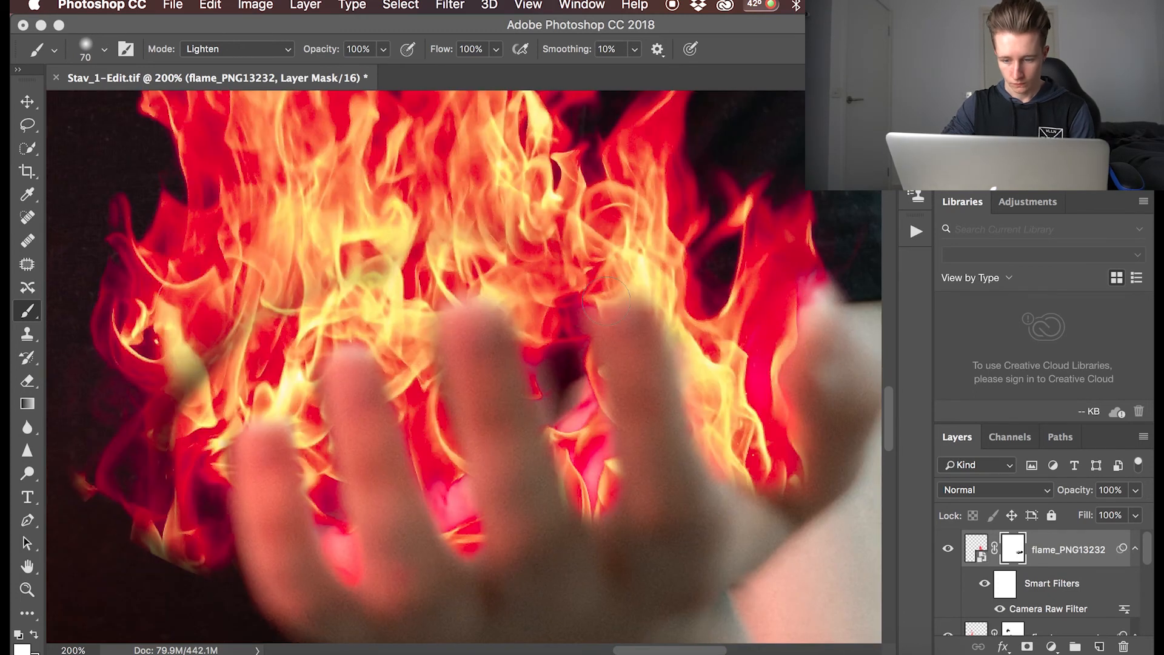
Unlink the flame_PNG13232 image from its layer mask and nudge the flame slightly within the hand.
{"action": "key", "text": "super+minus"}
{"action": "key", "text": "v"}
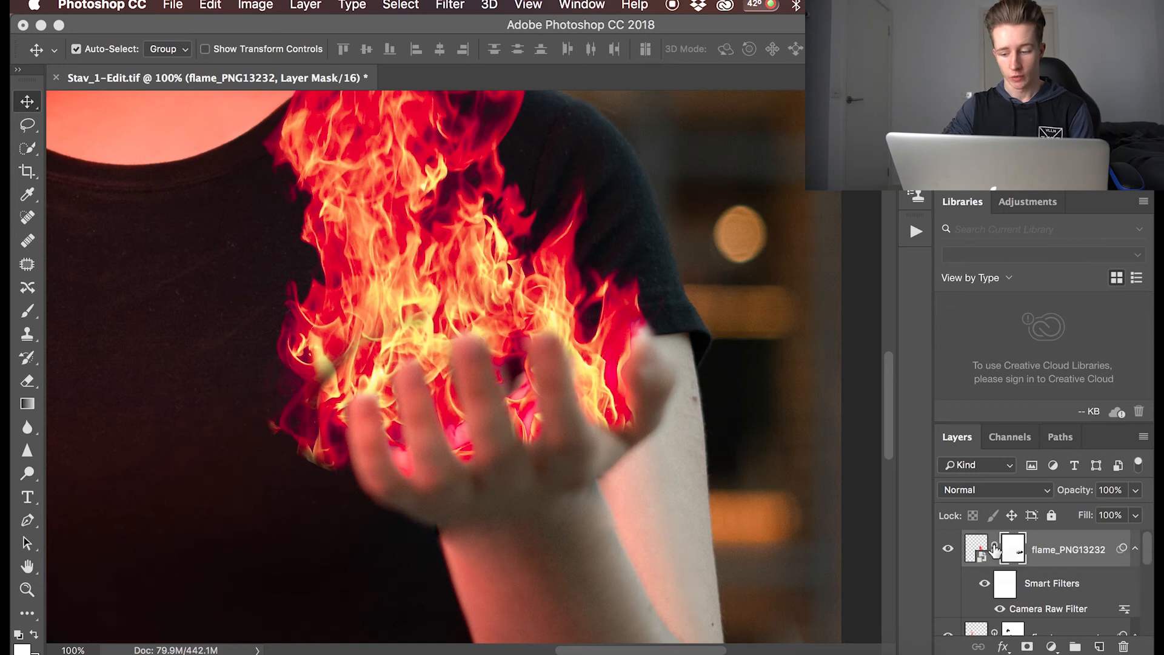
{"action": "left_click", "coordinate": [974, 548]}
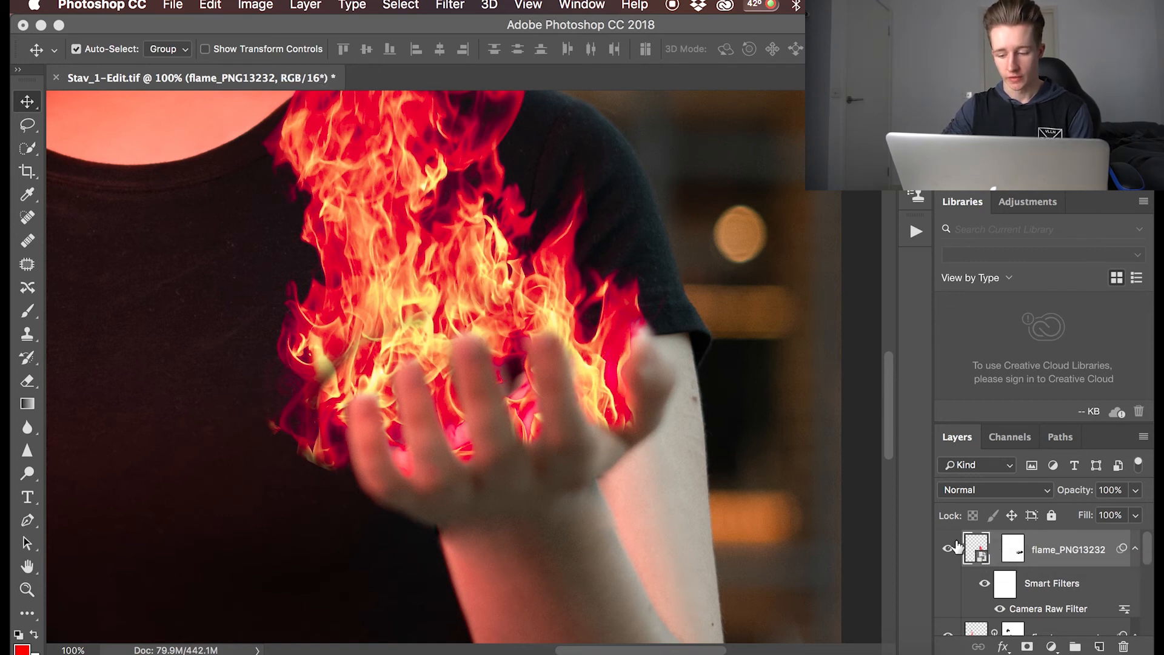
{"action": "left_click_drag", "start_coordinate": [433, 326], "coordinate": [456, 321]}
Free-transform the unlinked flame to enlarge it slightly upward and rotate it a touch, then apply the transform.
{"action": "key", "text": "super+minus"}
{"action": "key", "text": "super+minus"}
{"action": "key", "text": "super+minus"}
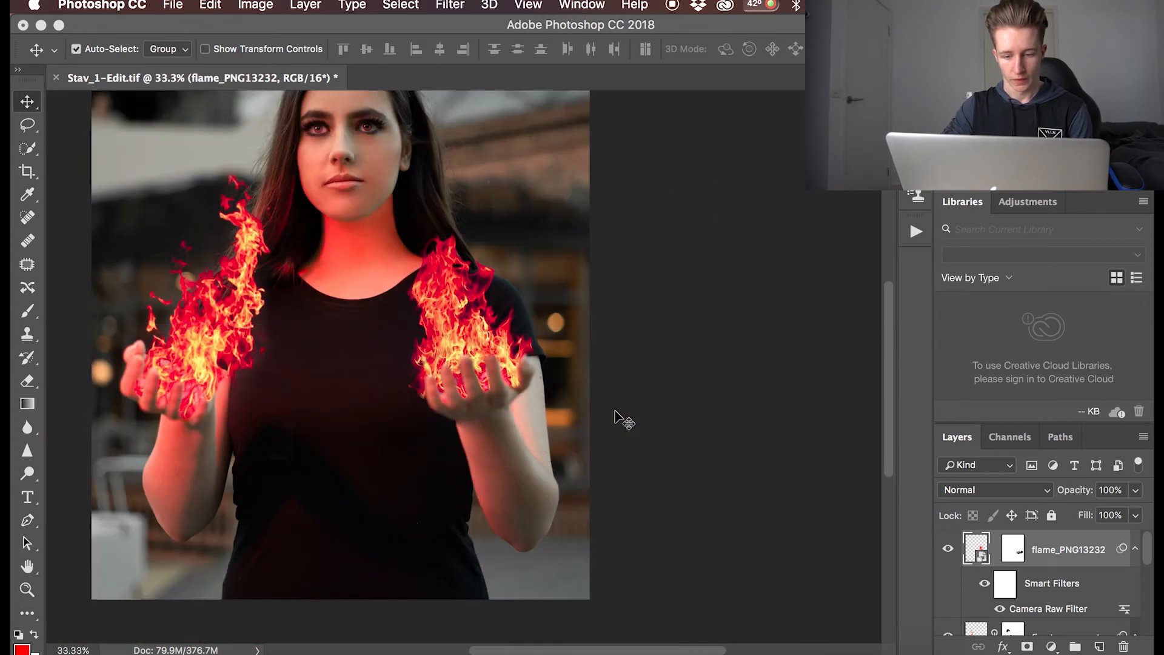
{"action": "key", "text": "super+t"}
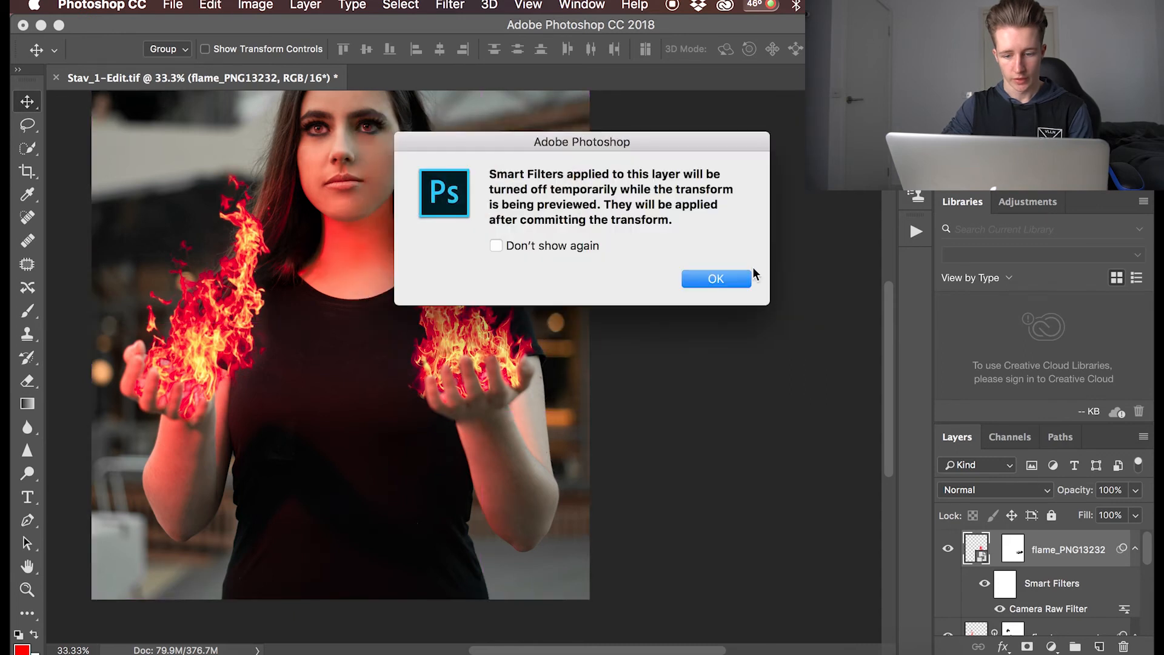
{"action": "left_click", "coordinate": [716, 279]}
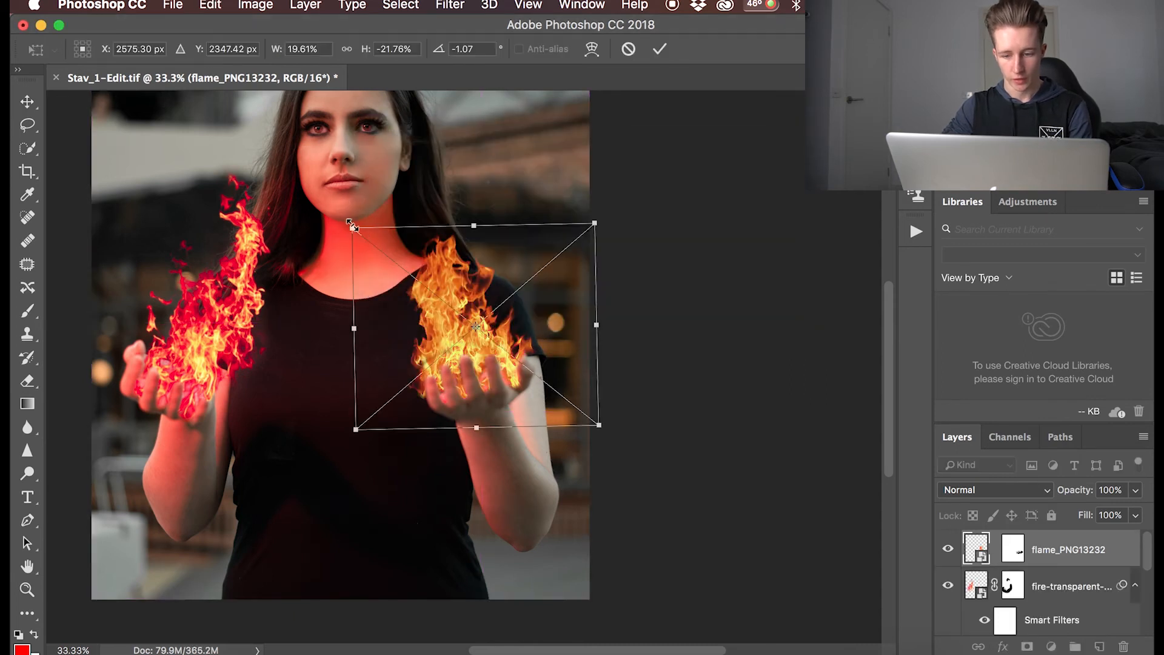
{"action": "left_click_drag", "start_coordinate": [351, 225], "coordinate": [352, 208]}
{"action": "left_click_drag", "start_coordinate": [616, 316], "coordinate": [614, 307]}
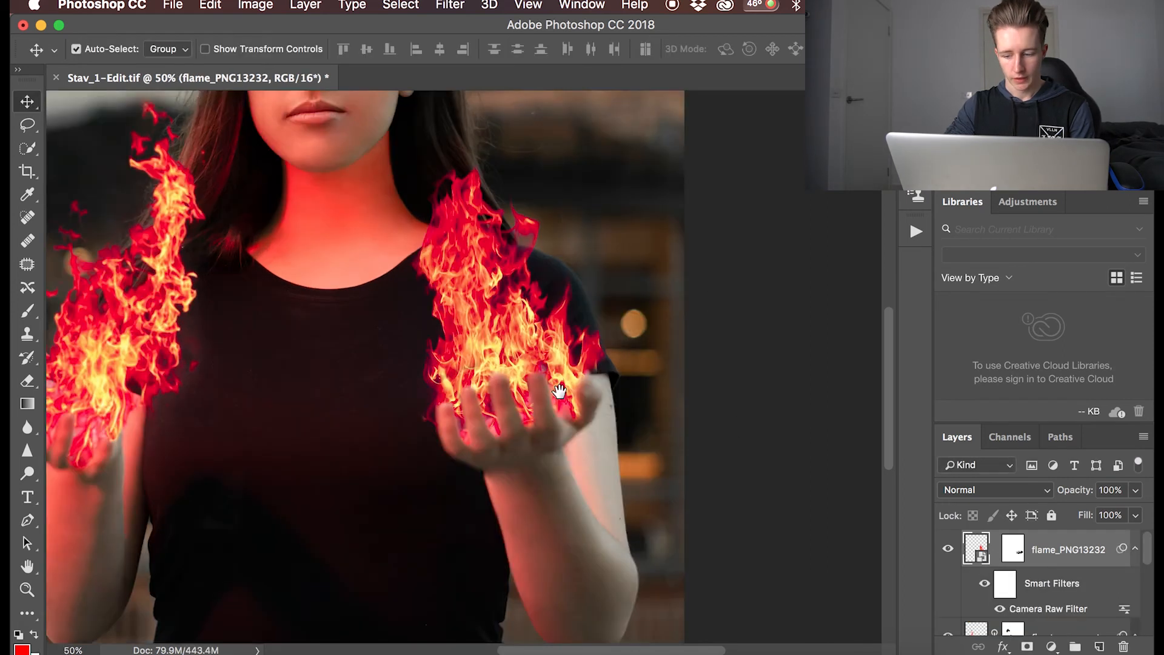
Apply a Gaussian Blur with a radius of 2.8 pixels to the flame_PNG13232 layer.
{"action": "scroll", "coordinate": [558, 393], "scroll_direction": "up", "scroll_amount": 1}
{"action": "scroll", "coordinate": [559, 393], "scroll_direction": "left", "scroll_amount": 1}
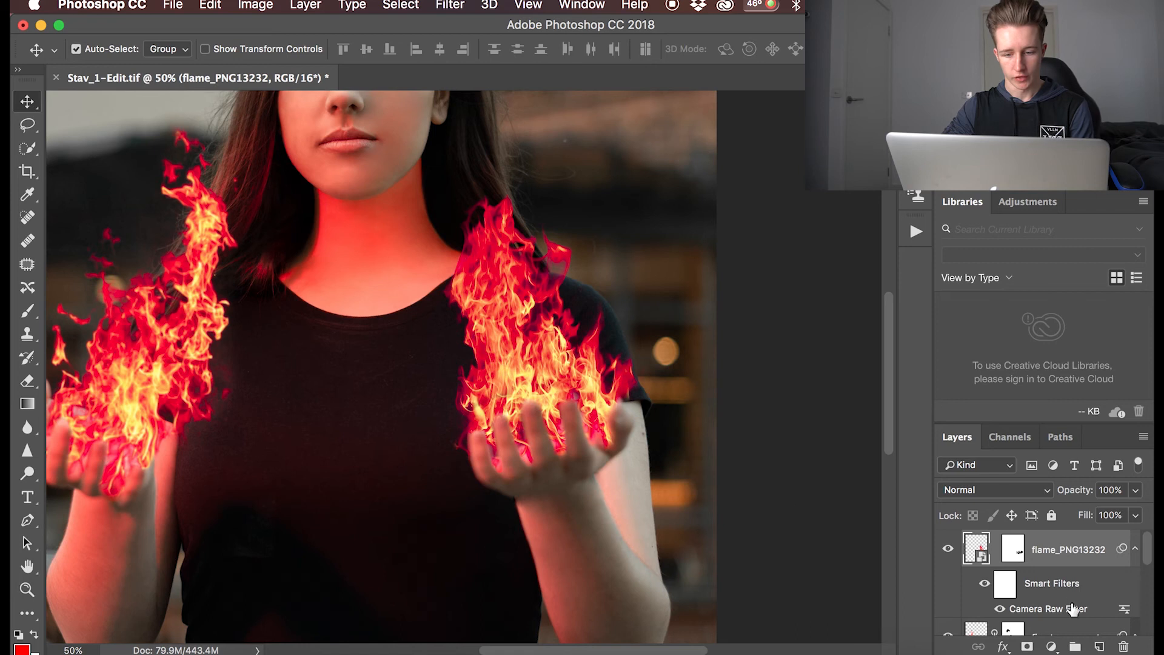
{"action": "left_click", "coordinate": [450, 5]}
{"action": "mouse_move", "coordinate": [499, 216]}
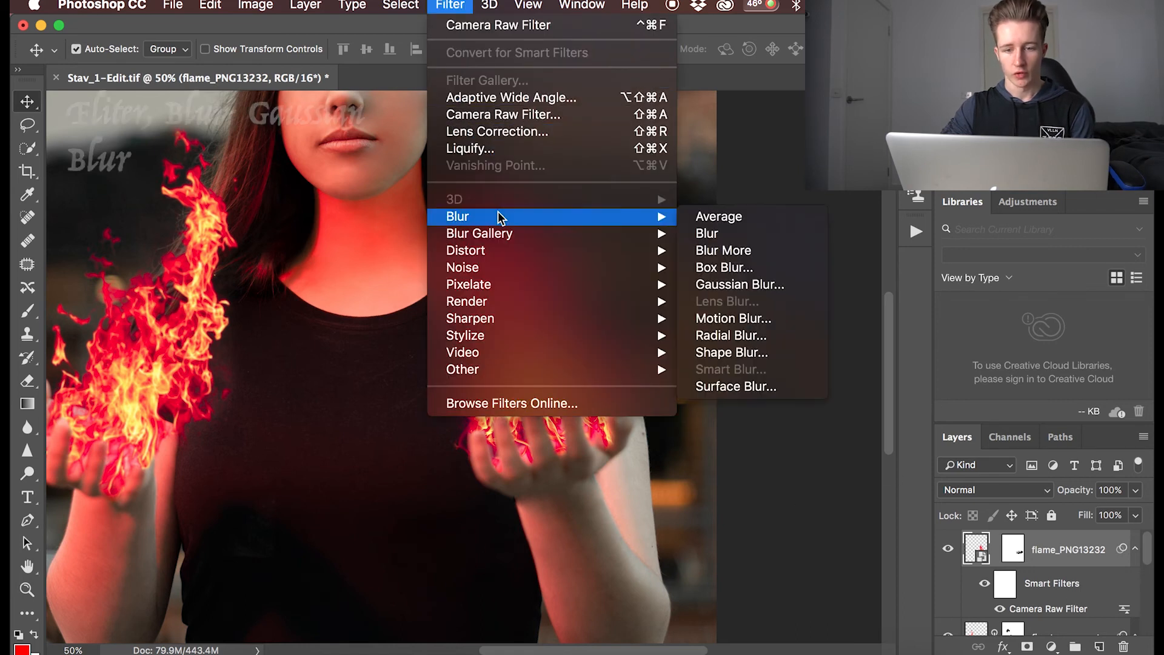
{"action": "left_click", "coordinate": [738, 285]}
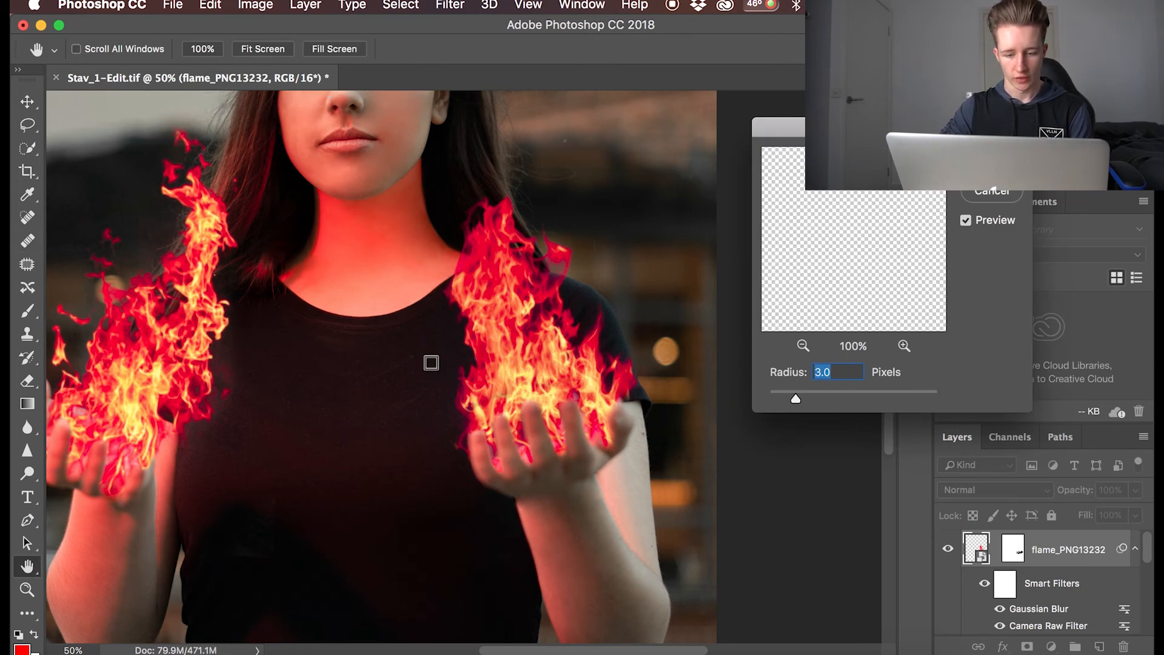
{"action": "left_click_drag", "start_coordinate": [372, 356], "coordinate": [482, 363]}
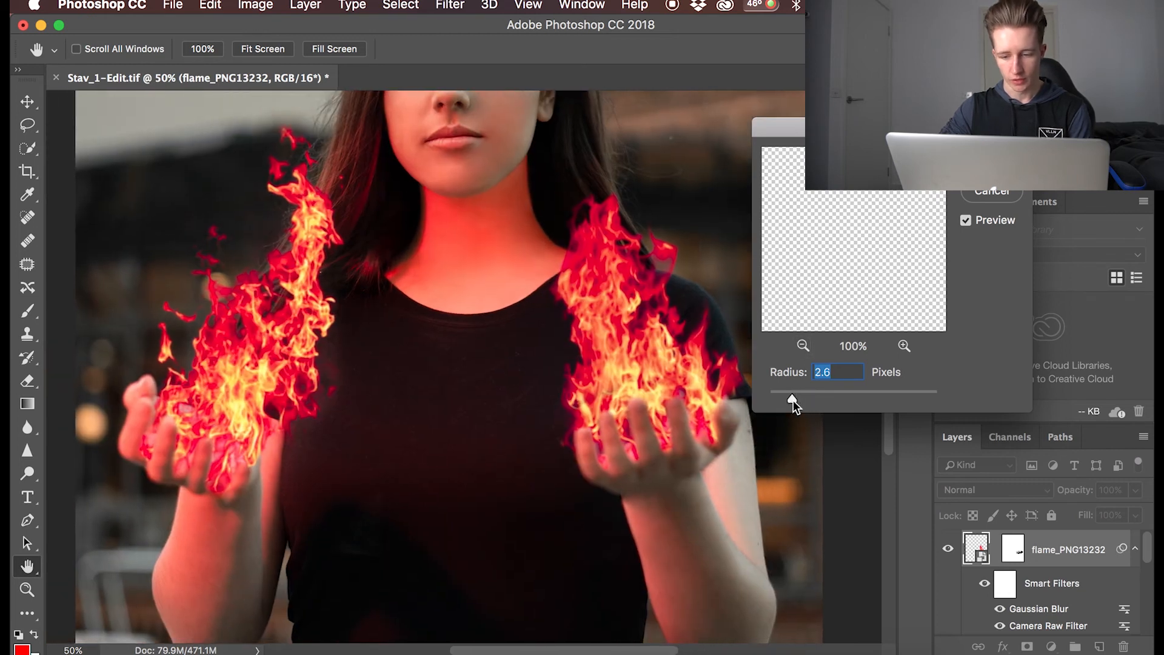
{"action": "left_click_drag", "start_coordinate": [793, 400], "coordinate": [794, 400]}
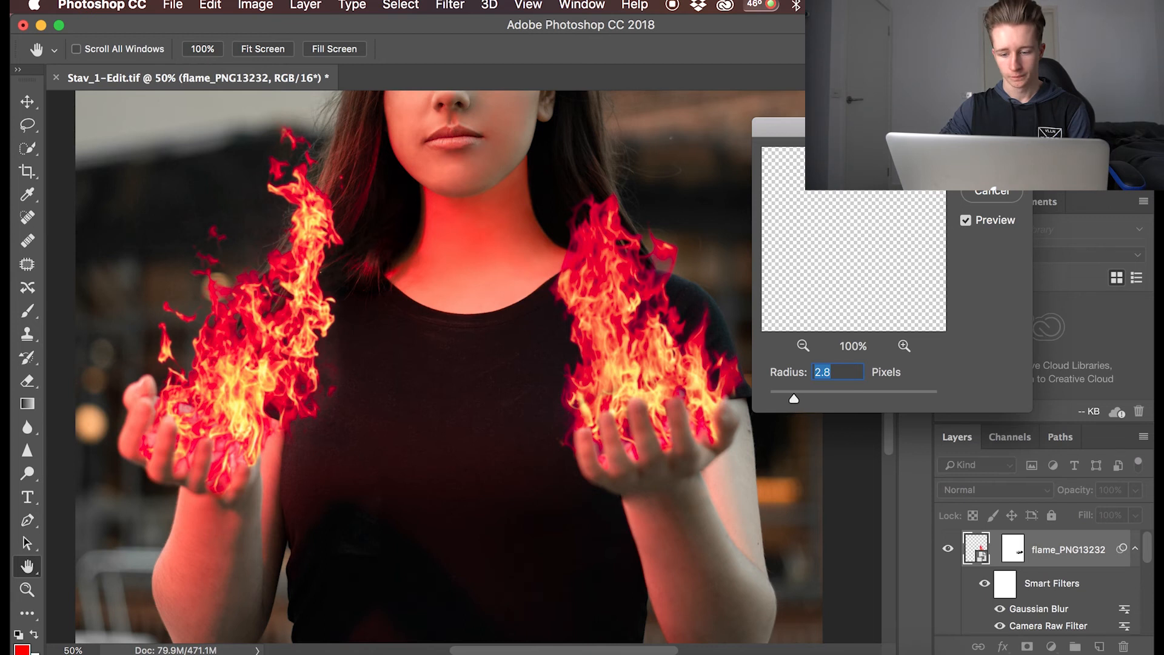
{"action": "key", "text": "Return"}
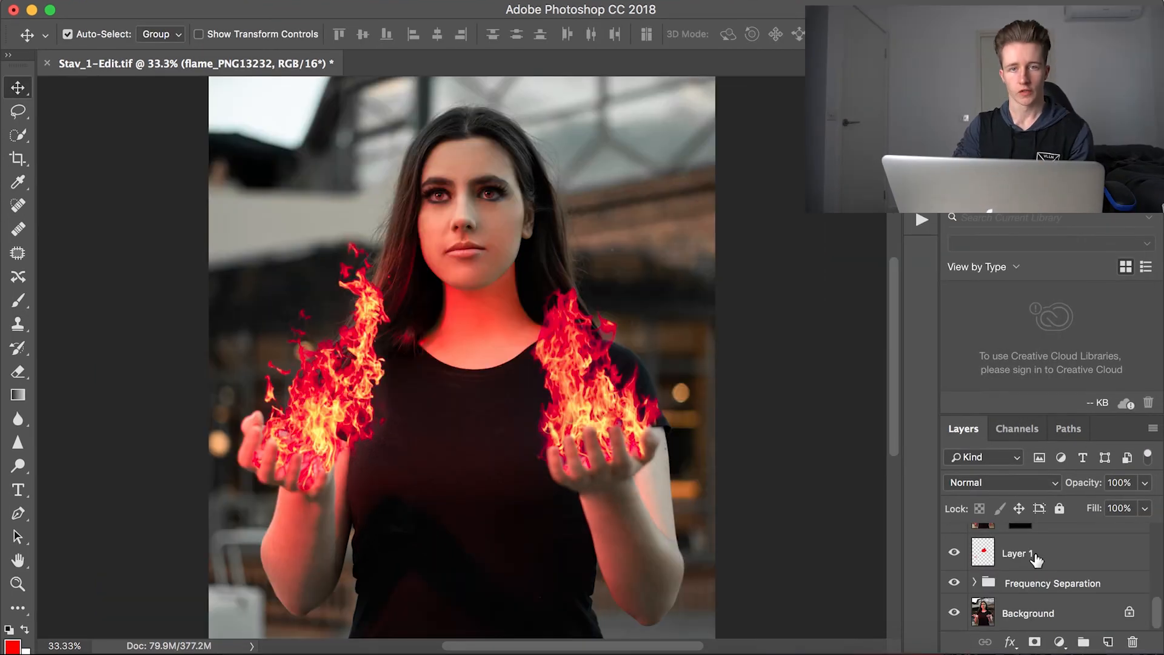
Rename the fire-transparent-png-image layer as Fire_Left.
{"action": "scroll", "coordinate": [1035, 557], "scroll_direction": "up", "scroll_amount": 3}
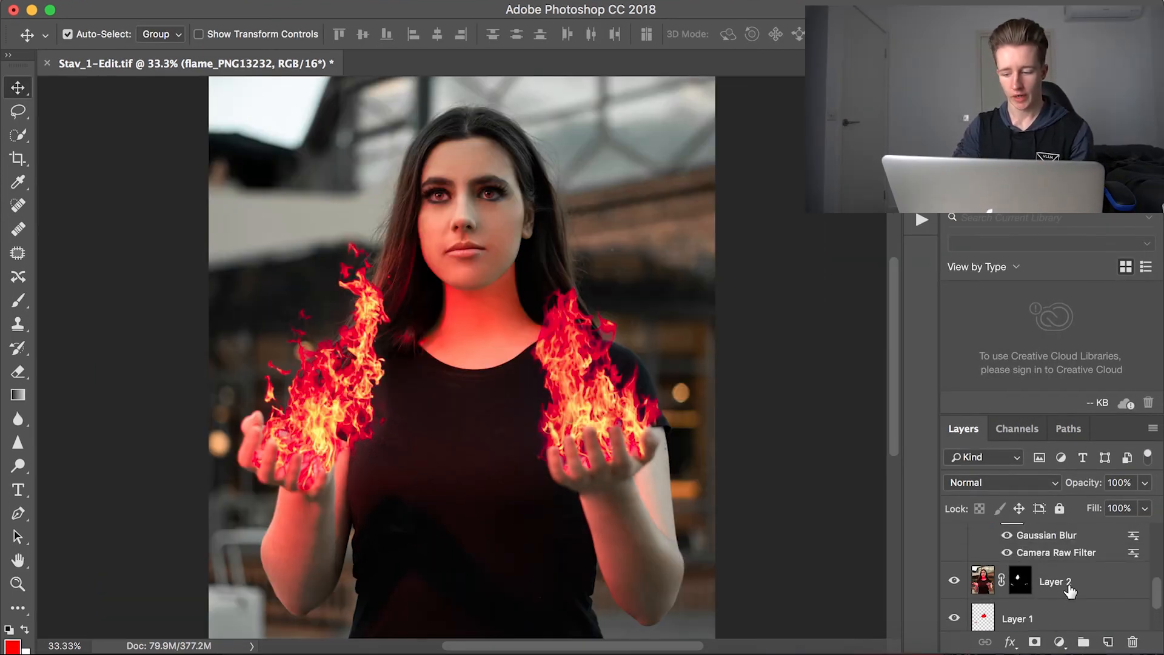
{"action": "scroll", "coordinate": [1070, 590], "scroll_direction": "up", "scroll_amount": 2}
{"action": "left_click", "coordinate": [1071, 550]}
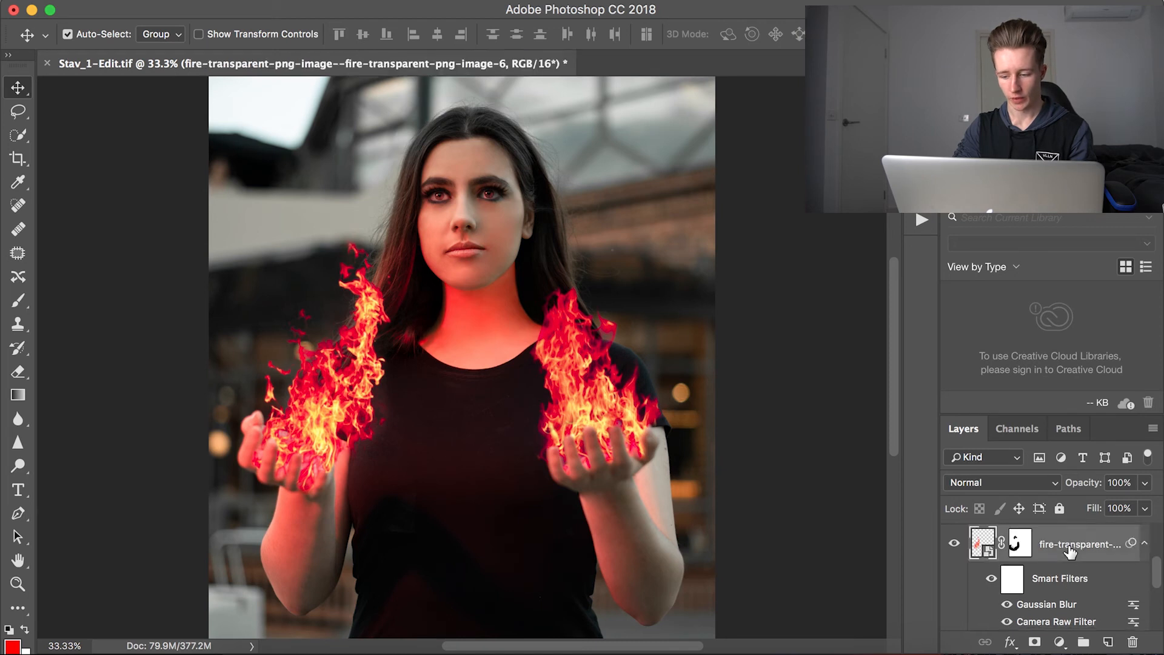
{"action": "key", "text": "BackSpace"}
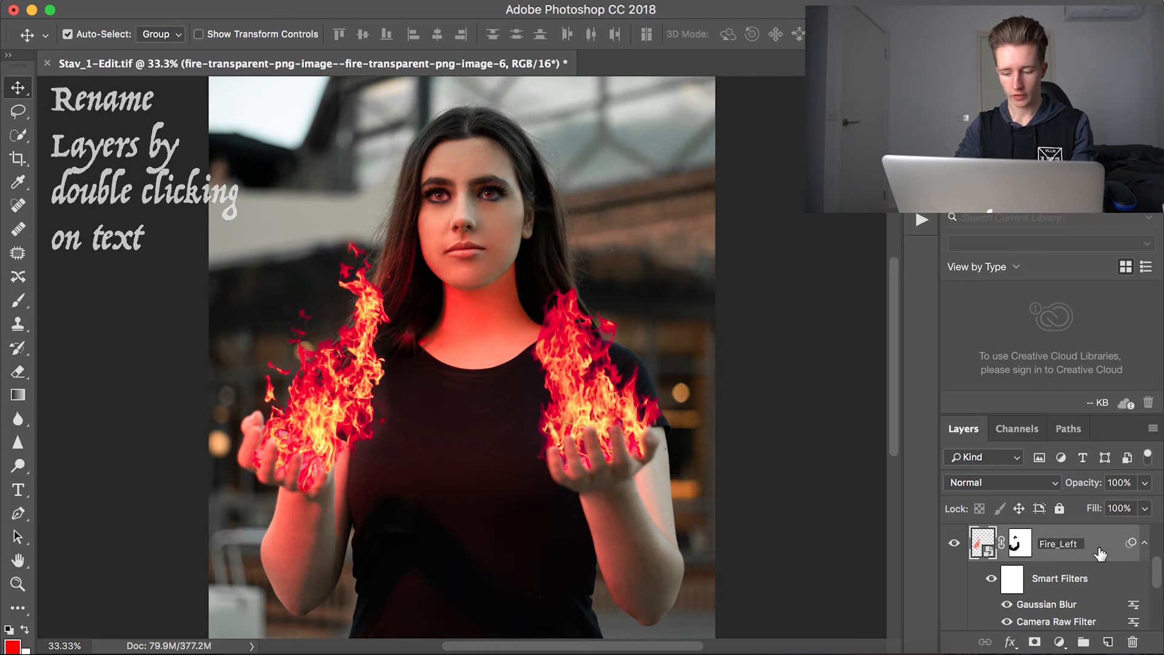
{"action": "key", "text": "Return"}
Rename the flame_PNG13232 layer as Fire_Right.
{"action": "double_click", "coordinate": [1072, 544]}
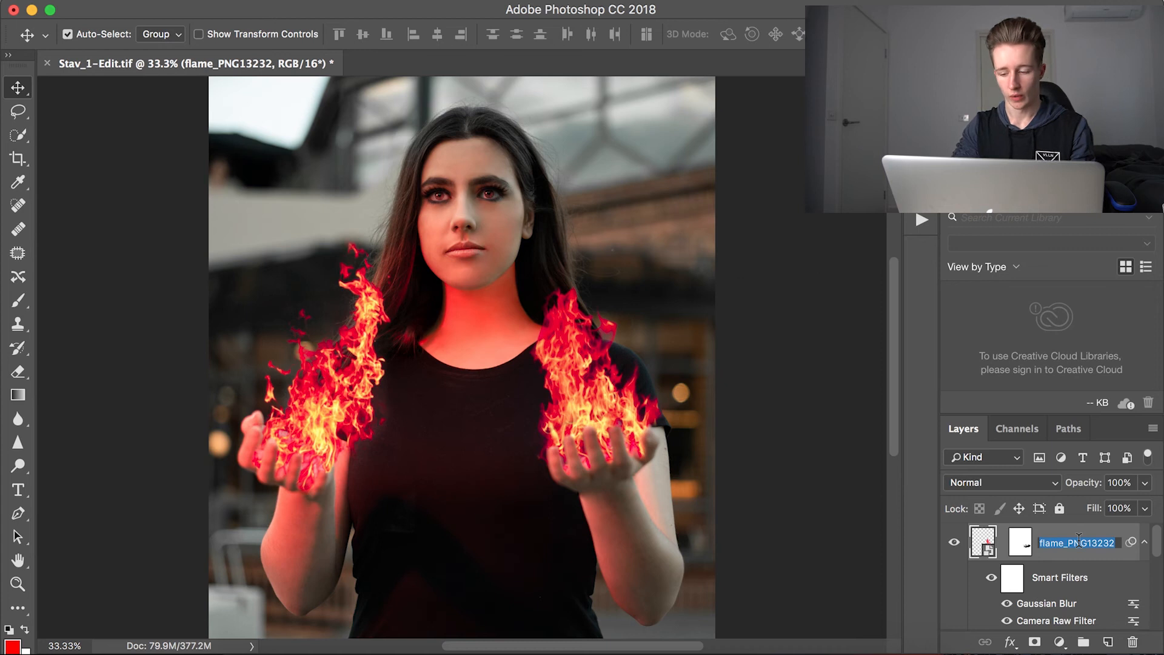
{"action": "key", "text": "BackSpace"}
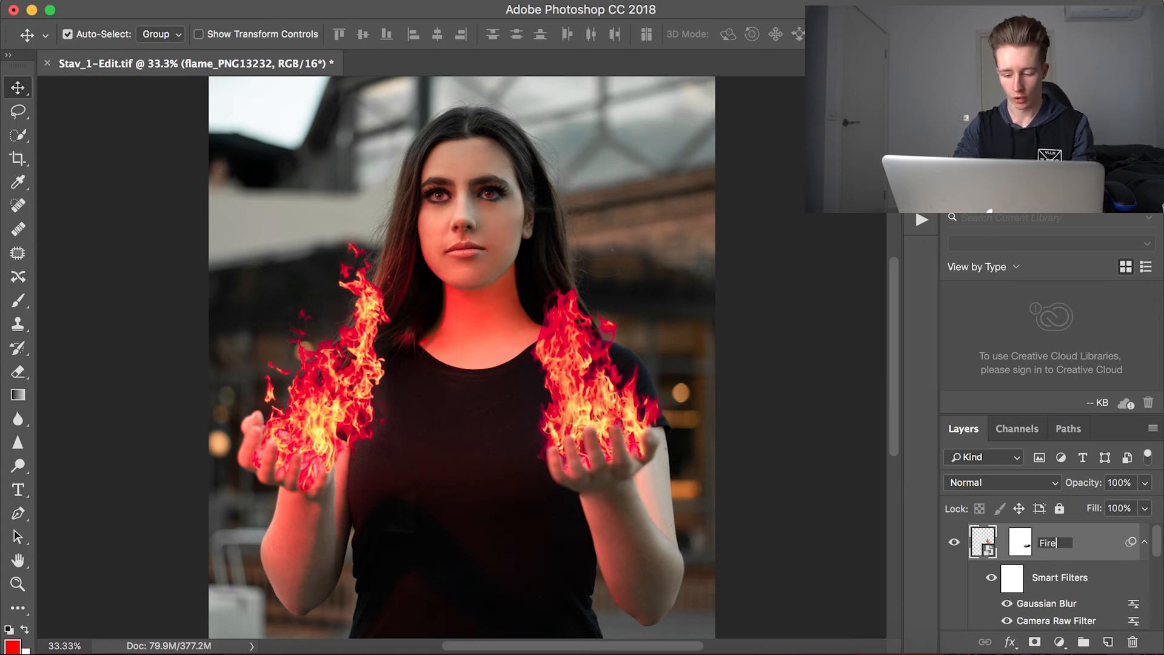
{"action": "key", "text": "Return"}
Collapse the smart filters of both fire layers and rename Layer 2 as Red_Light_Hair.
{"action": "scroll", "coordinate": [1087, 579], "scroll_direction": "down", "scroll_amount": 3}
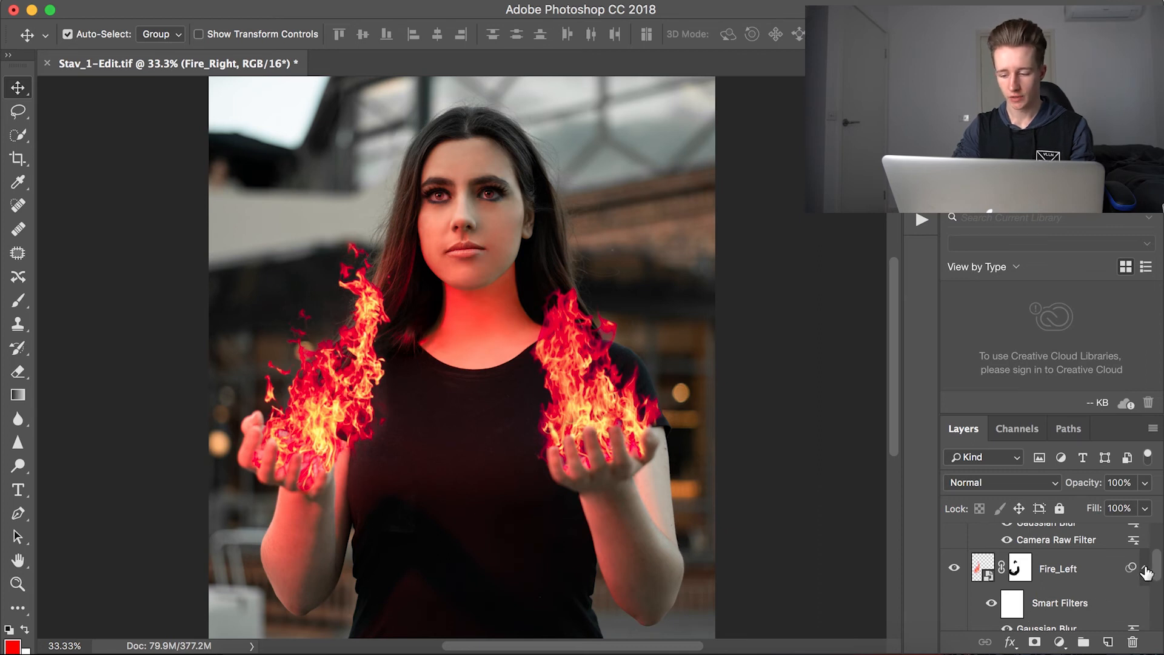
{"action": "scroll", "coordinate": [1146, 572], "scroll_direction": "down", "scroll_amount": 3}
{"action": "double_click", "coordinate": [1066, 555]}
{"action": "type", "text": "R"}
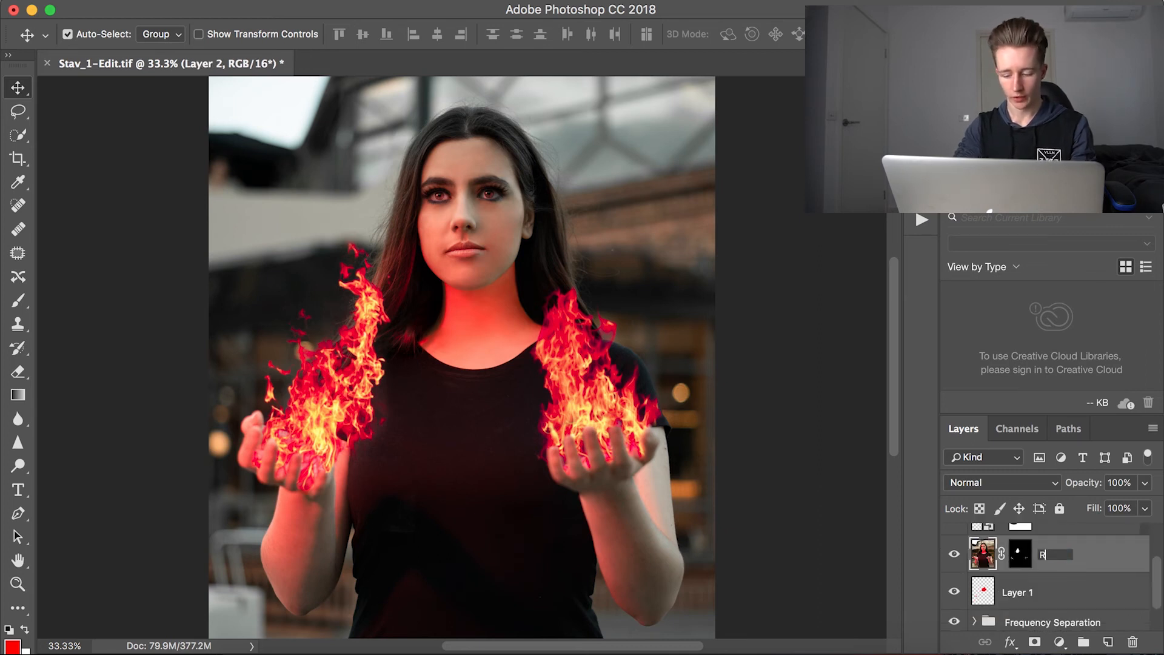
{"action": "type", "text": "ed_Ligh"}
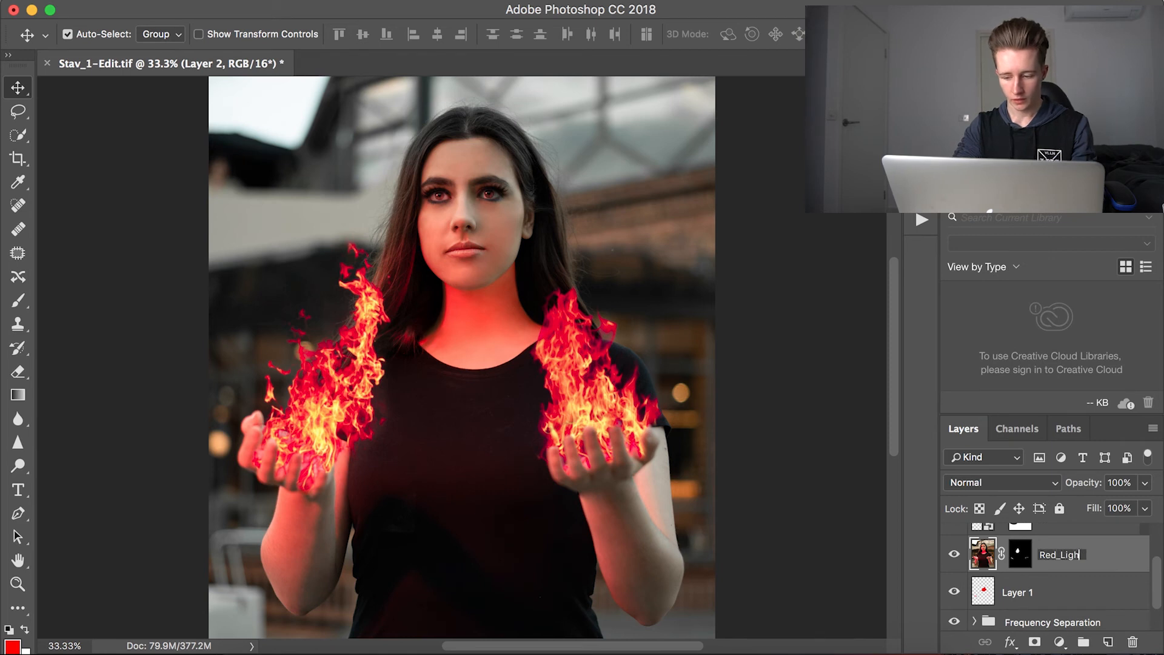
{"action": "type", "text": "t_Hair"}
{"action": "key", "text": "Return"}
Toggle Layer 1's visibility to identify its content and rename the layer as Red_Light_Neck.
{"action": "left_click", "coordinate": [954, 592]}
{"action": "left_click", "coordinate": [954, 592]}
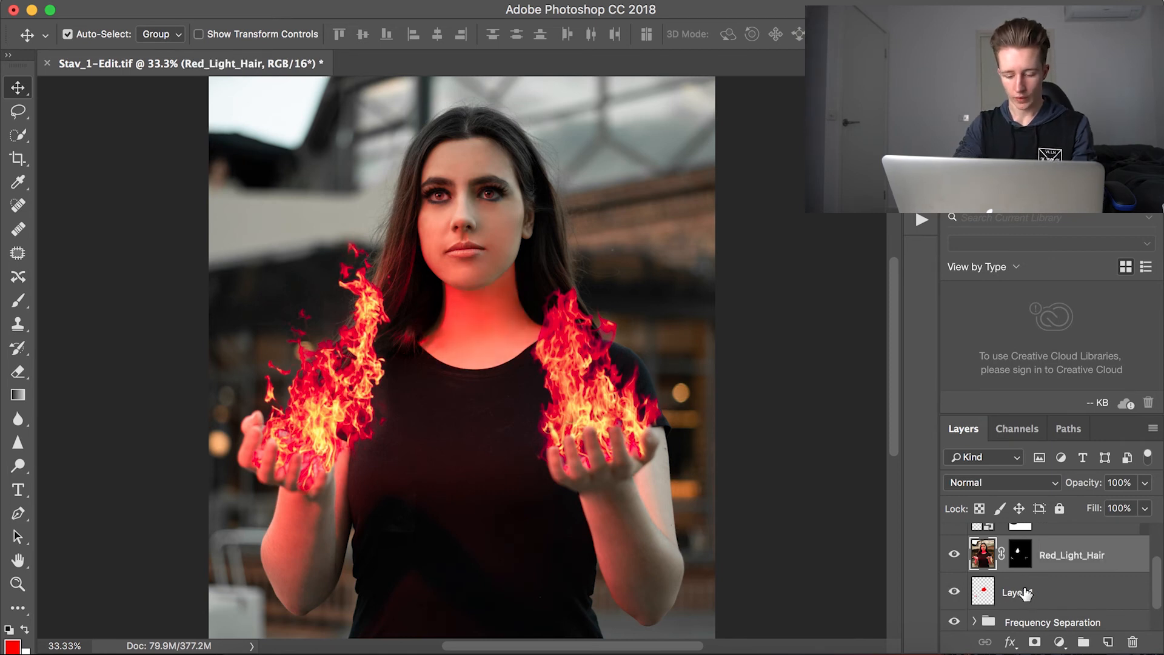
{"action": "double_click", "coordinate": [1021, 592]}
{"action": "type", "text": "Red_Light_N"}
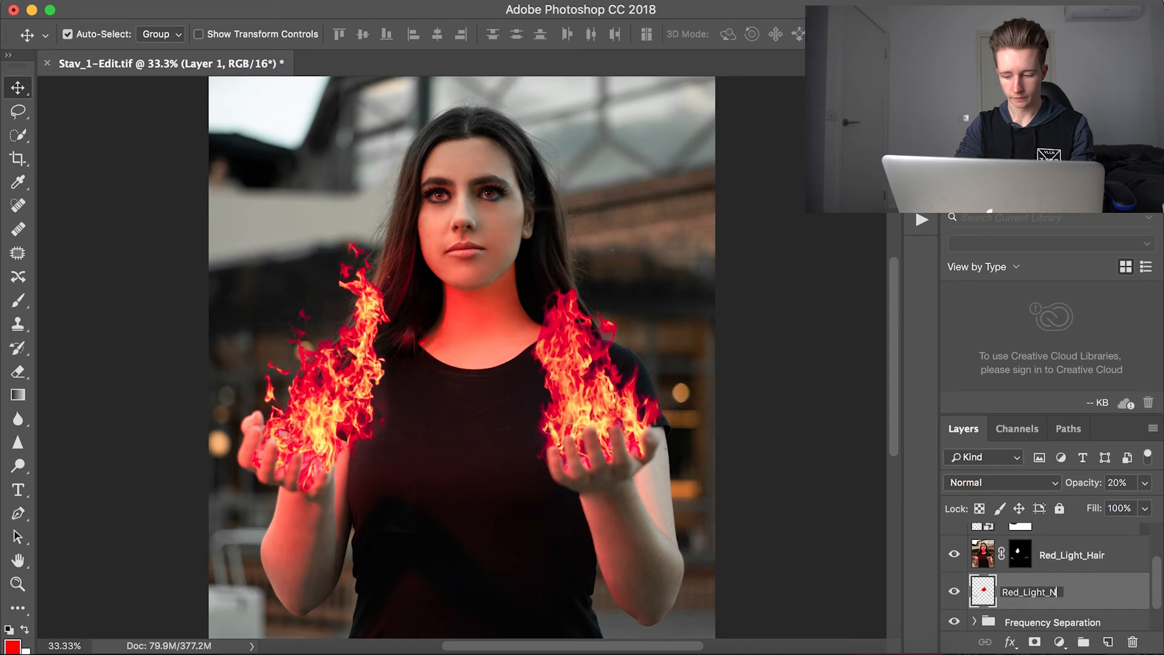
{"action": "type", "text": "eck"}
{"action": "key", "text": "Return"}
Inspect the red lighting around the neck and hands by toggling the visibility of the Red_Light_Neck layer.
{"action": "scroll", "coordinate": [1087, 605], "scroll_direction": "up", "scroll_amount": 2}
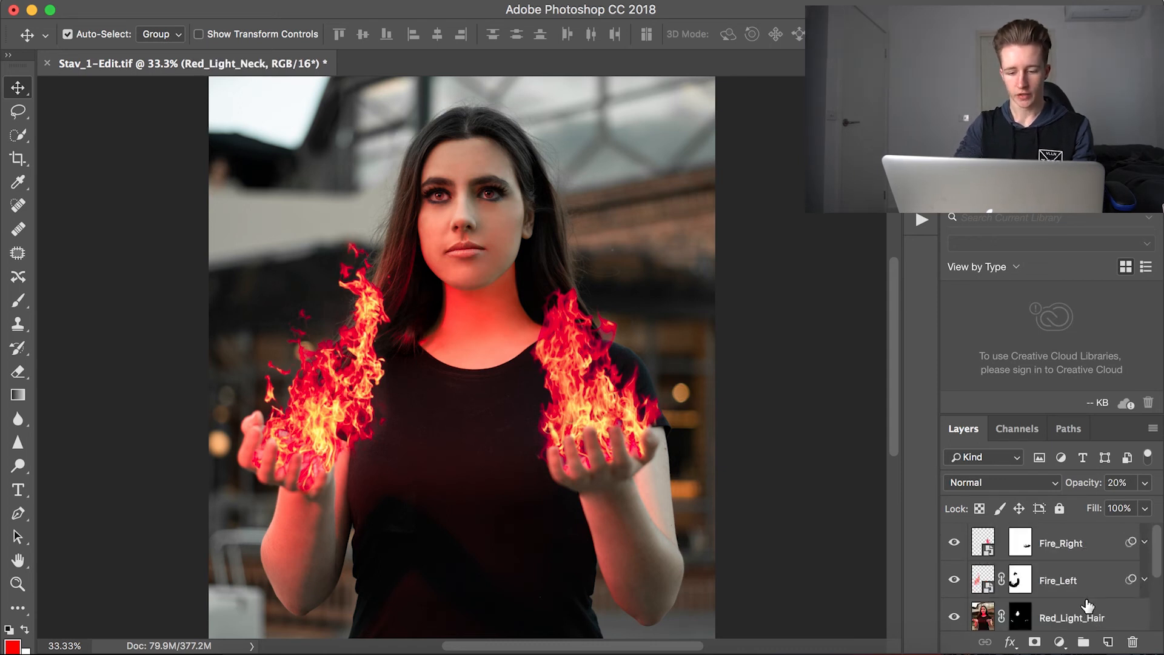
{"action": "scroll", "coordinate": [1087, 605], "scroll_direction": "down", "scroll_amount": 1}
{"action": "key", "text": "super+equal"}
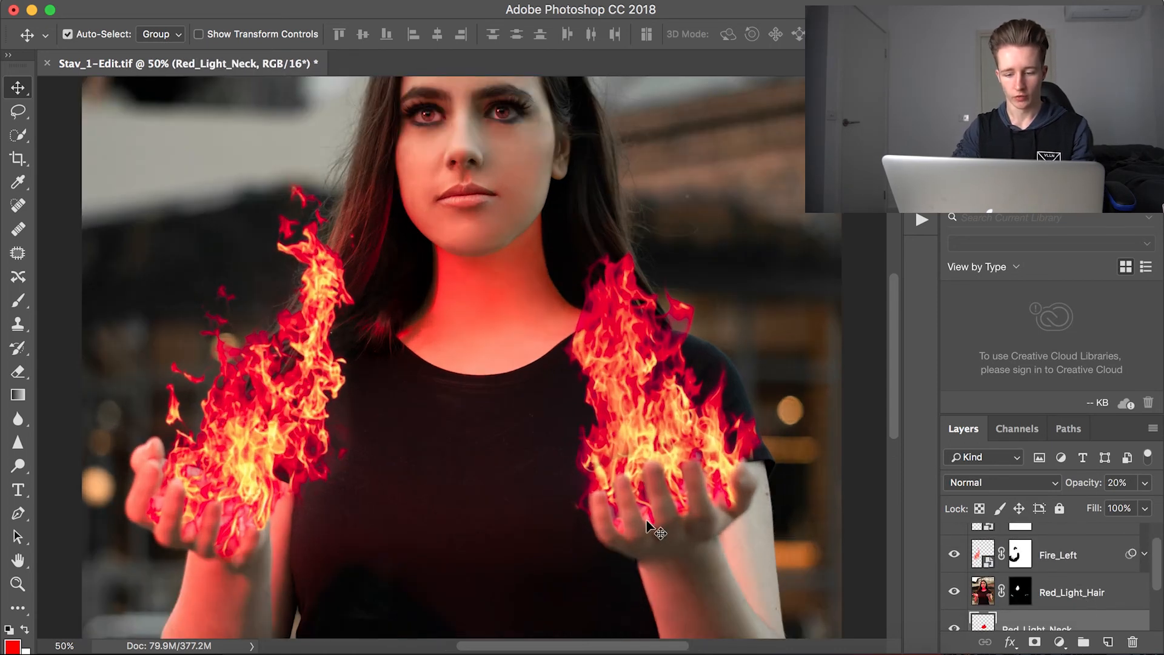
{"action": "left_click_drag", "start_coordinate": [631, 516], "coordinate": [615, 465]}
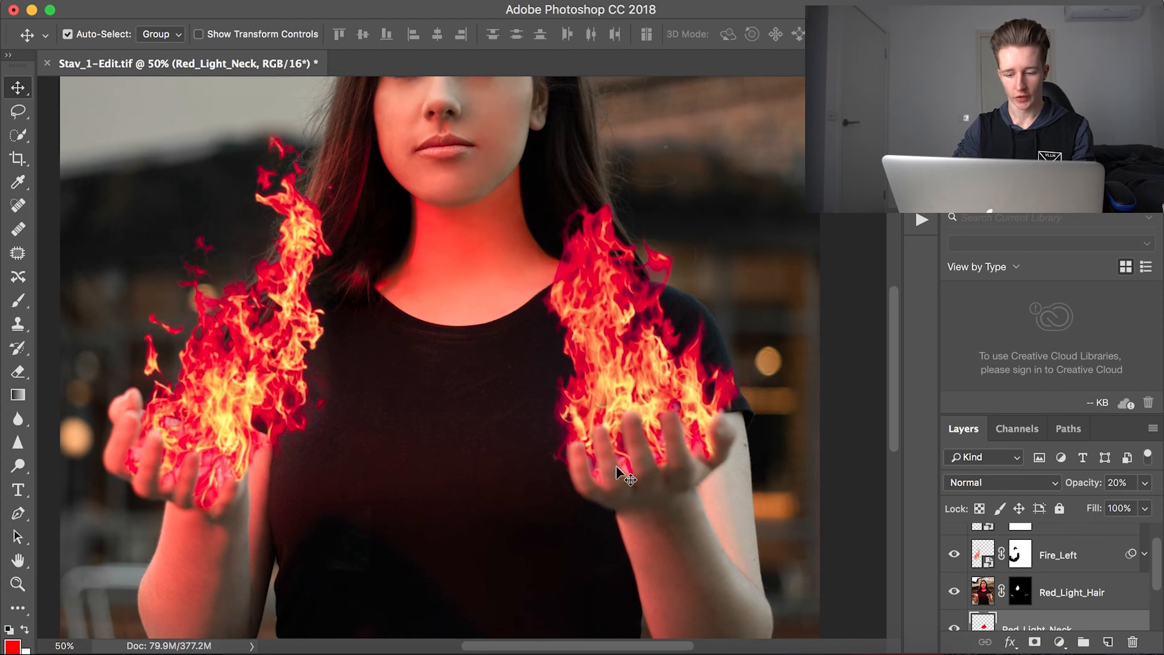
{"action": "scroll", "coordinate": [946, 611], "scroll_direction": "down", "scroll_amount": 2}
{"action": "left_click", "coordinate": [954, 582]}
{"action": "left_click", "coordinate": [955, 582]}
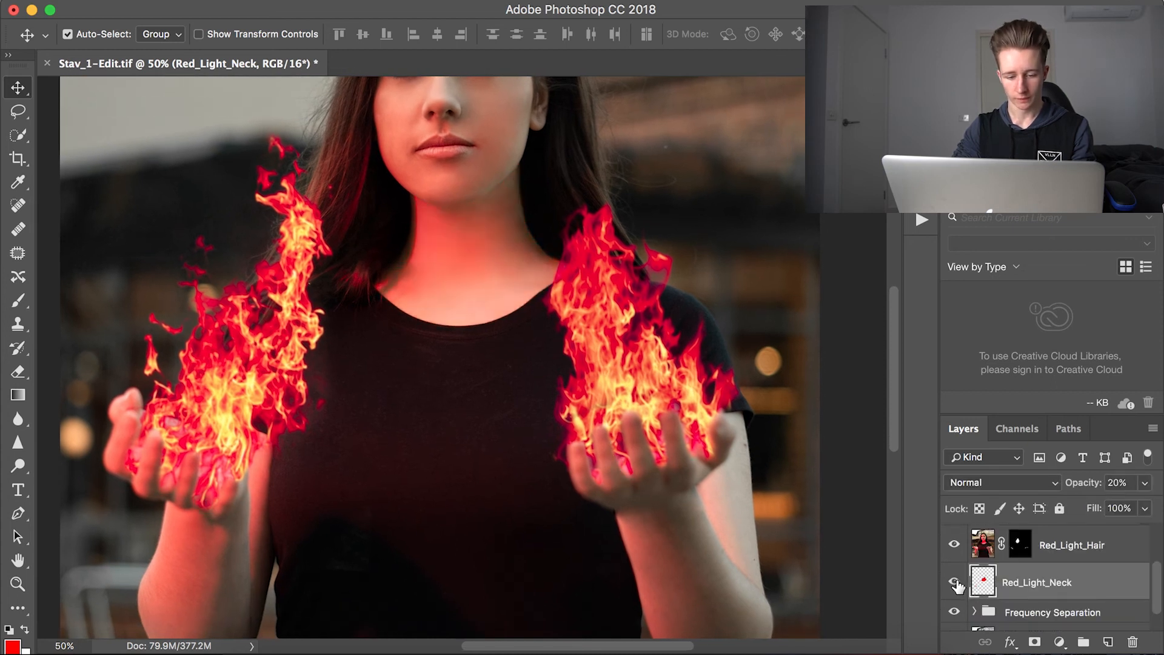
Brush faint red light onto the skin of both hands on the Red_Light_Neck layer, using a 50 px brush for the fingers.
{"action": "left_click", "coordinate": [955, 582]}
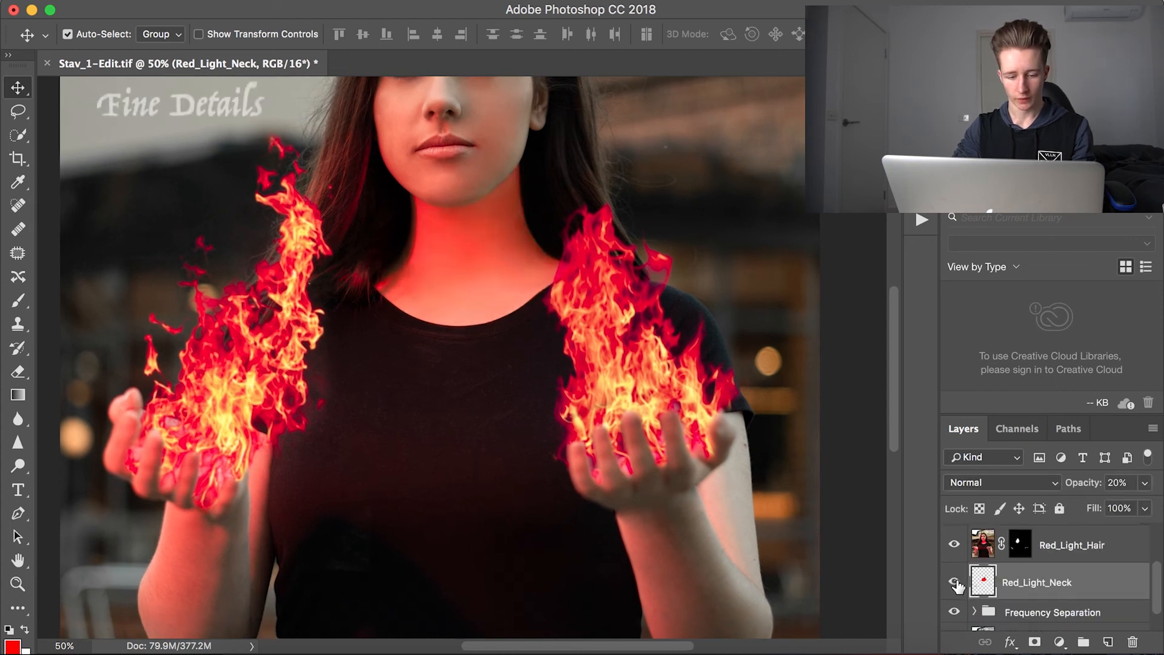
{"action": "left_click", "coordinate": [24, 308]}
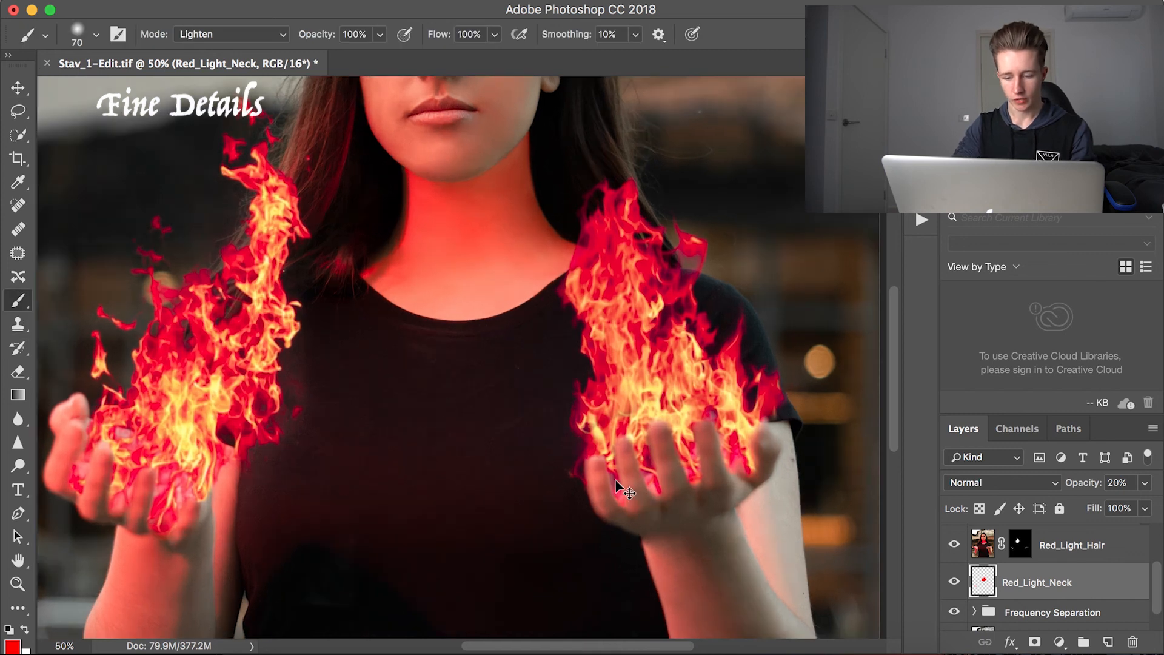
{"action": "key", "text": "super+plus"}
{"action": "key", "text": "super+plus"}
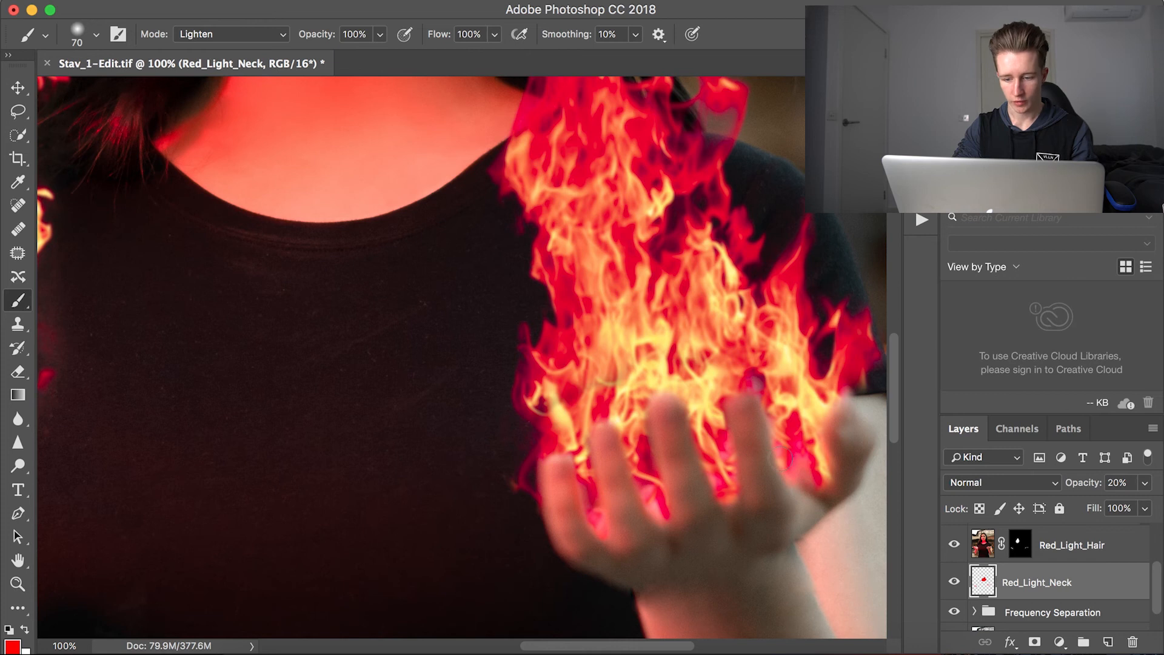
{"action": "key", "text": "bracketleft"}
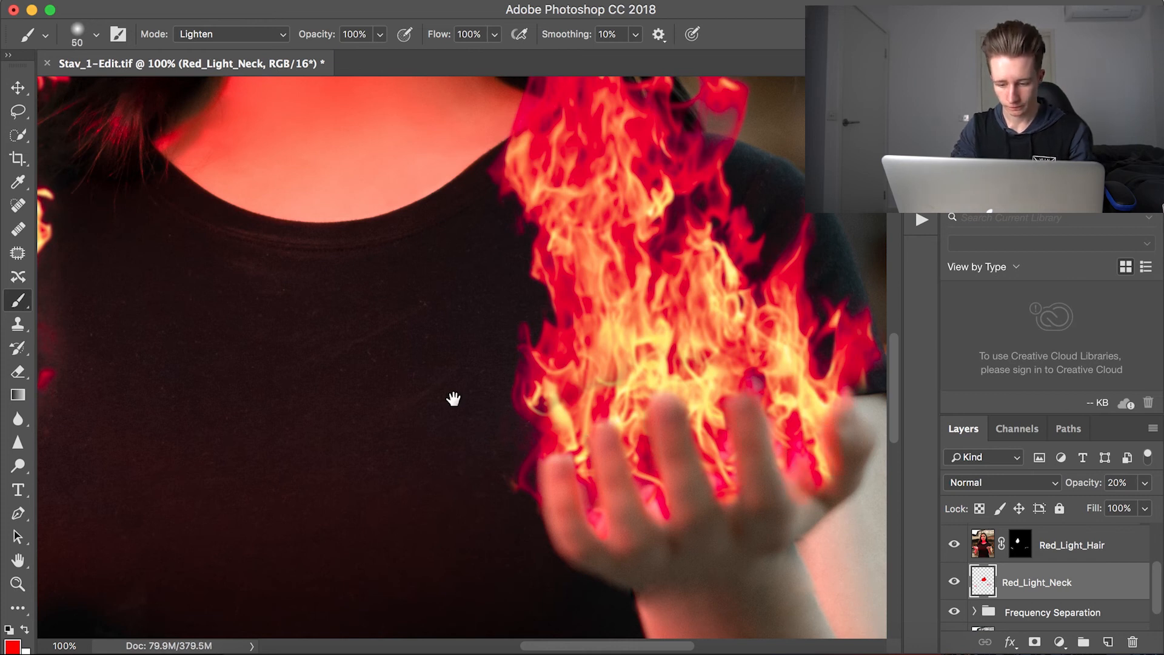
{"action": "left_click_drag", "start_coordinate": [453, 398], "coordinate": [1019, 400]}
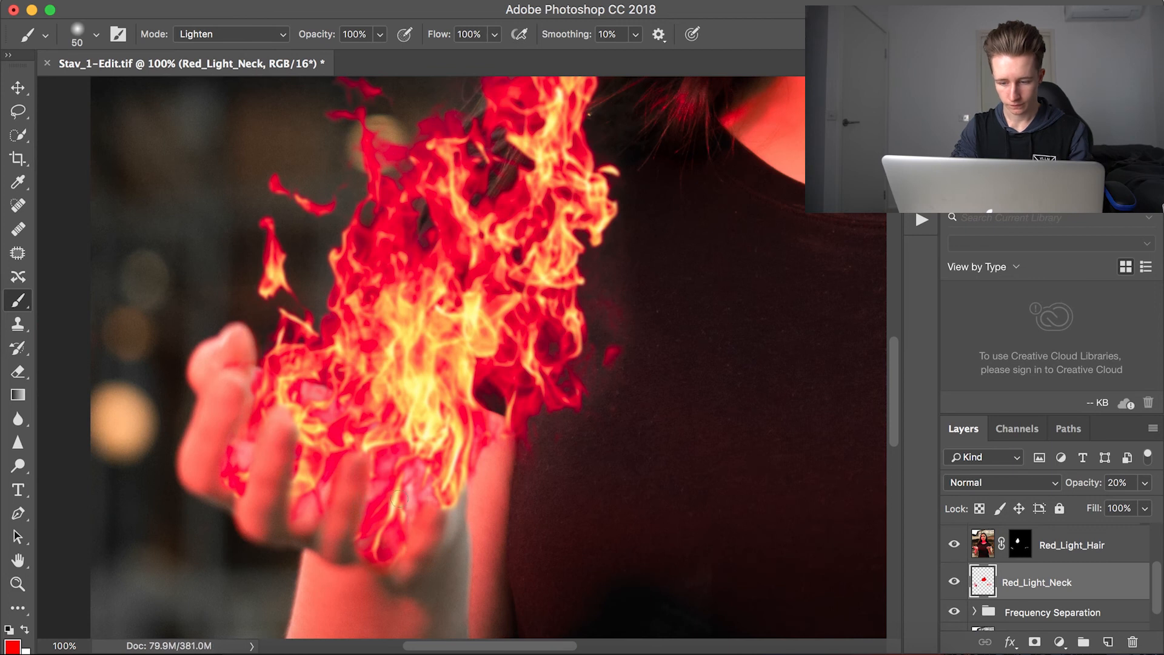
{"action": "key", "text": "super+minus"}
{"action": "left_click", "coordinate": [1072, 603]}
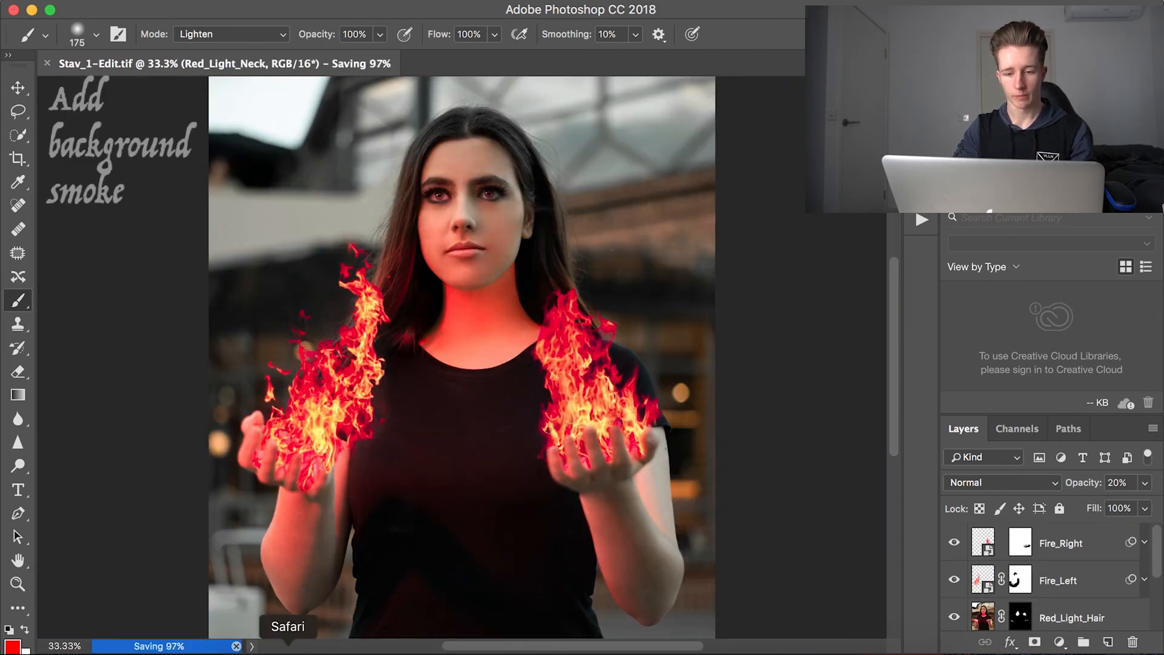
Switch to Safari, open google.com.au and search for "smoke effect png".
{"action": "left_click", "coordinate": [287, 645]}
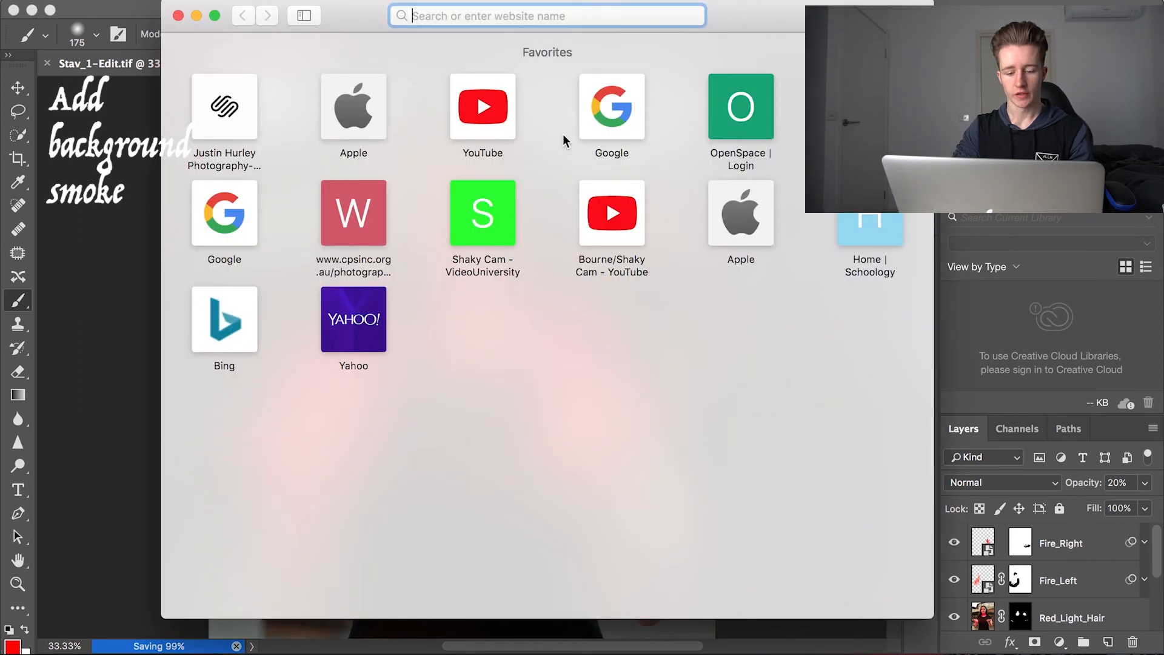
{"action": "type", "text": "google.com.au"}
{"action": "key", "text": "Return"}
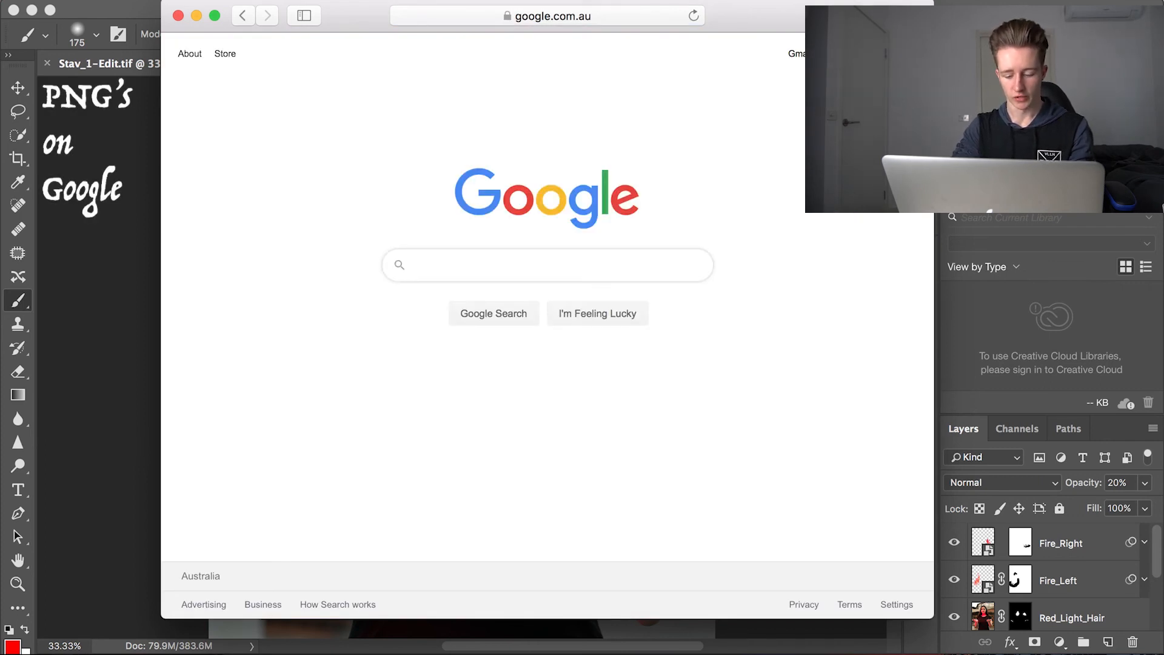
{"action": "type", "text": "smoke effec"}
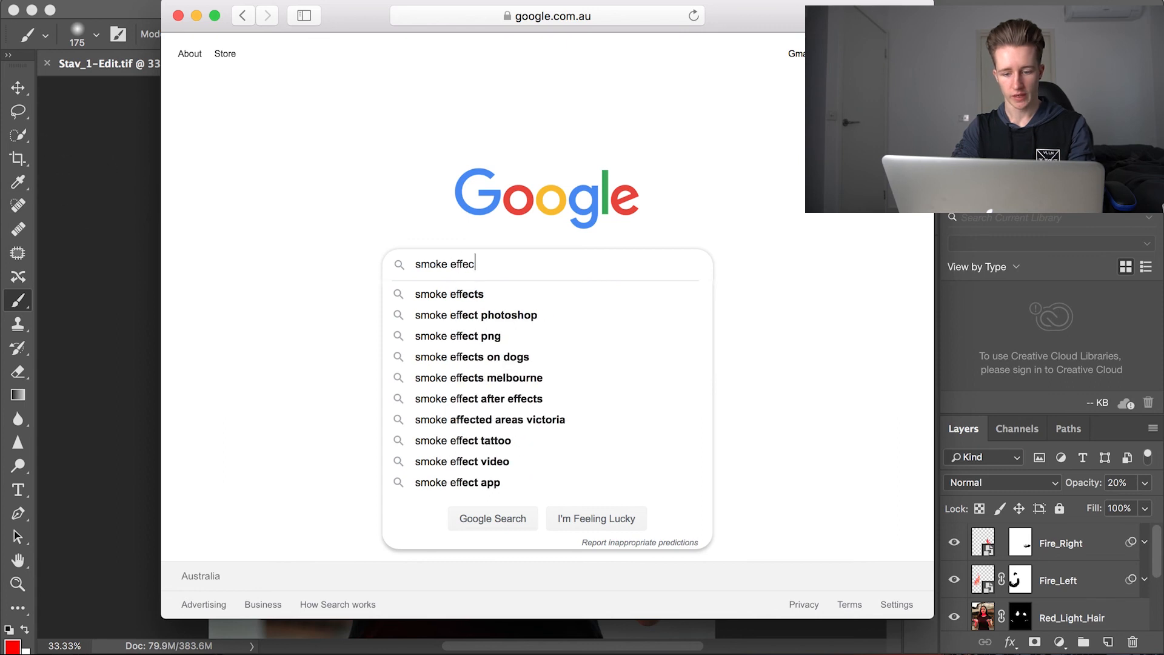
{"action": "type", "text": "t png"}
{"action": "key", "text": "Return"}
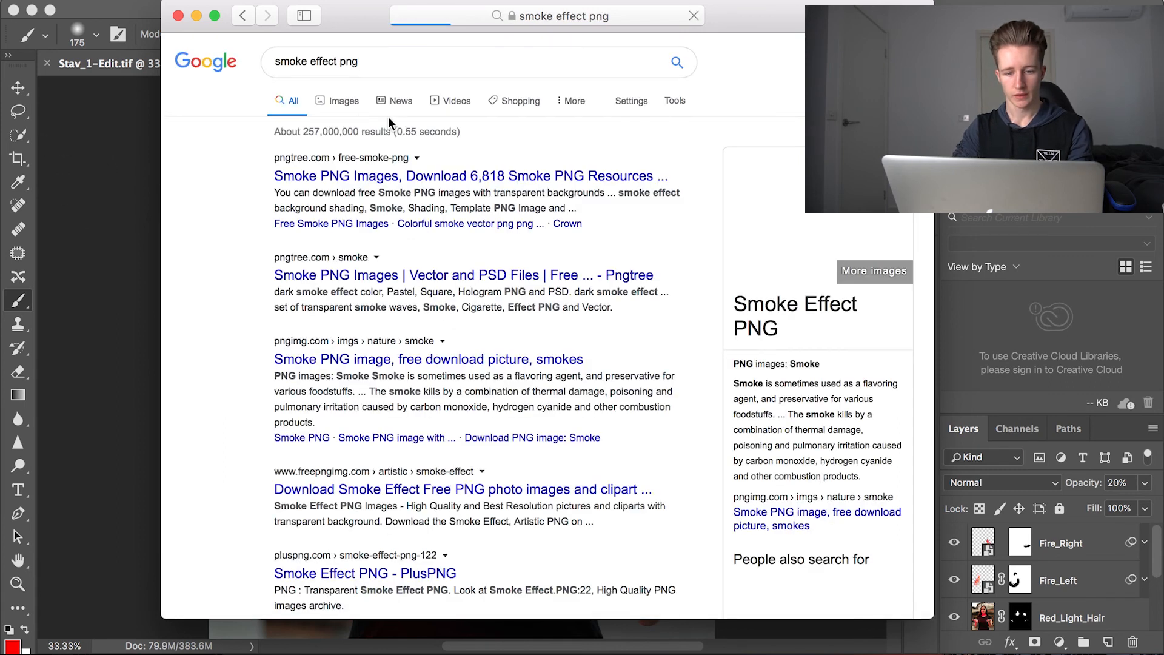
Browse the image results for smoke PNGs suitable as background smoke.
{"action": "left_click", "coordinate": [341, 99]}
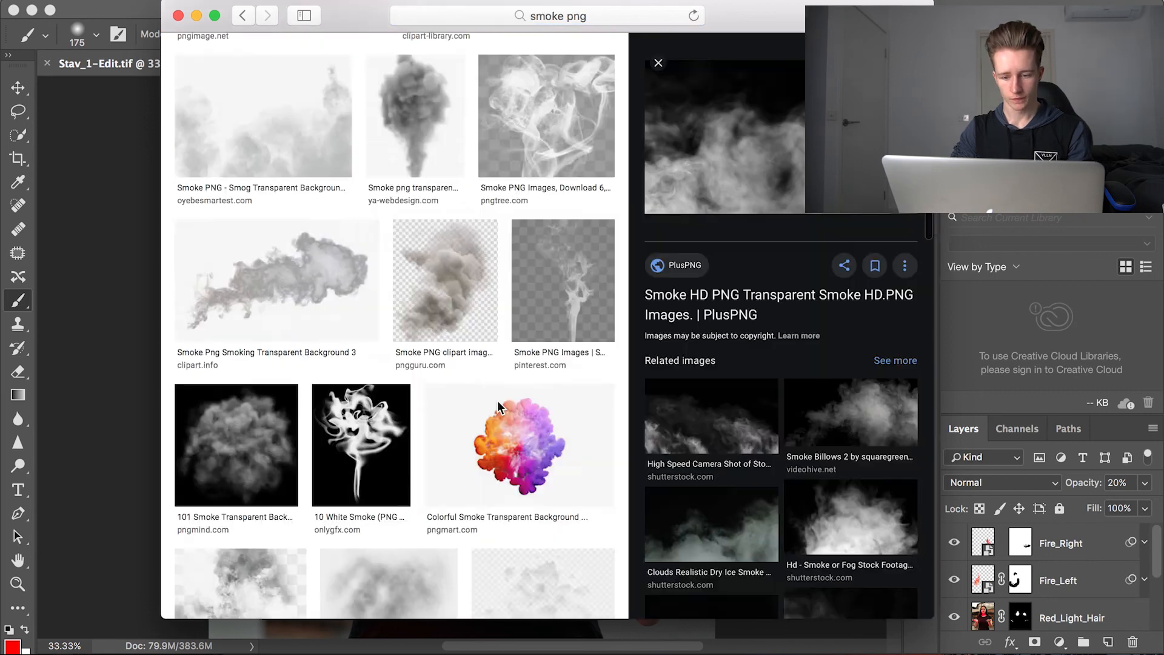
{"action": "scroll", "coordinate": [498, 400], "scroll_direction": "down", "scroll_amount": 15}
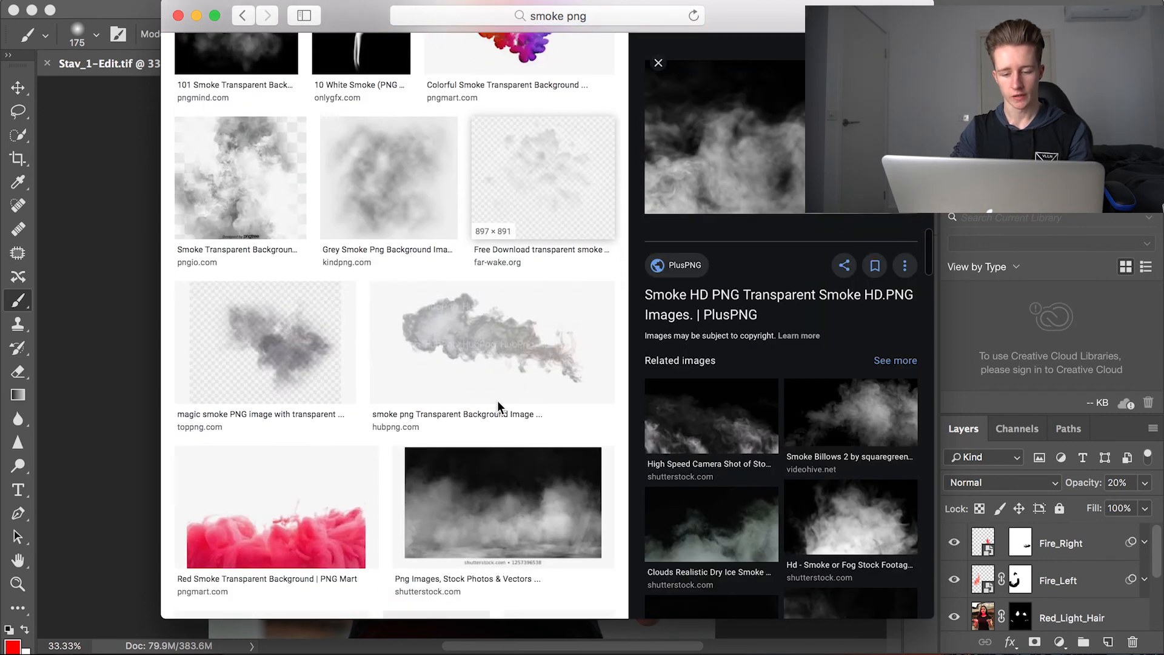
{"action": "scroll", "coordinate": [492, 411], "scroll_direction": "down", "scroll_amount": 5}
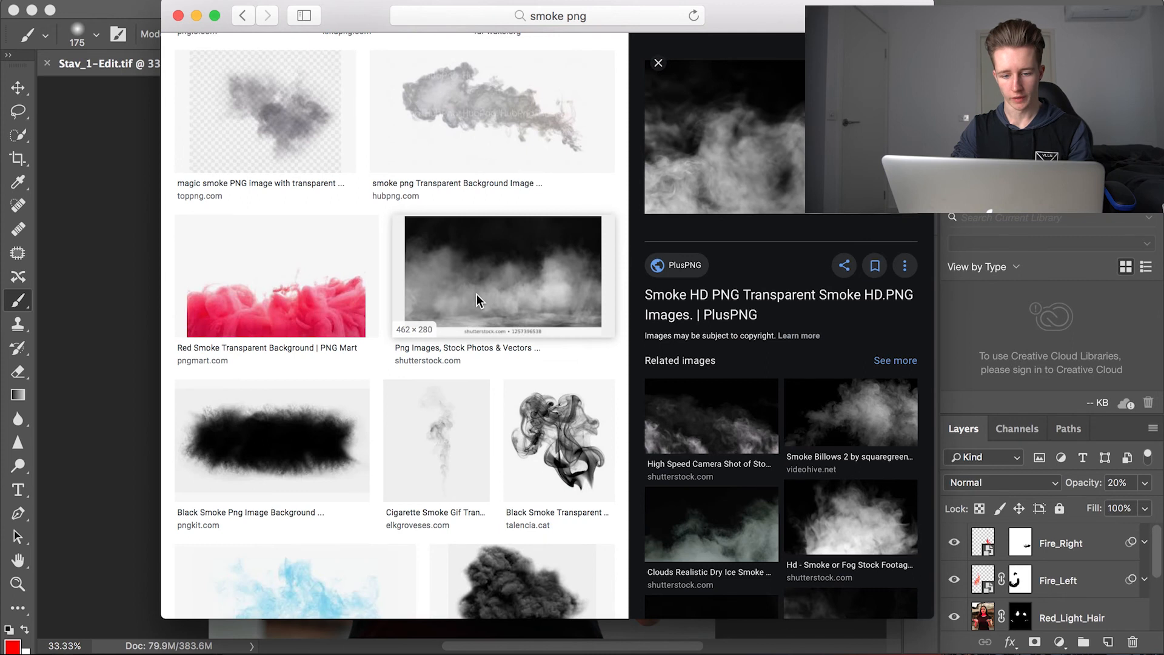
{"action": "scroll", "coordinate": [476, 294], "scroll_direction": "down", "scroll_amount": 11}
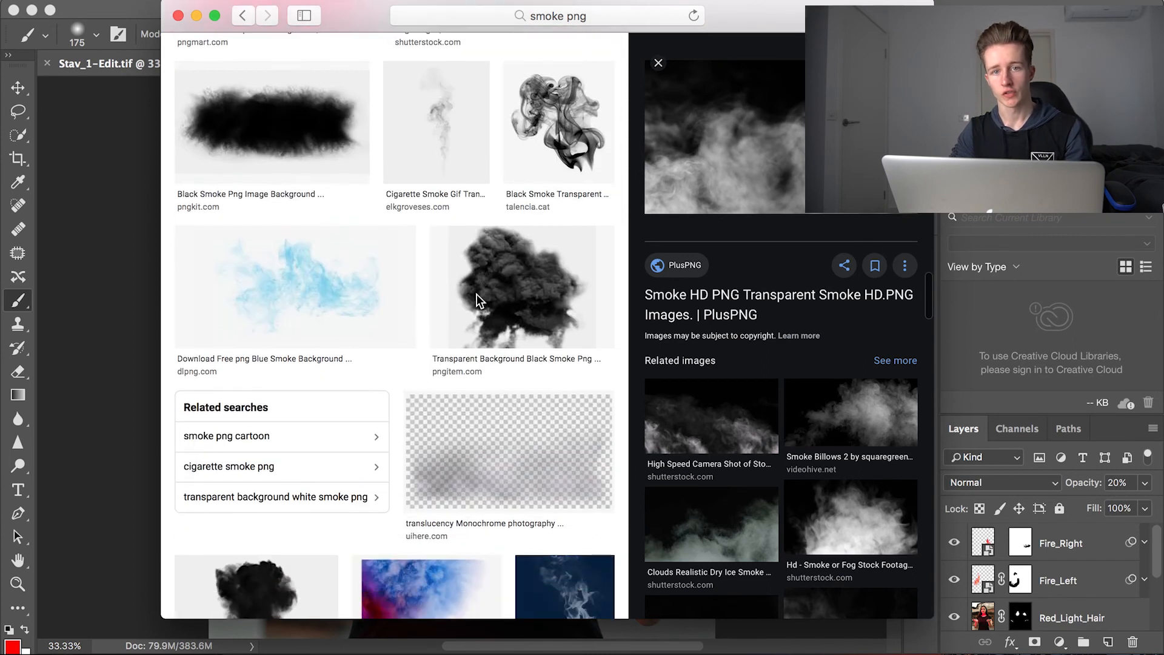
{"action": "scroll", "coordinate": [476, 294], "scroll_direction": "down", "scroll_amount": 4}
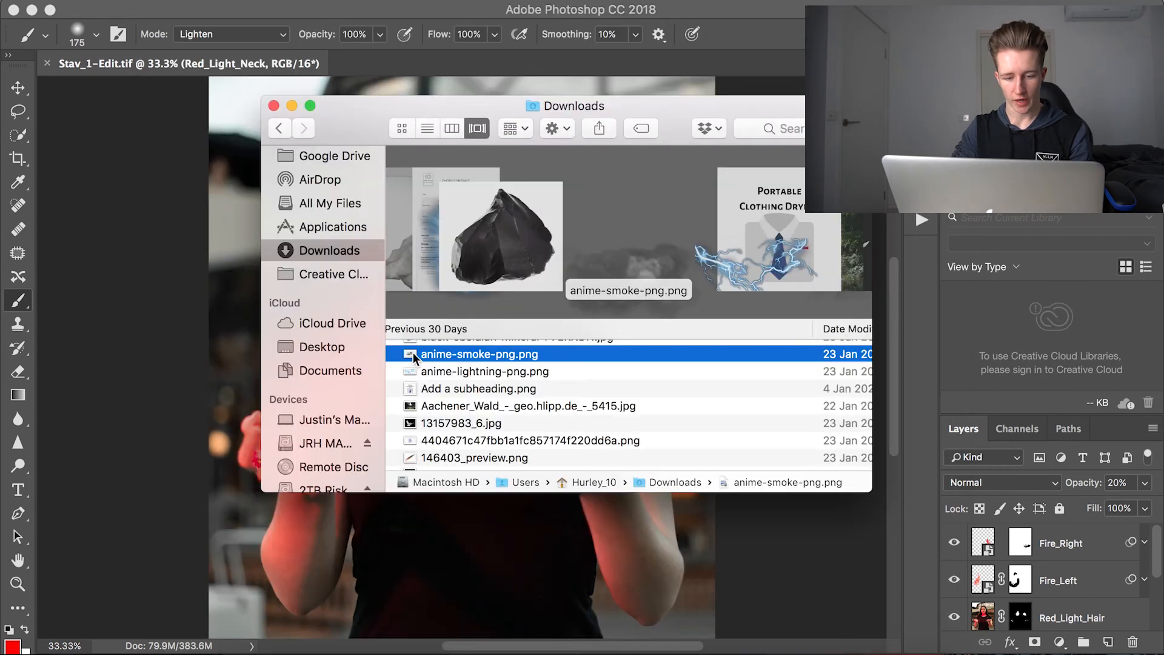
Place anime-smoke-png.png from Downloads into the portrait and scale it to about 194% width and 185% height, covering the upper background.
{"action": "left_click_drag", "start_coordinate": [413, 353], "coordinate": [200, 385]}
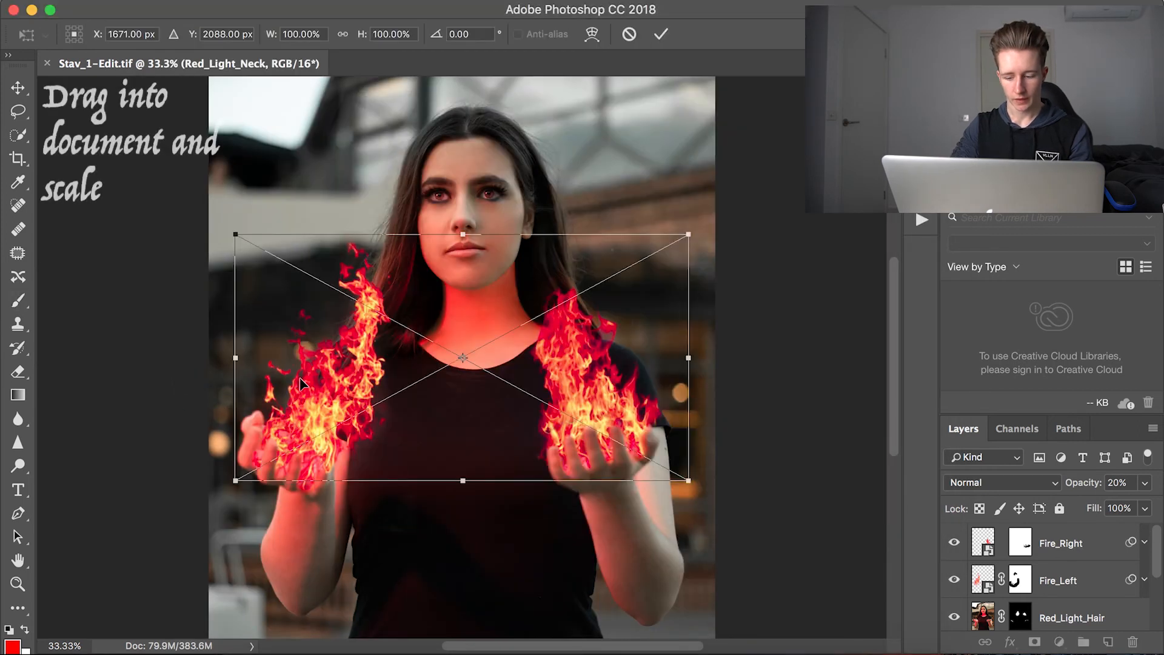
{"action": "key", "text": "super+minus"}
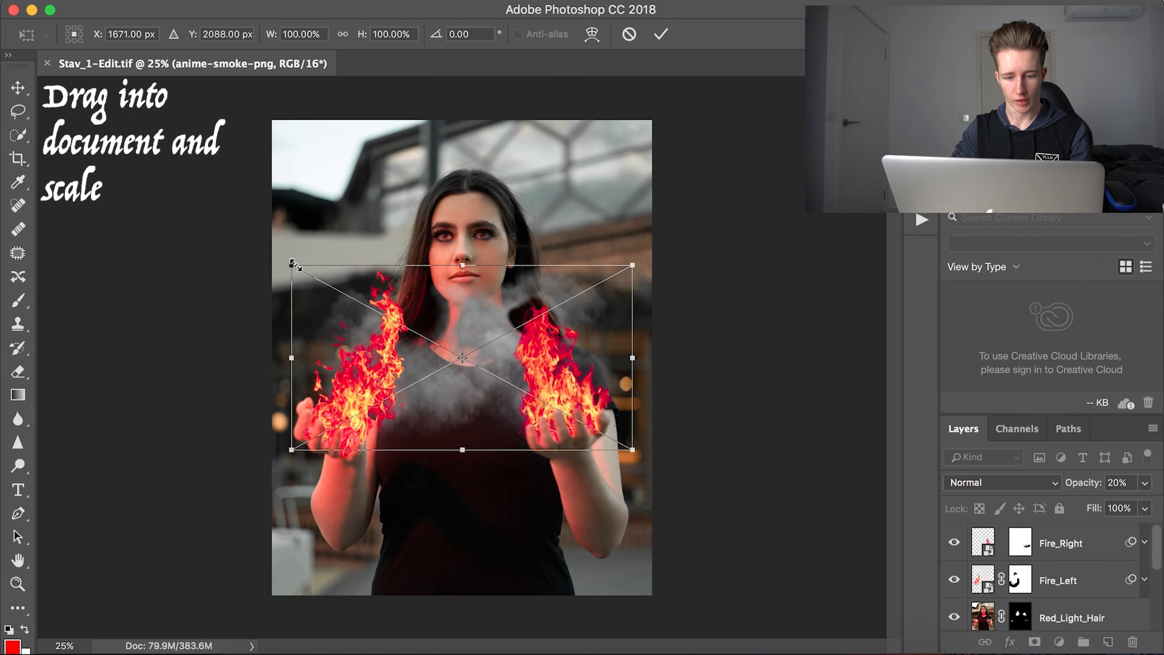
{"action": "left_click_drag", "start_coordinate": [293, 263], "coordinate": [172, 199]}
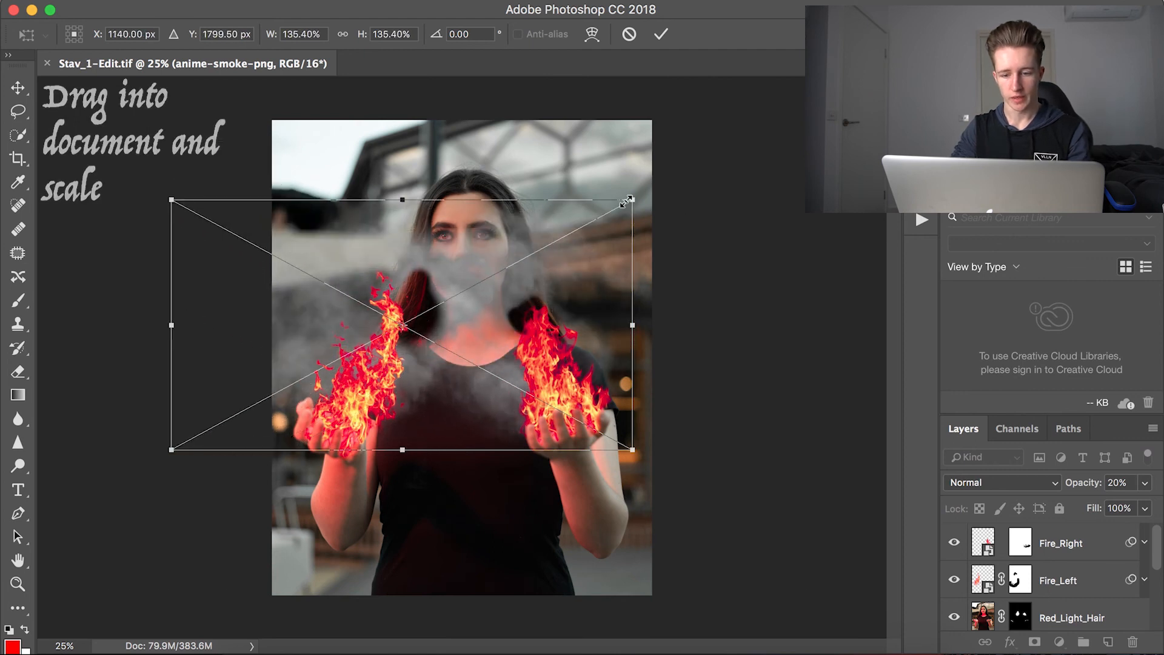
{"action": "left_click_drag", "start_coordinate": [627, 202], "coordinate": [775, 157]}
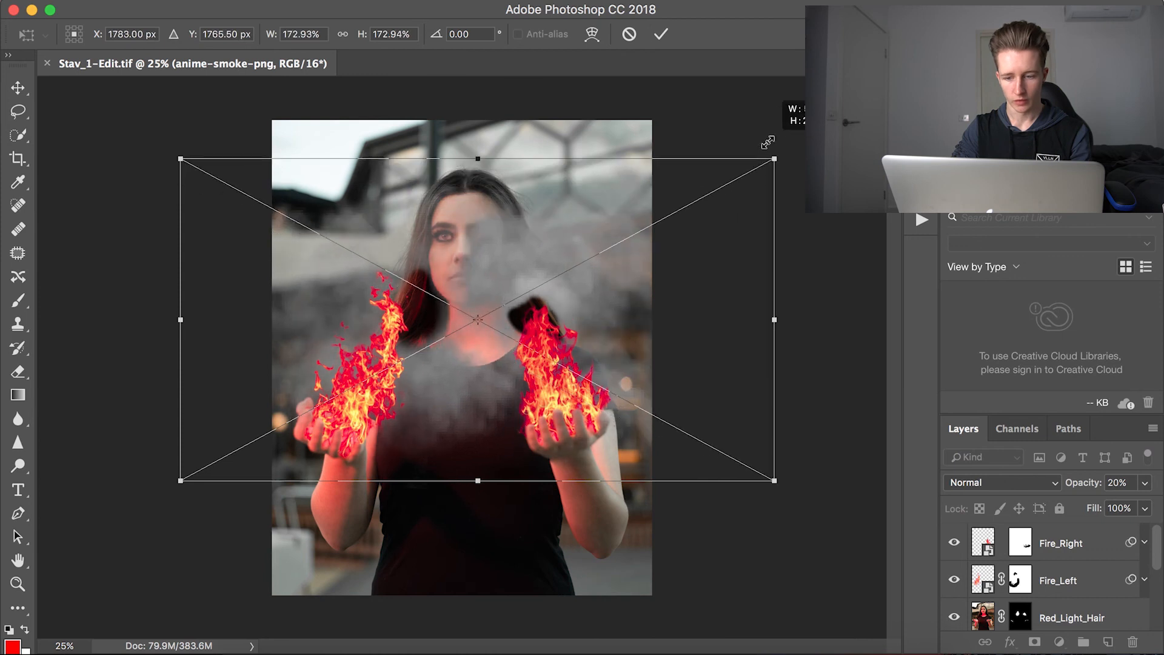
{"action": "left_click_drag", "start_coordinate": [190, 166], "coordinate": [123, 149]}
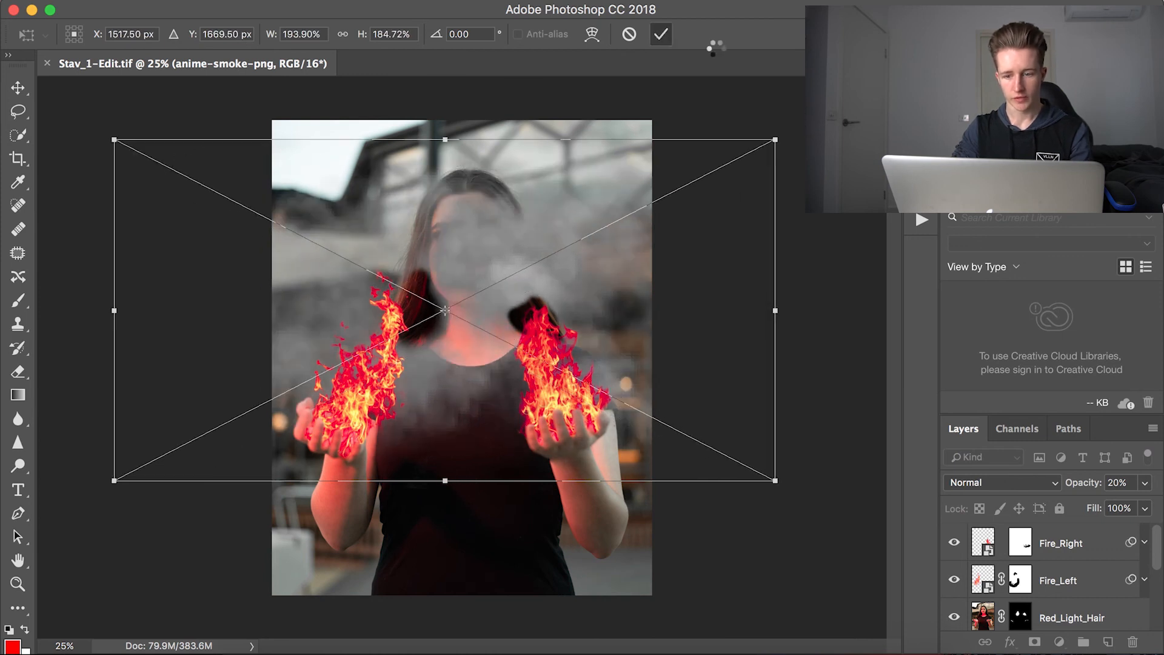
Commit the placed smoke and hide it with a black layer mask on the anime-smoke-png layer.
{"action": "key", "text": "b"}
{"action": "scroll", "coordinate": [1030, 625], "scroll_direction": "down", "scroll_amount": 3}
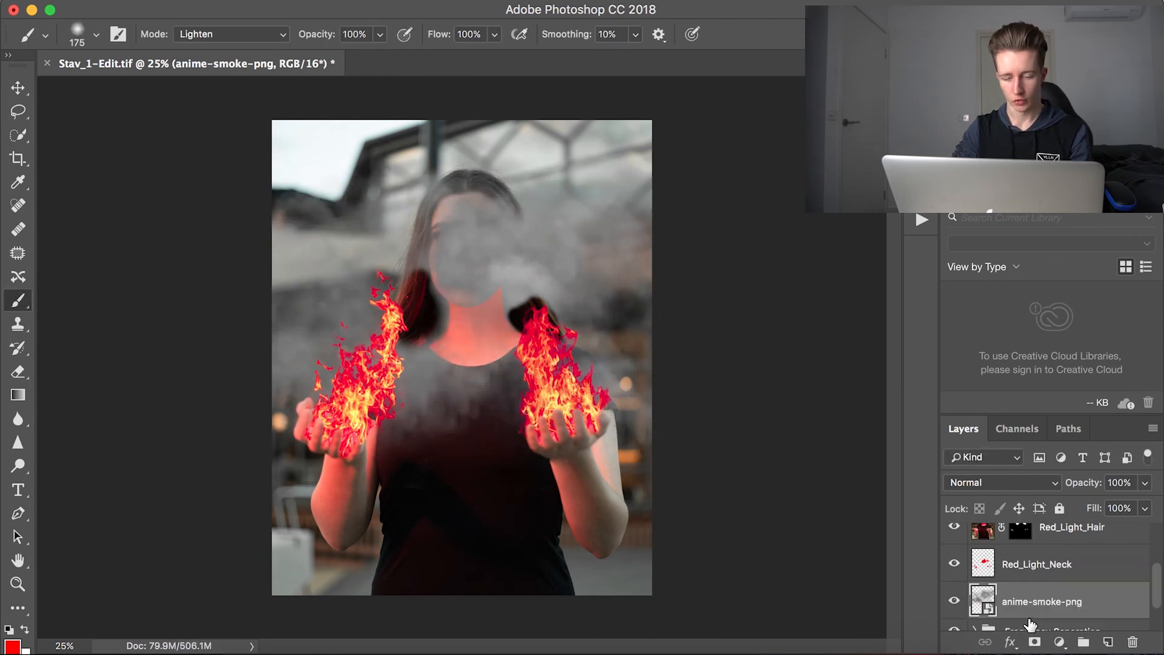
{"action": "scroll", "coordinate": [1025, 618], "scroll_direction": "down", "scroll_amount": 2}
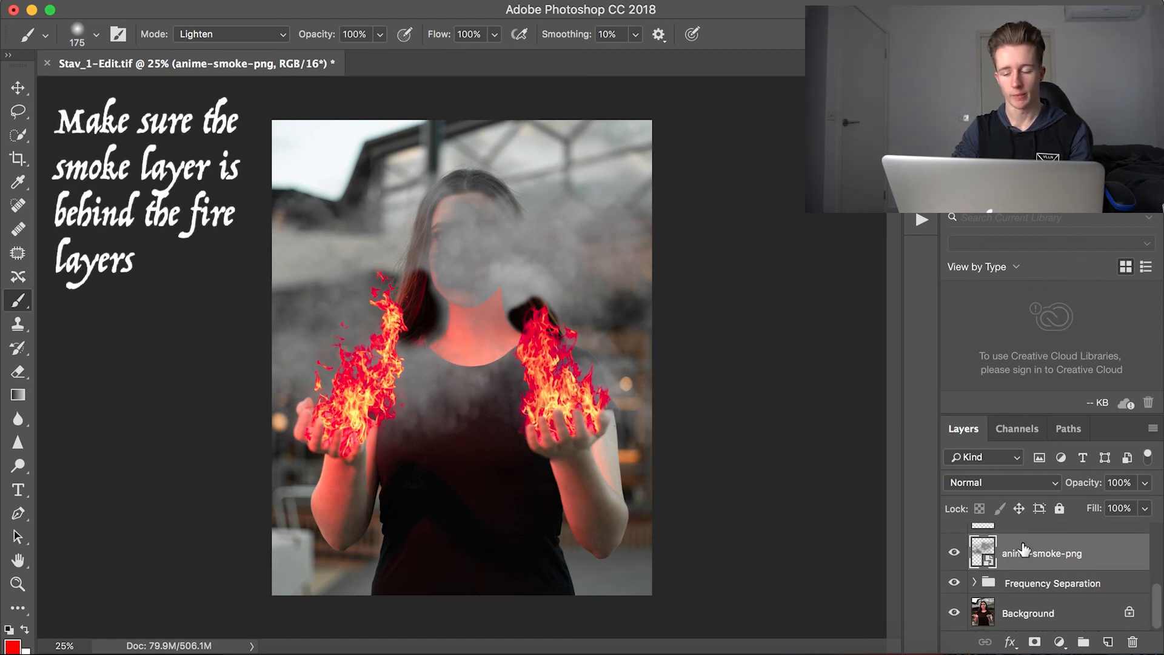
{"action": "left_click", "coordinate": [1034, 643], "text": "alt"}
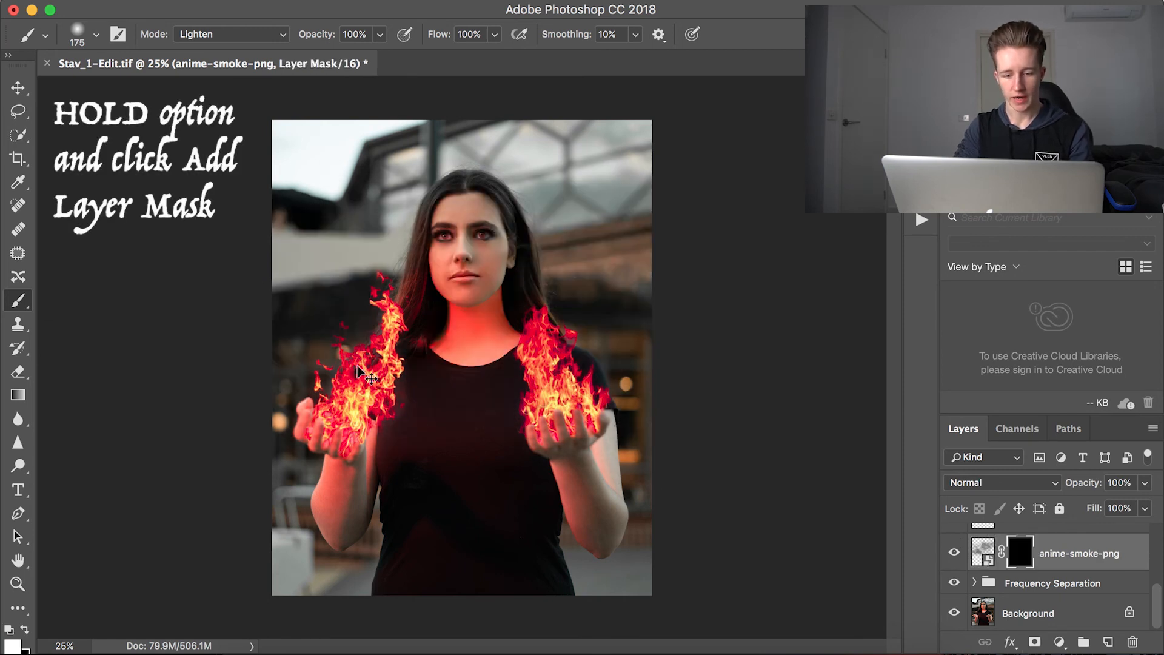
Reveal smoke on the mask over the background left of the model with a 500 px brush, using 200 px close to her hair.
{"action": "key", "text": "super+plus"}
{"action": "key", "text": "bracketright"}
{"action": "key", "text": "bracketright"}
{"action": "key", "text": "bracketright"}
{"action": "key", "text": "bracketright"}
{"action": "key", "text": "bracketright"}
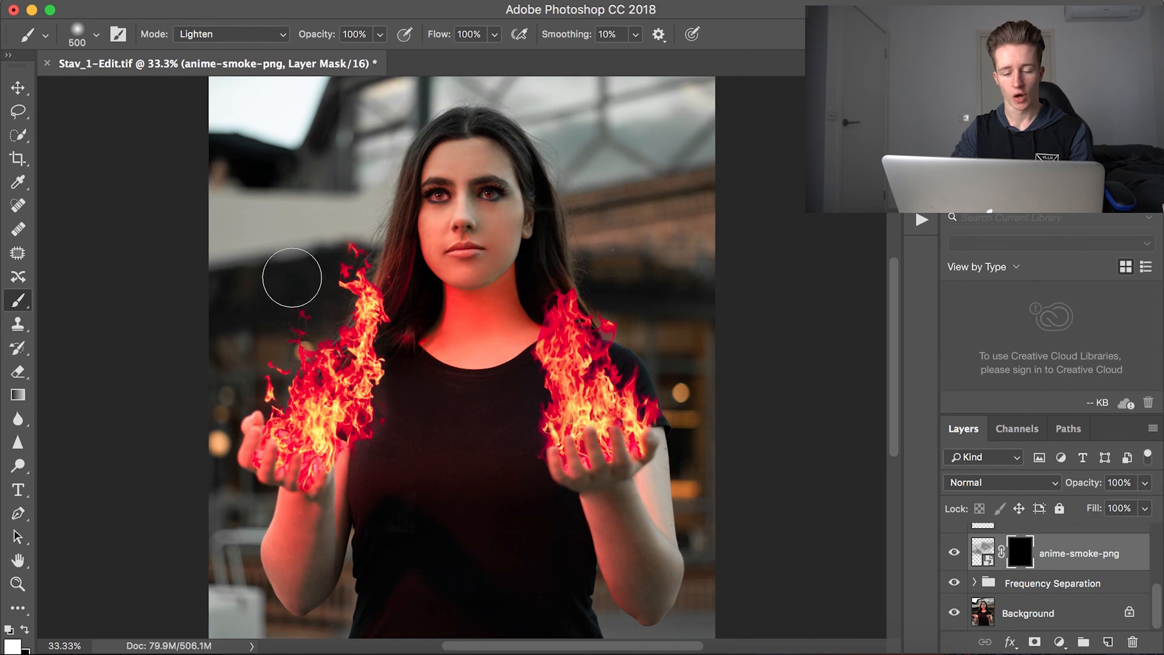
{"action": "mouse_move", "coordinate": [291, 304]}
{"action": "left_mouse_down"}
{"action": "mouse_move", "coordinate": [324, 287]}
{"action": "mouse_move", "coordinate": [305, 321]}
{"action": "mouse_move", "coordinate": [310, 290]}
{"action": "mouse_move", "coordinate": [242, 316]}
{"action": "mouse_move", "coordinate": [258, 375]}
{"action": "mouse_move", "coordinate": [386, 186]}
{"action": "mouse_move", "coordinate": [405, 361]}
{"action": "left_mouse_up"}
{"action": "key", "text": "super+plus"}
{"action": "key", "text": "bracketleft"}
{"action": "key", "text": "bracketleft"}
{"action": "key", "text": "bracketleft"}
{"action": "key", "text": "bracketleft"}
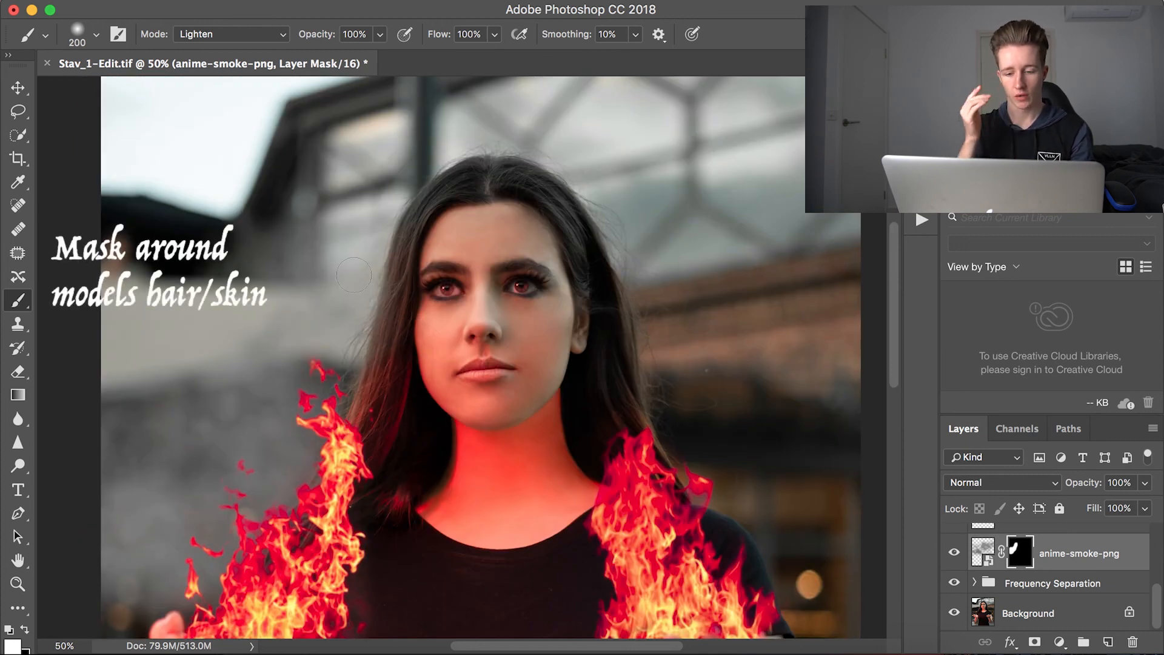
Reveal smoke across the background right of the model with a larger brush on the smoke layer's mask.
{"action": "key", "text": "super+minus"}
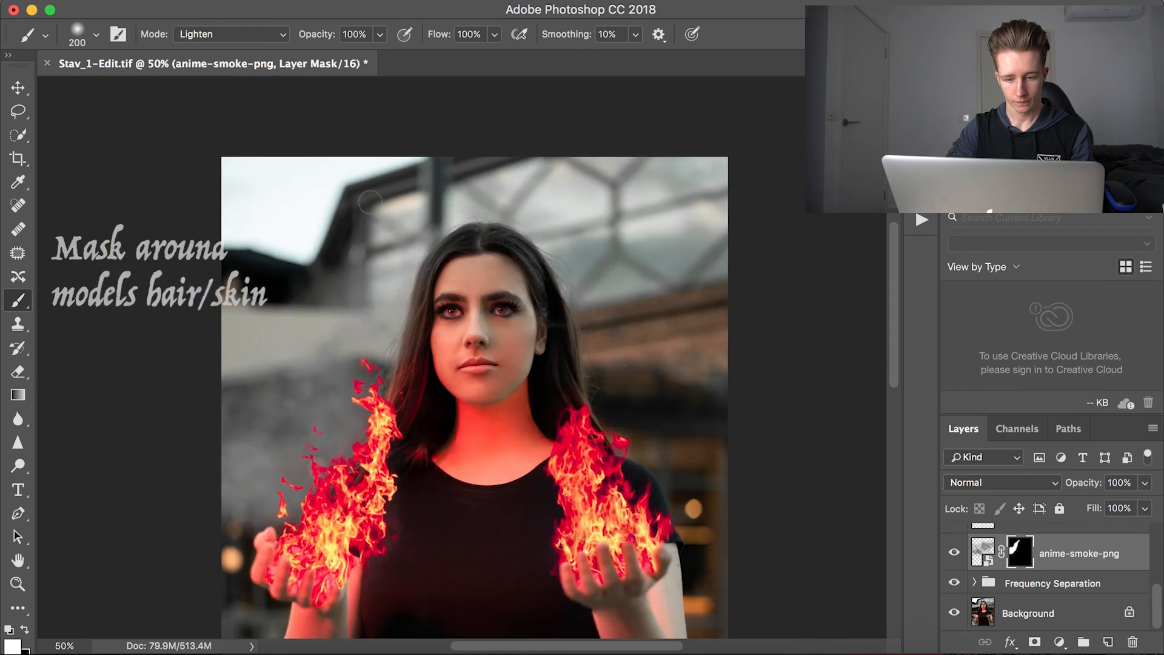
{"action": "key", "text": "bracketright"}
{"action": "key", "text": "bracketright"}
{"action": "key", "text": "bracketright"}
{"action": "left_click_drag", "start_coordinate": [653, 300], "coordinate": [636, 364]}
Refine the smoke mask closely around the top and right edge of the model's hair with a 150 px brush.
{"action": "key", "text": "super+plus"}
{"action": "key", "text": "bracketleft"}
{"action": "key", "text": "bracketleft"}
{"action": "key", "text": "bracketleft"}
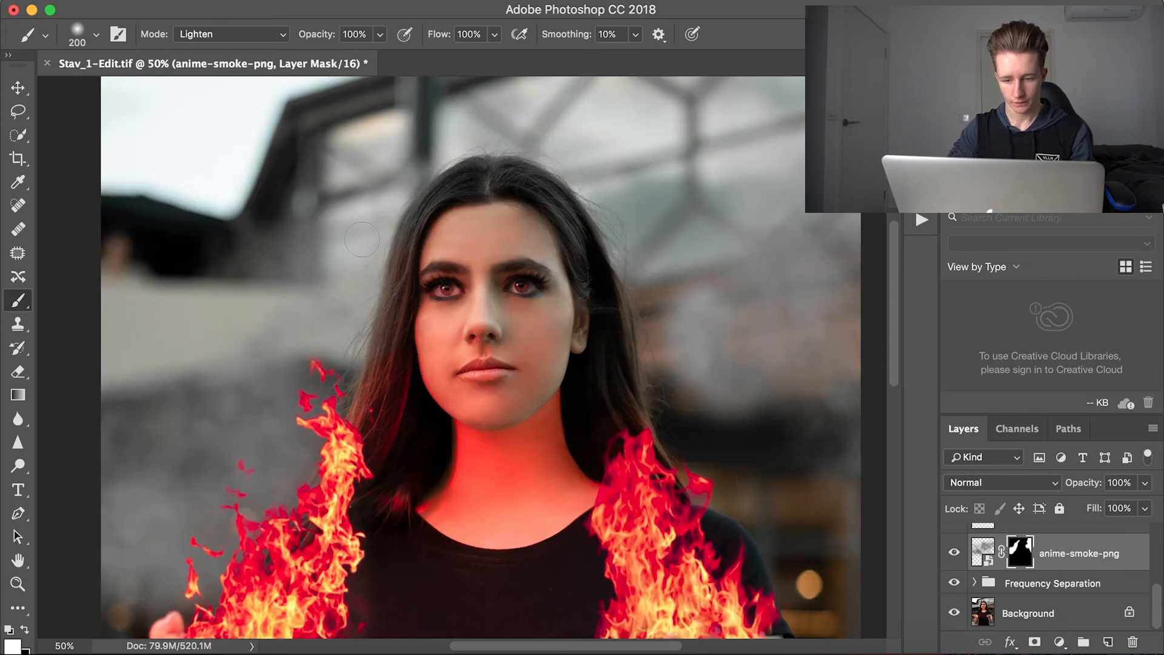
{"action": "key", "text": "bracketleft"}
{"action": "key", "text": "bracketleft"}
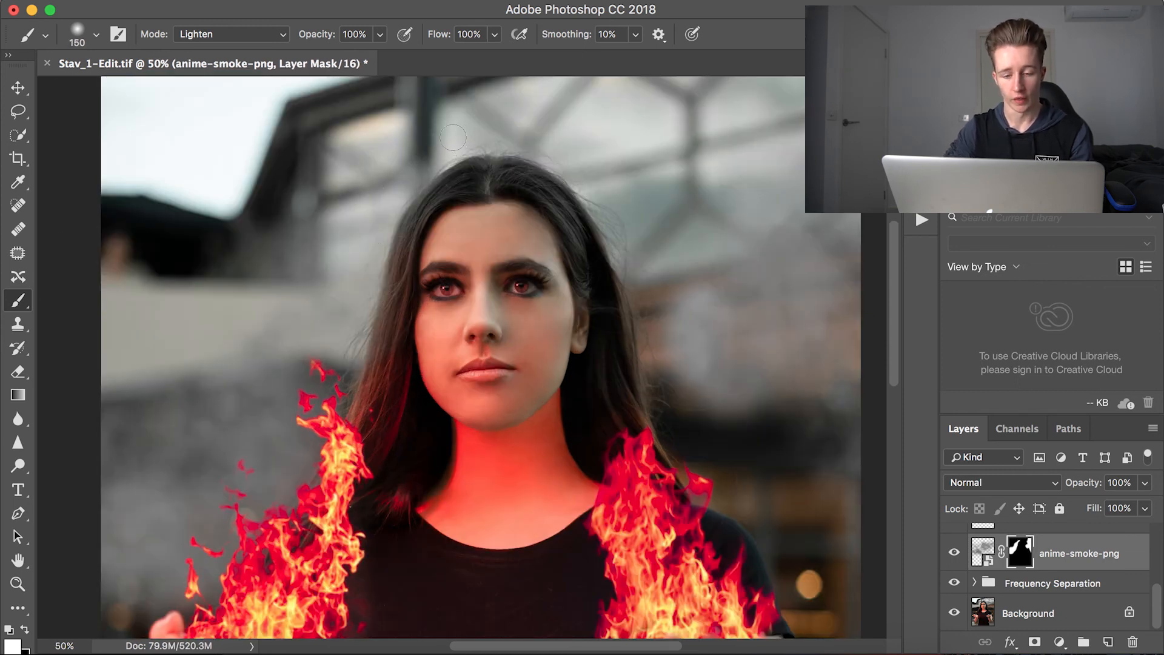
{"action": "left_click_drag", "start_coordinate": [573, 167], "coordinate": [650, 388]}
Fill in the smoke between the model's hair and the right background on the mask with a 300 px brush.
{"action": "key", "text": "bracketright"}
{"action": "key", "text": "bracketright"}
{"action": "key", "text": "bracketright"}
{"action": "key", "text": "bracketright"}
{"action": "left_click_drag", "start_coordinate": [667, 449], "coordinate": [691, 219]}
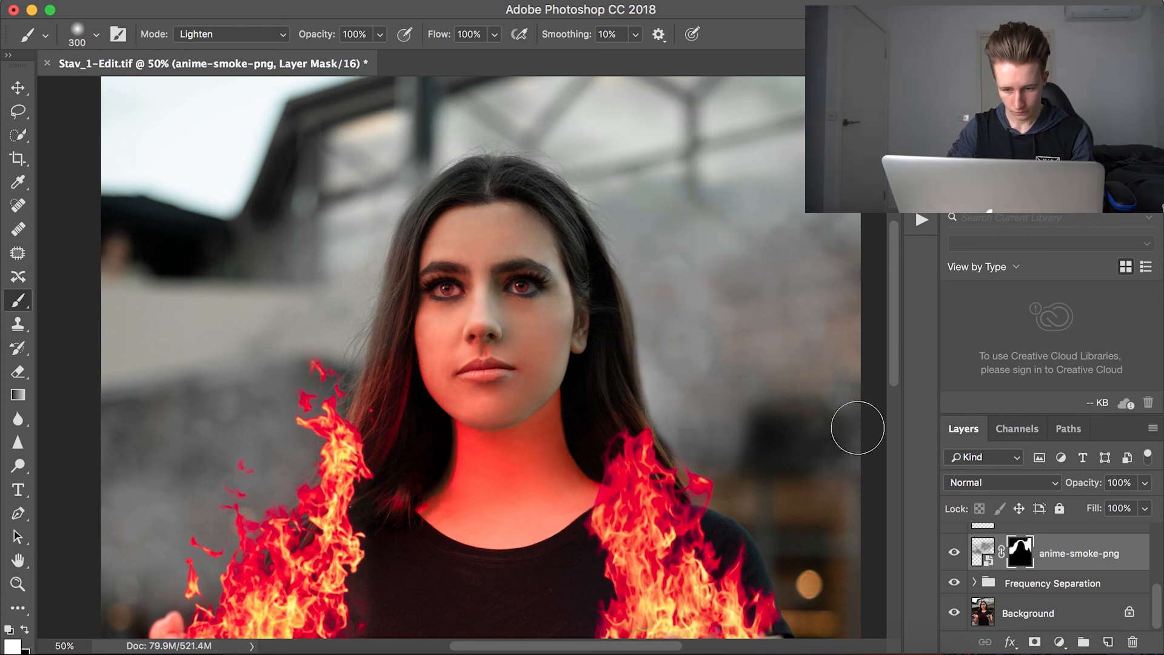
Reveal smoke in the remaining background beside and behind both flames, adjusting the brush size near the hands and arms.
{"action": "key", "text": "super+minus"}
{"action": "left_click_drag", "start_coordinate": [376, 270], "coordinate": [248, 279]}
{"action": "left_click_drag", "start_coordinate": [268, 423], "coordinate": [327, 331]}
{"action": "key", "text": "bracketleft"}
{"action": "key", "text": "bracketleft"}
{"action": "left_click_drag", "start_coordinate": [334, 434], "coordinate": [411, 354]}
{"action": "left_click_drag", "start_coordinate": [327, 528], "coordinate": [298, 499]}
{"action": "key", "text": "bracketright"}
{"action": "left_click_drag", "start_coordinate": [758, 436], "coordinate": [752, 457]}
Erase stray smoke from the model's body on the layer mask using the Eraser at 400 px, reducing it to 150 px for finer areas.
{"action": "key", "text": "super+plus"}
{"action": "key", "text": "super+plus"}
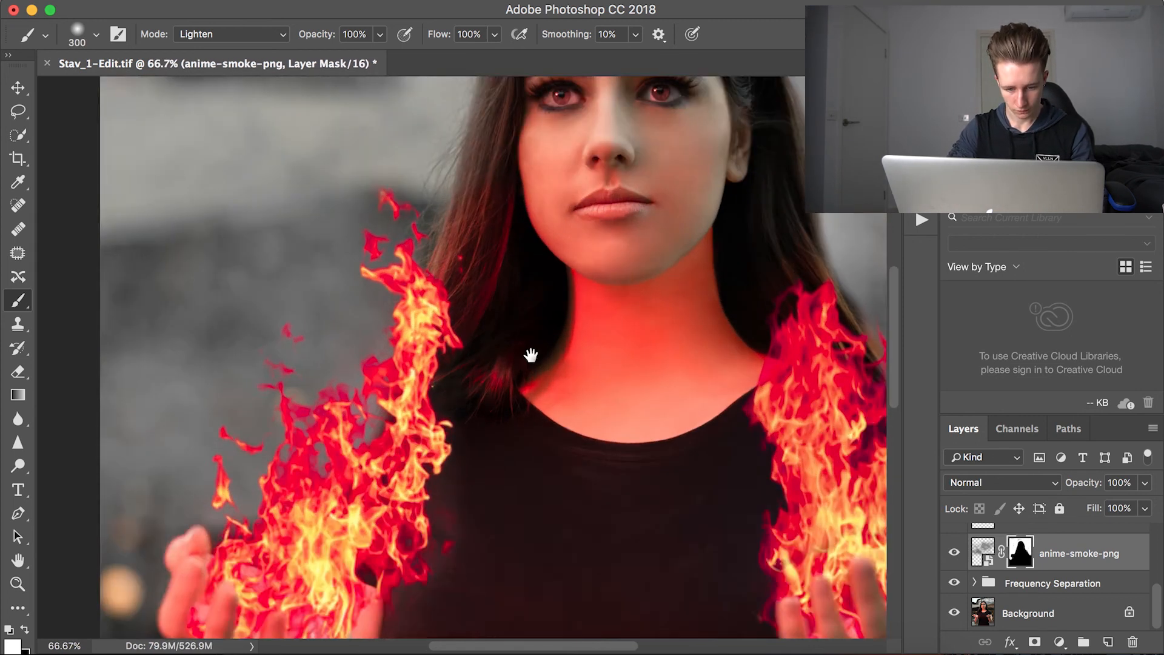
{"action": "left_click_drag", "start_coordinate": [530, 356], "coordinate": [431, 559]}
{"action": "key", "text": "e"}
{"action": "key", "text": "bracketright"}
{"action": "left_click_drag", "start_coordinate": [412, 406], "coordinate": [662, 455]}
{"action": "key", "text": "super+minus"}
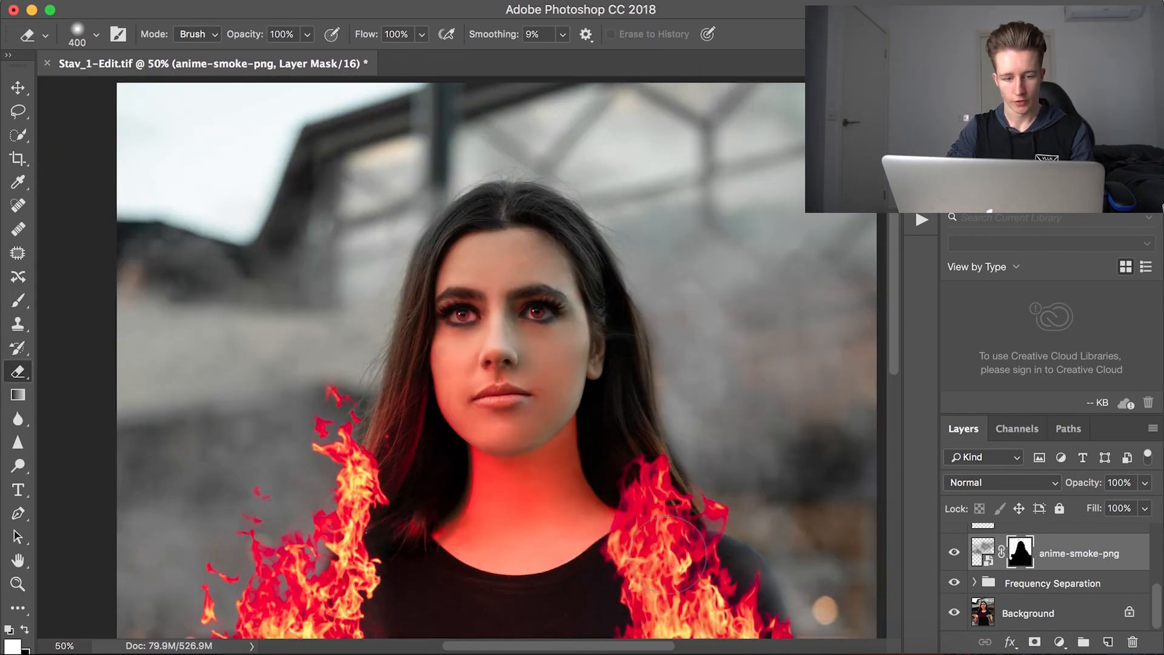
{"action": "left_click_drag", "start_coordinate": [667, 553], "coordinate": [463, 370]}
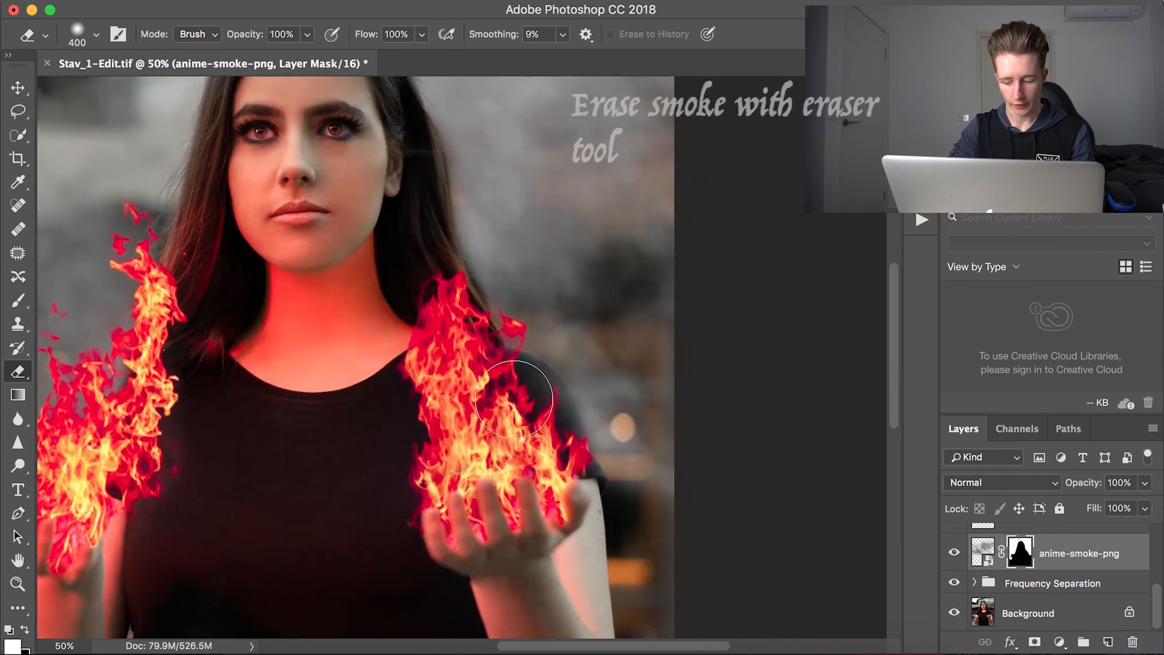
{"action": "key", "text": "bracketleft"}
{"action": "key", "text": "bracketleft"}
{"action": "key", "text": "bracketleft"}
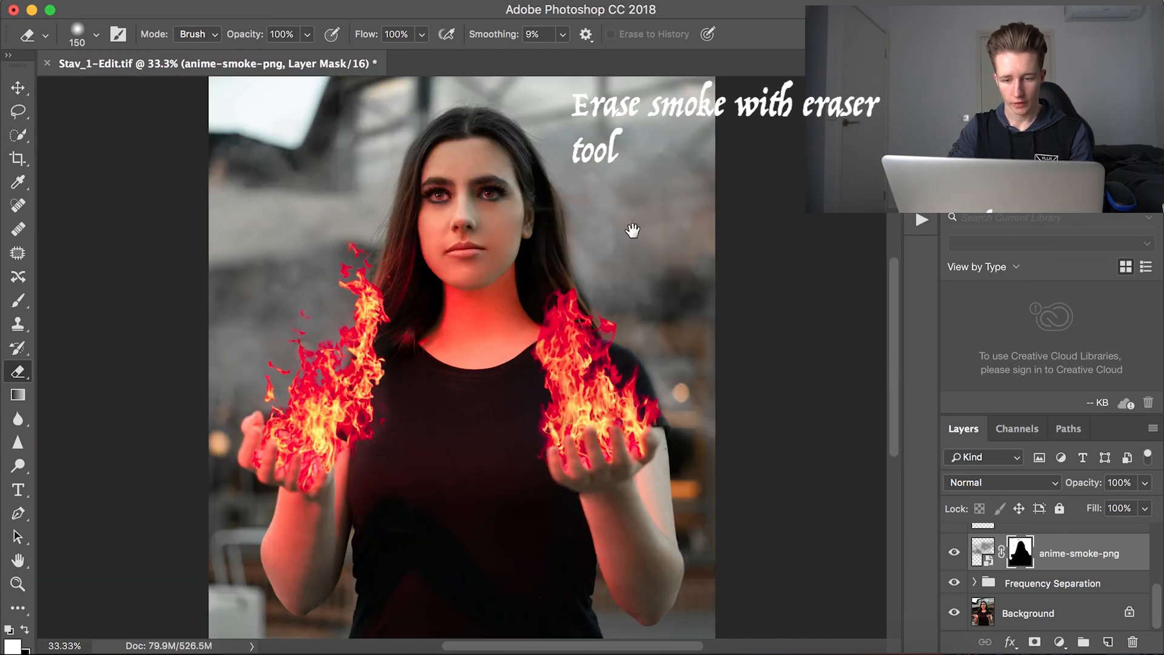
Reduce the anime-smoke-png layer's opacity to 90%.
{"action": "key", "text": "super+minus"}
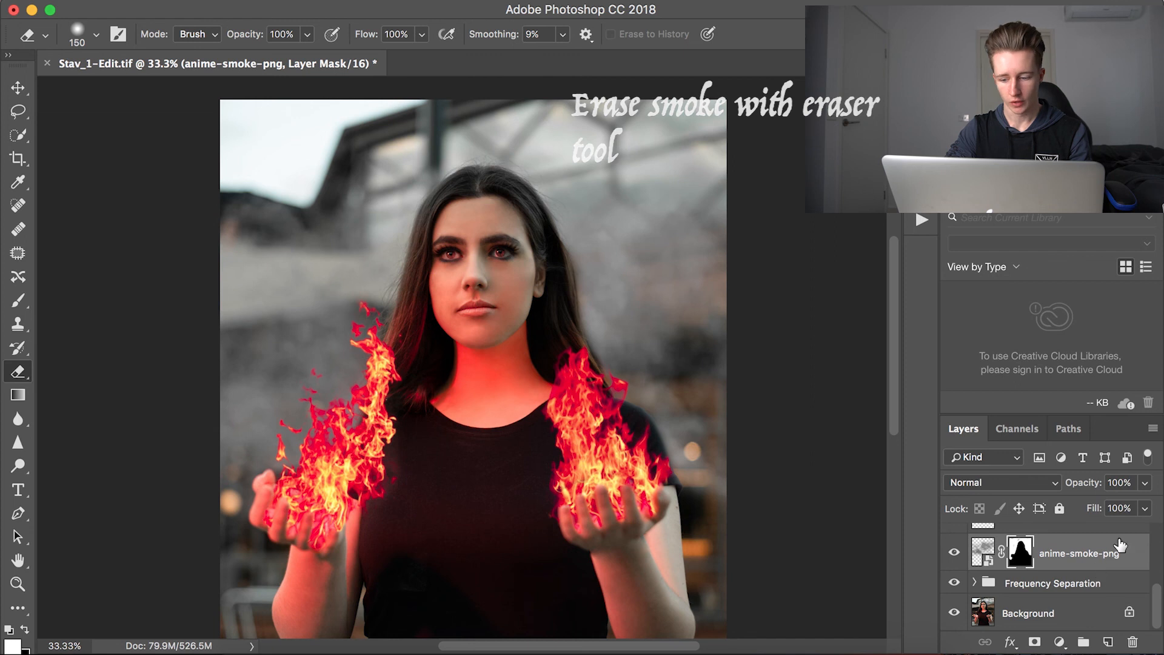
{"action": "left_click", "coordinate": [1145, 482]}
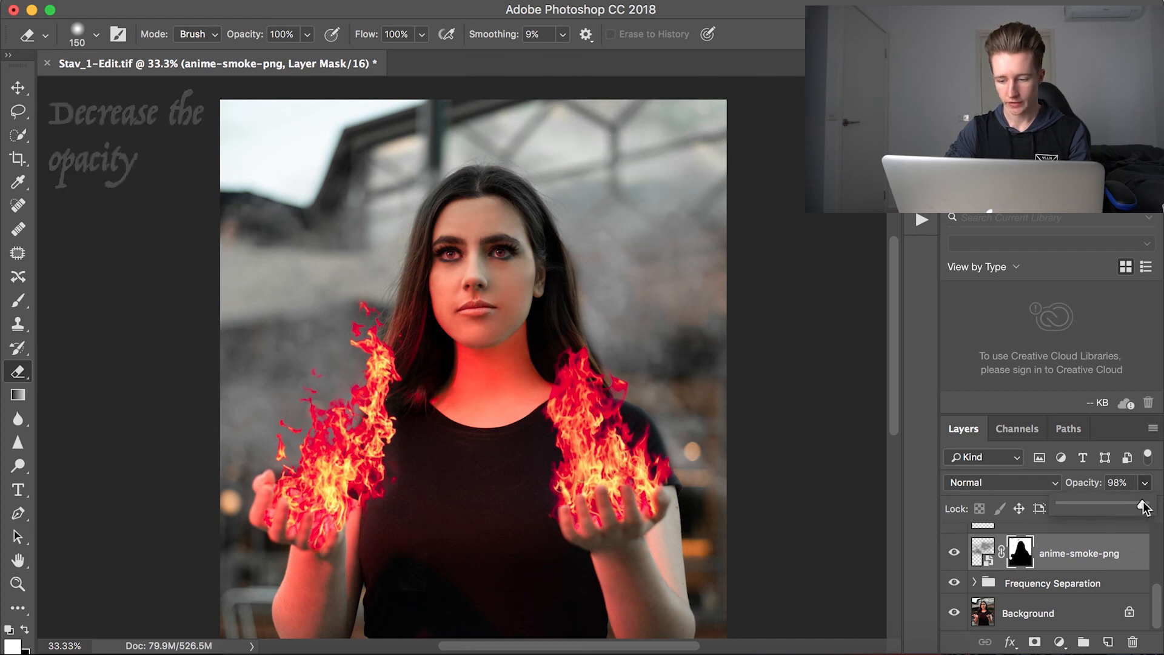
{"action": "mouse_move", "coordinate": [1144, 506]}
{"action": "left_mouse_down"}
{"action": "mouse_move", "coordinate": [1118, 502]}
{"action": "mouse_move", "coordinate": [1134, 507]}
{"action": "left_mouse_up"}
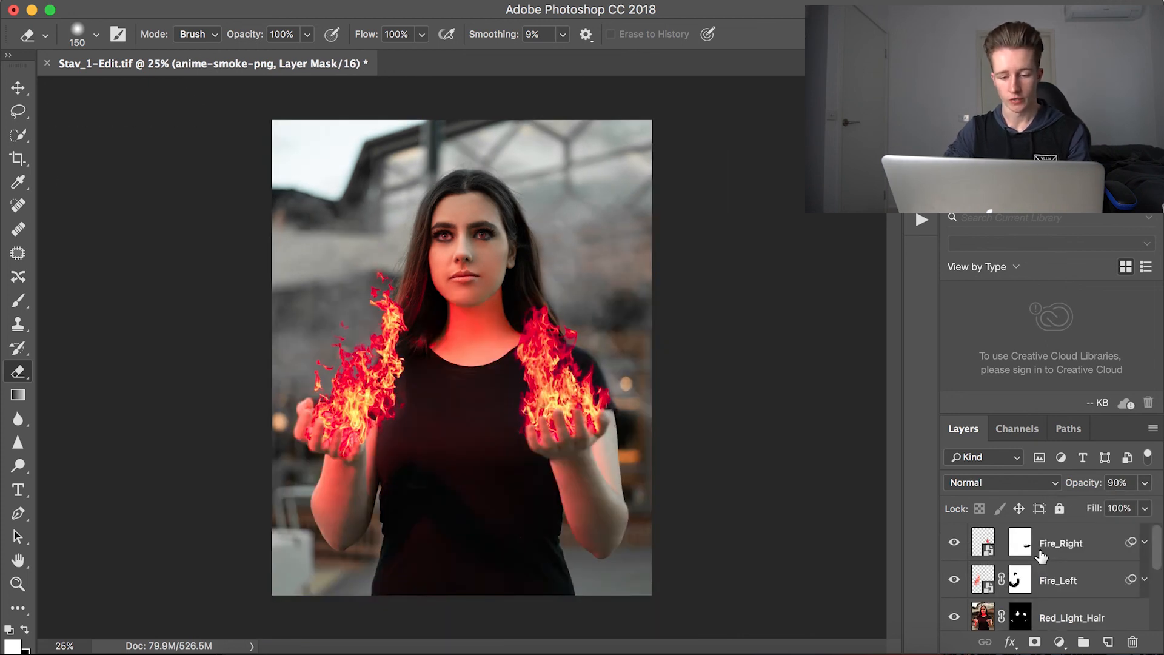
Add a new layer above Fire_Right, fill it with 50% Gray at 100% opacity, and set its blend mode to Overlay.
{"action": "left_click", "coordinate": [992, 537]}
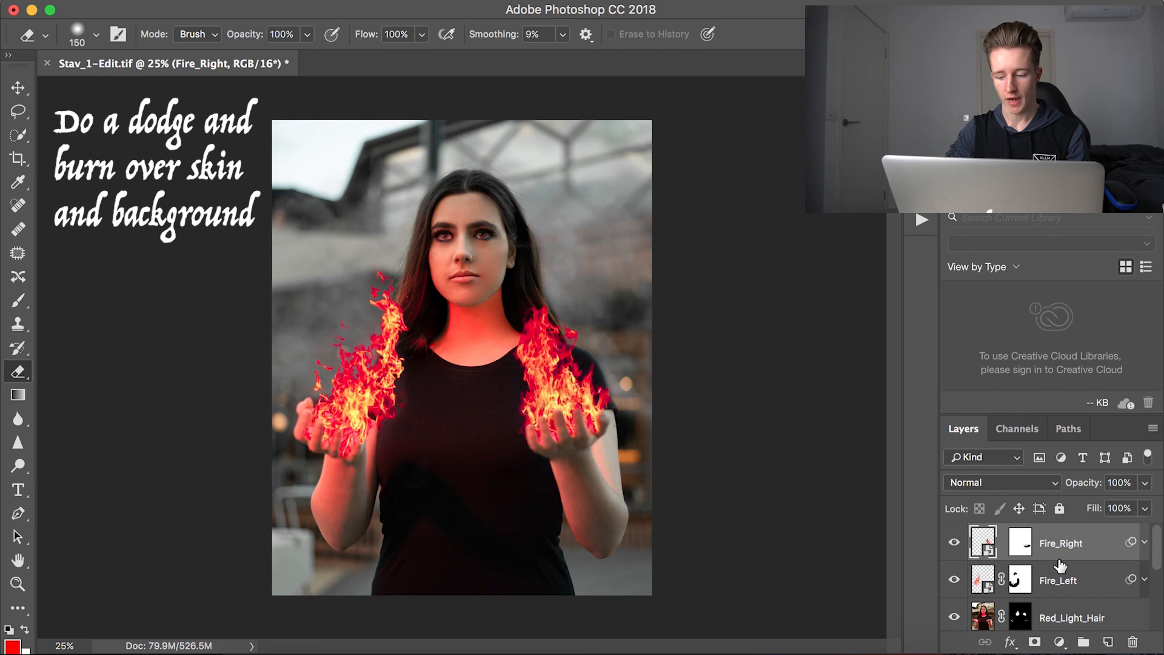
{"action": "left_click", "coordinate": [1106, 640]}
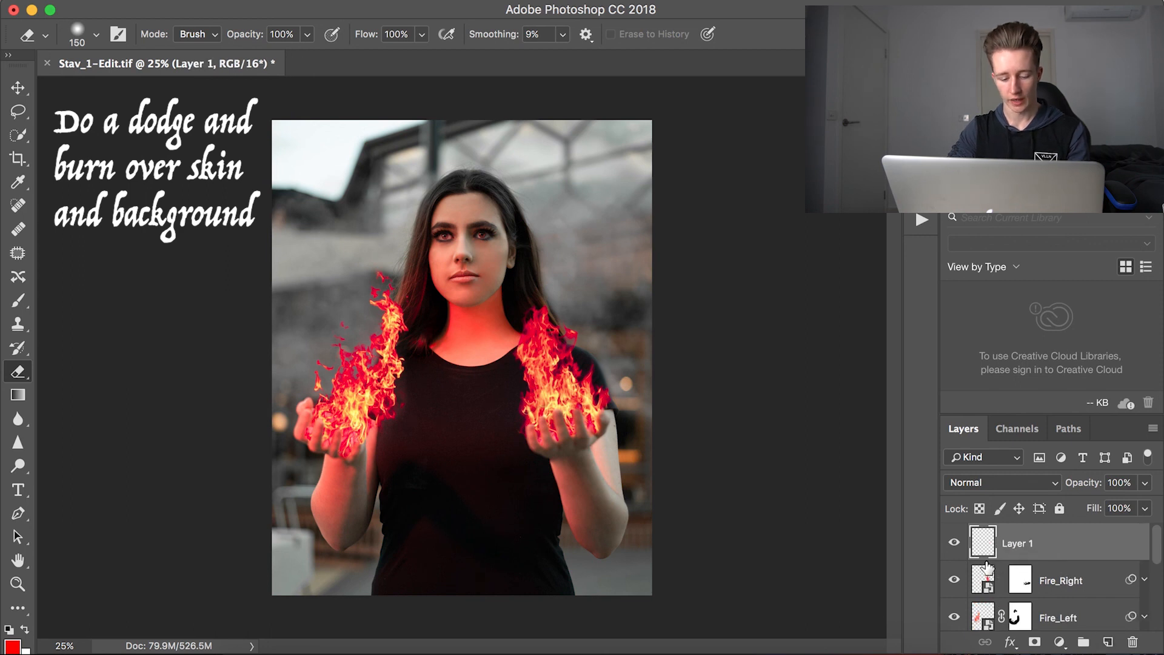
{"action": "key", "text": "shift+BackSpace"}
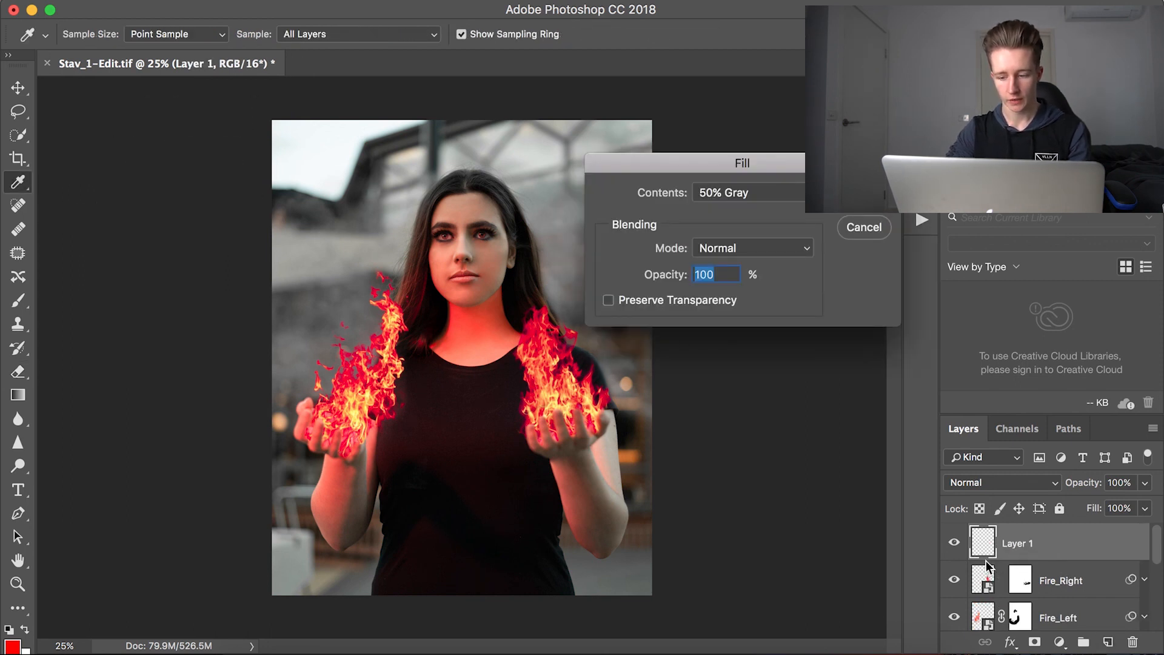
{"action": "key", "text": "Return"}
{"action": "key", "text": "e"}
{"action": "left_click", "coordinate": [968, 484]}
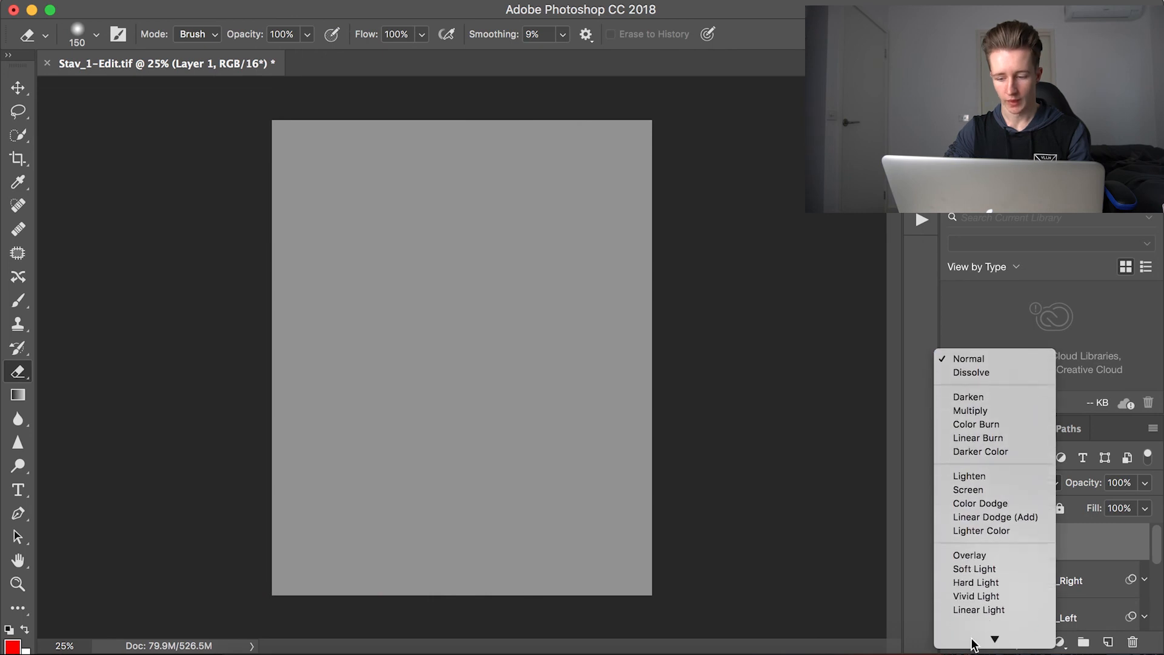
{"action": "left_click", "coordinate": [978, 537]}
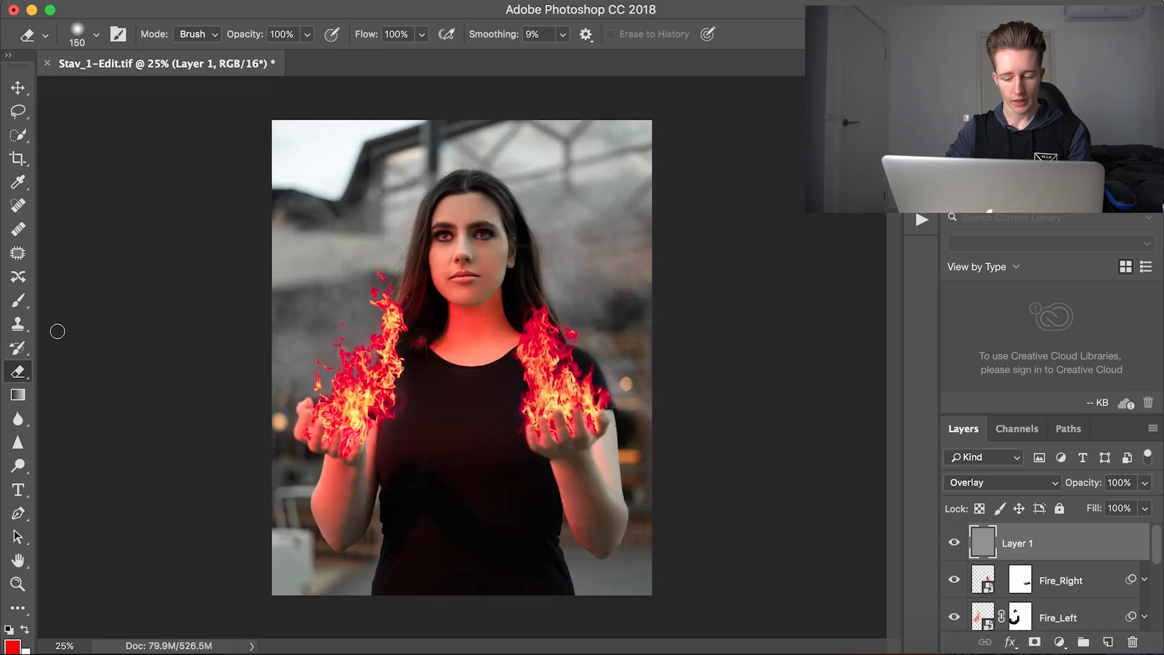
Set up the Dodge tool with a 150 px brush for working on the gray Overlay layer.
{"action": "key", "text": "o"}
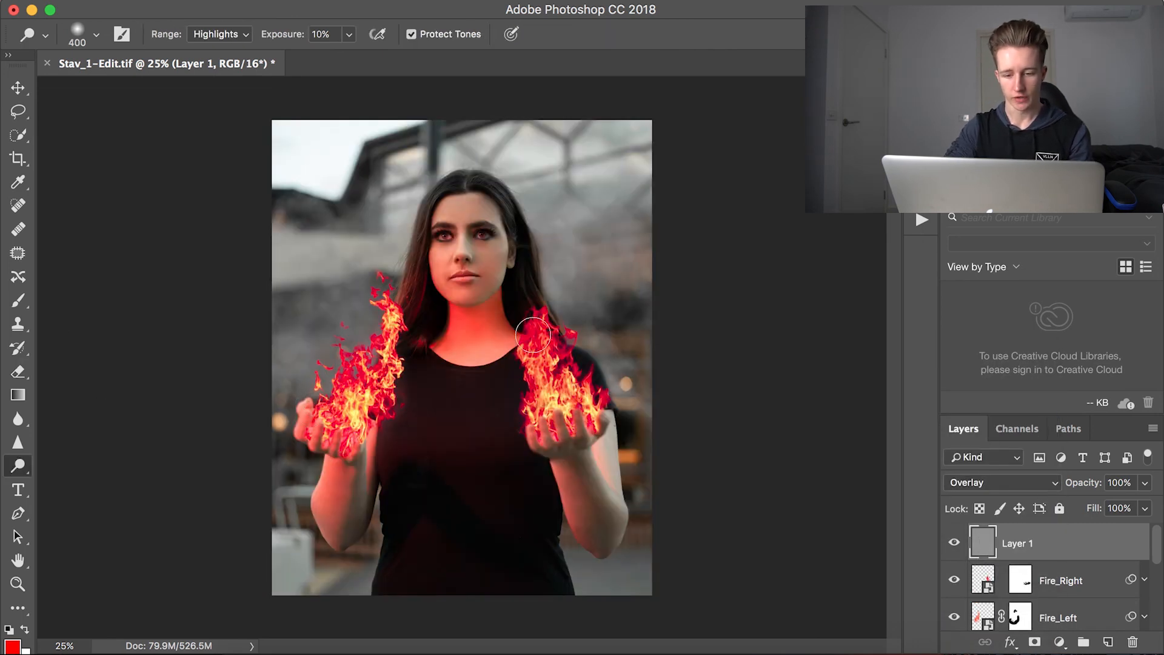
{"action": "key", "text": "super+plus"}
{"action": "key", "text": "super+minus"}
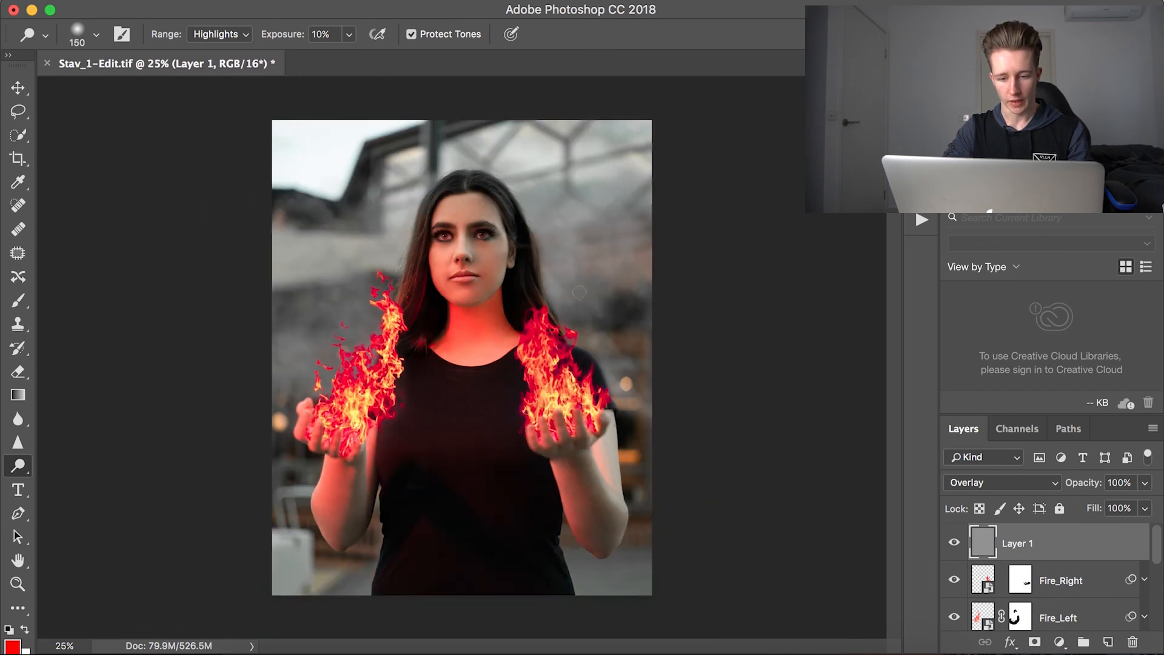
{"action": "key", "text": "super+plus"}
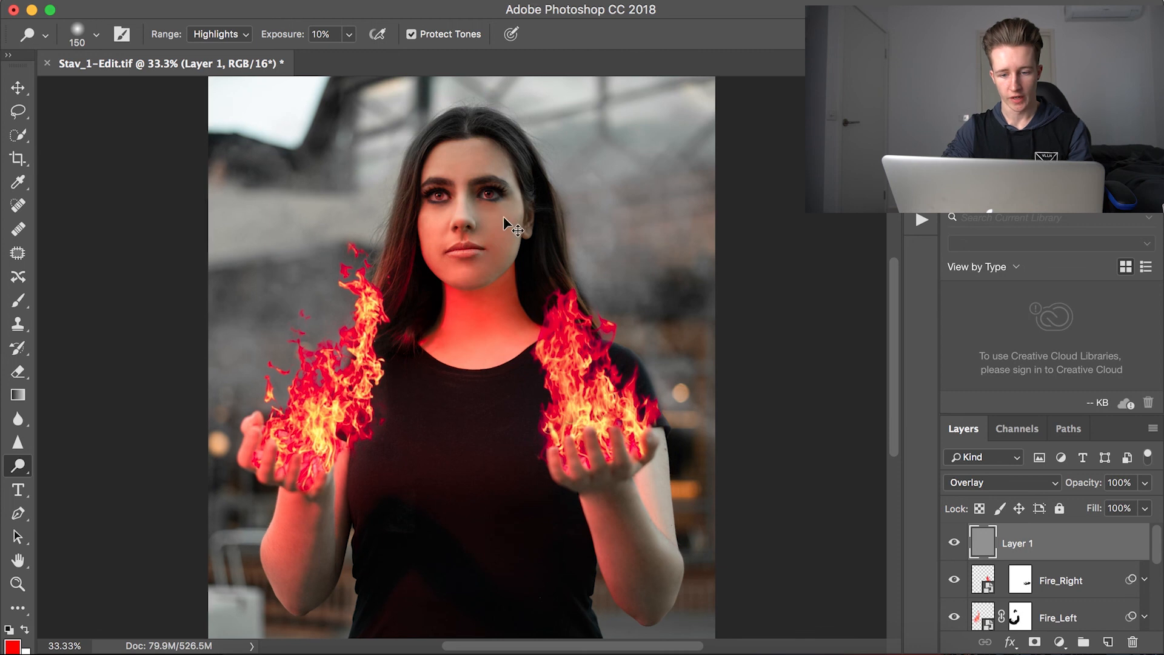
{"action": "key", "text": "super+plus"}
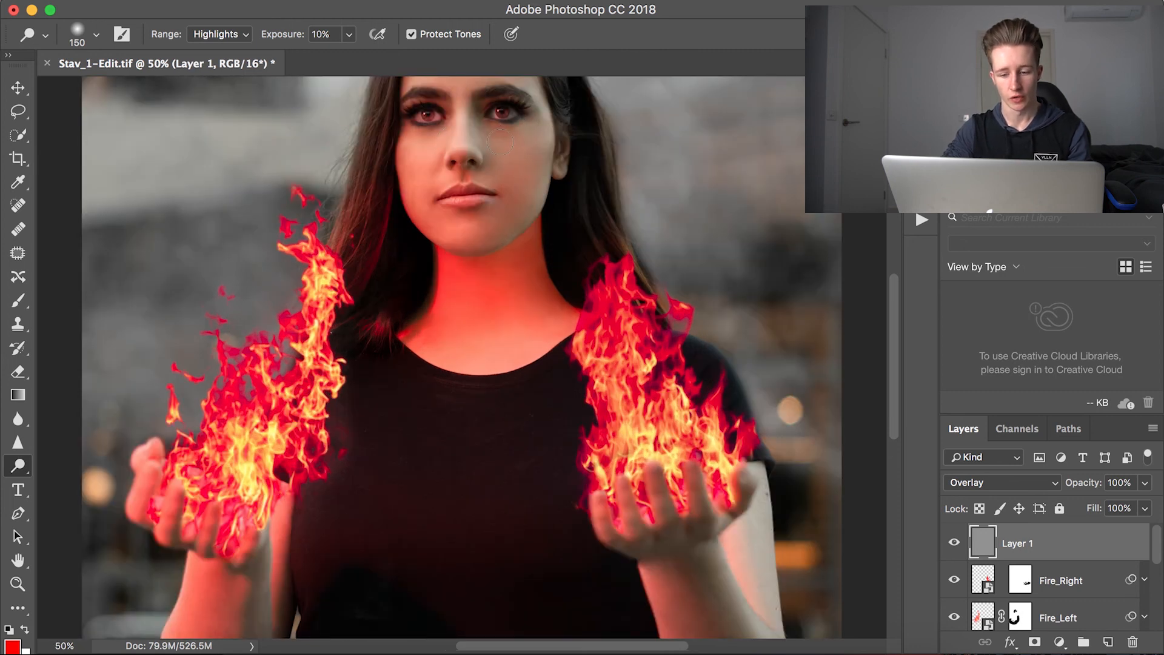
{"action": "key", "text": "super+minus"}
{"action": "key", "text": "super+minus"}
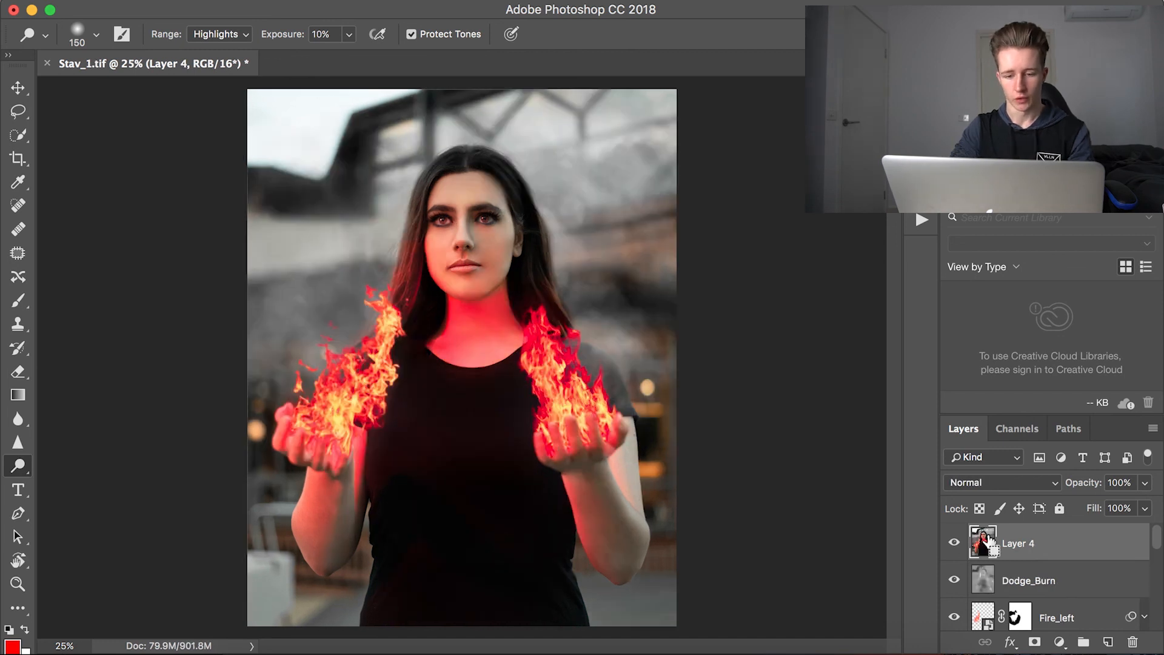
In Stav_1.tif, compare the image around the model and flames with Layer 4 hidden and shown.
{"action": "key", "text": "super+plus"}
{"action": "key", "text": "super+plus"}
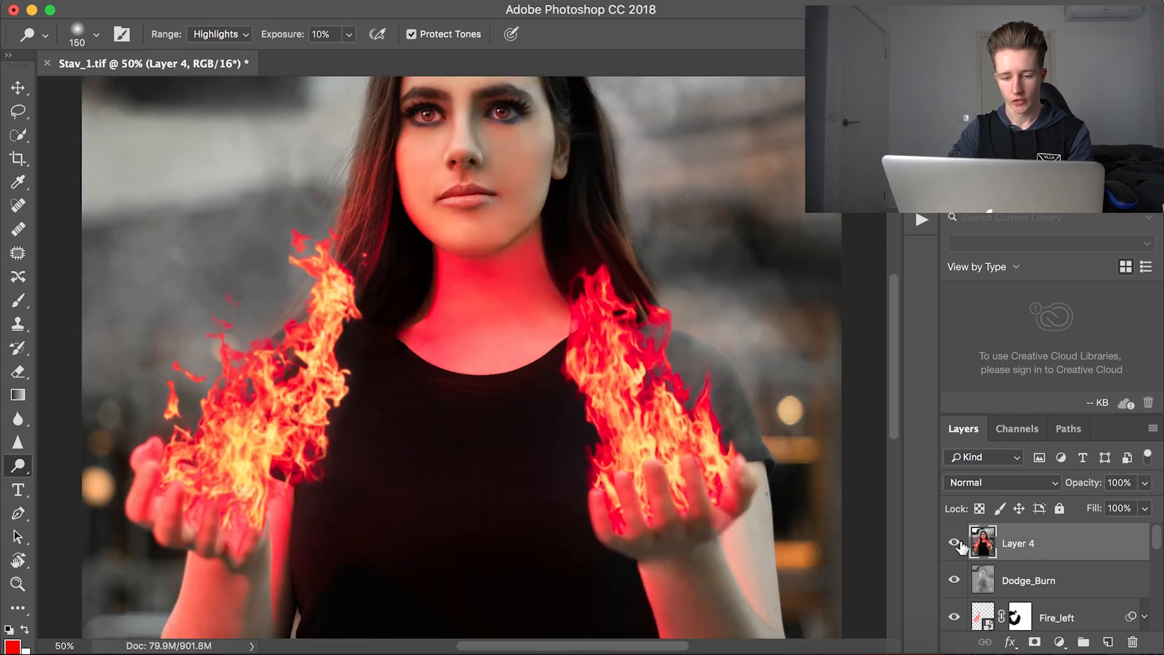
{"action": "left_click", "coordinate": [955, 543]}
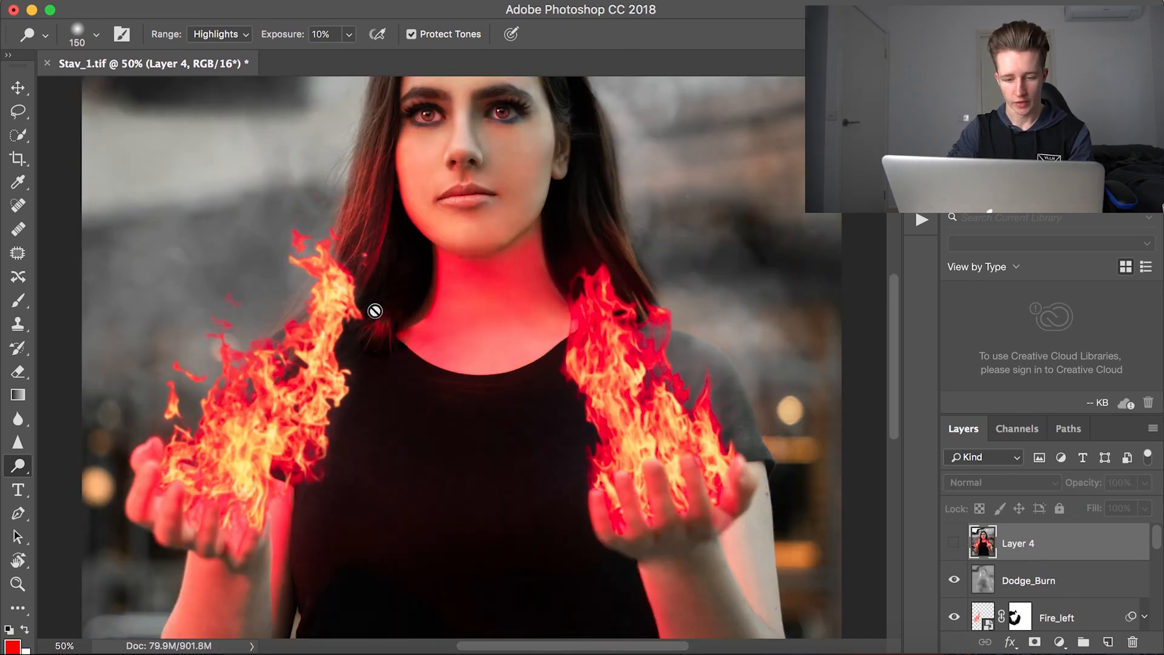
{"action": "left_click", "coordinate": [19, 89]}
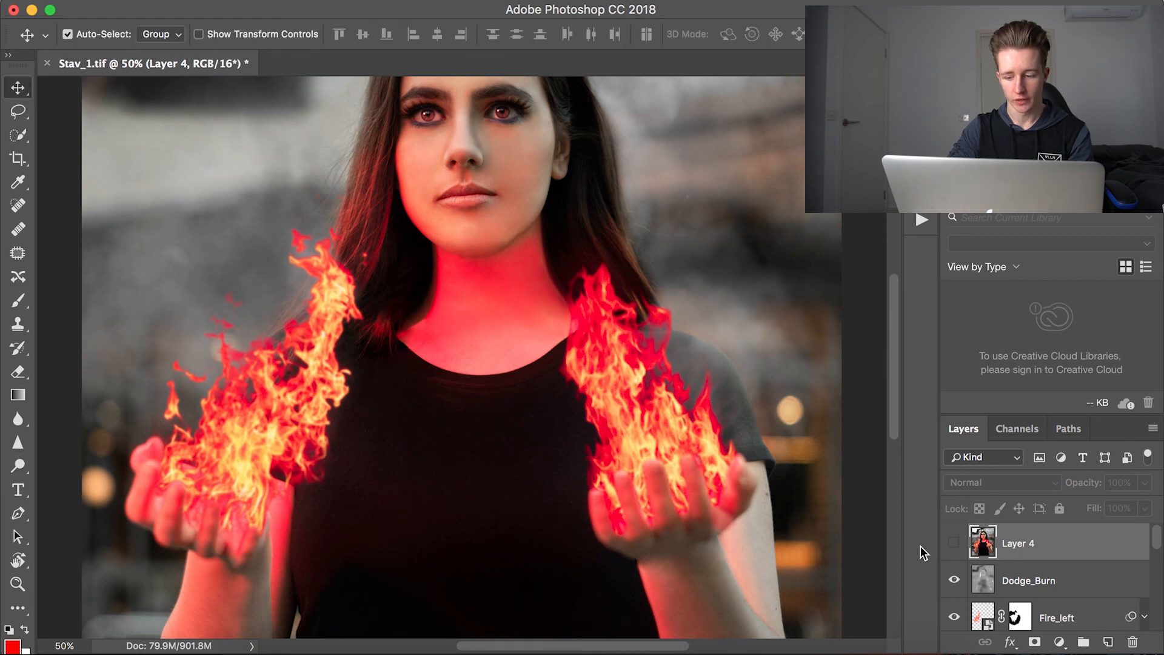
{"action": "left_click", "coordinate": [955, 543]}
{"action": "key", "text": "super+minus"}
{"action": "key", "text": "super+minus"}
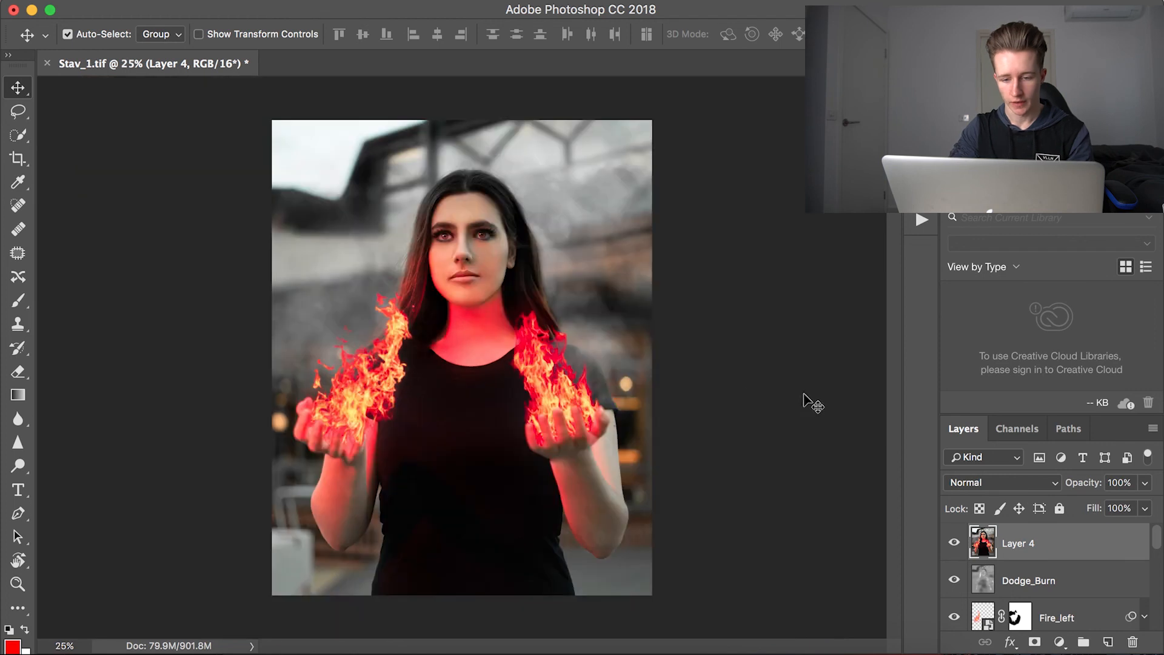
With Layer 4 hidden, compare the skin and background with and without the Dodge_Burn layer.
{"action": "left_click", "coordinate": [978, 578]}
{"action": "left_click", "coordinate": [955, 581]}
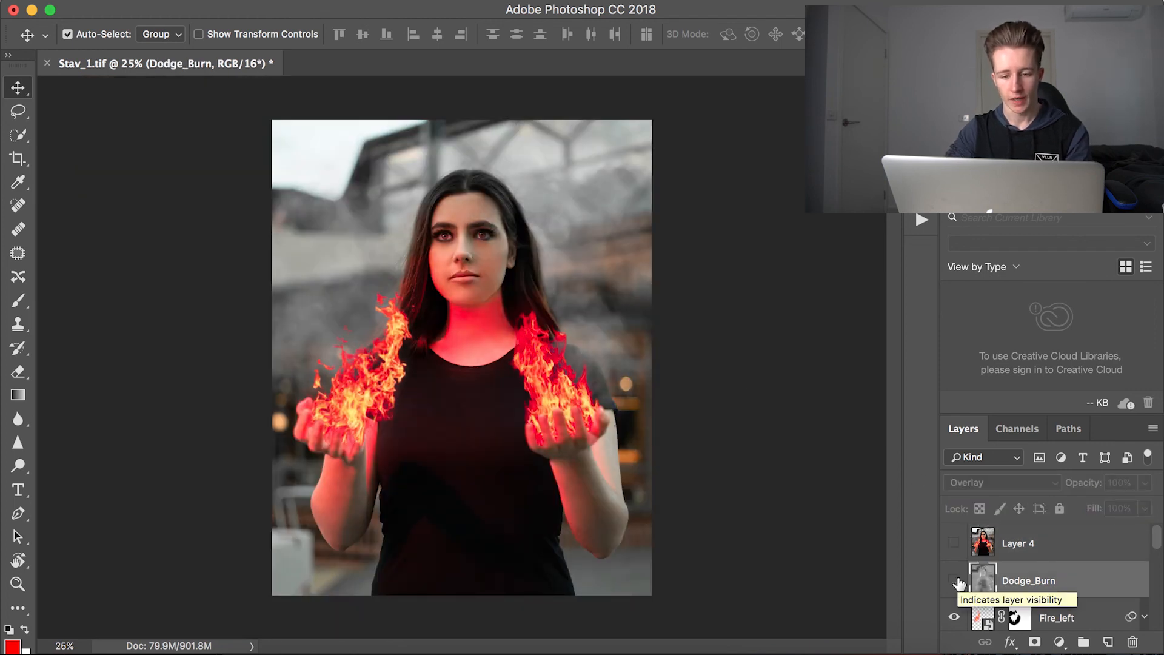
{"action": "left_click", "coordinate": [955, 581]}
{"action": "left_click", "coordinate": [955, 580]}
{"action": "left_click", "coordinate": [955, 579]}
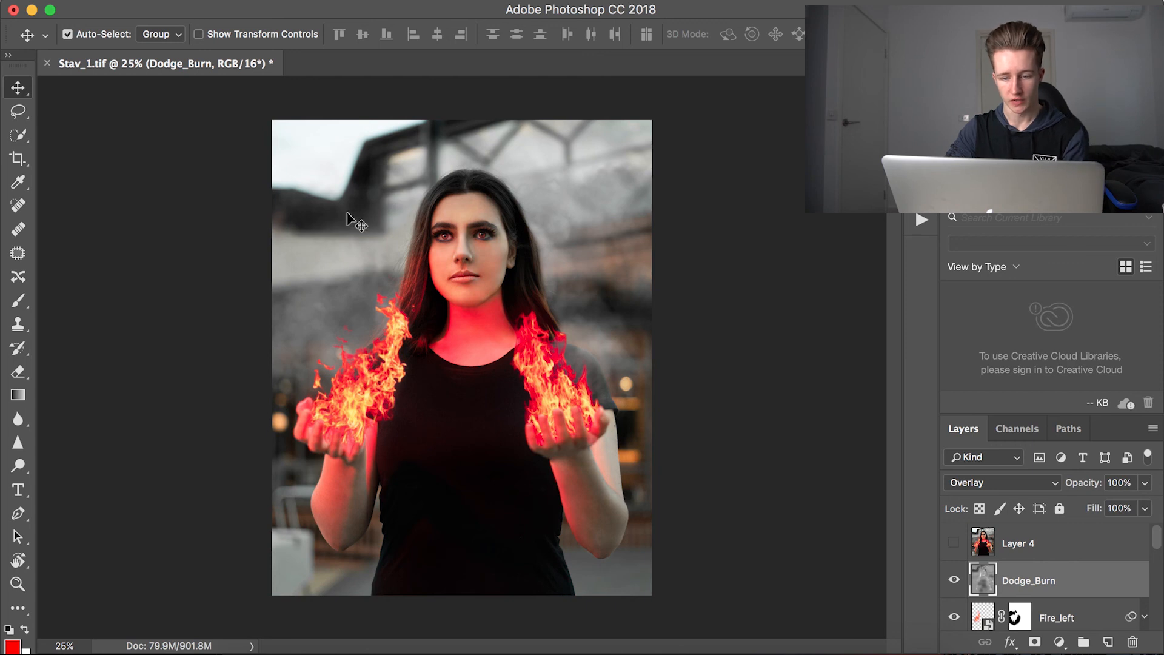
{"action": "left_click", "coordinate": [959, 580]}
{"action": "left_click", "coordinate": [959, 579]}
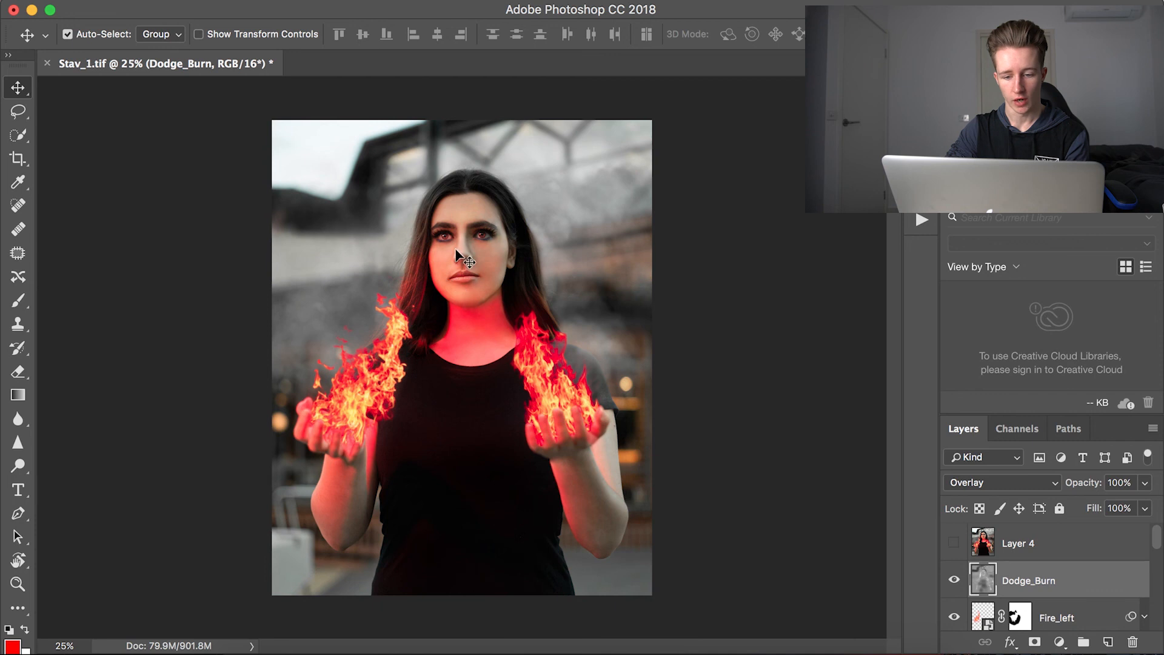
{"action": "left_click", "coordinate": [957, 581]}
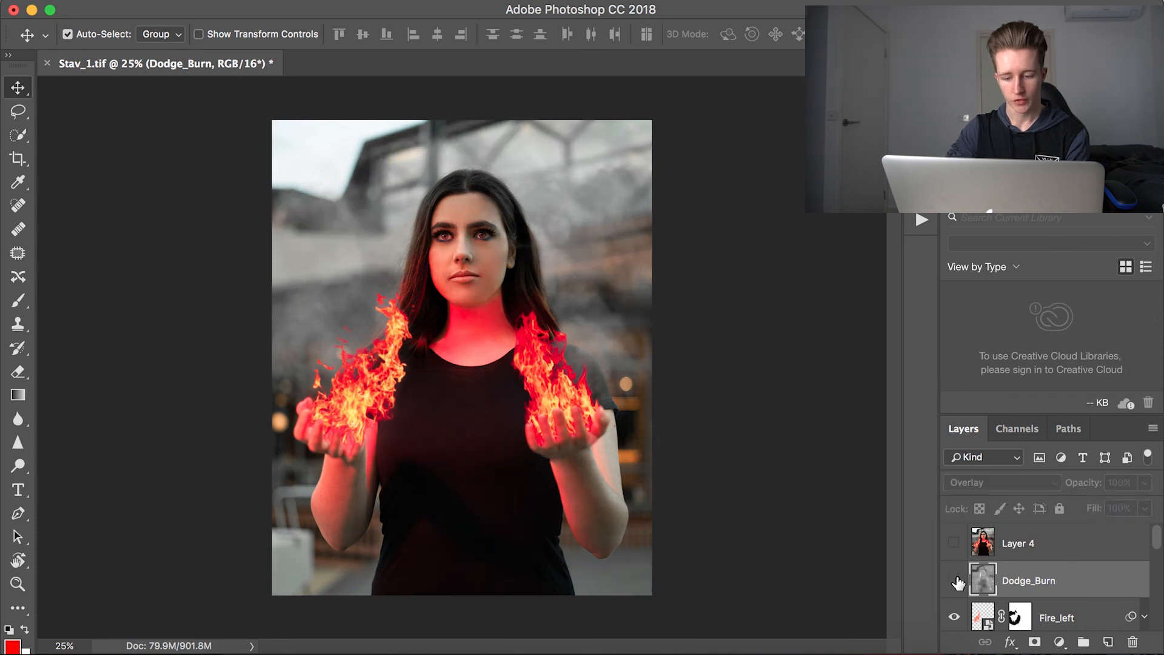
{"action": "left_click", "coordinate": [956, 580]}
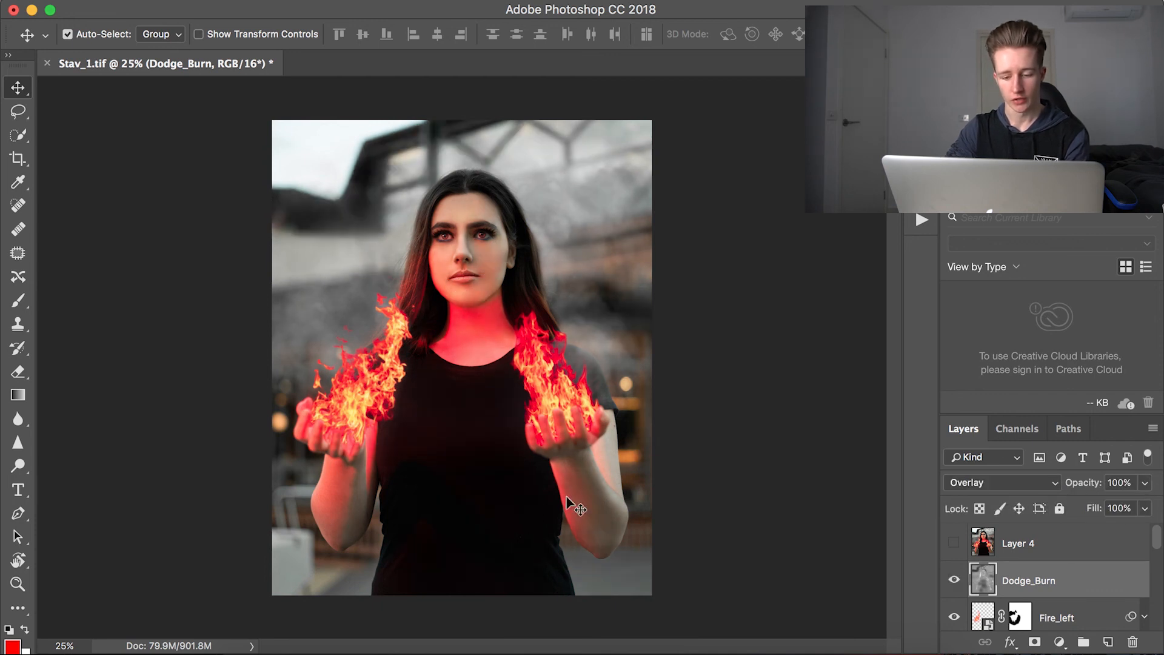